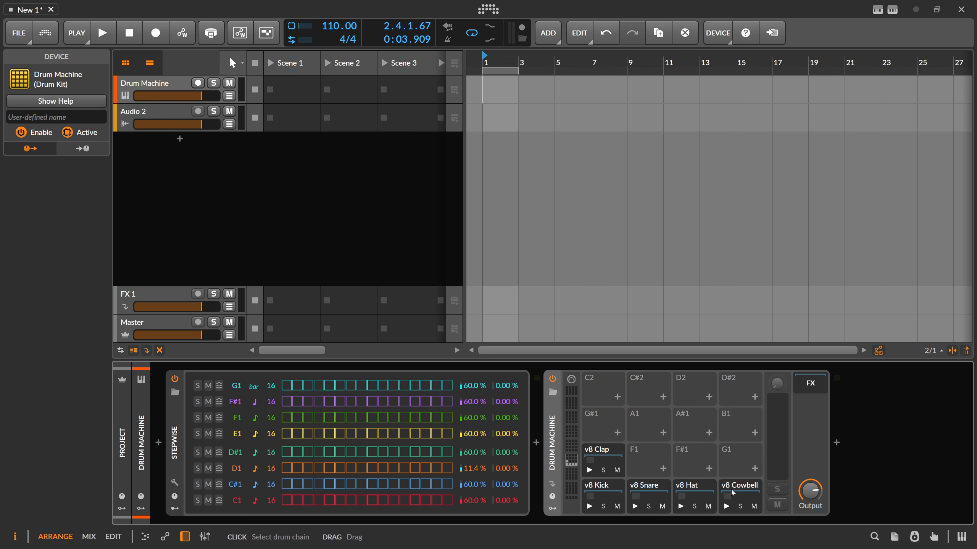
In Stepwise, place kick hits on steps 1 and 11 of the C1 row and snare hits on steps 5 and 13 of C#1.
left_click(186, 446)
left_click(555, 473)
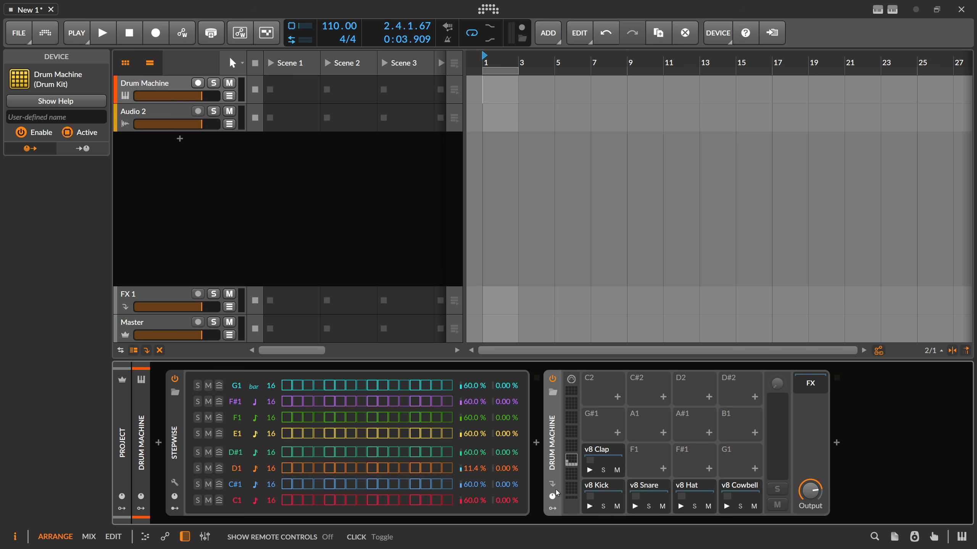
left_click(290, 501)
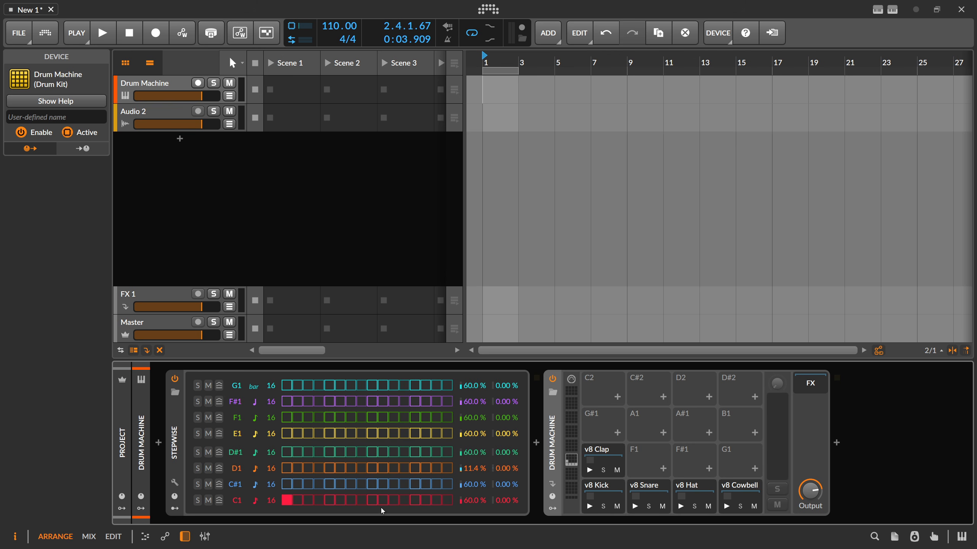
left_click(393, 500)
left_click(330, 485)
left_click(414, 484)
Fill all 16 steps of the D1 hi-hat row, and audition the beat while adding a kick on step 8 of the C1 row.
left_click_drag(296, 468, 450, 469)
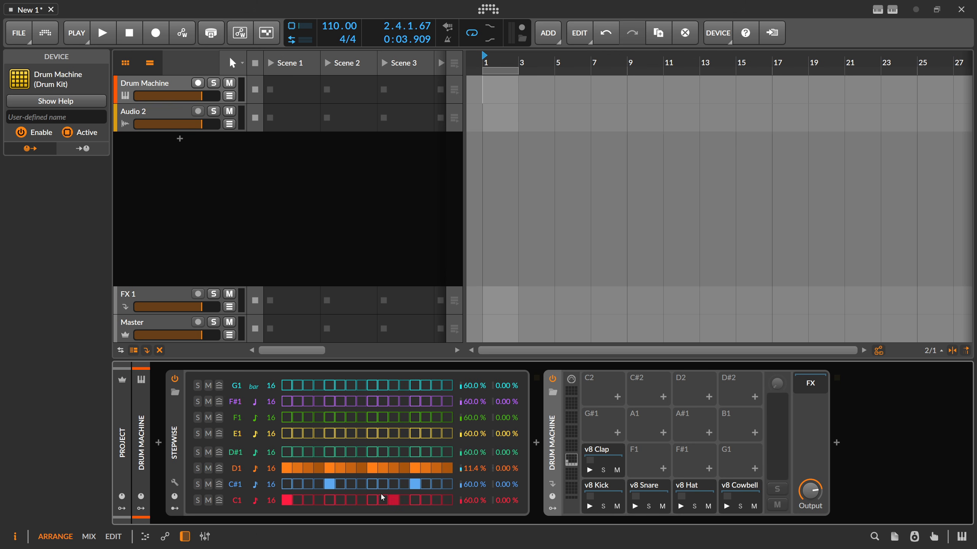
key("space")
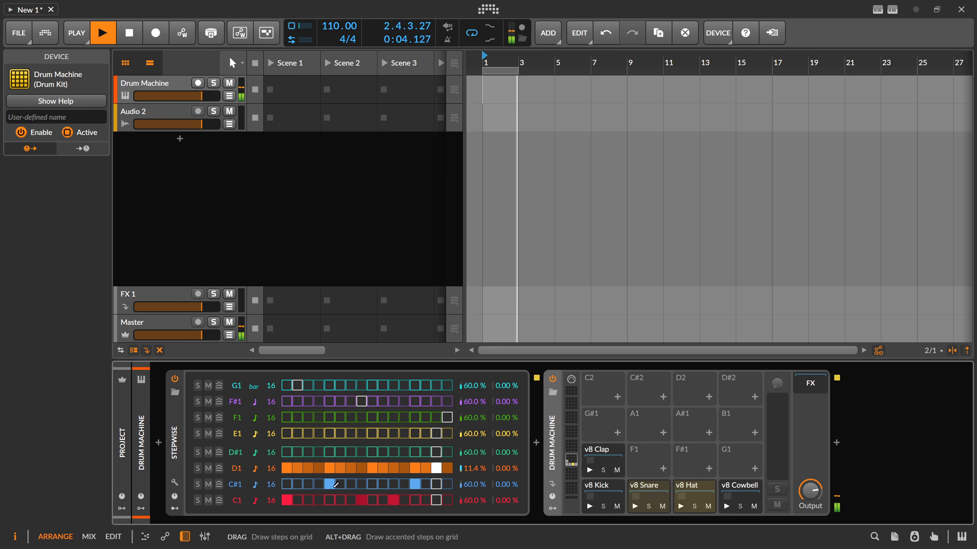
key("space")
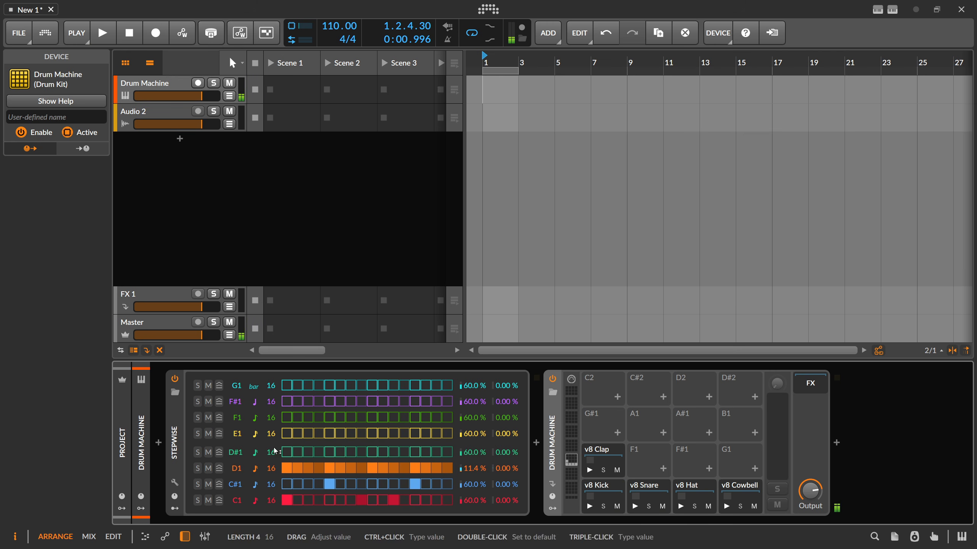
Try cowbell hits on steps 1, 5, 9 and 13 of the D#1 row and audition the beat.
left_click(287, 452)
left_click(329, 452)
left_click(372, 452)
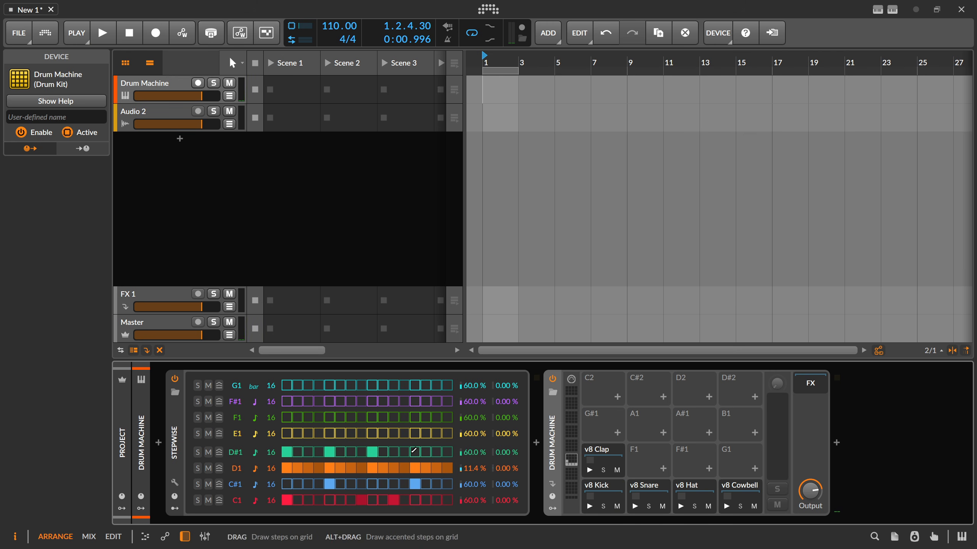
left_click(414, 452)
key("space")
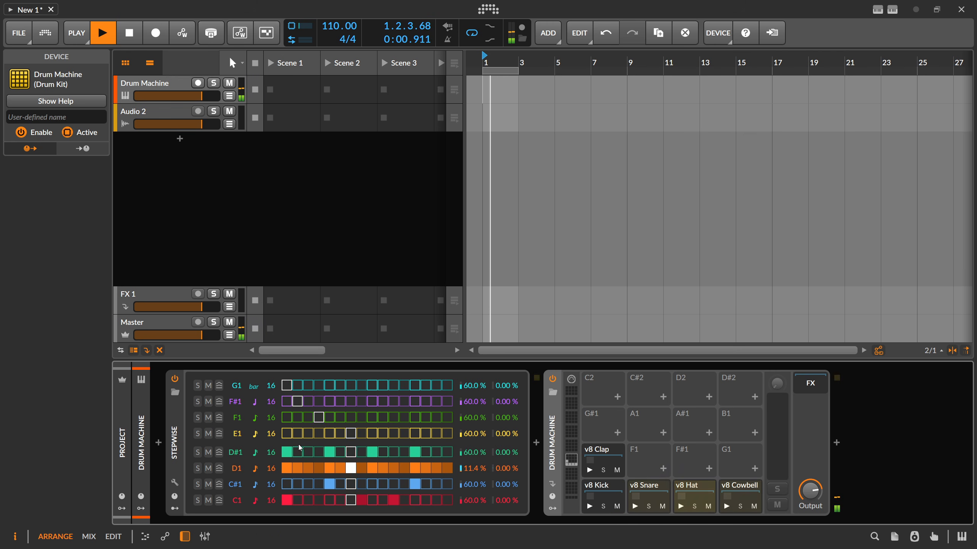
key("space")
Erase all cowbell hits from the D#1 row.
left_click(287, 452)
left_click_drag(308, 452, 447, 451)
left_click_drag(437, 452, 304, 451)
left_click(447, 451)
Place off-beat cowbell hits on steps 3, 8, 12 and 15 of the D#1 row while the beat plays.
left_click(308, 452)
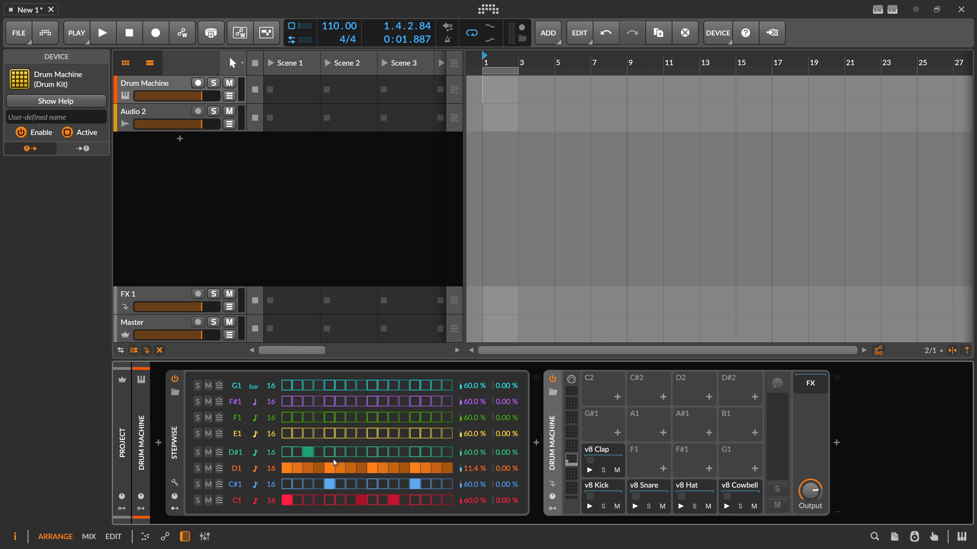
key("space")
left_click(361, 452)
left_click(404, 452)
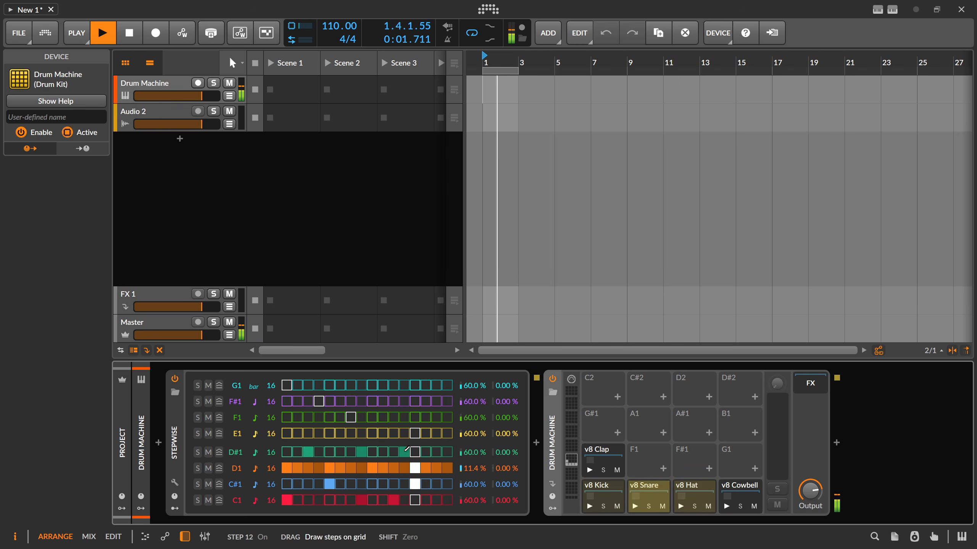
left_click(436, 451)
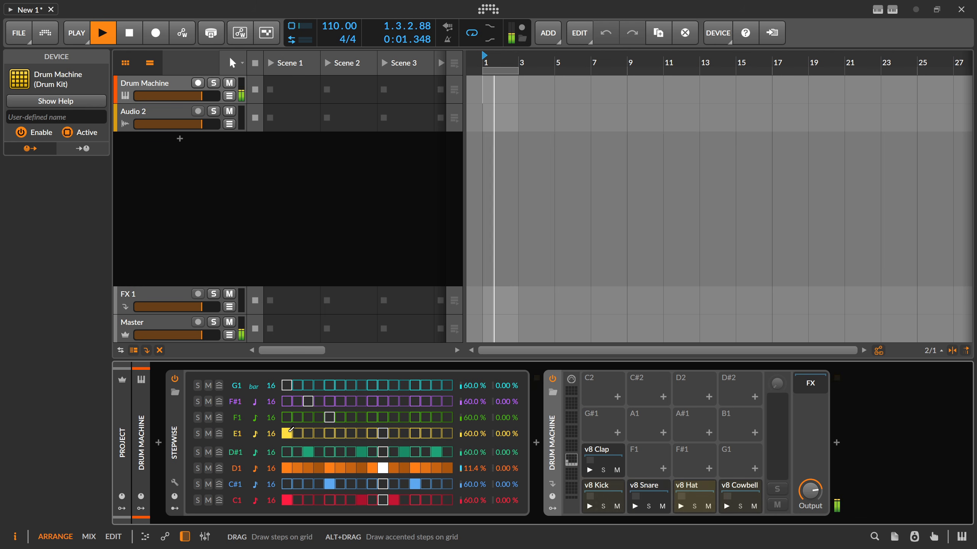
Place clap hits on steps 5, 10 and 15 of the E1 row during playback and stop the transport.
left_click(287, 433)
left_click(289, 434)
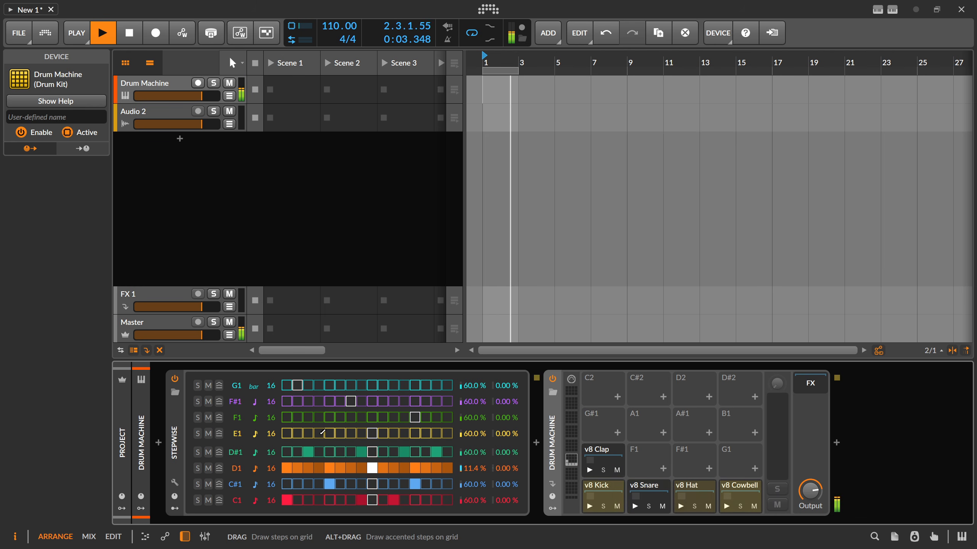
left_click(330, 434)
left_click(373, 434)
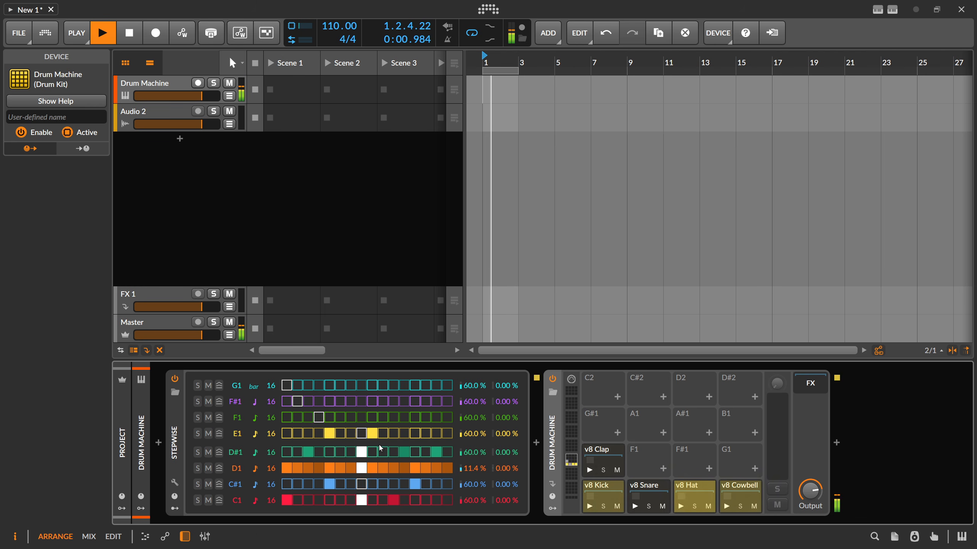
left_click(372, 434)
left_click(383, 433)
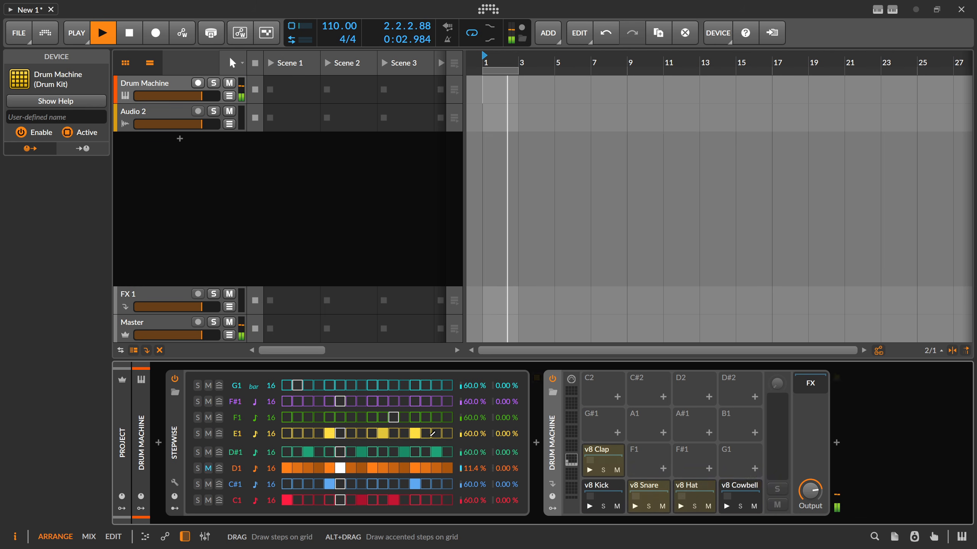
left_click(436, 433)
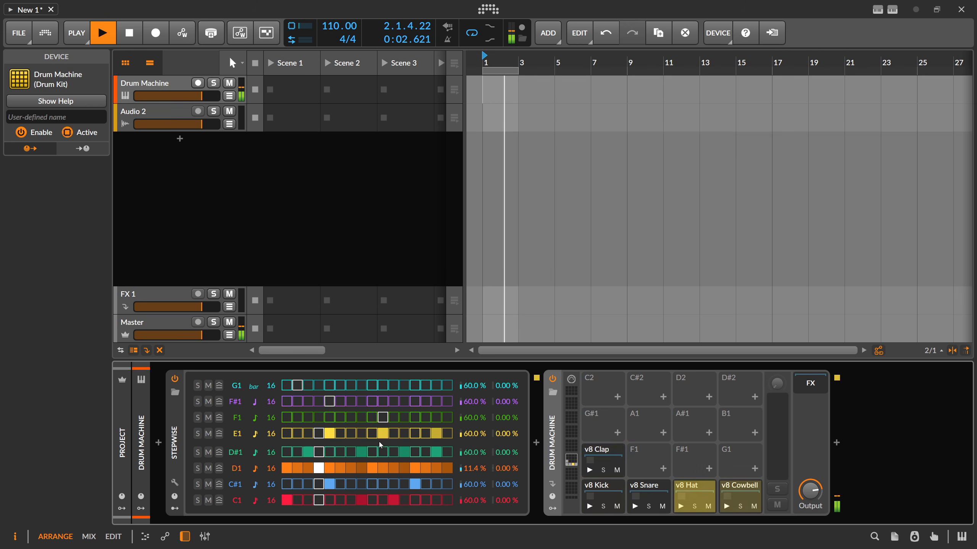
key("space")
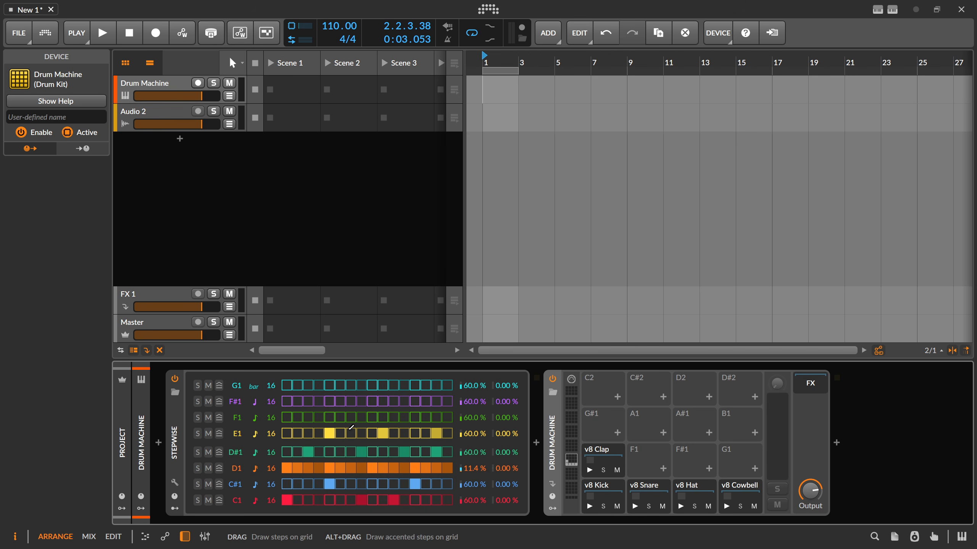
Search the whole library for "stepic" and insert StepicVST between Stepwise and the Drum Machine.
left_click(536, 443)
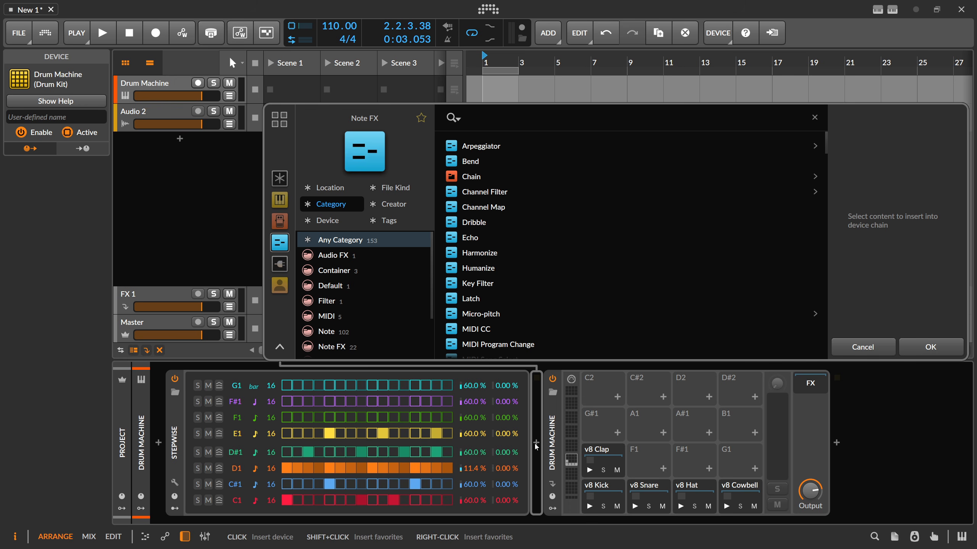
type("stepuc")
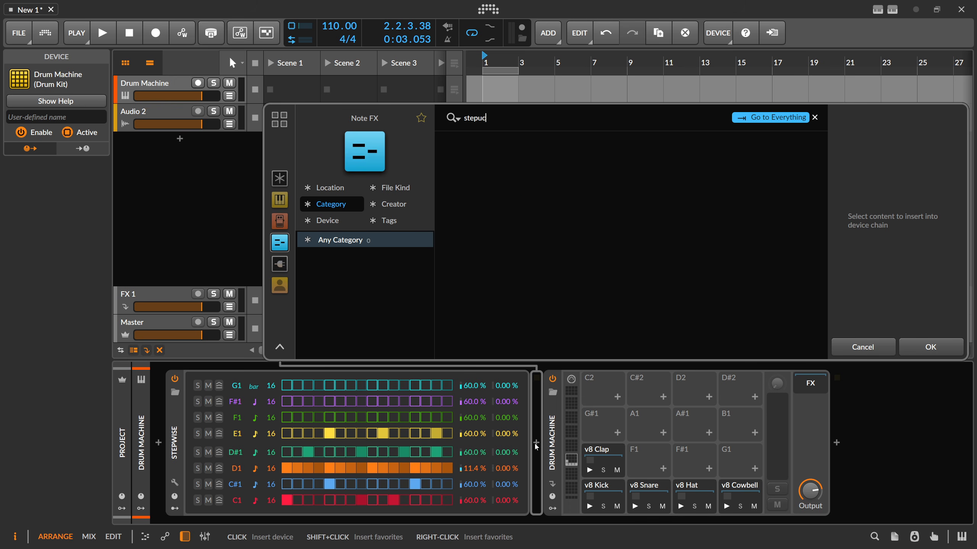
key("BackSpace")
key("BackSpace")
type("ic")
key("Tab")
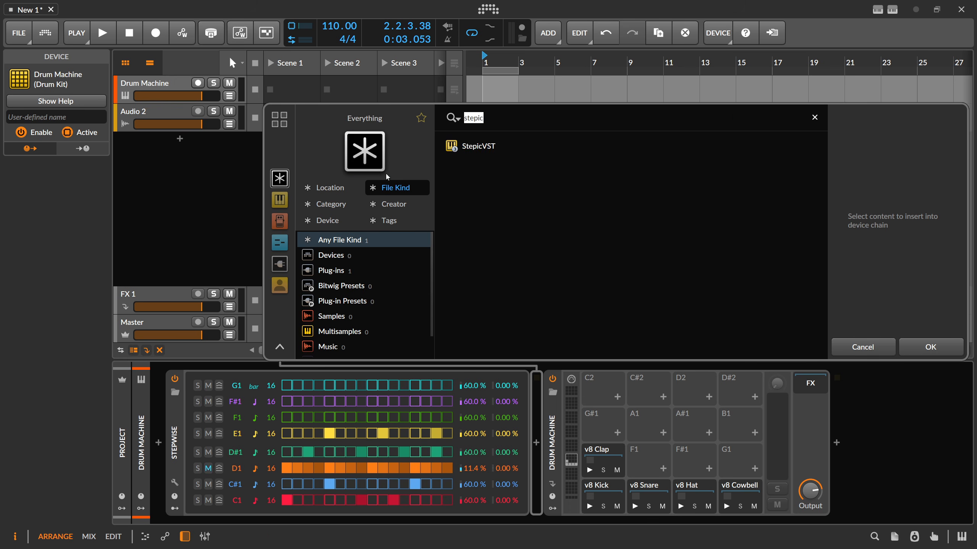
double_click(488, 146)
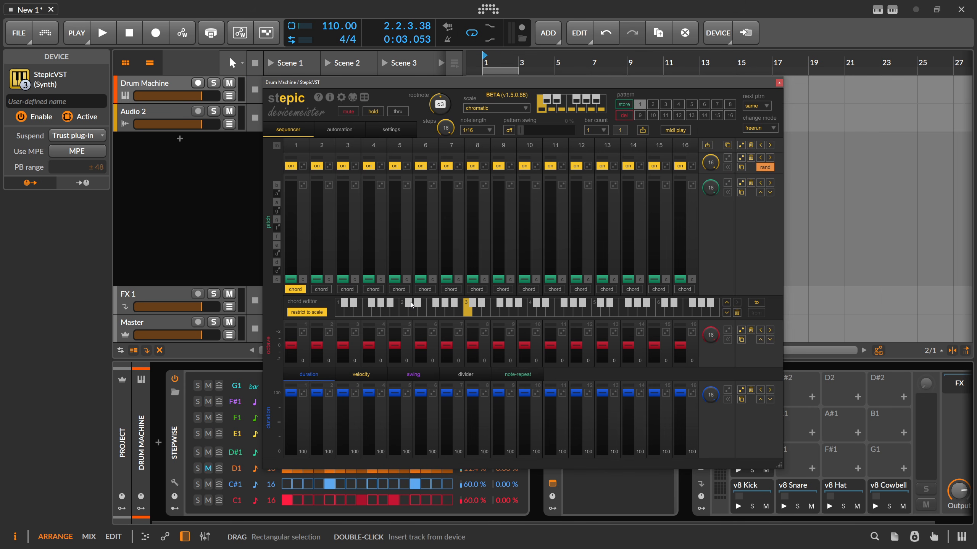
Look through StepicVST's automation, settings and sequencer pages, and remove the plug-in from the device chain.
left_click(344, 133)
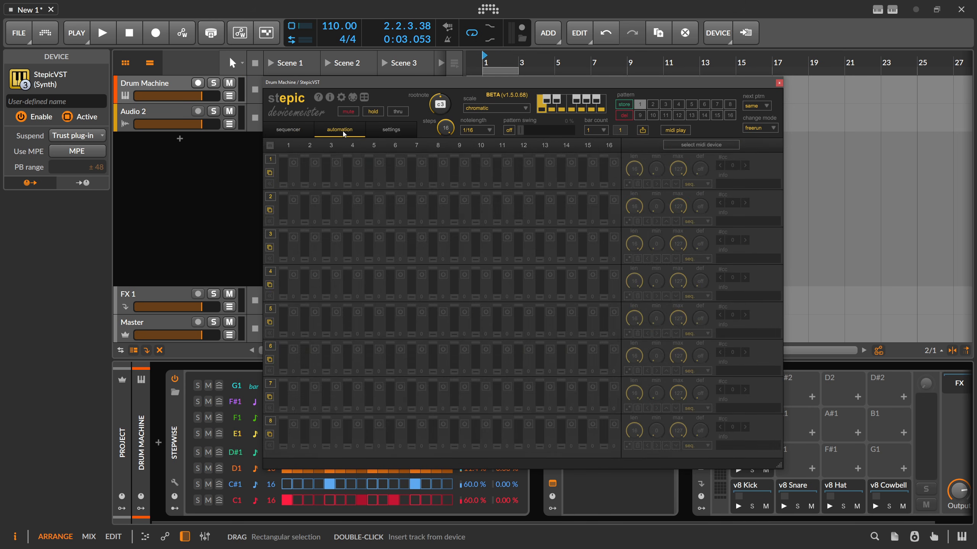
left_click(385, 132)
left_click(351, 131)
left_click(307, 131)
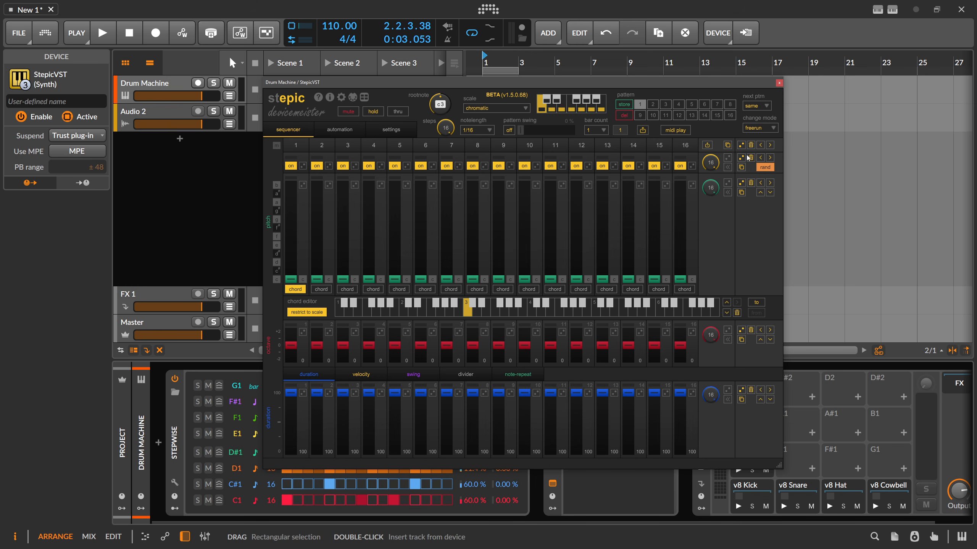
left_click(779, 83)
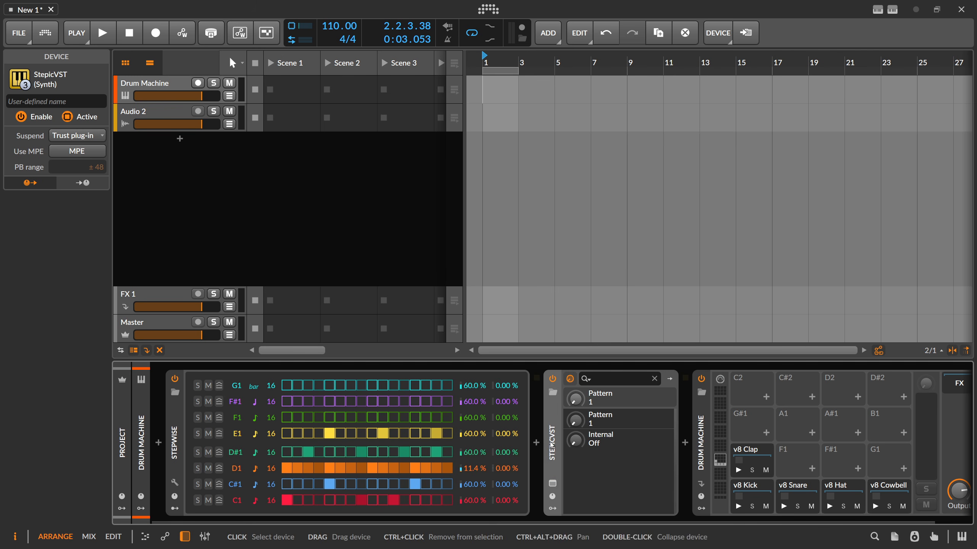
key("Delete")
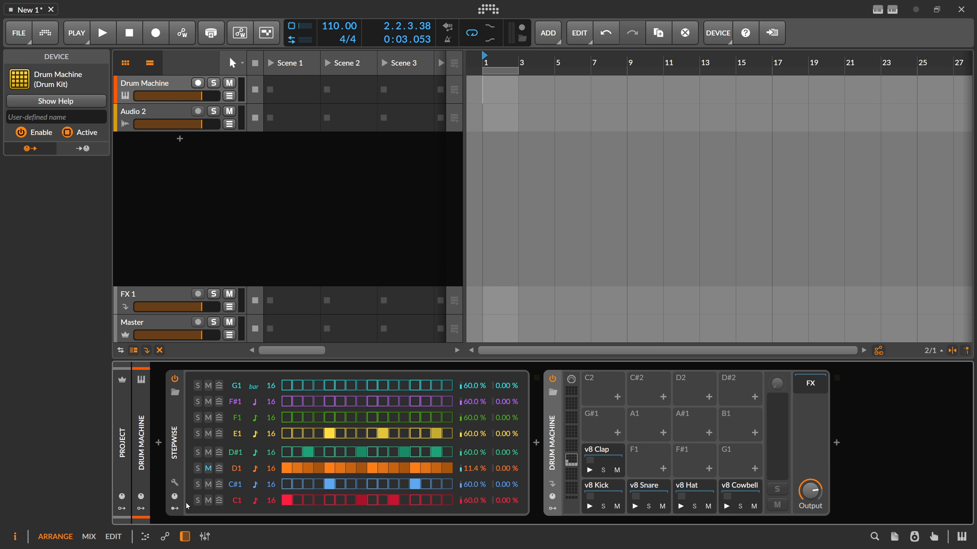
Show Stepwise's modulators and delete all four of them.
left_click(174, 509)
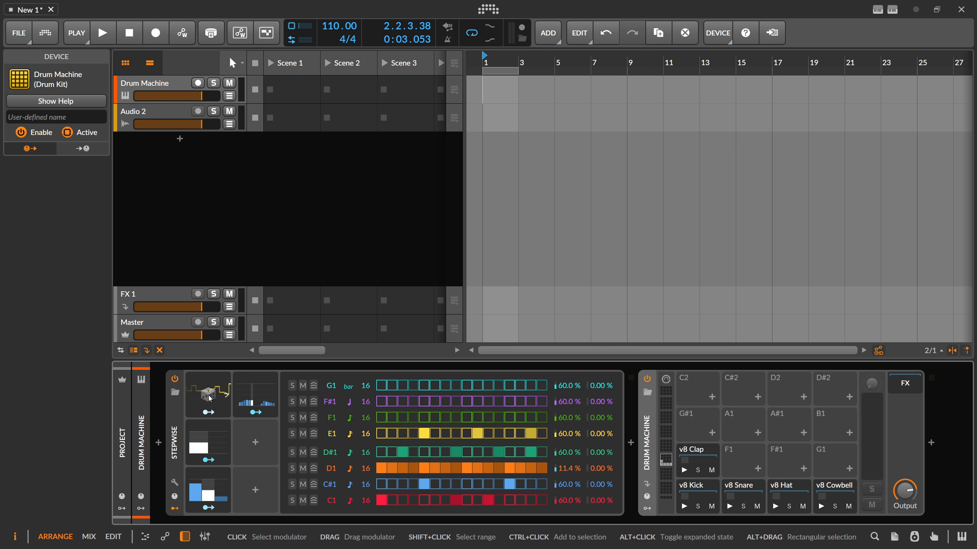
left_click(210, 399)
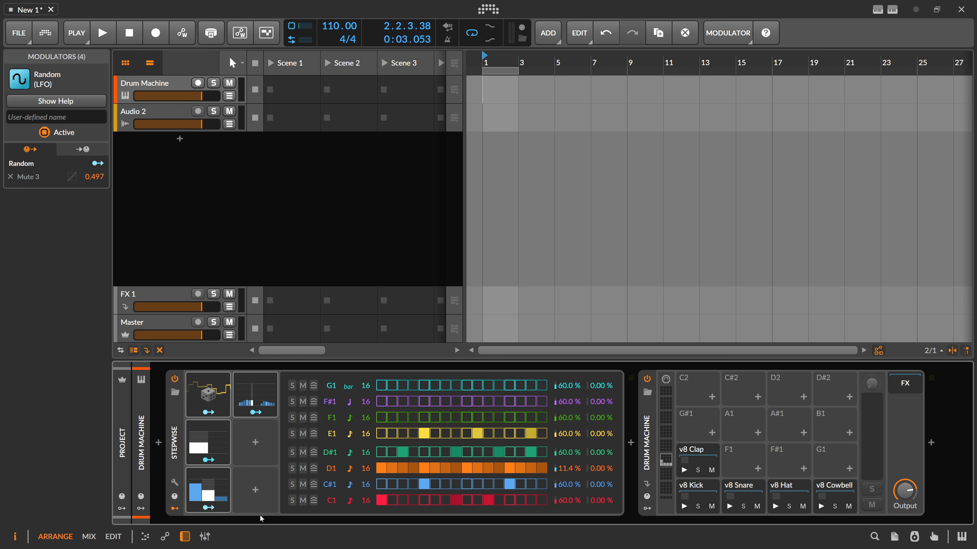
key("Delete")
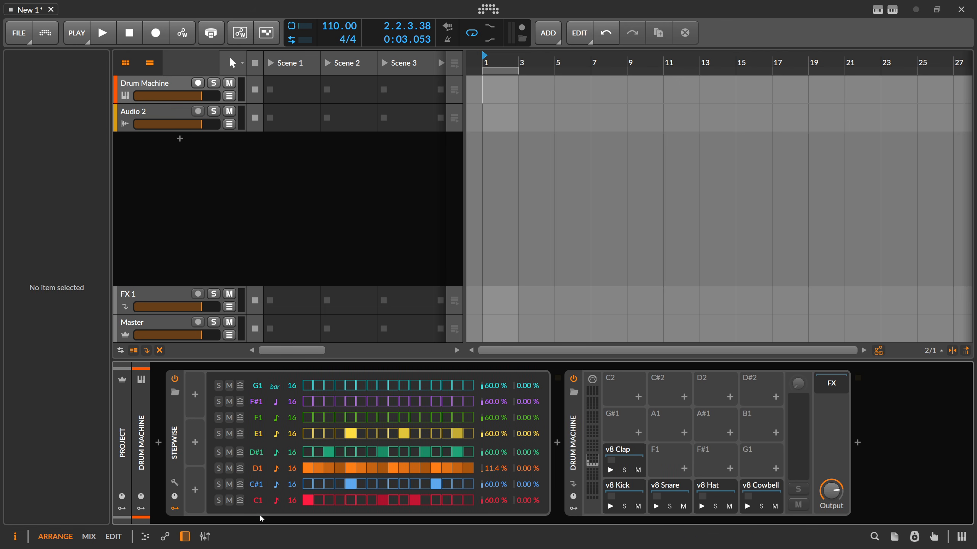
Search the modulators for "step" and add a Steps modulator to Stepwise.
left_click(195, 490)
type("s")
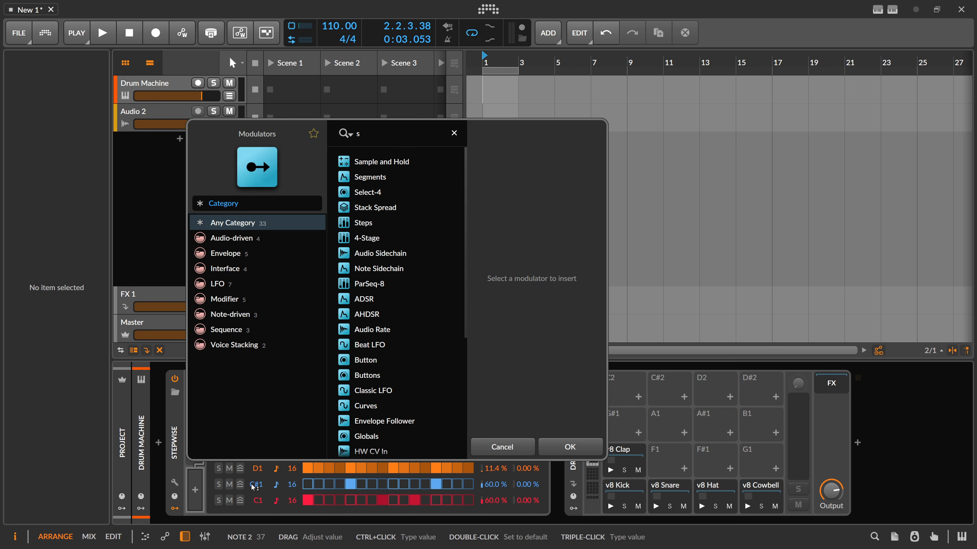
type("tep")
key("Down")
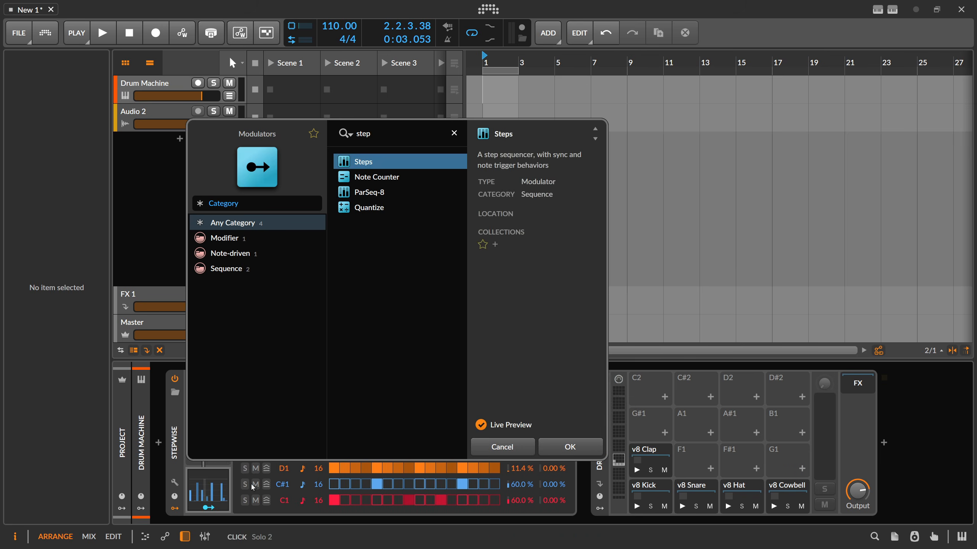
key("Return")
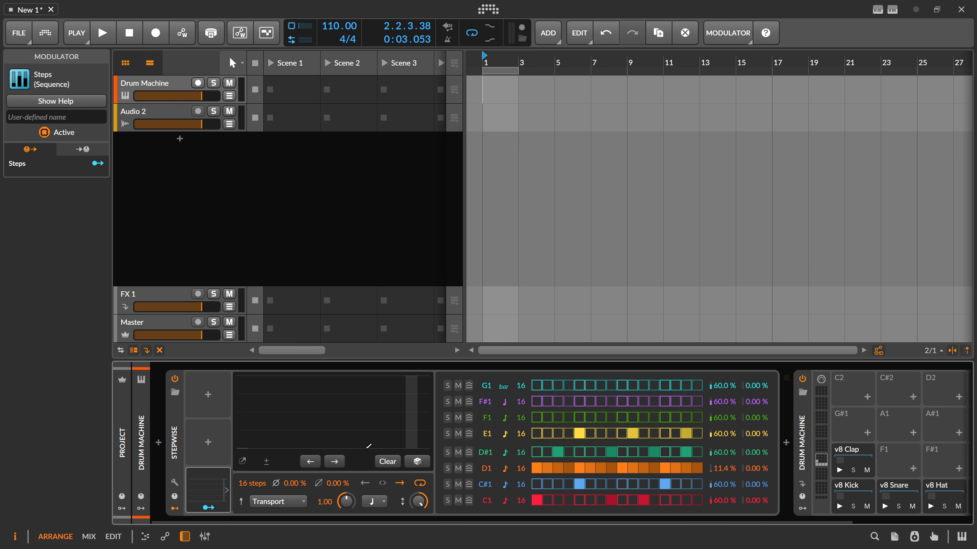
Set the Steps modulator's timebase to 16th note, matching the C1 row's rate, and draw a varying curve across its 16 steps.
left_click(374, 502)
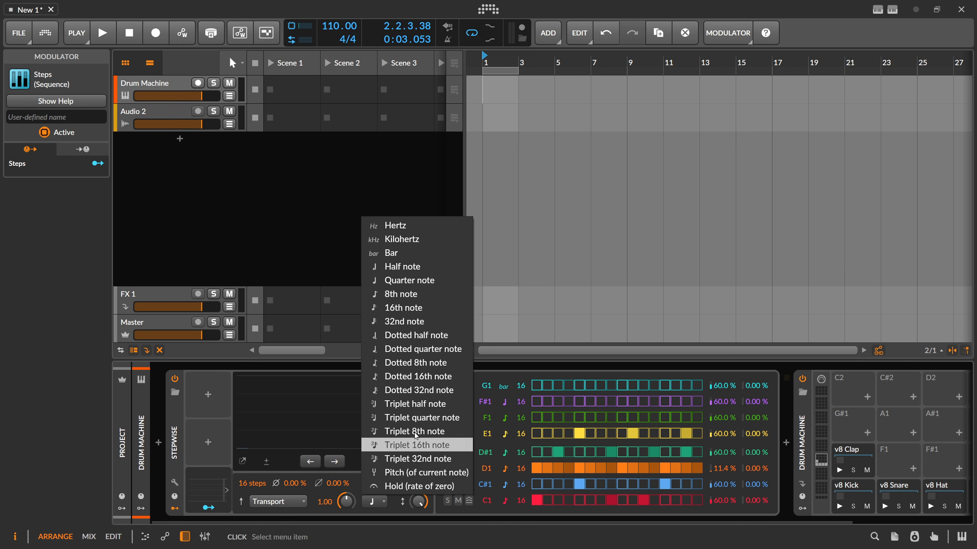
left_click(425, 308)
left_click(506, 501)
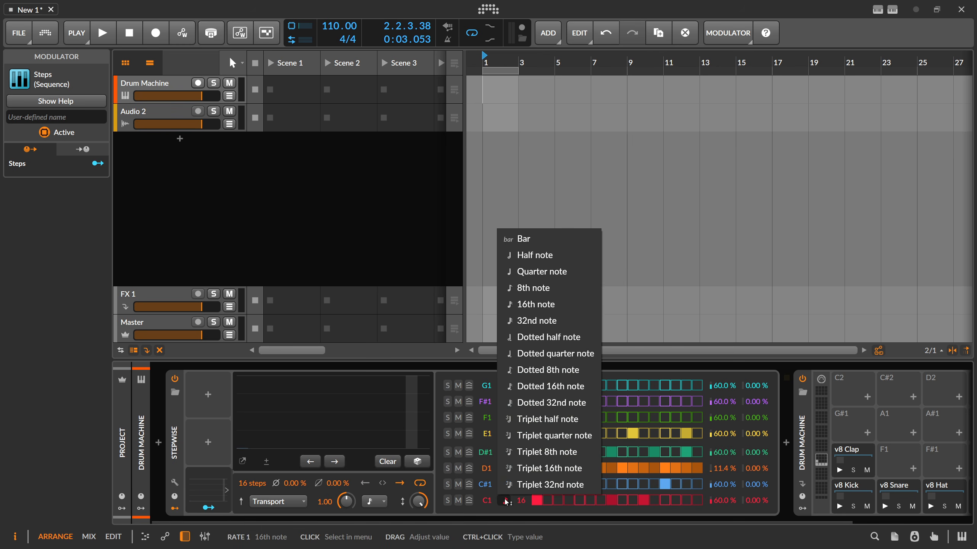
left_click(539, 312)
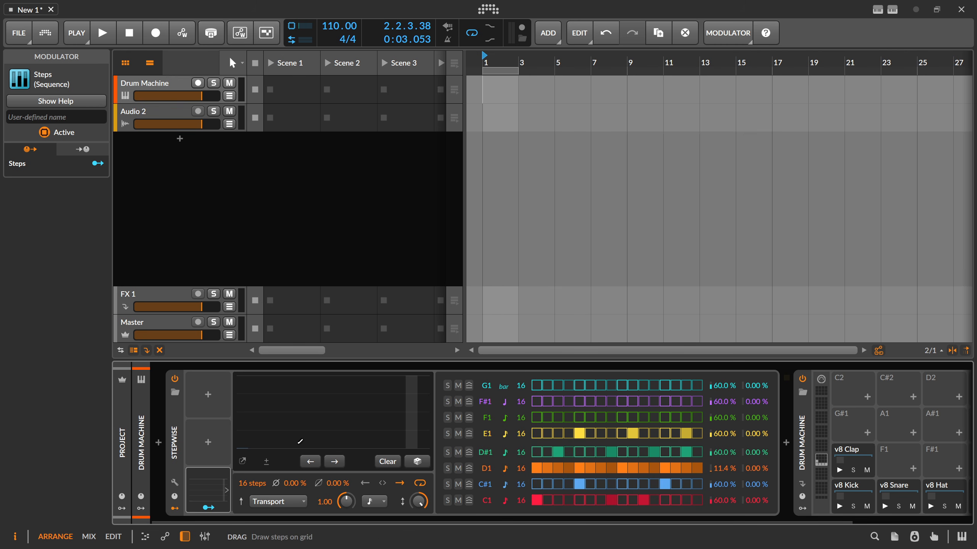
left_click_drag(248, 437, 427, 411)
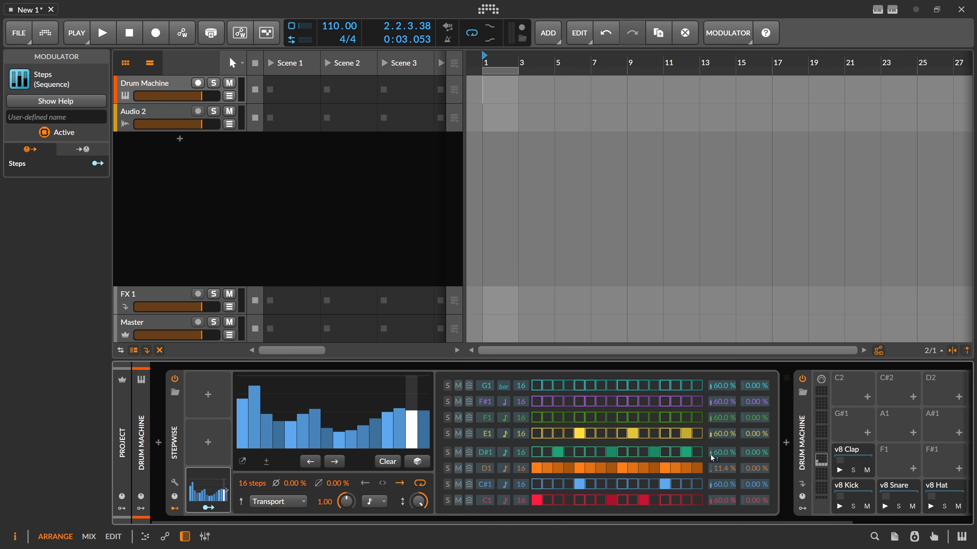
Map the Steps modulator to the D1 hi-hat row's velocity with an amount of 0.649, and randomize its step pattern during playback.
left_click_drag(722, 468, 722, 446)
key("space")
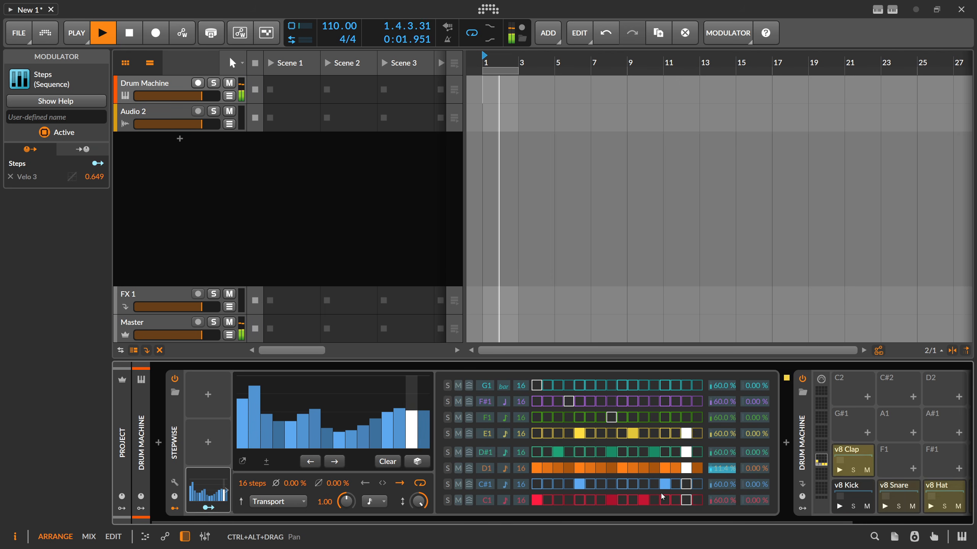
mouse_move(240, 444)
left_mouse_down()
mouse_move(338, 417)
mouse_move(246, 398)
mouse_move(294, 406)
left_mouse_up()
left_click(417, 462)
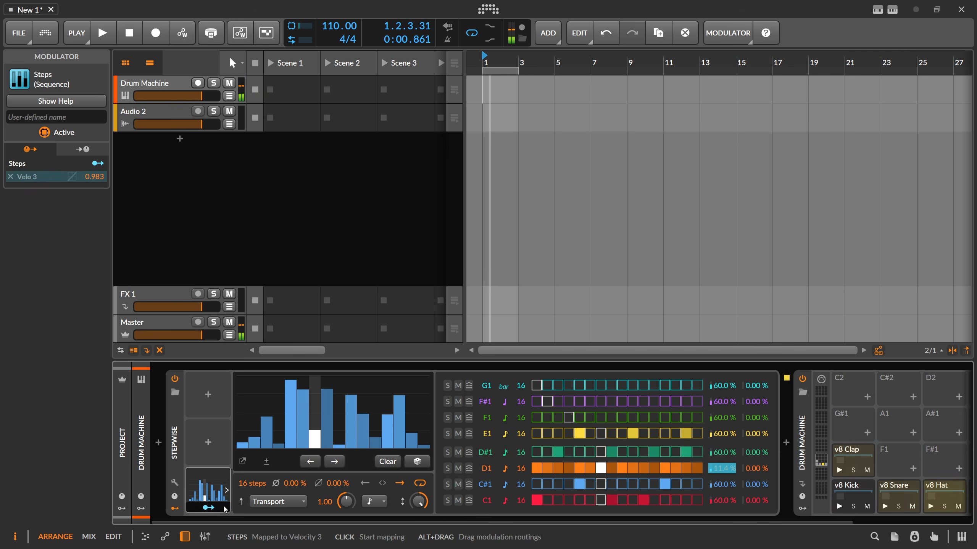
Reduce the Steps modulator to 2 steps, auditioning the beat with only the second step high and with only the first step high.
key("space")
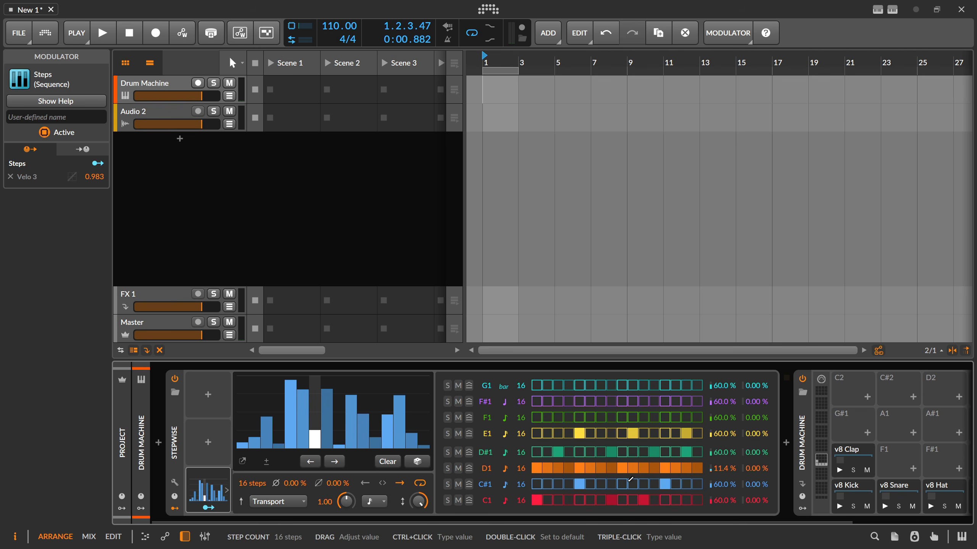
left_click_drag(248, 491, 246, 485)
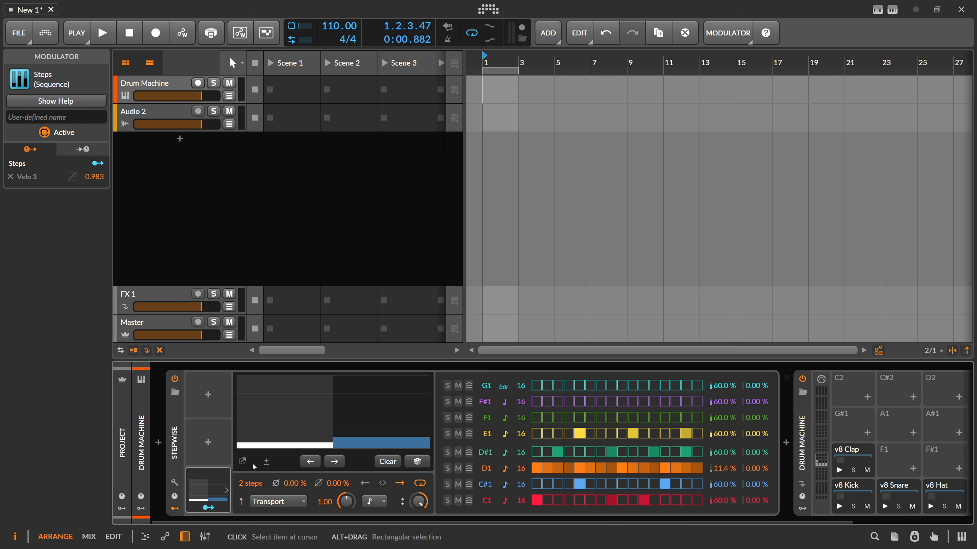
mouse_move(277, 447)
left_mouse_down()
mouse_move(327, 446)
mouse_move(375, 375)
mouse_move(358, 383)
left_mouse_up()
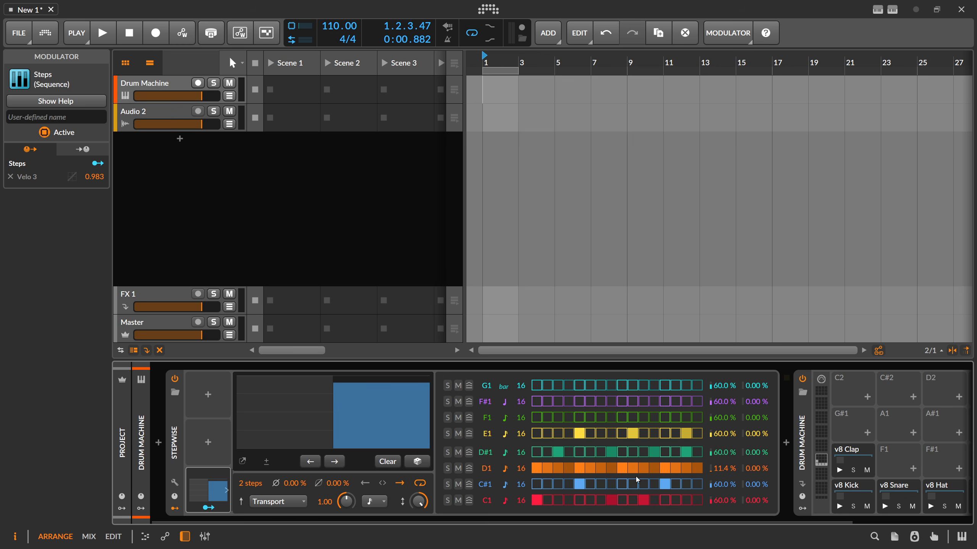
left_click_drag(382, 386, 381, 390)
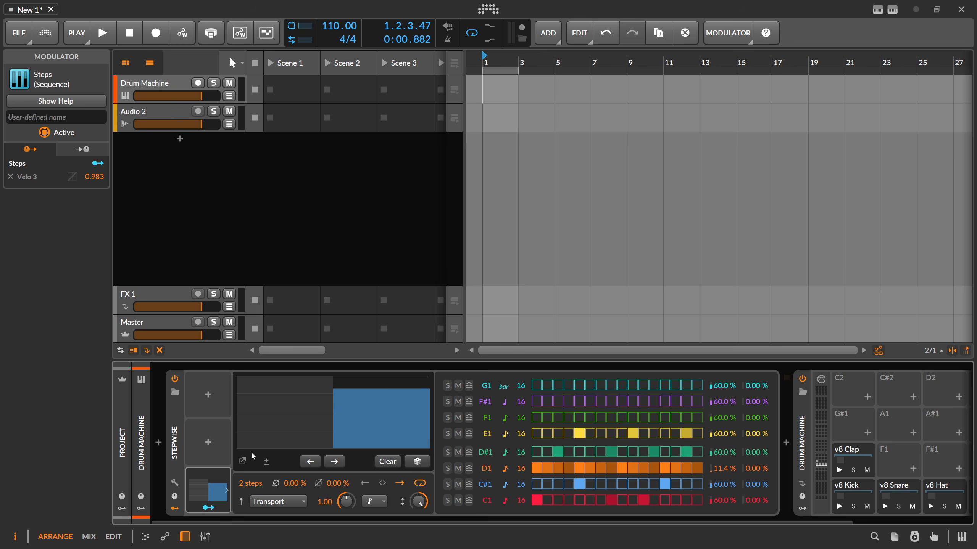
key("space")
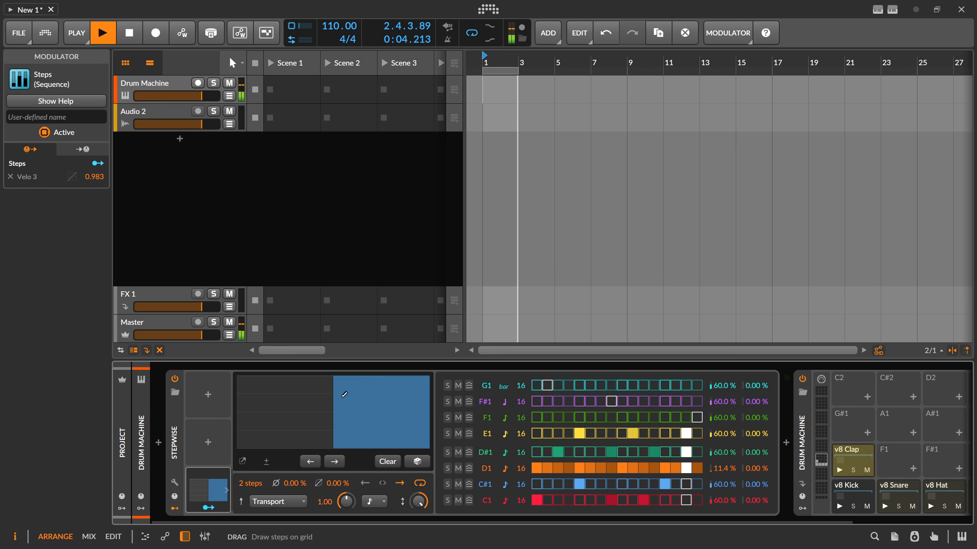
left_click(334, 382)
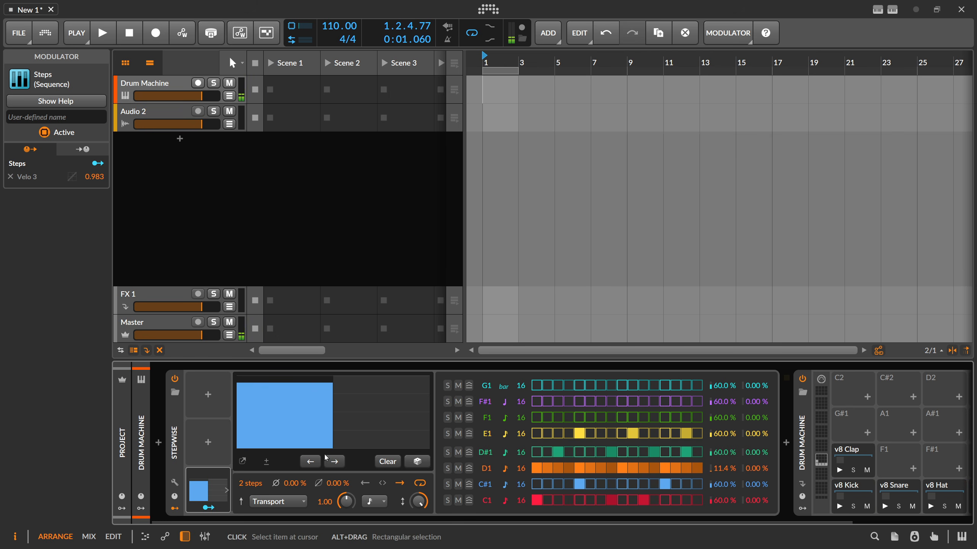
key("space")
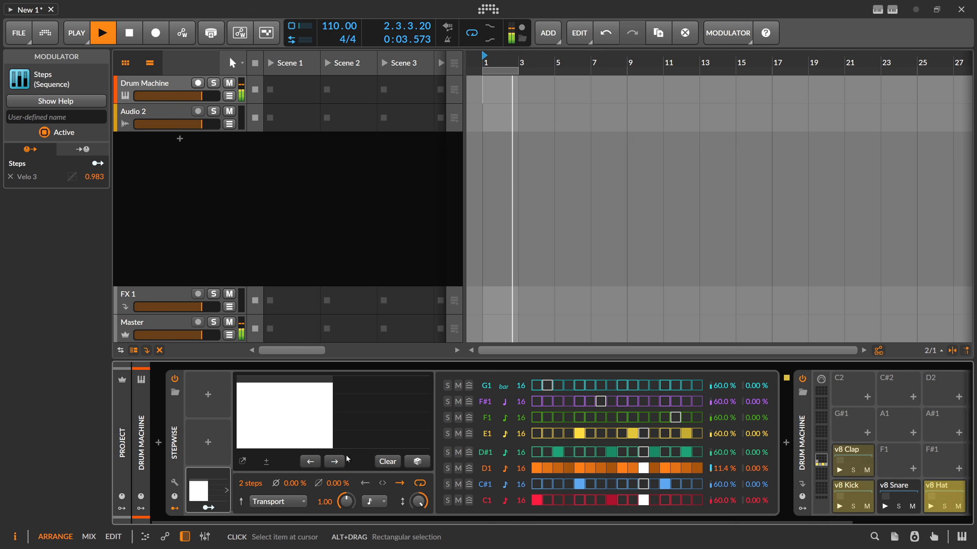
Stop playback and lower the D#1 row's velocity to 20.9 % and the E1 row's velocity to 12.3 %.
key("space")
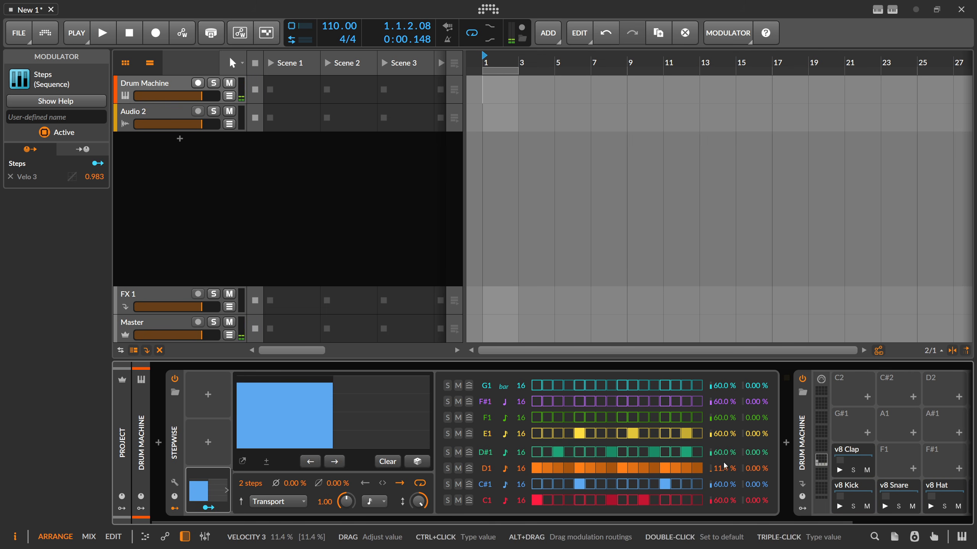
left_click_drag(722, 453, 722, 467)
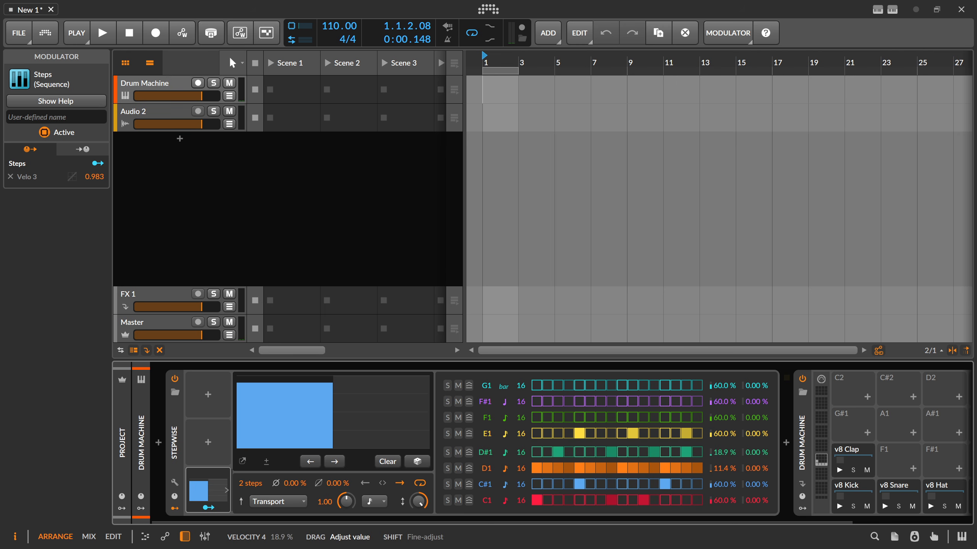
left_click_drag(730, 439, 730, 451)
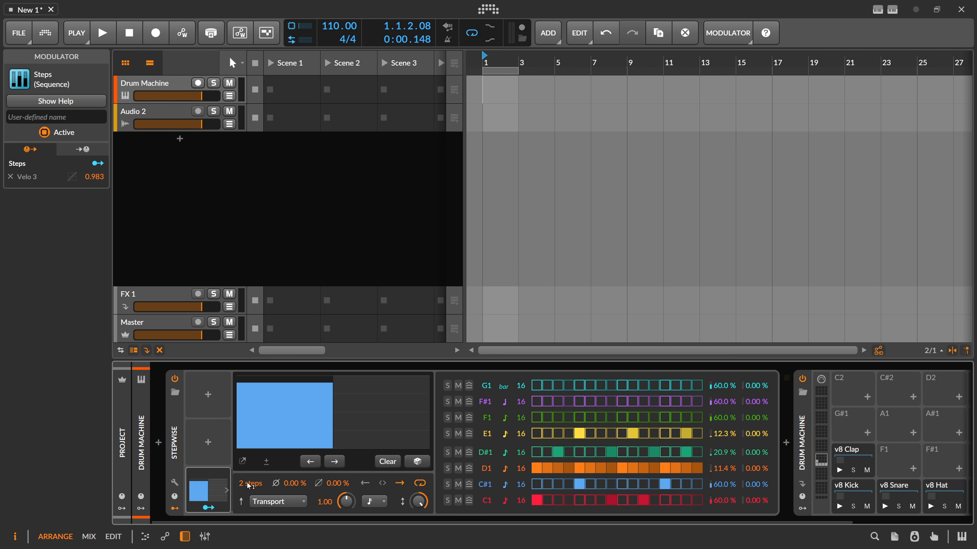
Set the Steps modulator to 3 steps and draw them in descending levels from full height, auditioning the beat, and collapse its controls.
left_click_drag(243, 485, 242, 477)
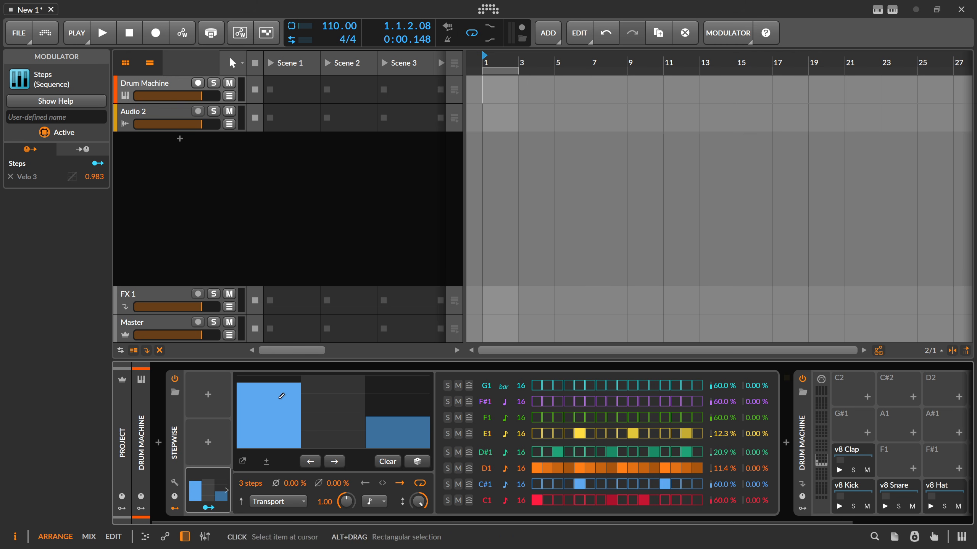
mouse_move(338, 430)
left_mouse_down()
mouse_move(406, 446)
mouse_move(350, 416)
mouse_move(394, 432)
left_mouse_up()
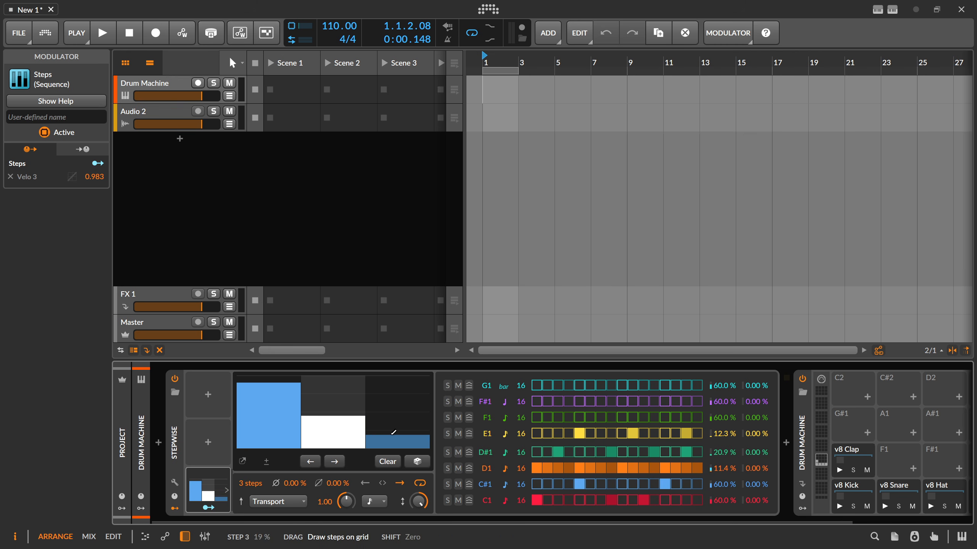
key("space")
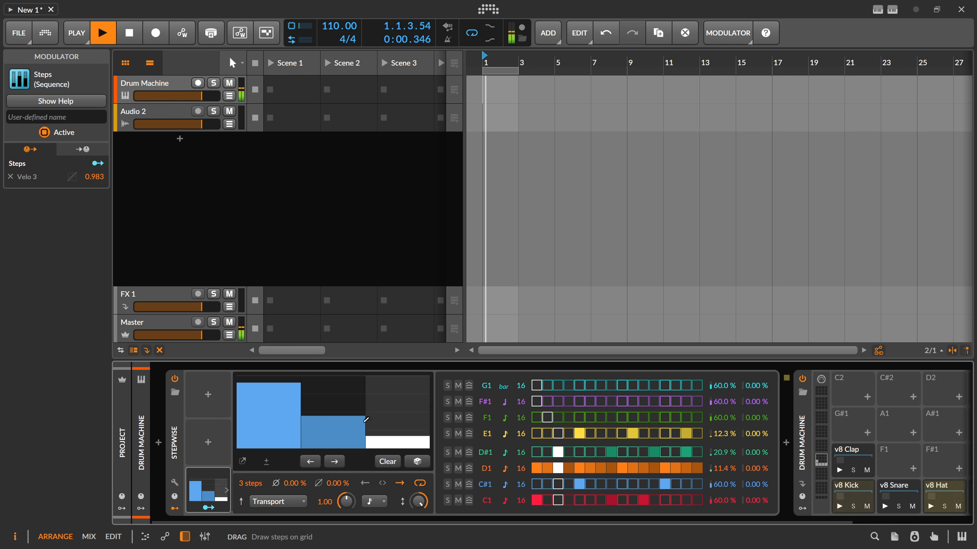
left_click(295, 378)
mouse_move(307, 393)
left_mouse_down()
mouse_move(382, 423)
mouse_move(359, 400)
mouse_move(380, 426)
left_mouse_up()
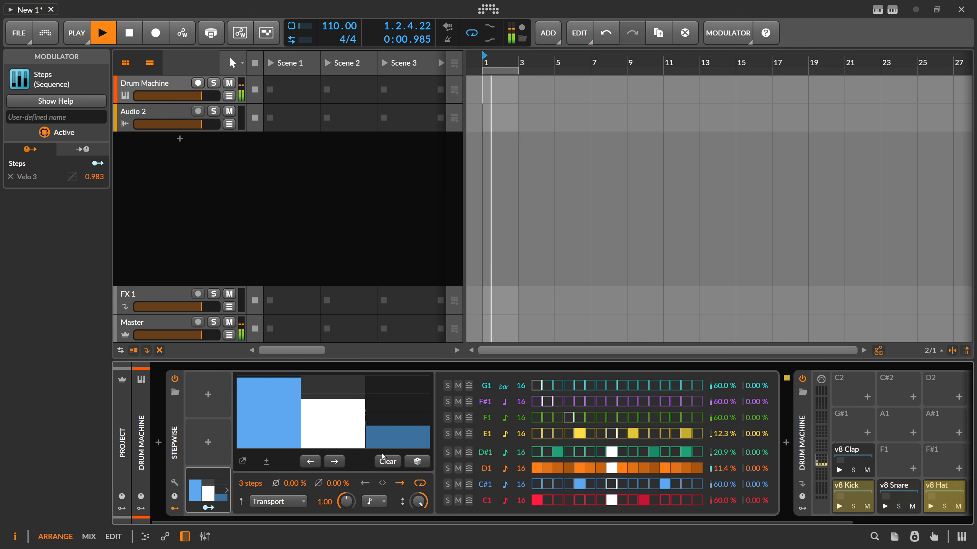
left_click(359, 403)
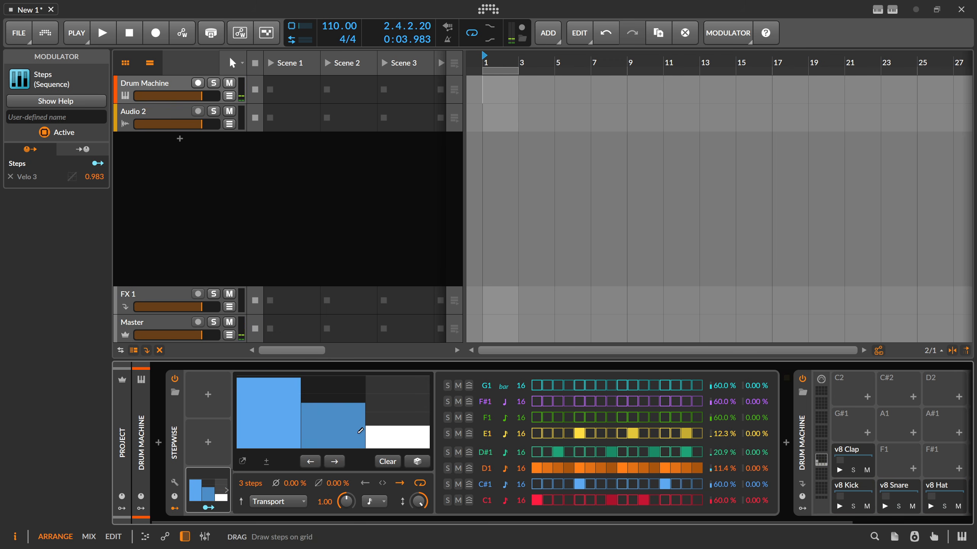
left_click(207, 485)
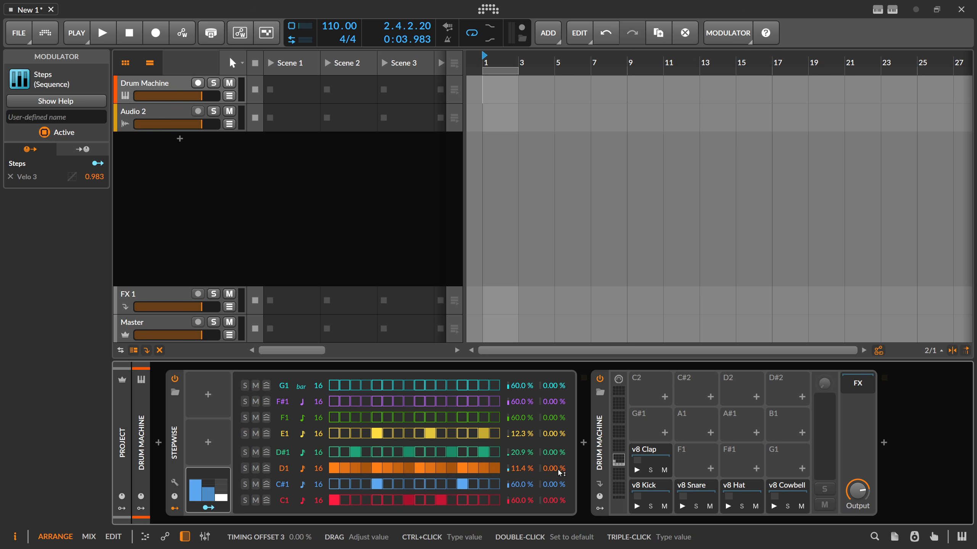
Search the modulators for "lfo", add an LFO to Stepwise, and set its timebase to Half note.
left_click(210, 446)
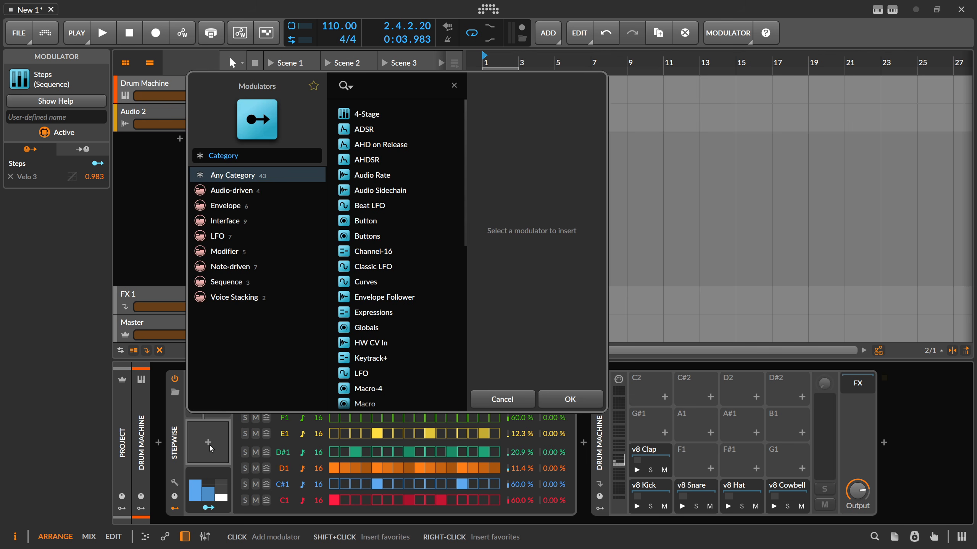
type("lfo")
key("Down")
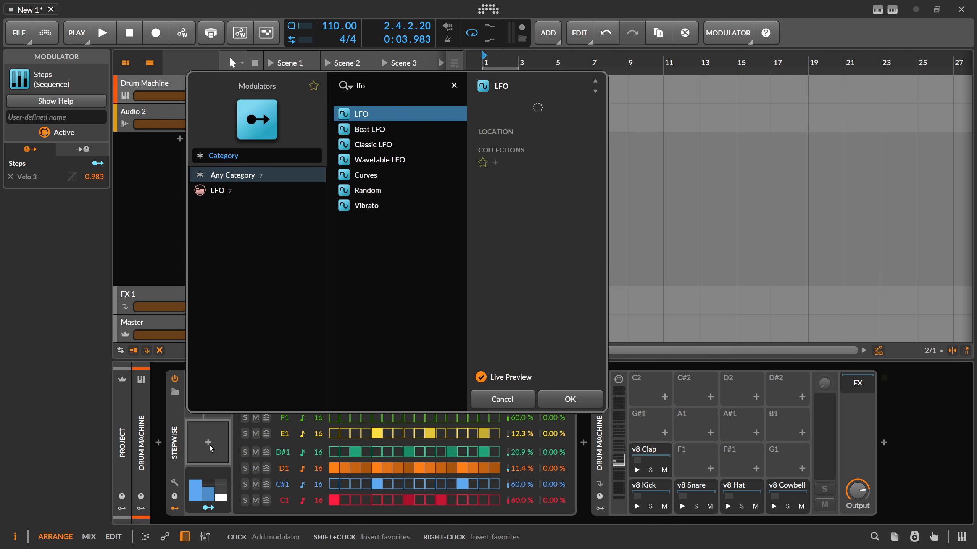
key("Return")
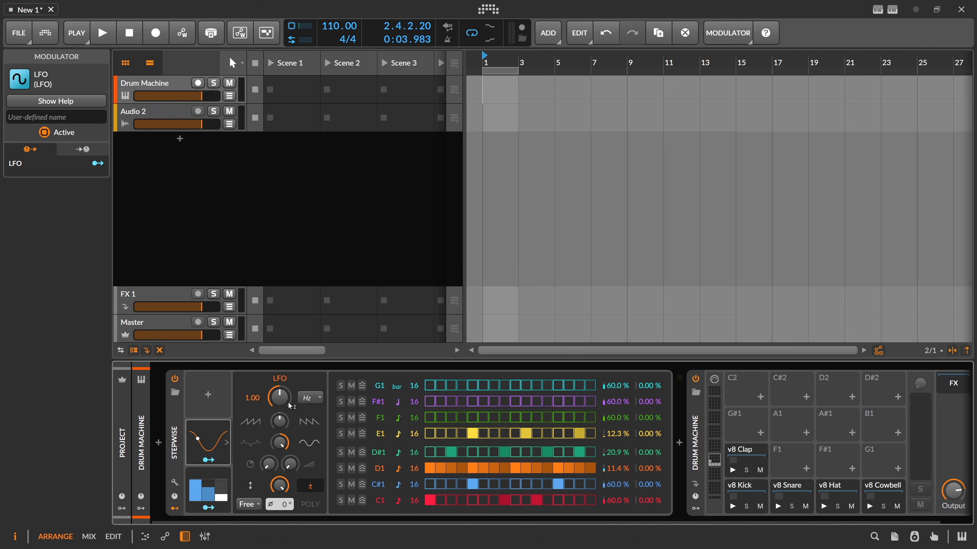
left_click(308, 398)
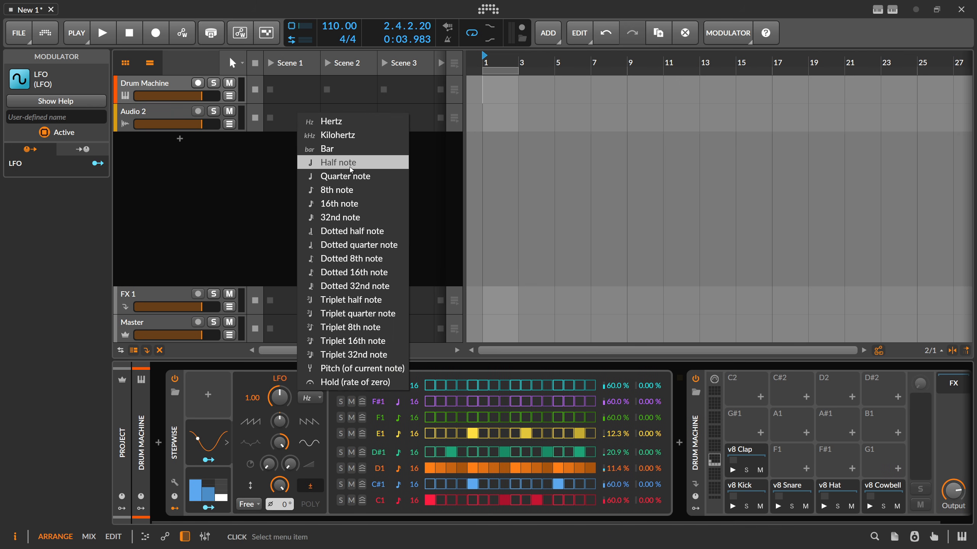
left_click(337, 163)
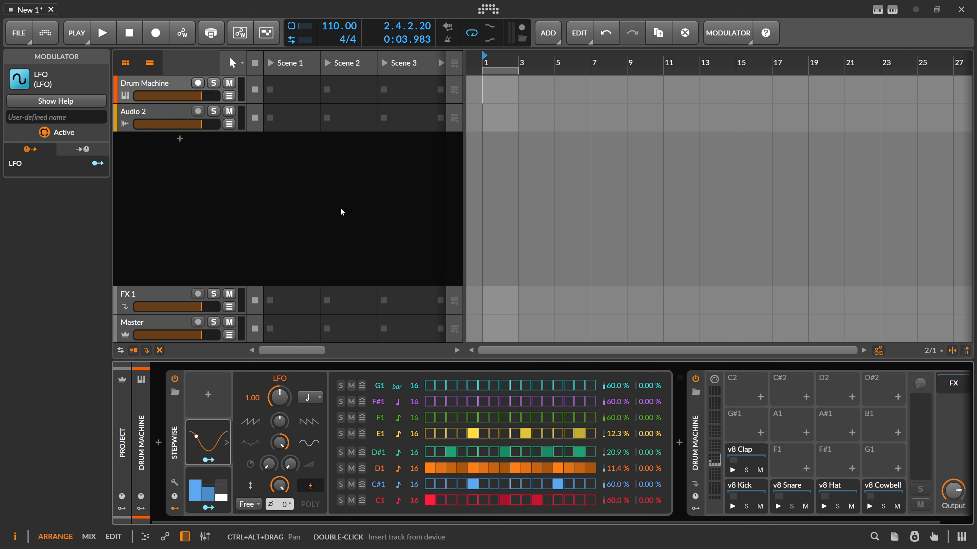
Map the LFO to the timing offset of all eight Stepwise rows.
left_click(209, 460)
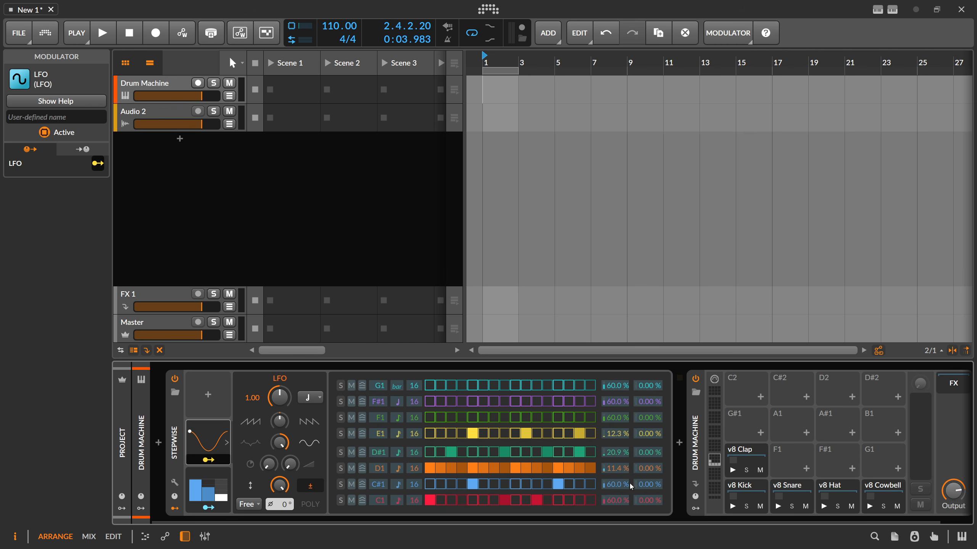
mouse_move(647, 471)
left_mouse_down()
mouse_move(647, 461)
mouse_move(640, 483)
left_mouse_up()
key("space")
key("space")
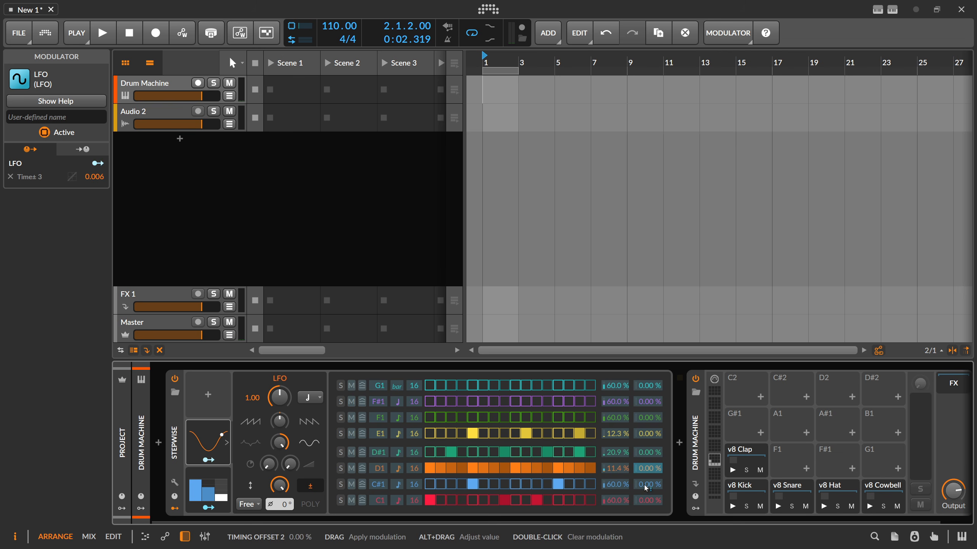
left_click_drag(645, 488, 646, 497)
left_click_drag(647, 452, 647, 382)
Show Stepwise's modulation mappings and set the LFO's amount to 0.2 for Timing Offsets 1 to 4.
left_click(172, 416)
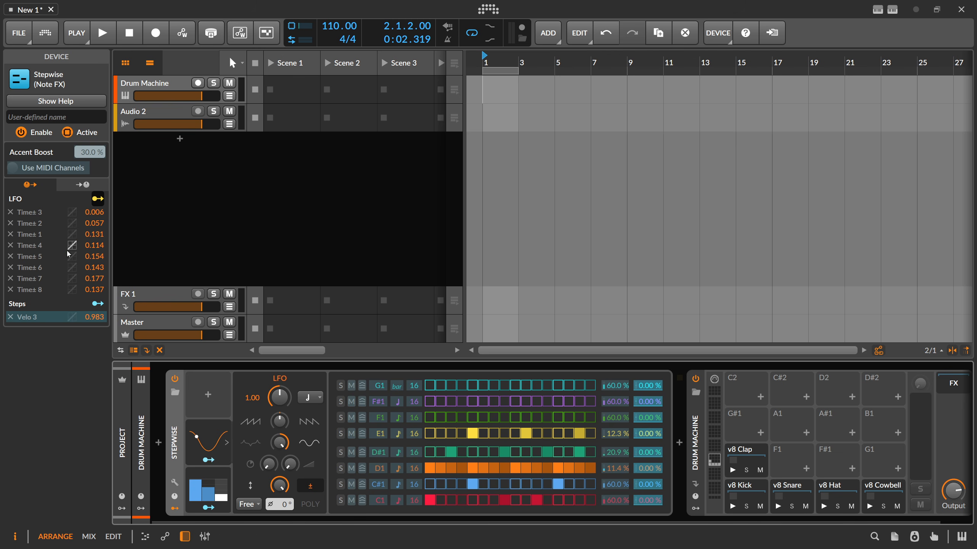
double_click(95, 212)
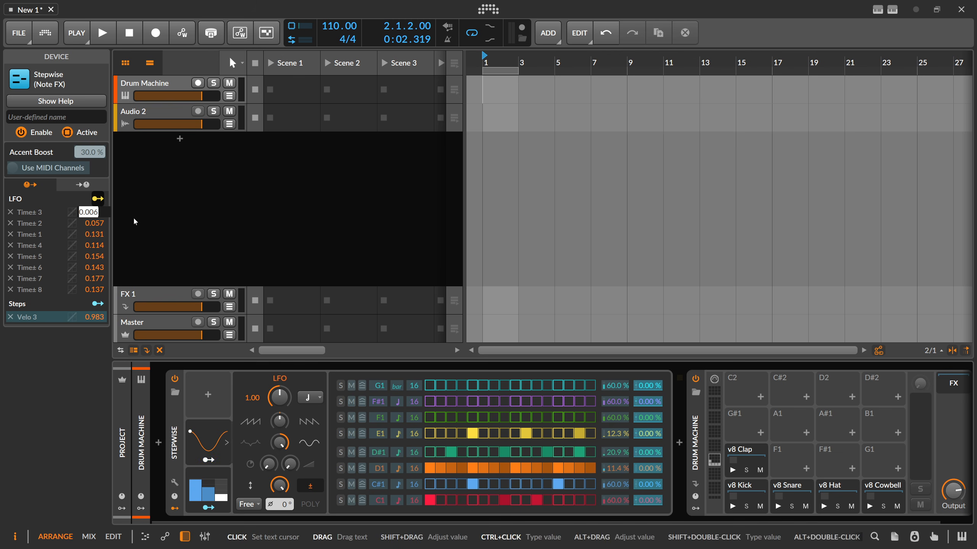
type("0")
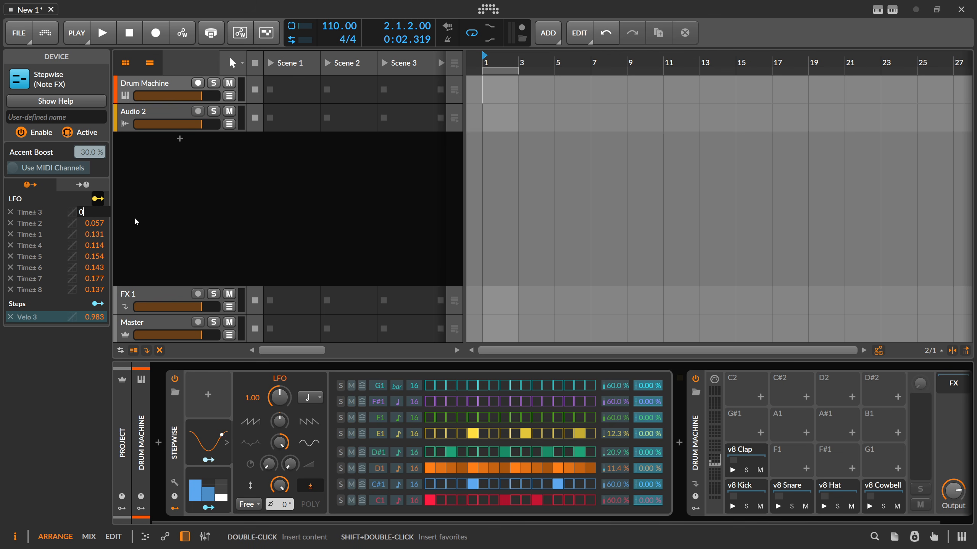
type(".2")
key("Return")
double_click(96, 223)
type("0.2")
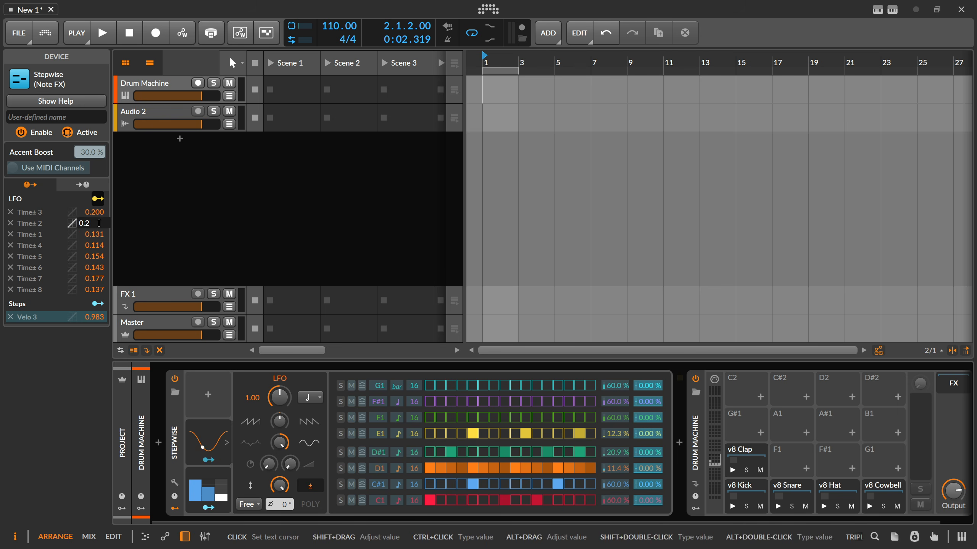
key("Return")
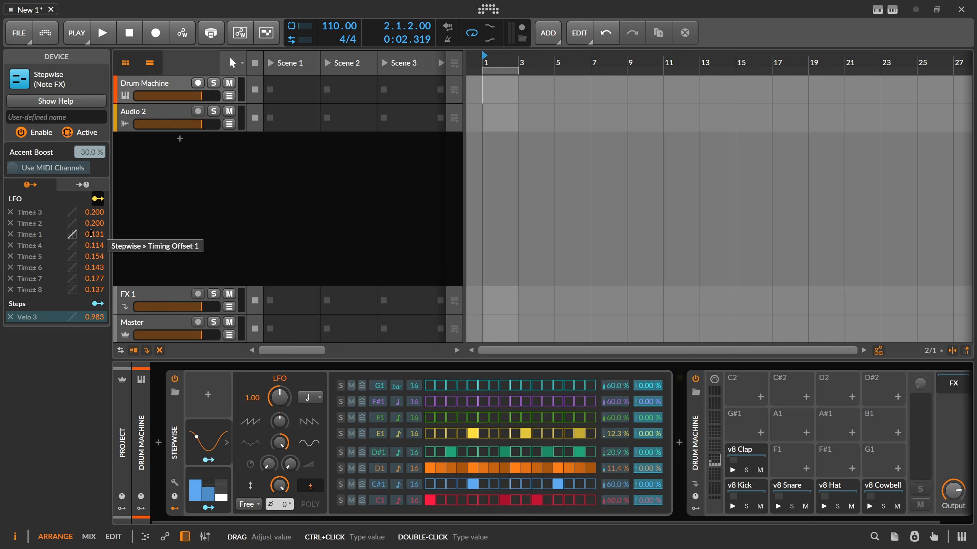
double_click(91, 234)
type("0.2")
key("Return")
double_click(96, 245)
type("0.2")
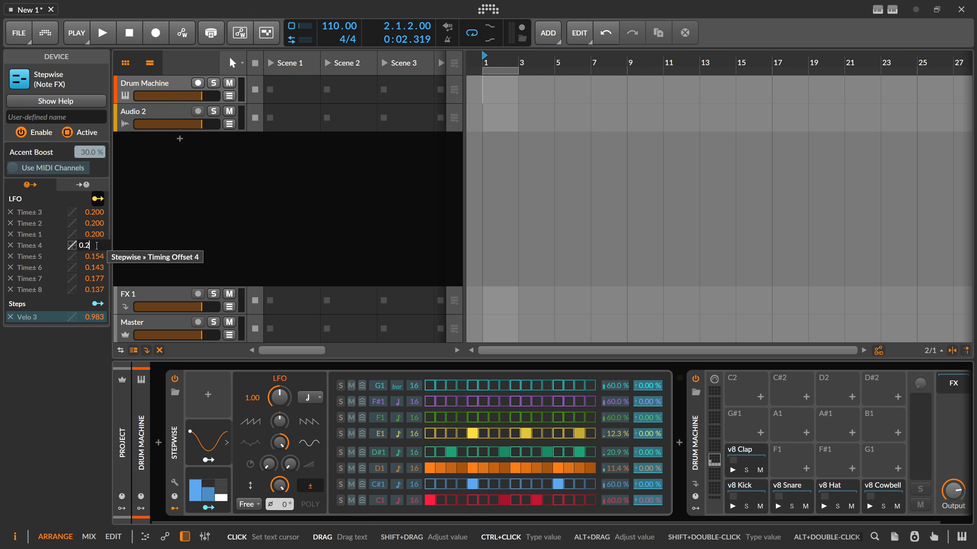
key("Return")
Set the LFO's modulation amount to 0.2 for Timing Offsets 5 to 8.
double_click(96, 257)
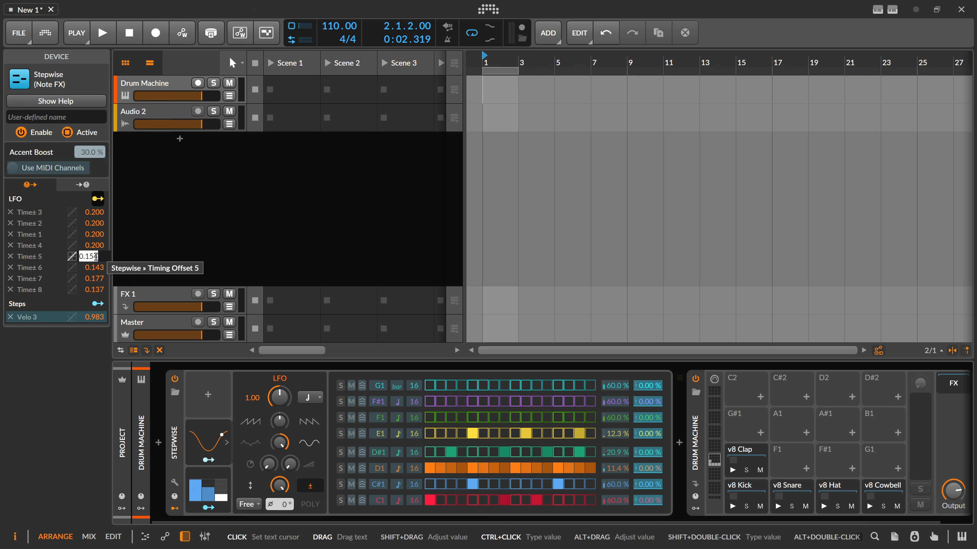
type("0.2")
key("Return")
double_click(97, 267)
type("0.2")
key("Return")
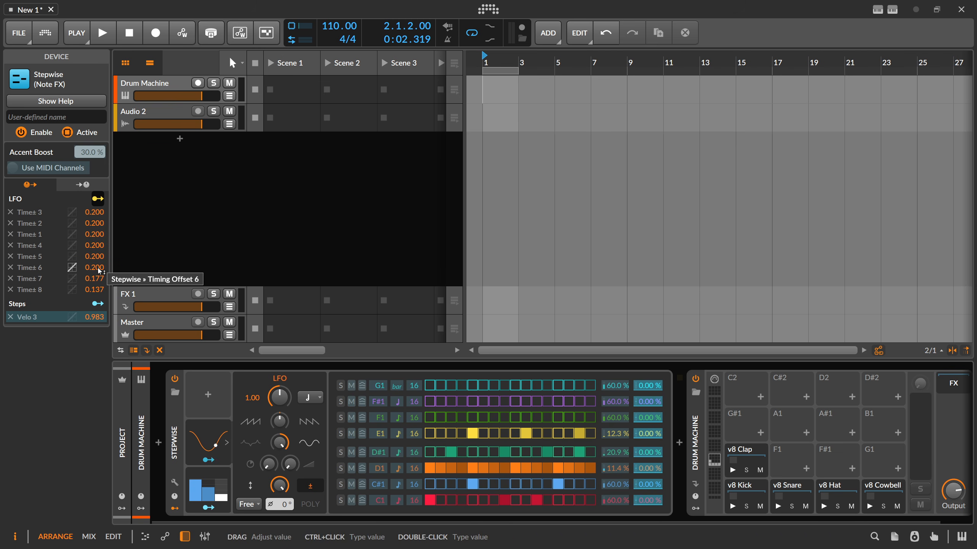
double_click(96, 278)
type("0.2")
key("Return")
double_click(97, 288)
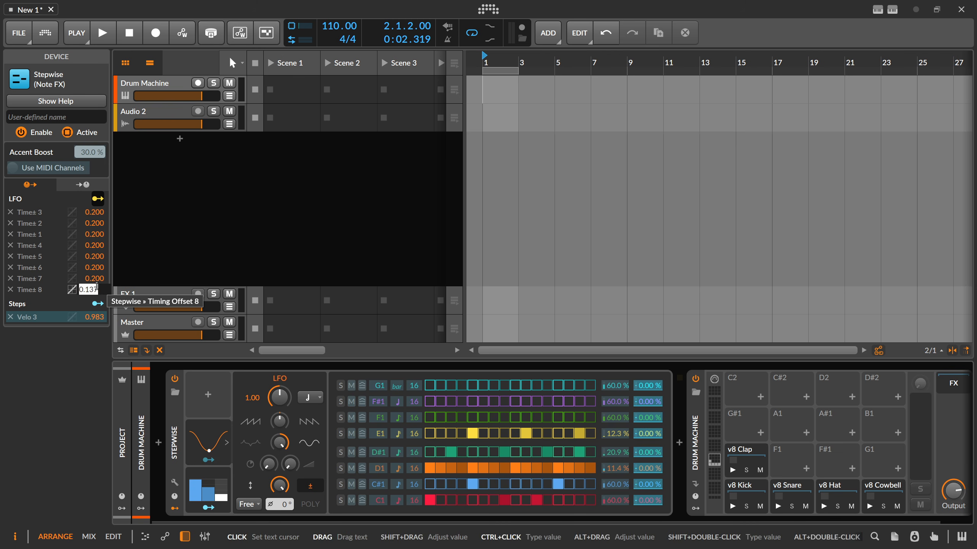
type("0.2")
key("Return")
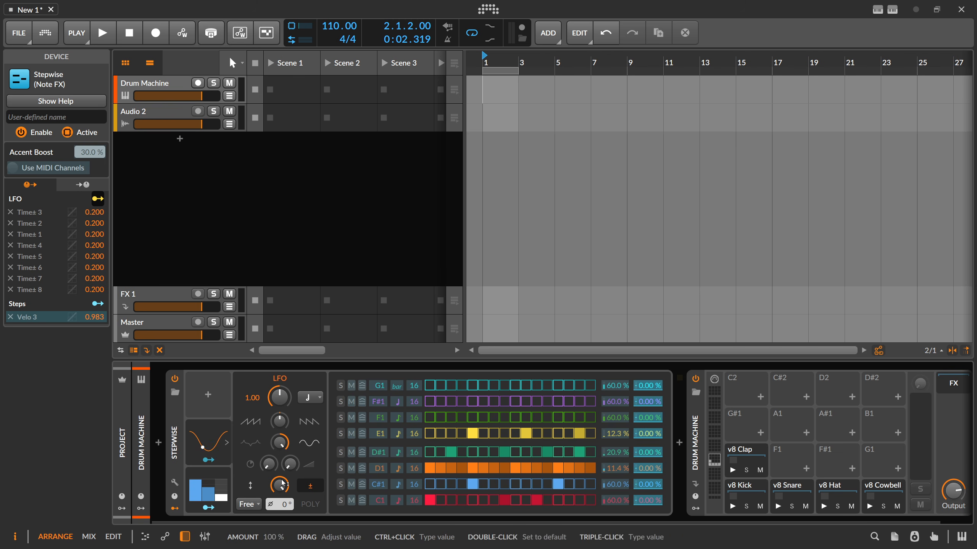
Lower the LFO's overall amount to 40.9 %, start playback, and raise the amount back to its maximum.
mouse_move(281, 484)
left_mouse_down()
mouse_move(282, 500)
mouse_move(281, 488)
left_mouse_up()
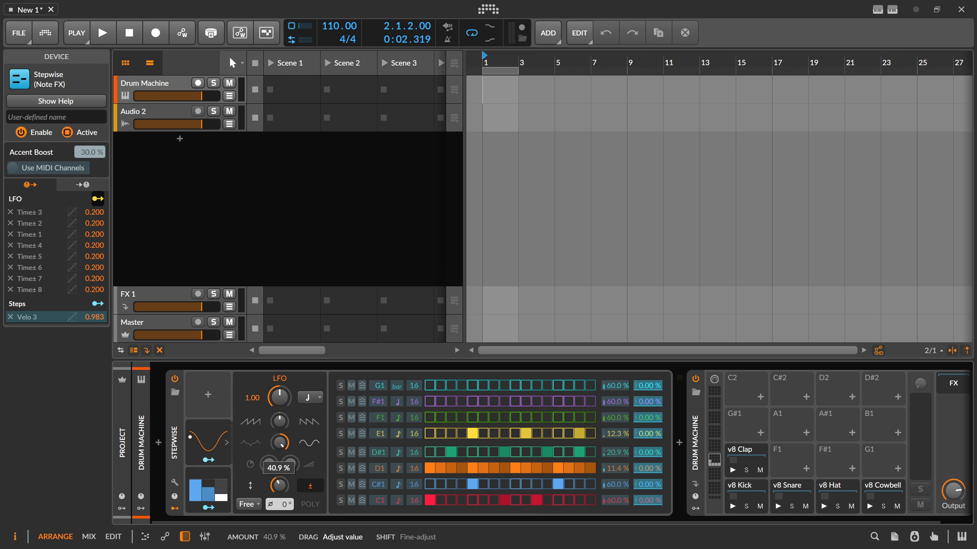
key("space")
left_click_drag(281, 486, 282, 452)
Set the LFO's timebase to a shorter note value and its retrigger mode to Grv, and stop playback.
left_click(310, 397)
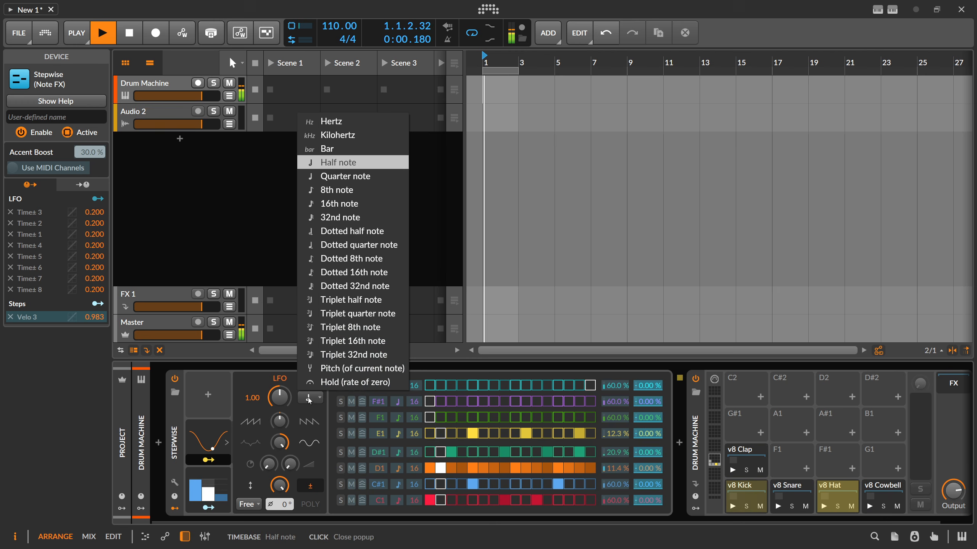
left_click(347, 198)
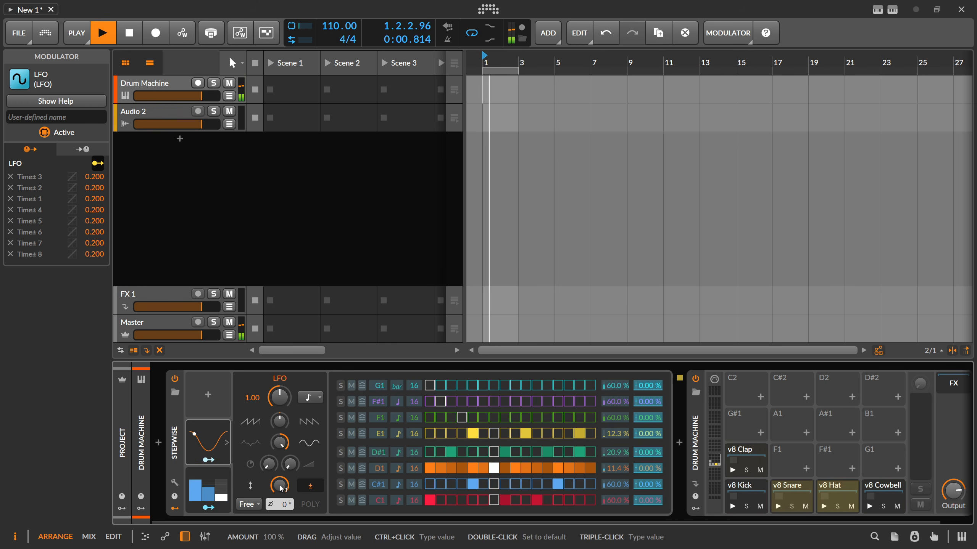
mouse_move(282, 489)
left_mouse_down()
mouse_move(282, 527)
mouse_move(282, 488)
left_mouse_up()
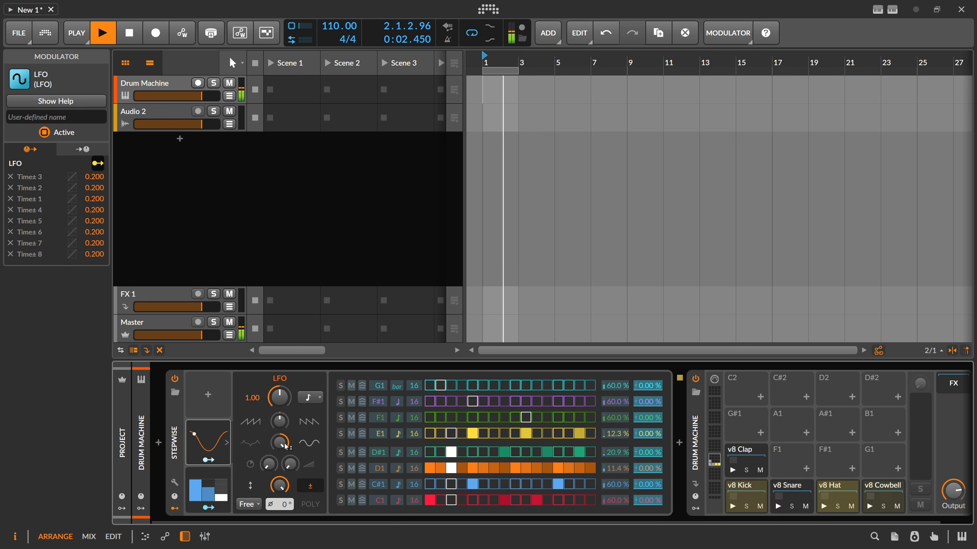
left_click(249, 504)
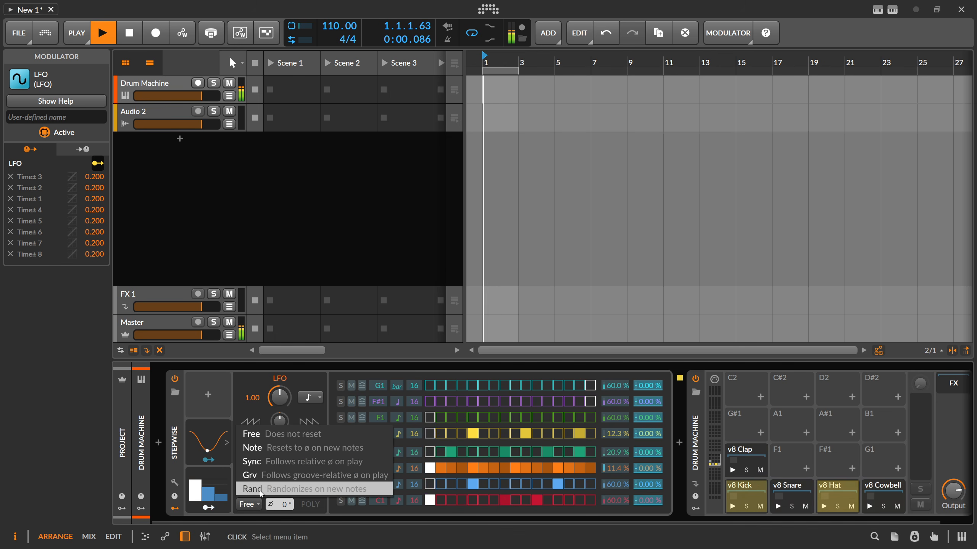
left_click(261, 475)
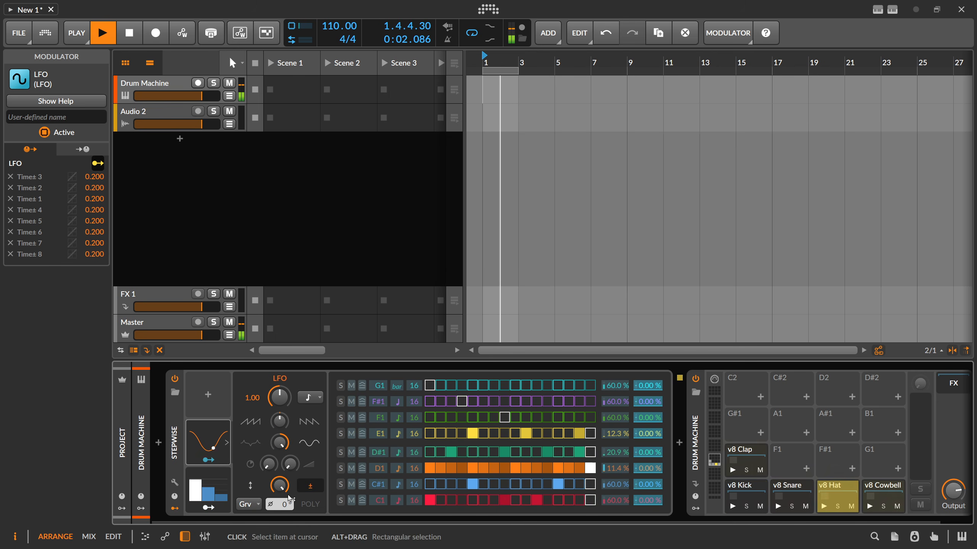
key("space")
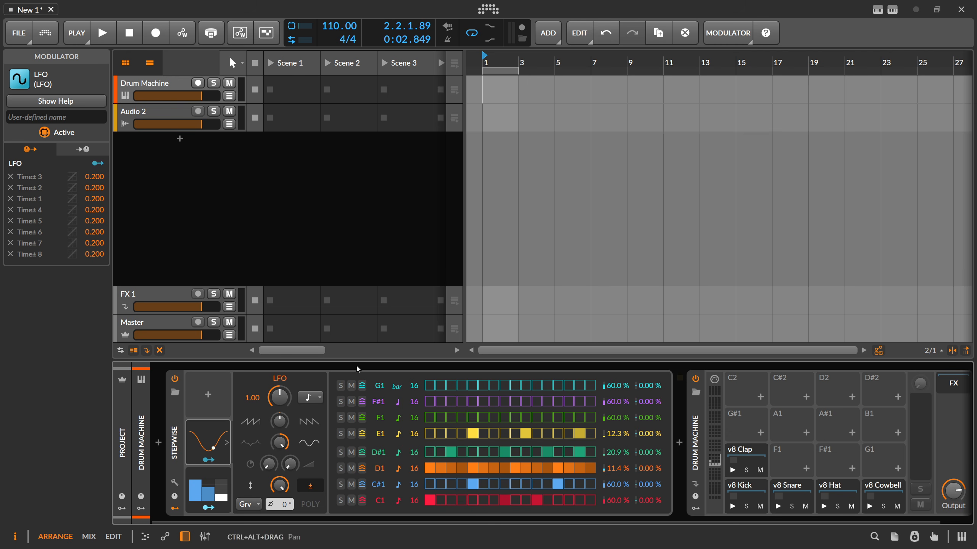
Enable the global groove and set its shuffle rate to 1/8.
left_click(77, 33)
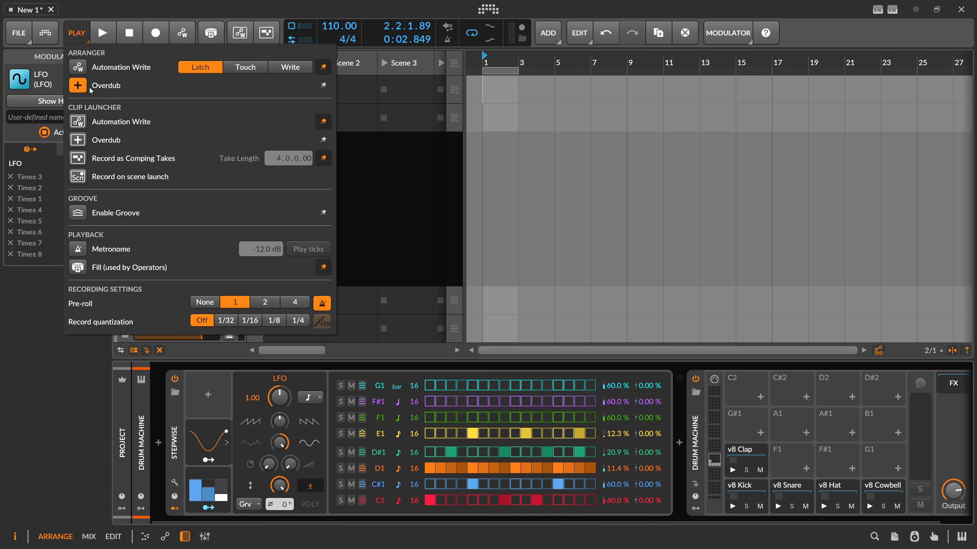
left_click(79, 213)
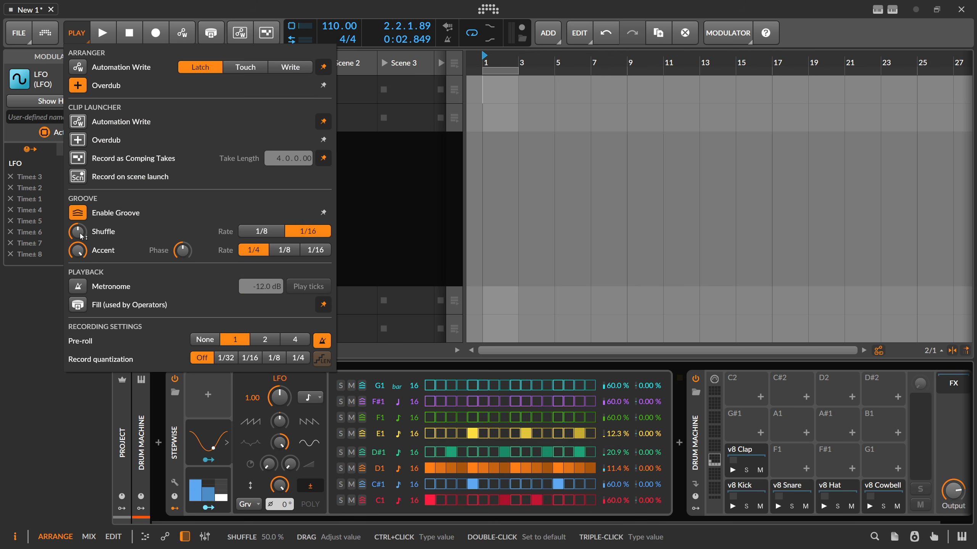
left_click(243, 235)
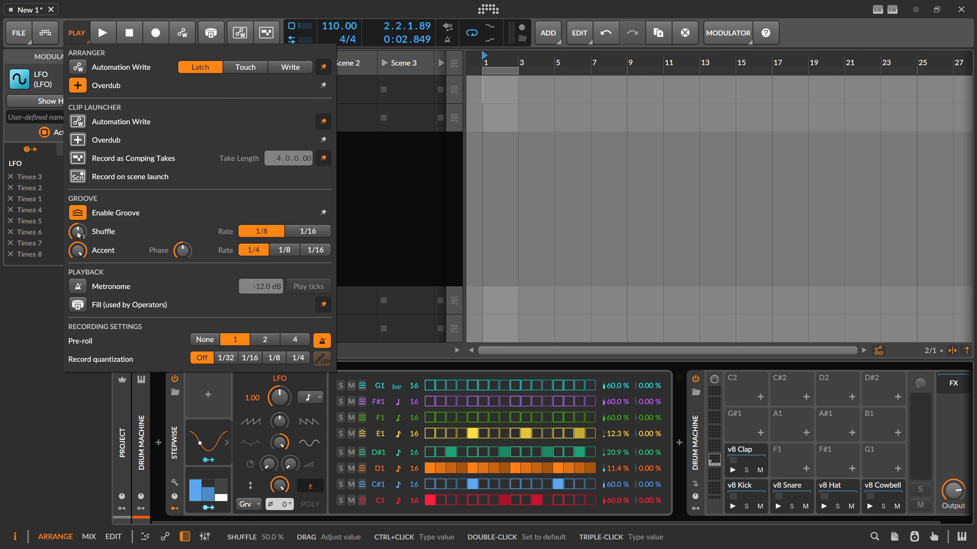
left_click(282, 490)
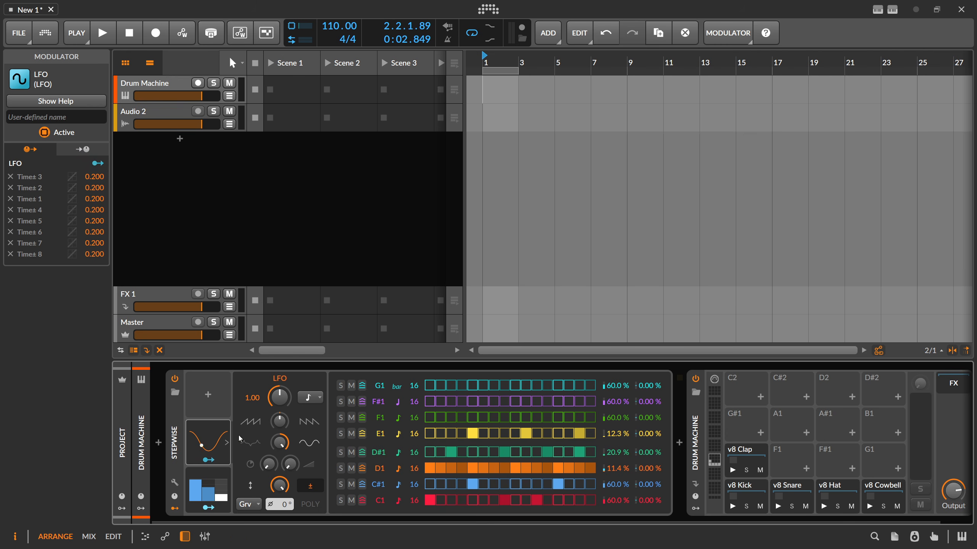
Turn off the global groove and the groove switches of all eight Stepwise rows.
left_click(228, 444)
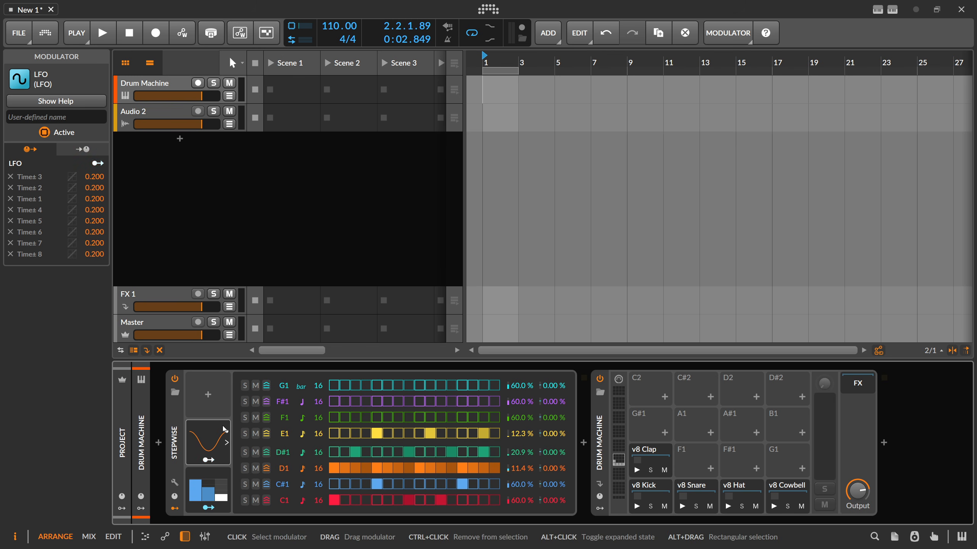
left_click(227, 442)
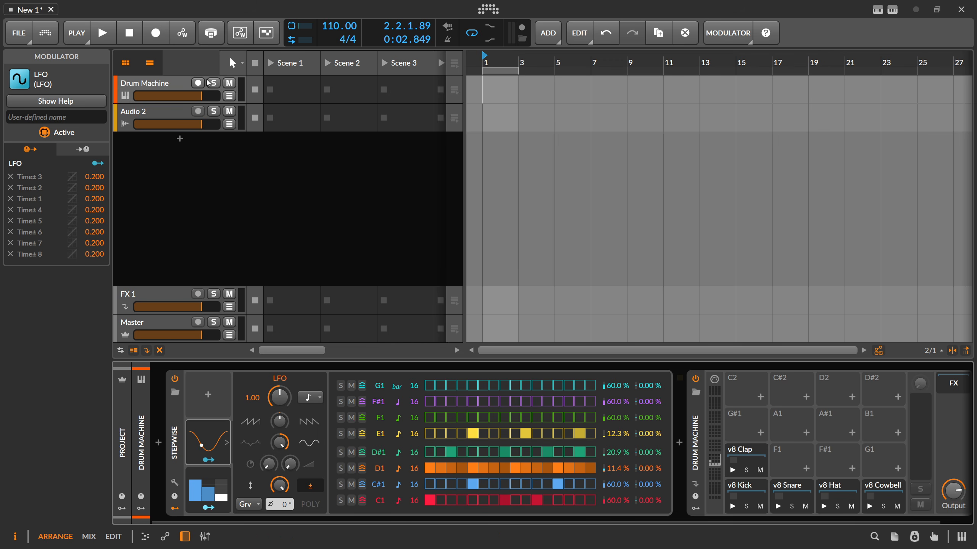
left_click(92, 34)
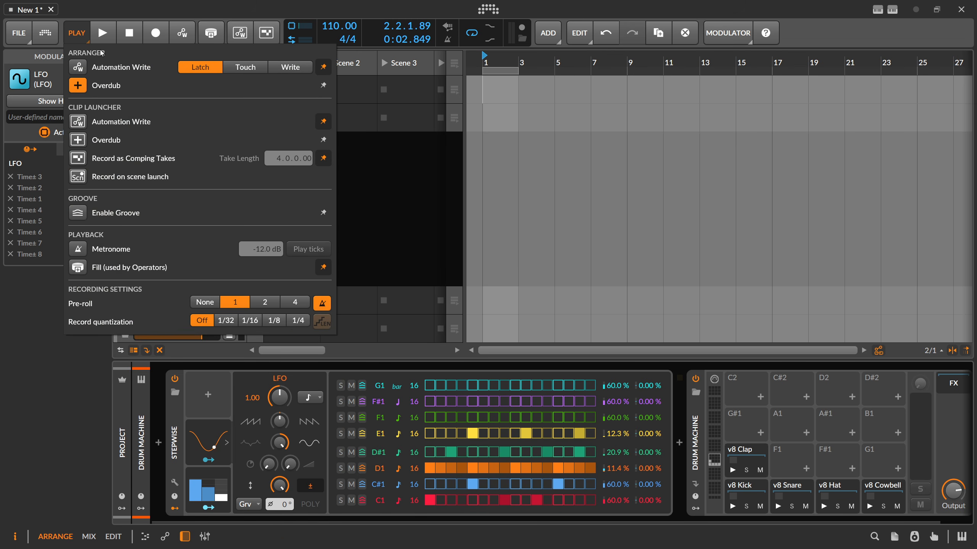
left_click(77, 33)
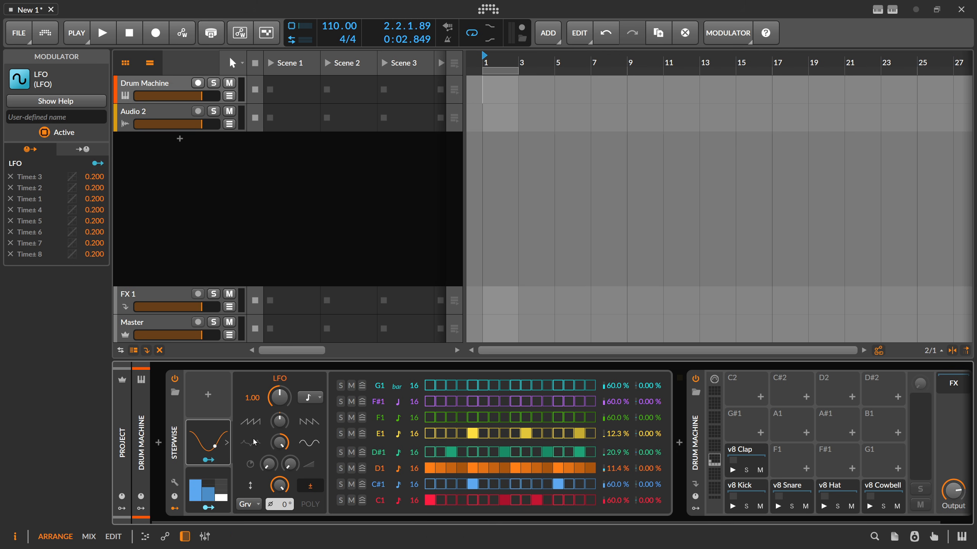
Lower the LFO's overall amount to about 47.7 % during playback, collapse its settings and stop playback.
key("space")
mouse_move(269, 463)
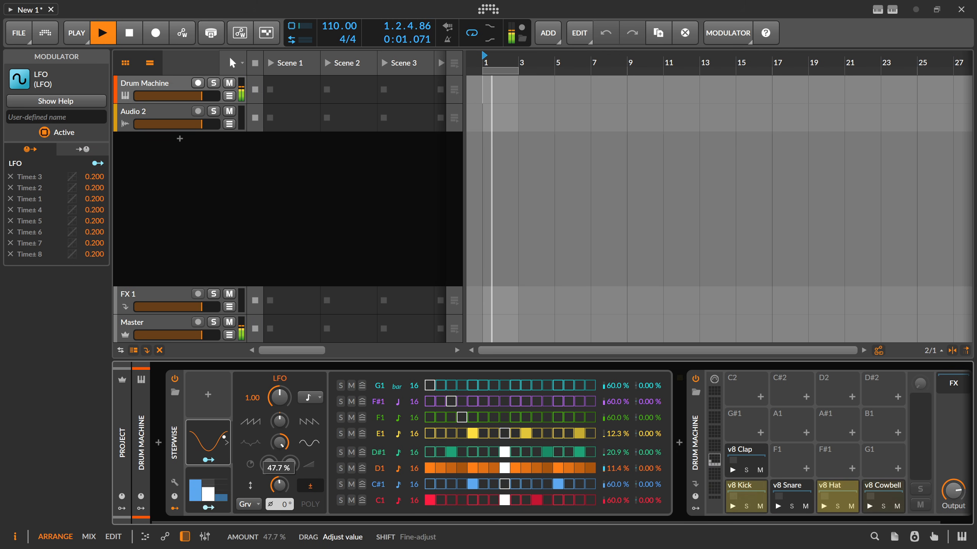
left_click(226, 442)
key("space")
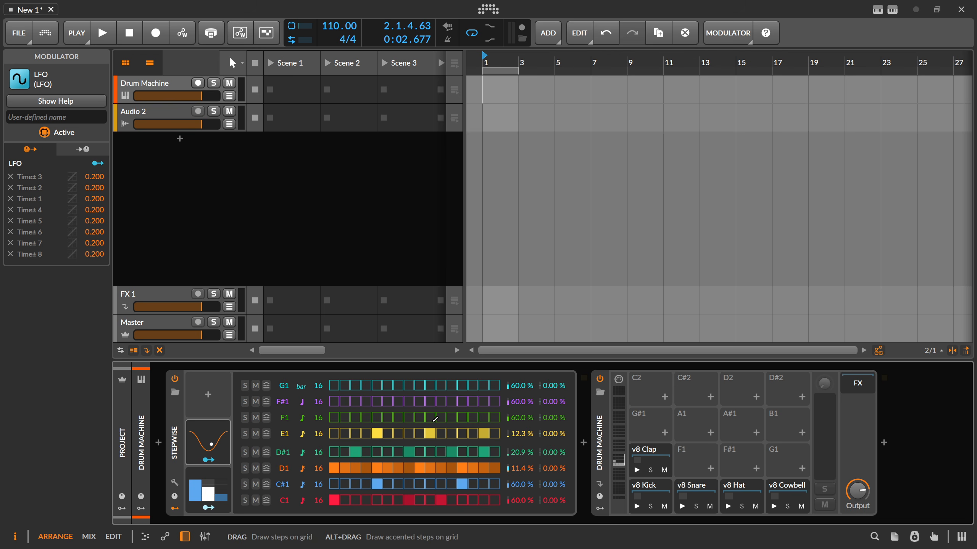
Add a Random modulator to Stepwise and expand its settings.
left_click(208, 396)
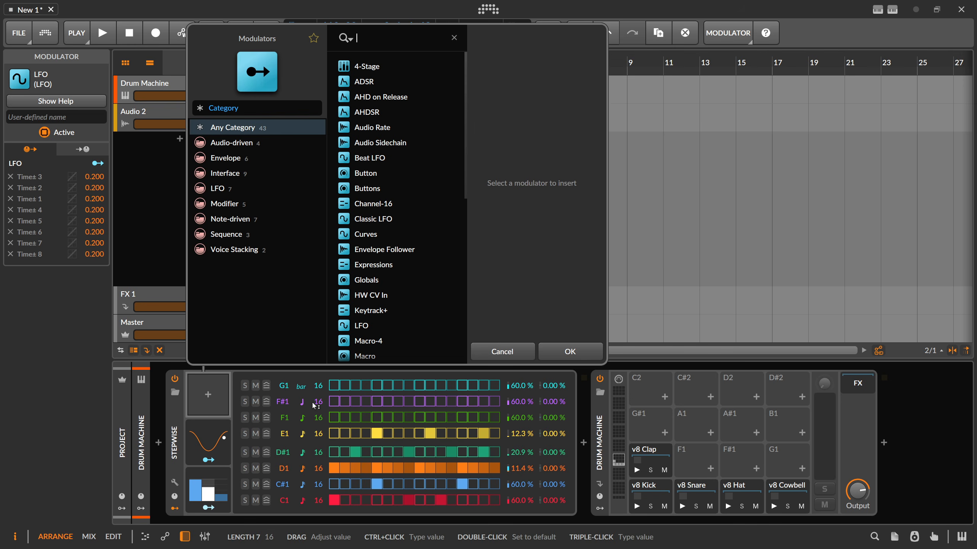
type("rand")
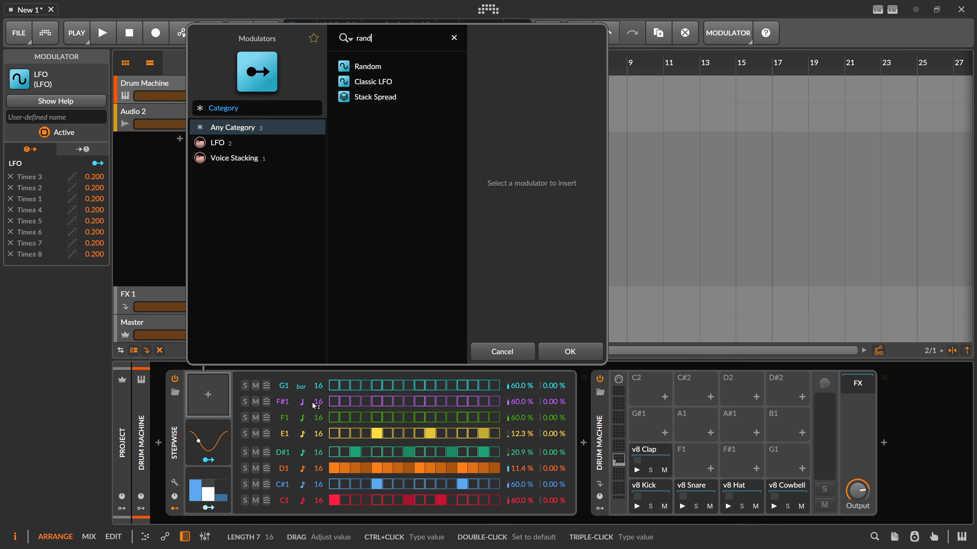
key("Return")
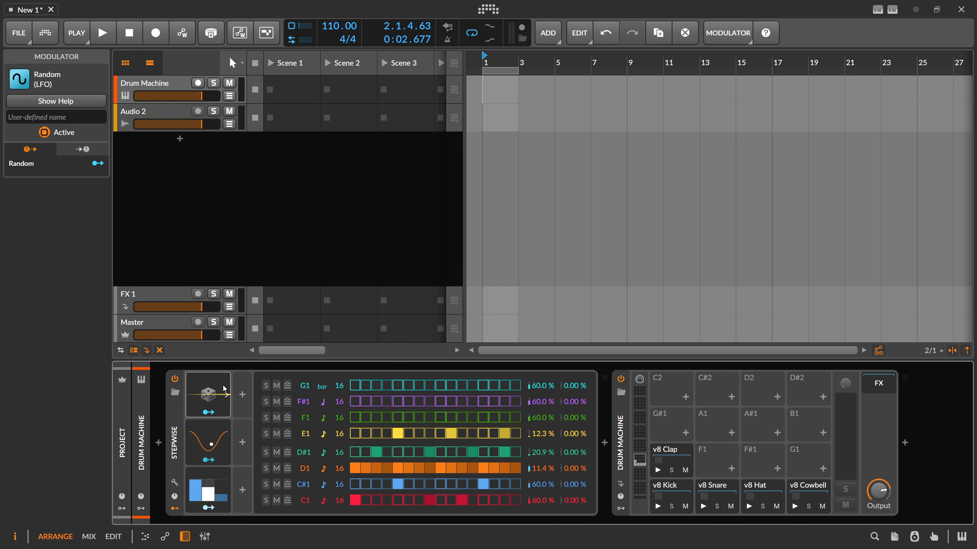
left_click(209, 395)
Set the Random modulator's trigger to Sync and its timebase to a straight, non-triplet note value.
left_click(279, 504)
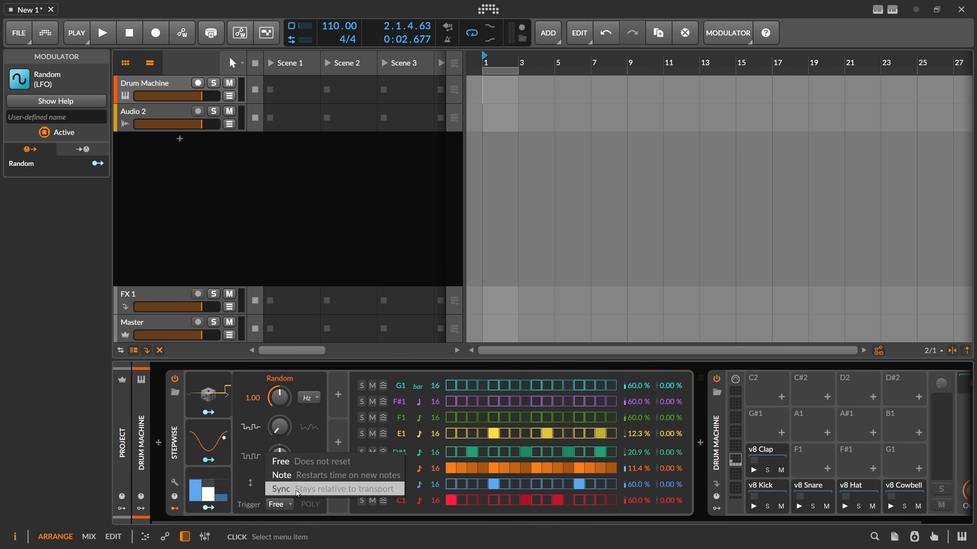
left_click(297, 489)
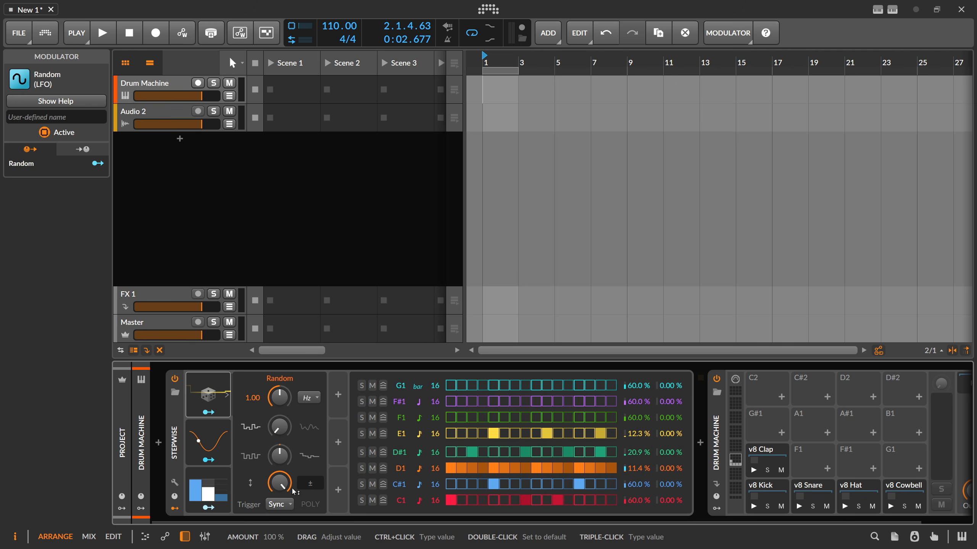
left_click(309, 398)
left_click(350, 341)
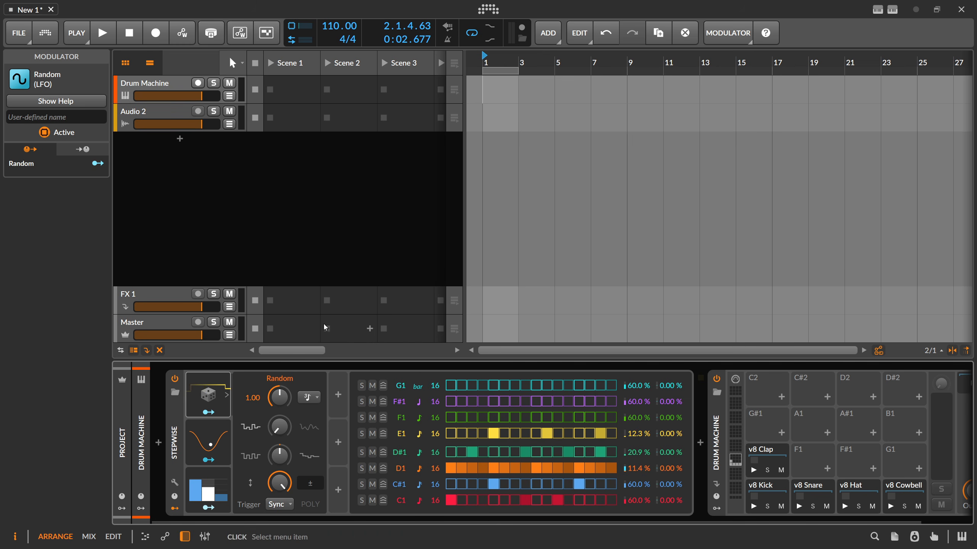
left_click(310, 399)
left_click(341, 217)
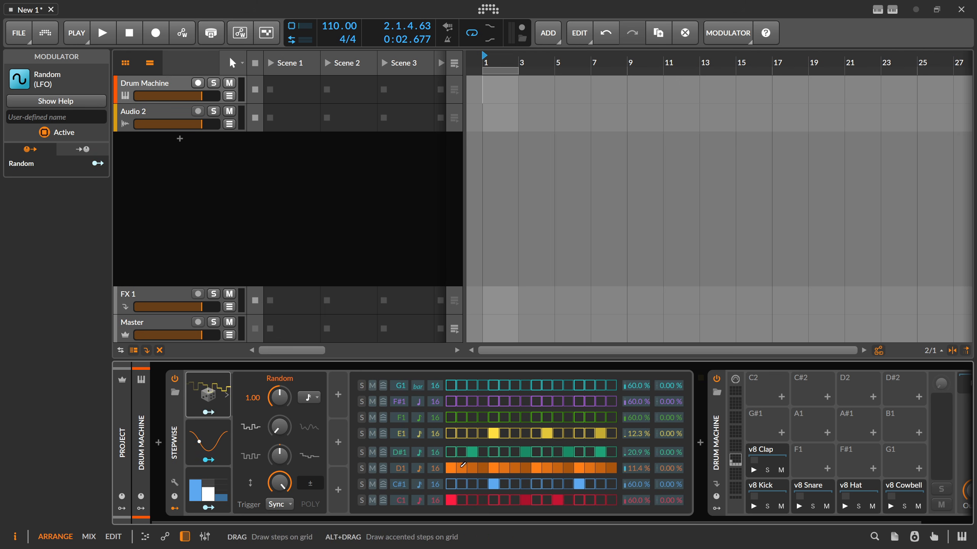
Map the Random modulator to the mute switch of the D1 hi-hat row with an amount of 0.491.
left_click_drag(375, 471, 375, 465)
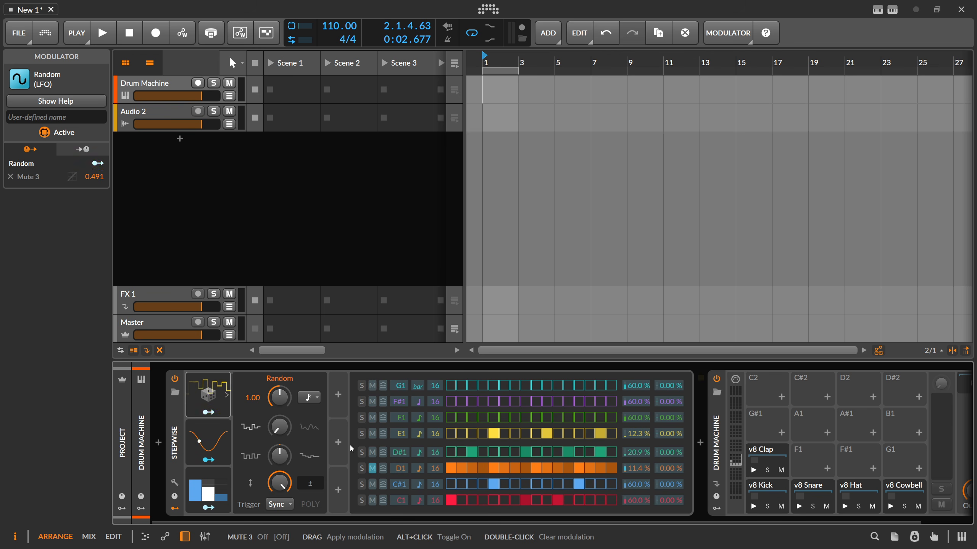
left_click_drag(373, 470, 374, 471)
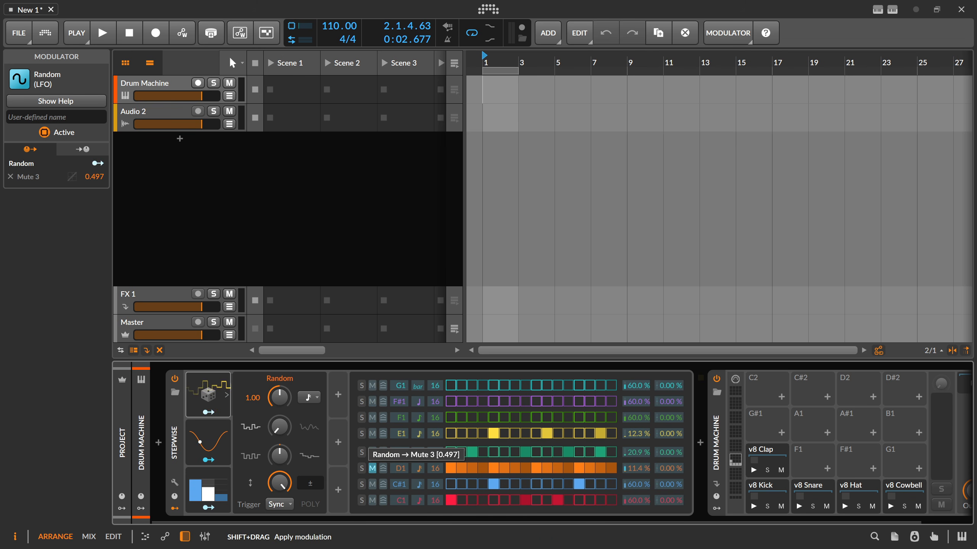
left_click_drag(374, 471, 374, 471)
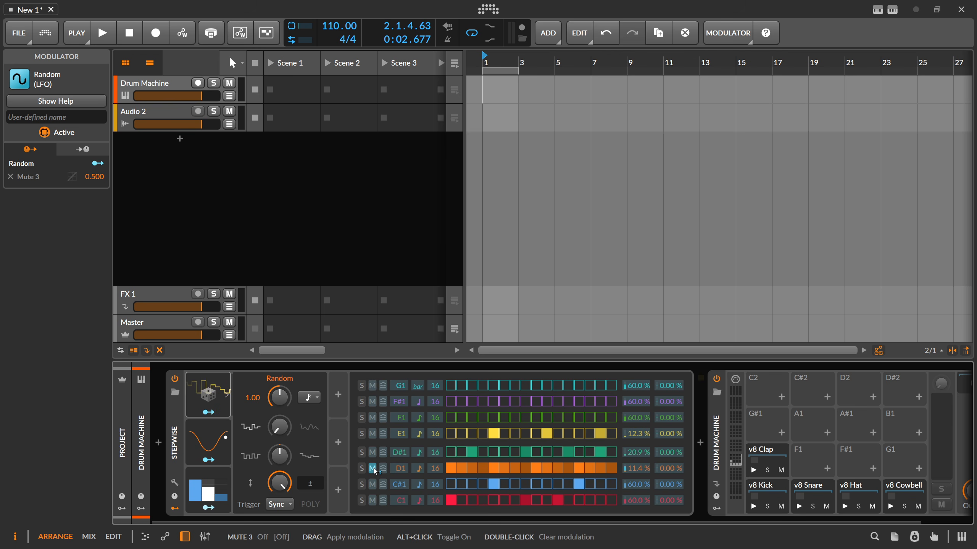
left_click_drag(375, 471, 375, 472)
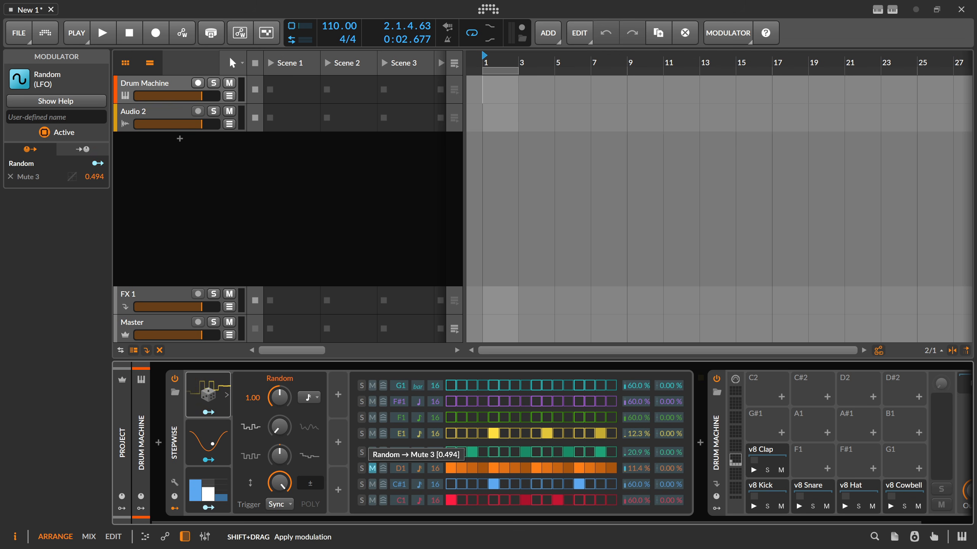
left_click_drag(376, 472, 375, 469)
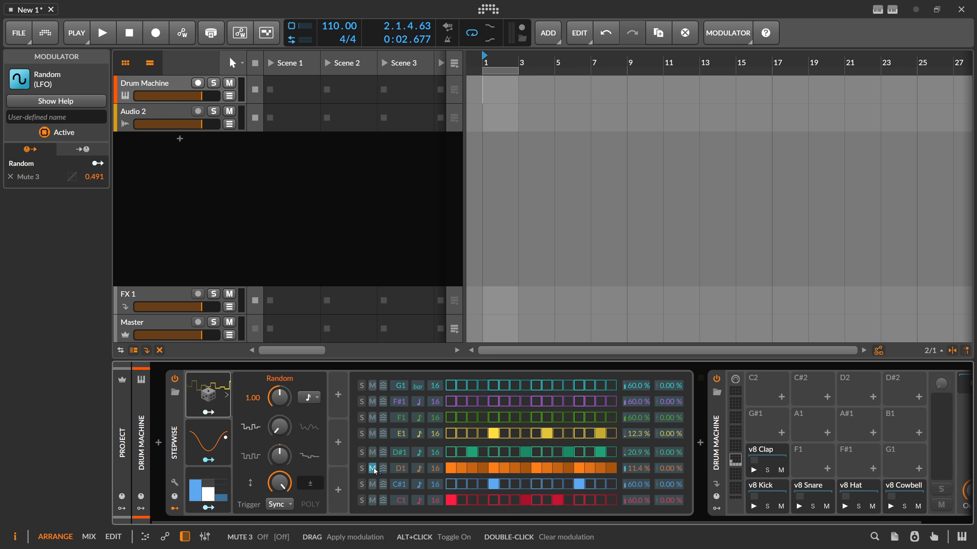
key("Escape")
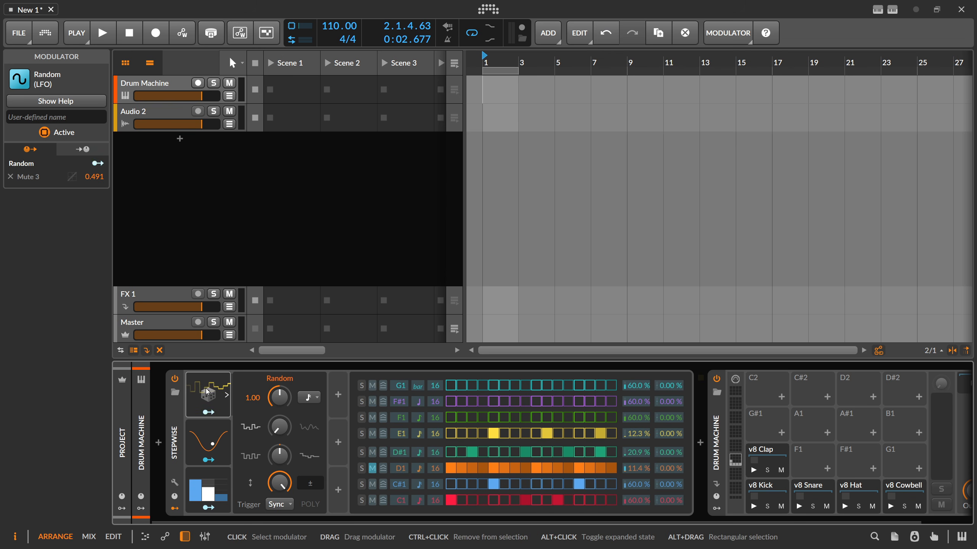
Collapse the Random modulator's settings, show Stepwise's modulation mappings and audition the beat.
left_click(227, 395)
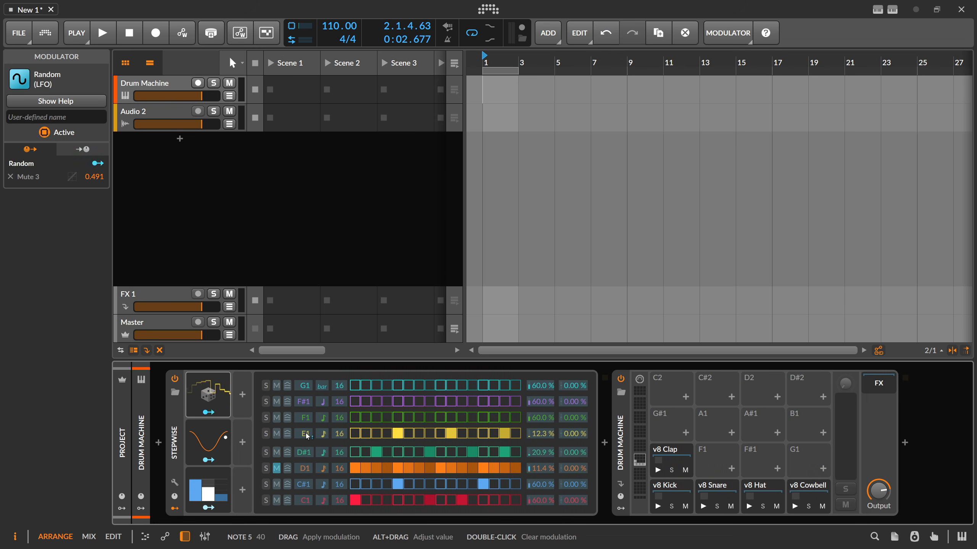
left_click(174, 409)
key("space")
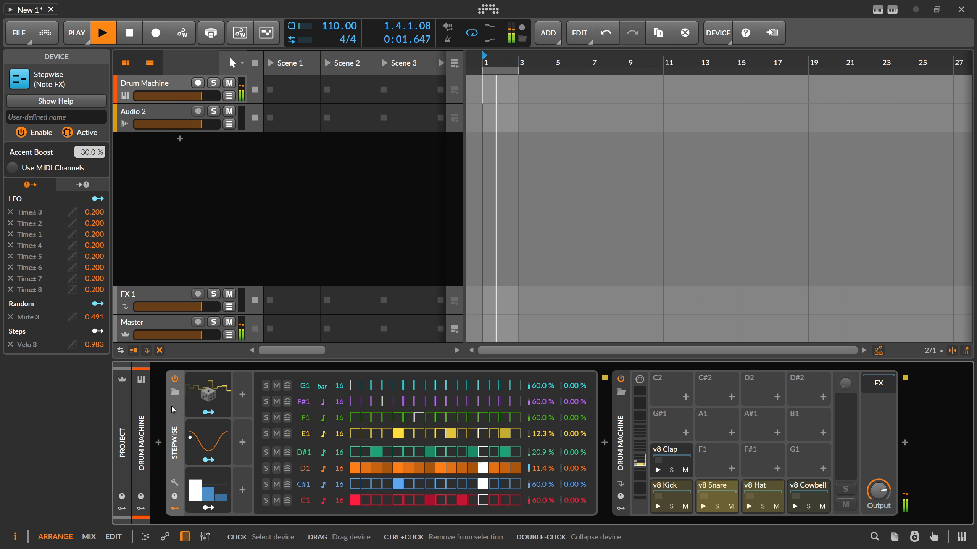
key("space")
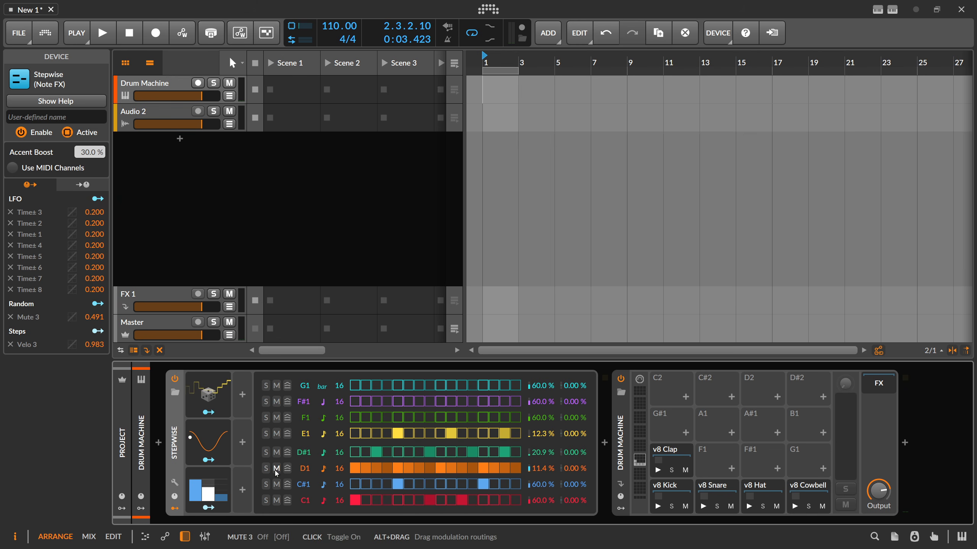
Add a second Steps modulator to Stepwise, expand its settings and set its timebase to 16th note.
left_click(242, 396)
type("ste")
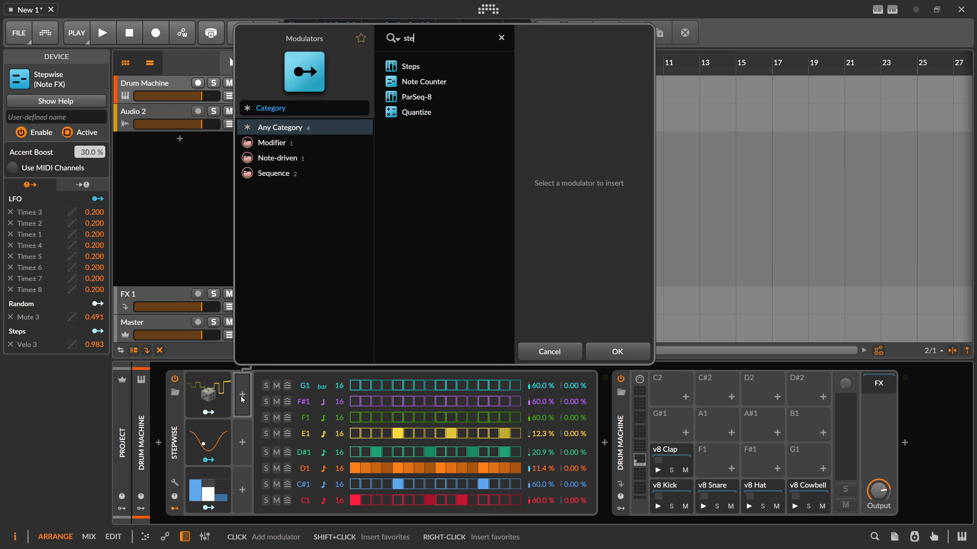
key("Return")
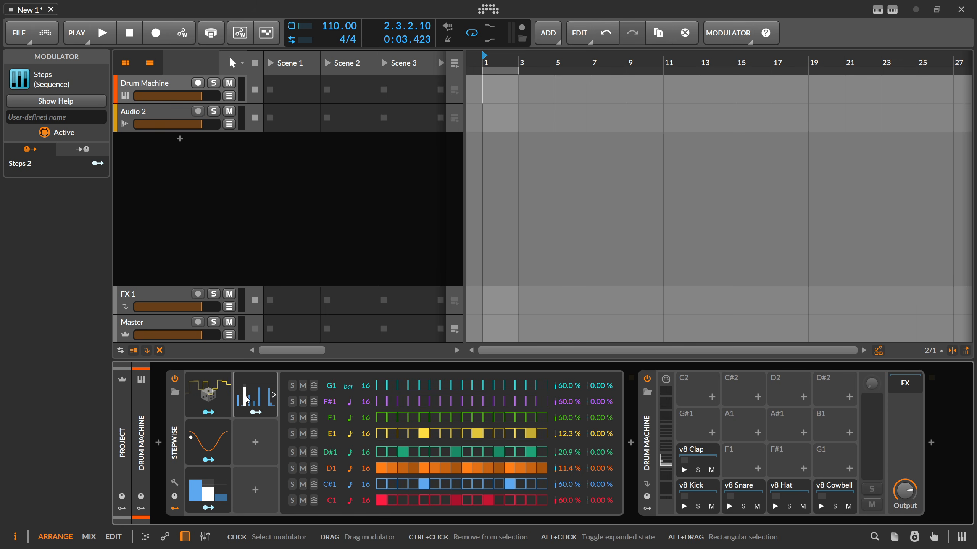
left_click(247, 400)
left_click(422, 502)
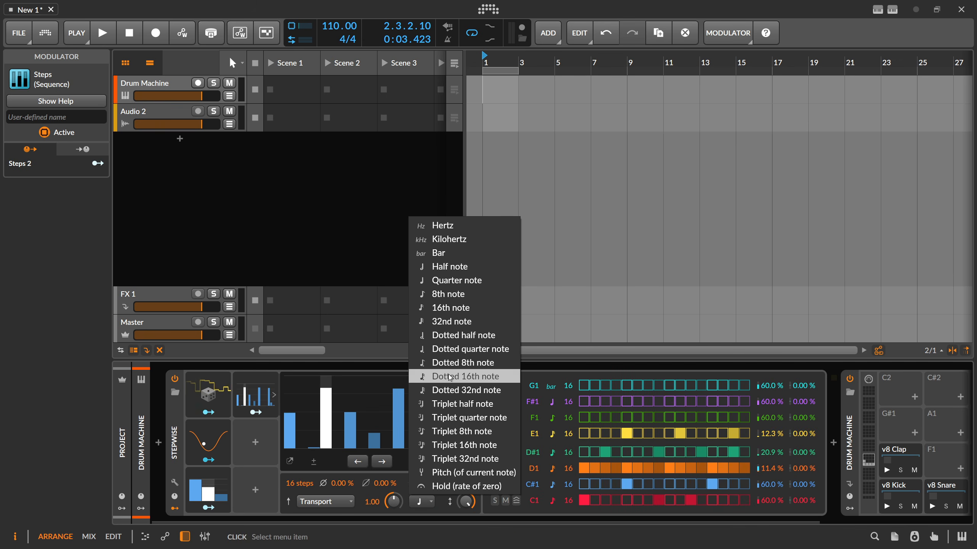
left_click(450, 322)
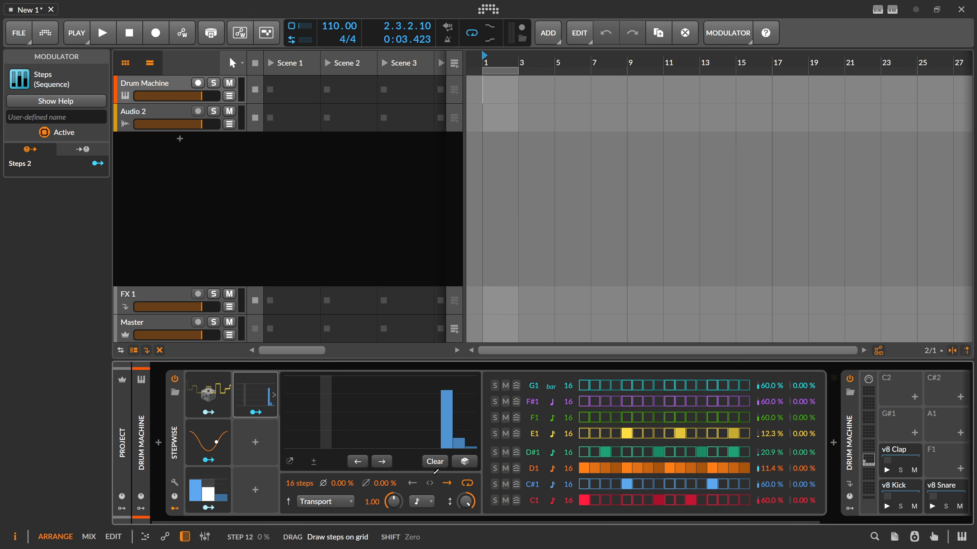
Clear the second Steps modulator's pattern and map it to the D1 row's mute switch with an amount of 0.500.
left_click(434, 462)
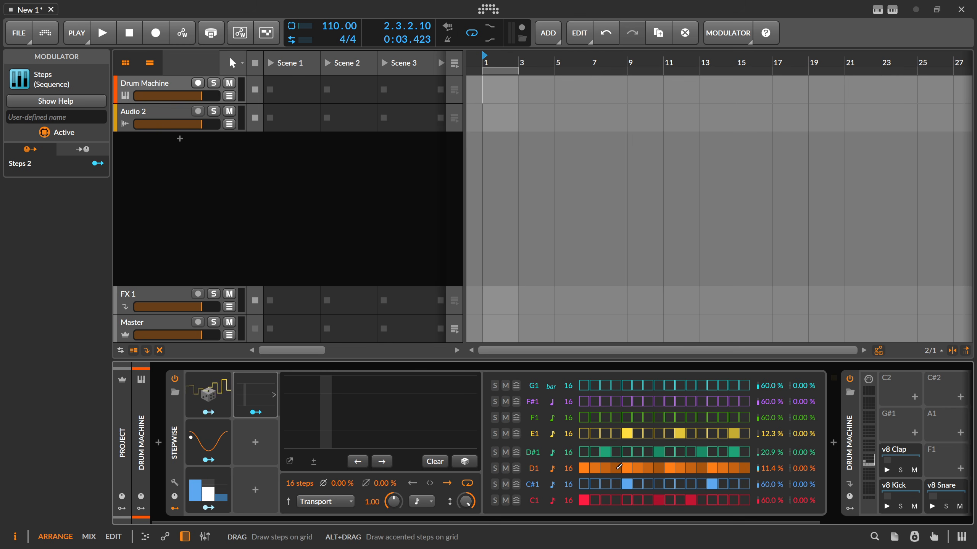
left_click(256, 412)
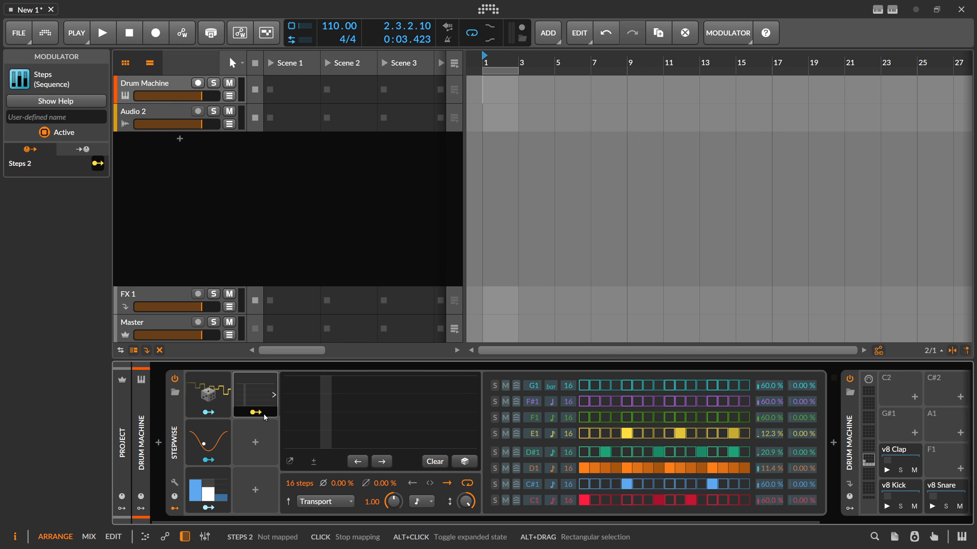
left_click_drag(506, 468, 506, 464)
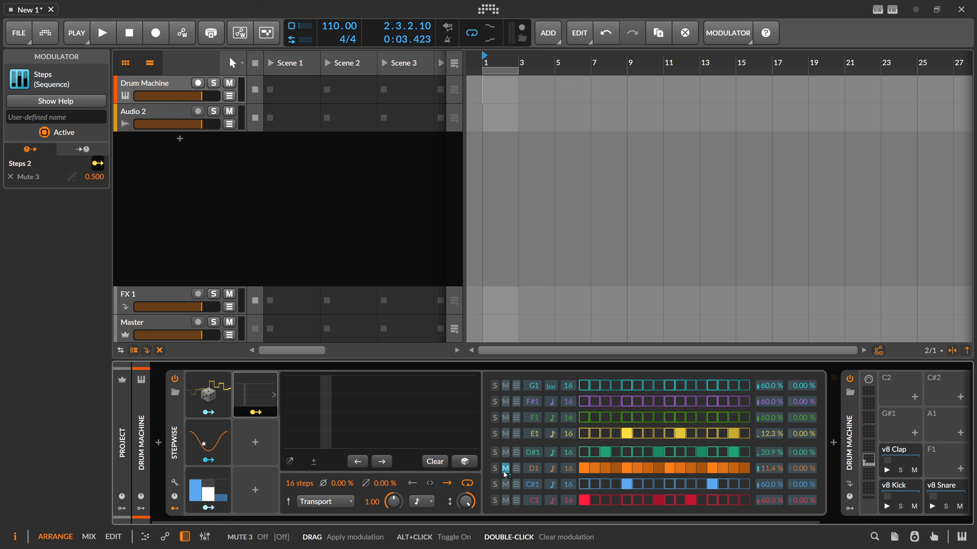
left_click(263, 411)
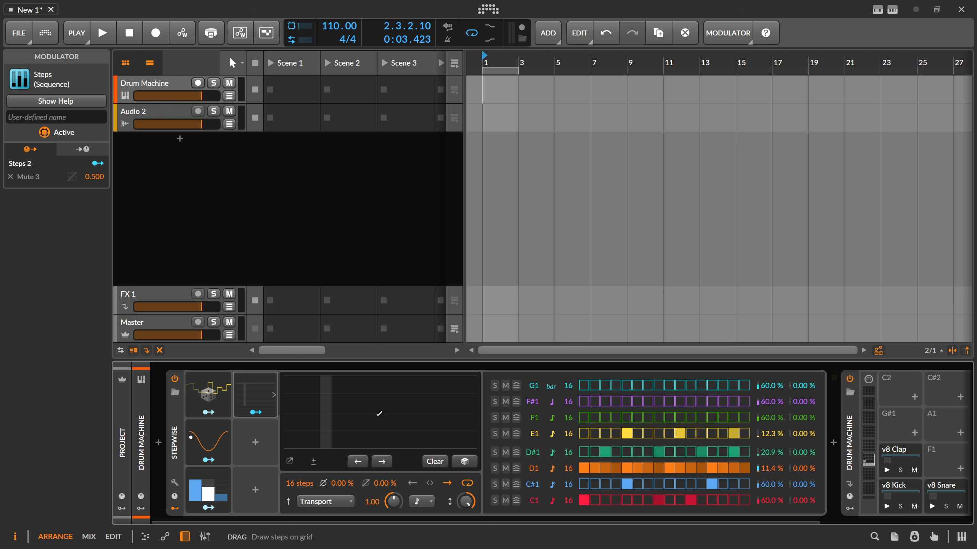
Try different levels for step 1 of the second Steps modulator, lowering it to zero and raising it to full height.
left_click(292, 437)
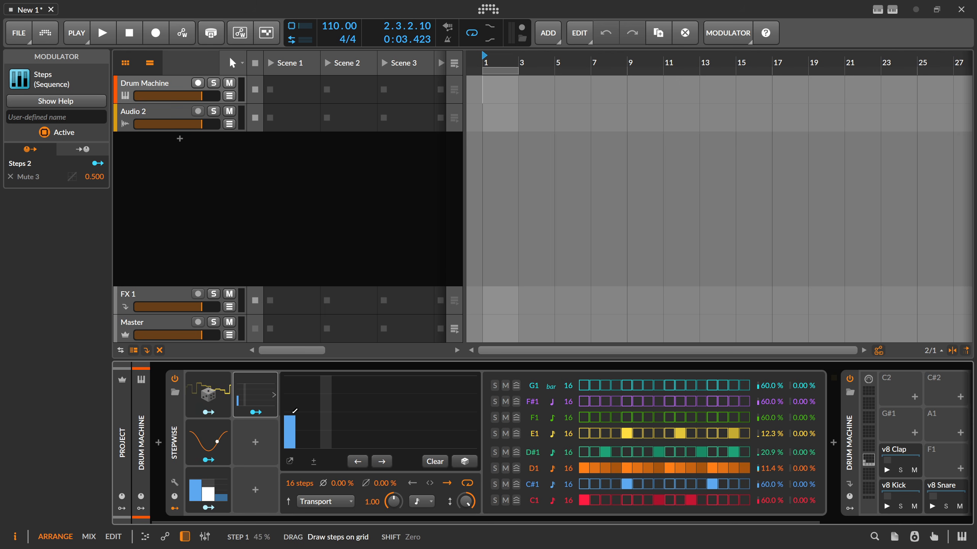
left_click_drag(290, 415, 293, 380)
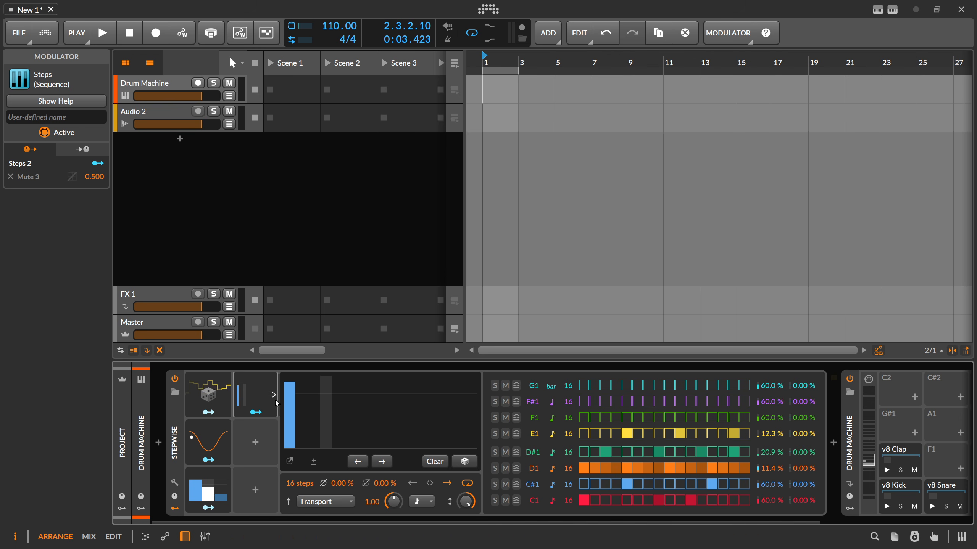
mouse_move(290, 443)
left_mouse_down()
mouse_move(296, 386)
mouse_move(301, 444)
left_mouse_up()
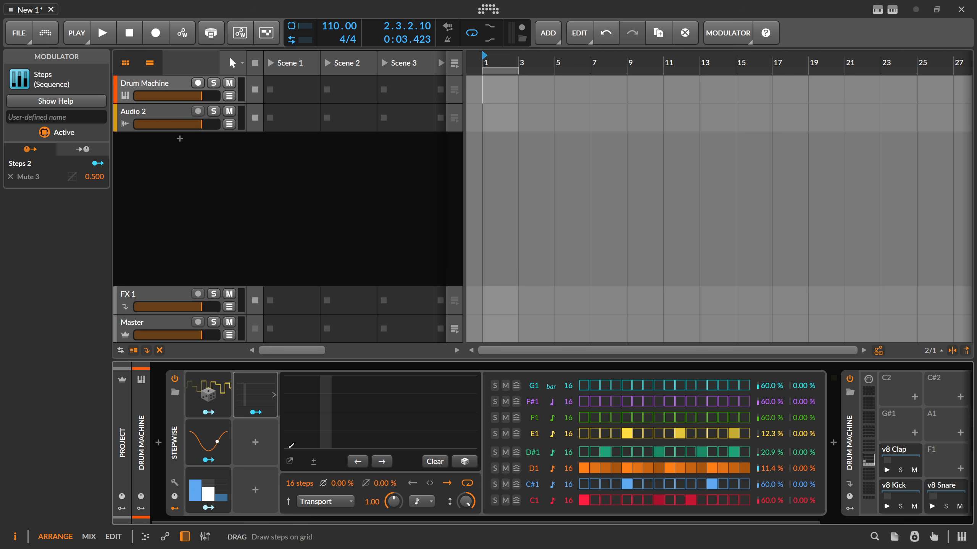
left_click(292, 438)
left_click(291, 438)
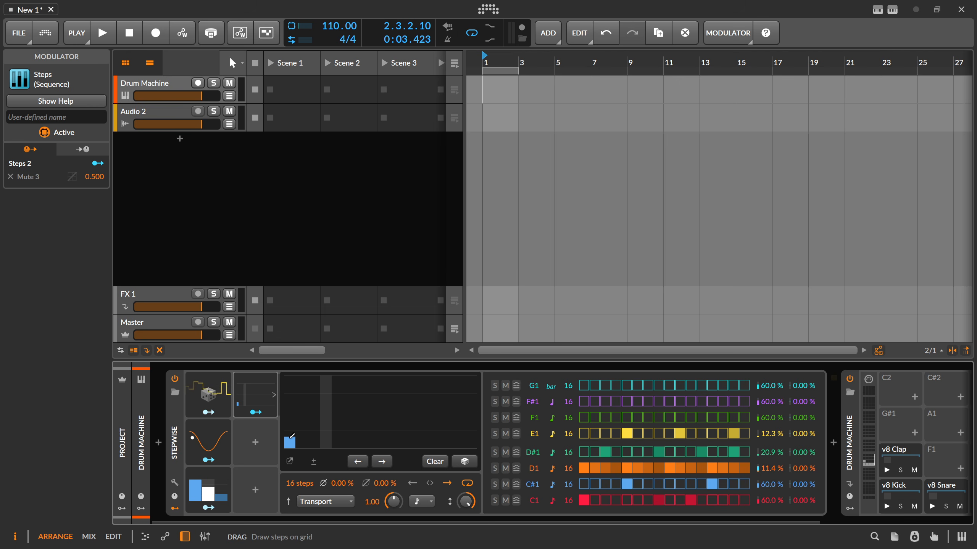
left_click_drag(292, 436, 297, 377)
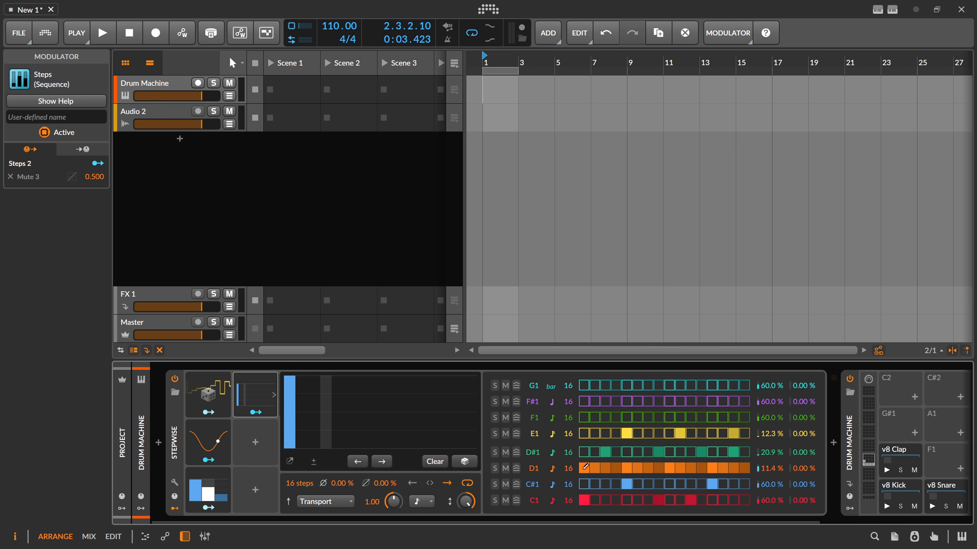
Fill all 16 steps of the second Steps modulator to full height, audition the beat and reset them to zero.
left_click_drag(292, 373, 477, 375)
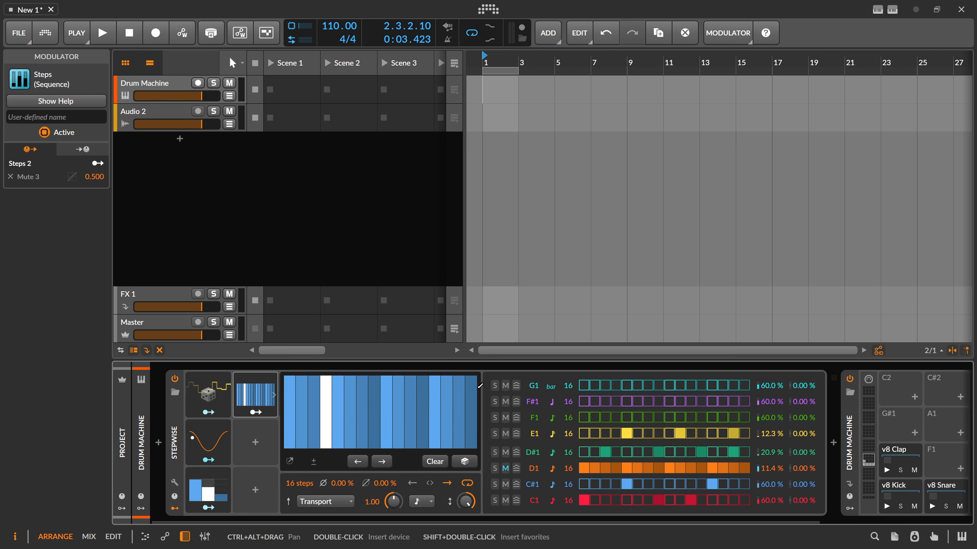
key("space")
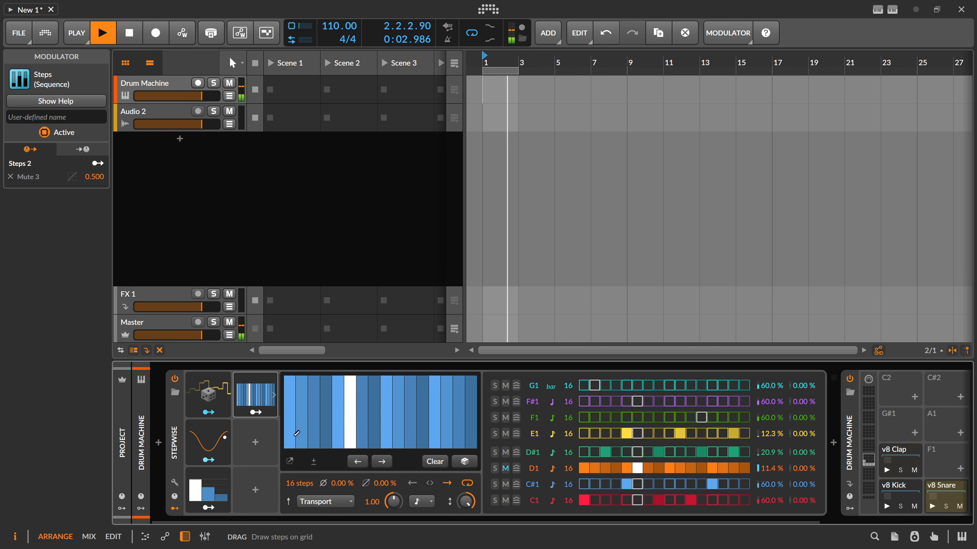
left_click_drag(290, 449, 477, 451)
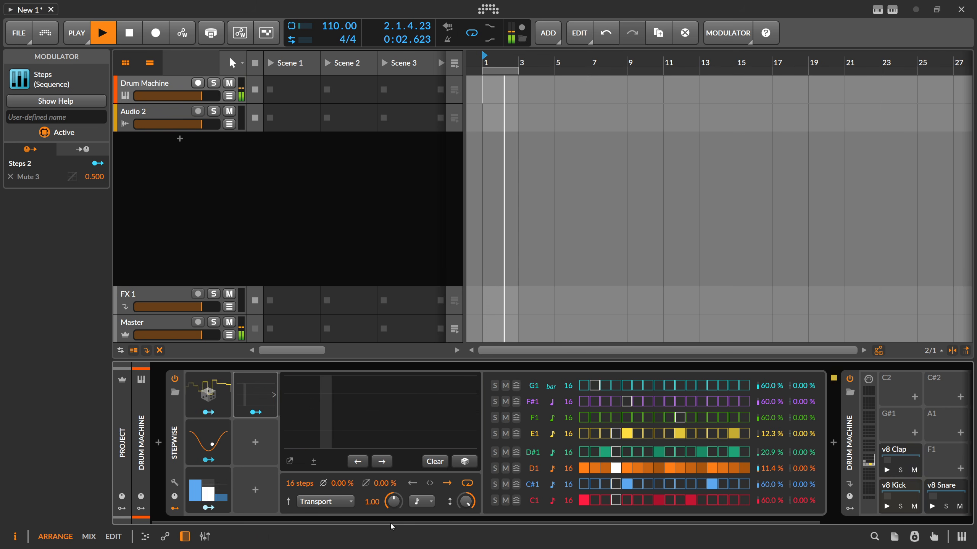
Draw bars of about half height at steps 3, 5, 8, 10, 12, 13 and 15 of the second Steps modulator.
left_click(314, 416)
left_click(374, 416)
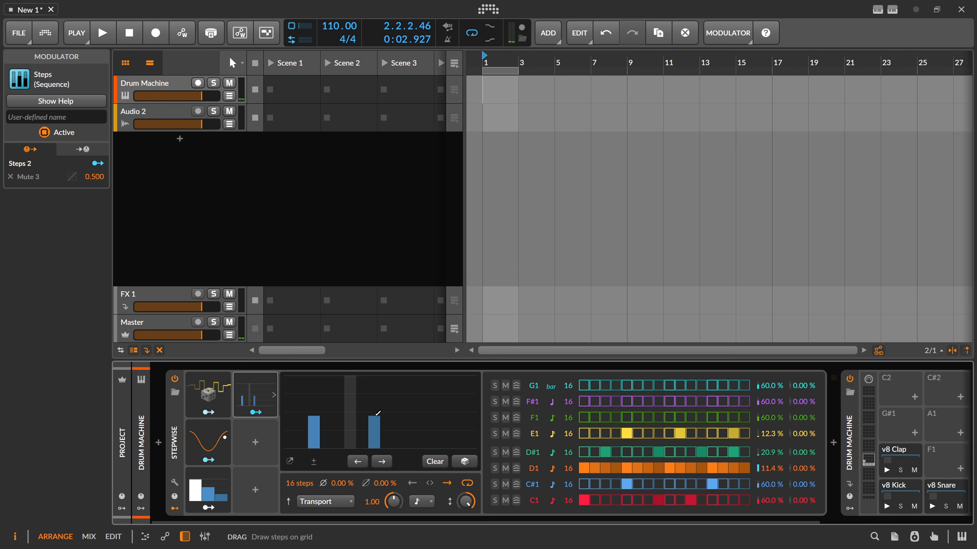
left_click(424, 420)
left_click(458, 419)
left_click(338, 411)
left_click(398, 414)
left_click(434, 414)
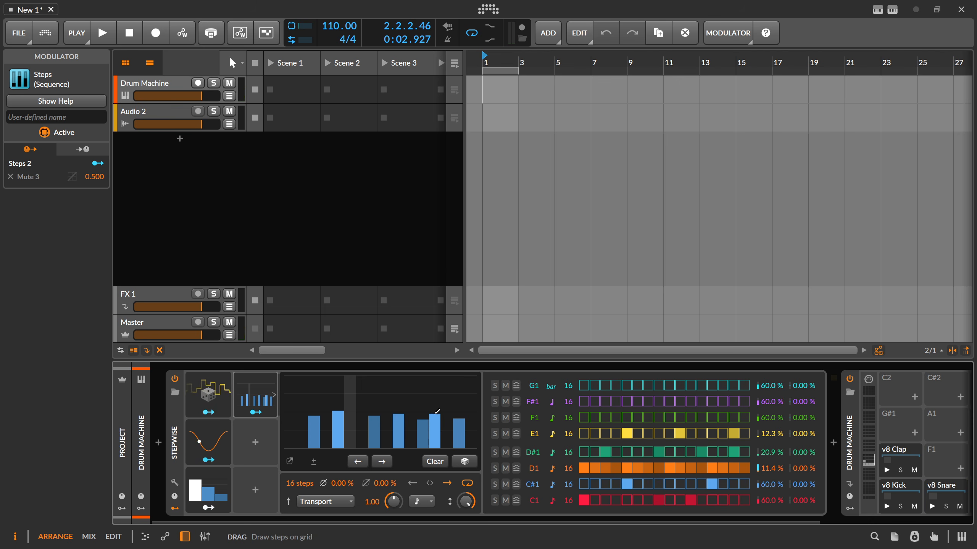
Try extra bars at steps 6 and 7 of the pattern and remove them together with the bar at step 13.
left_click(361, 414)
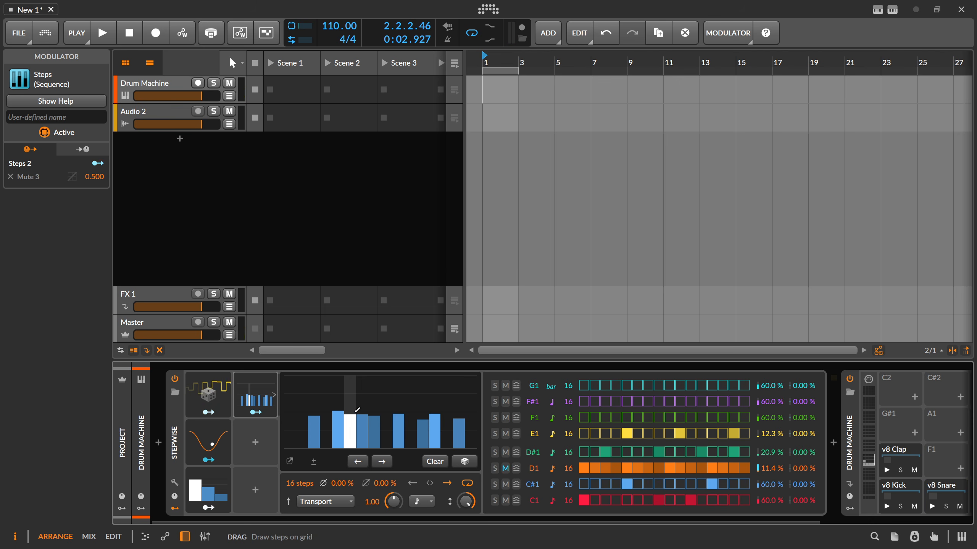
left_click(365, 418)
left_click(373, 414)
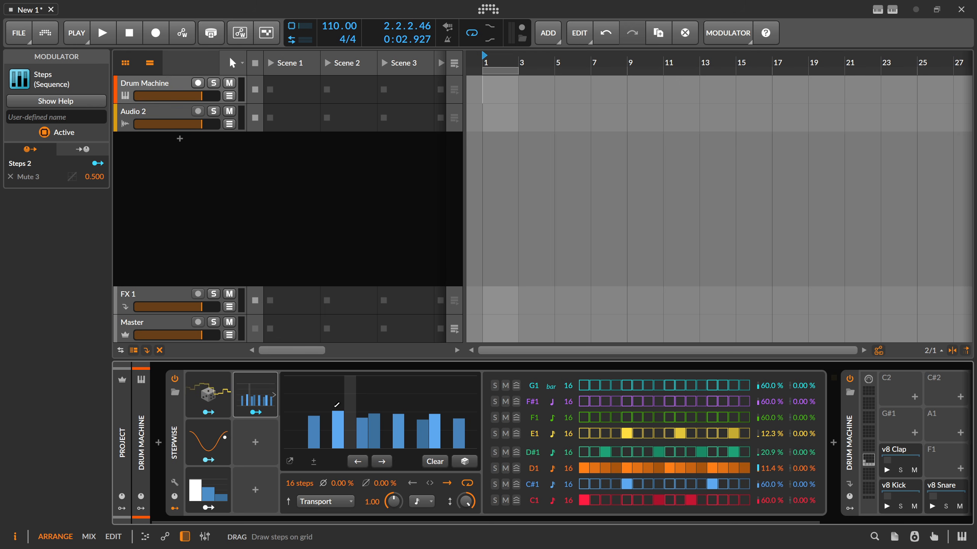
left_click(362, 424)
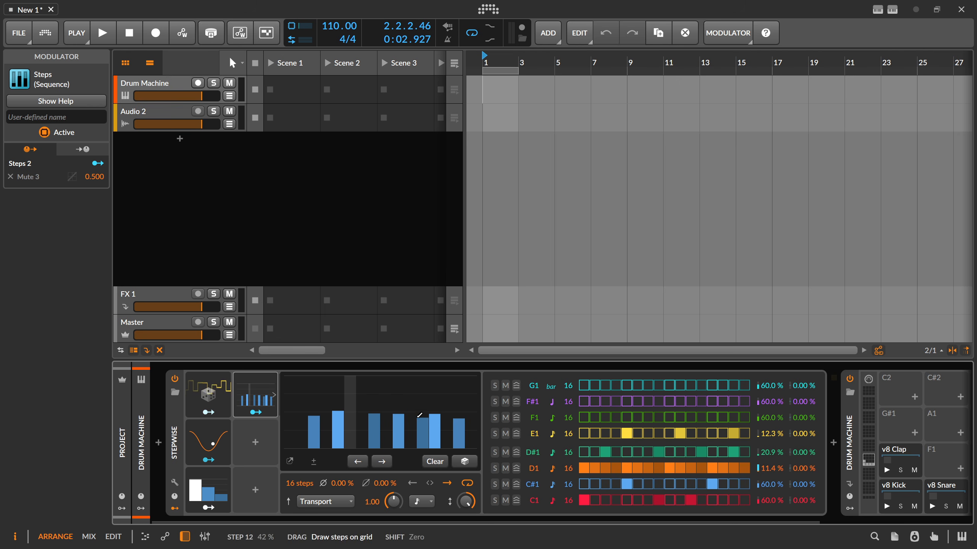
left_click(436, 413)
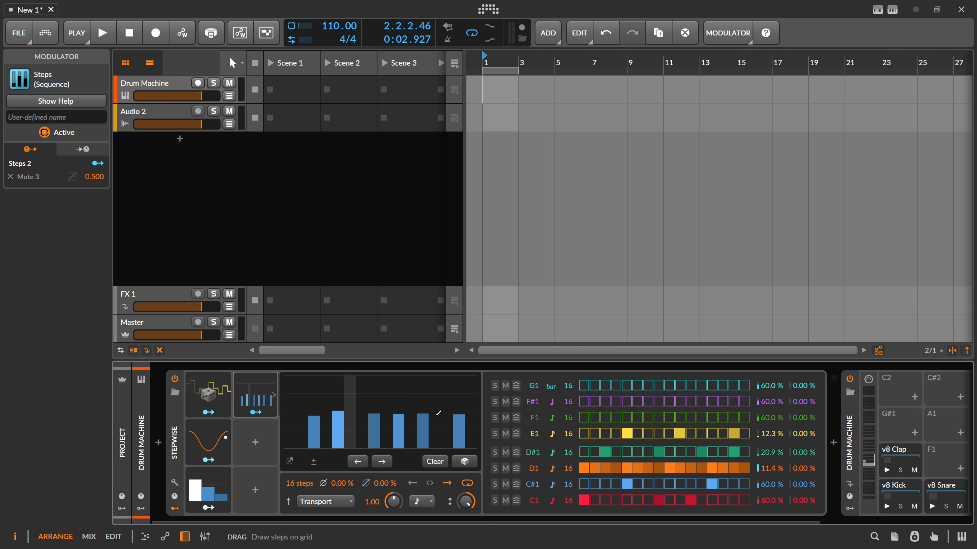
left_click(314, 412)
While the beat plays, add bars at steps 4, 6 and 7 and reset the whole pattern to zero.
key("space")
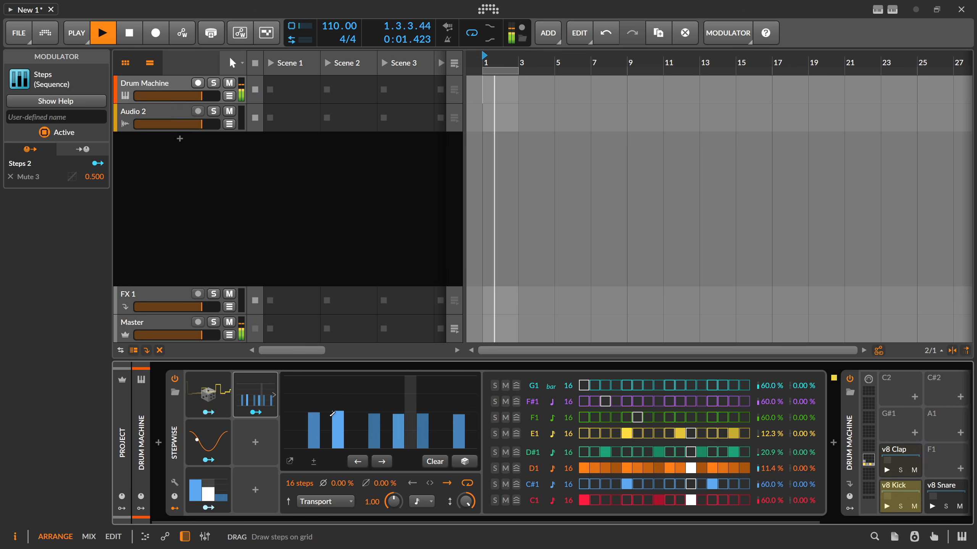
left_click(349, 416)
left_click(361, 415)
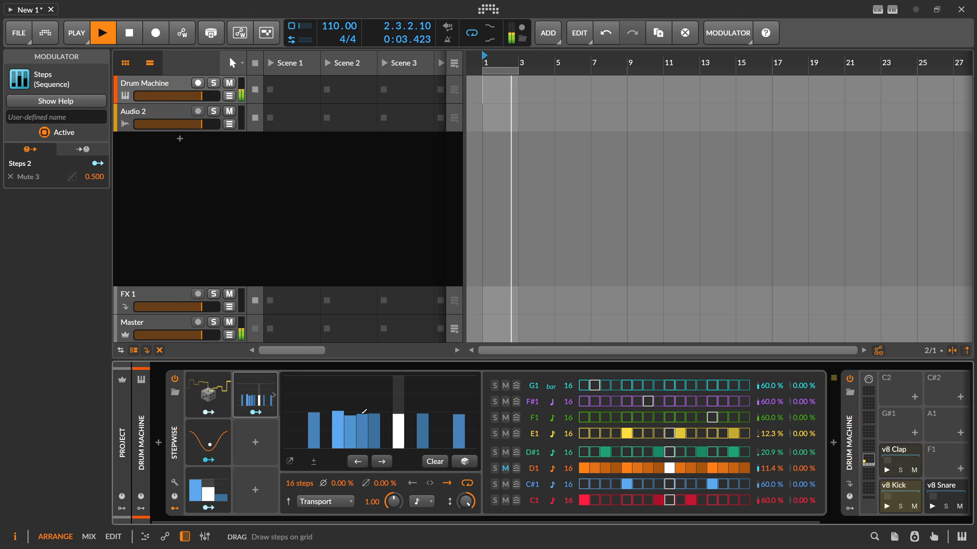
left_click(326, 422)
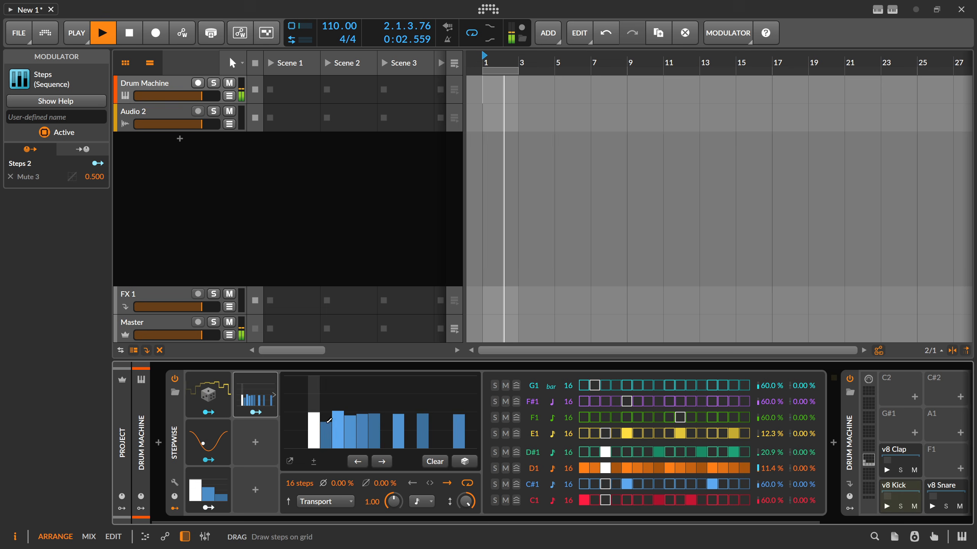
left_click_drag(304, 448, 470, 450)
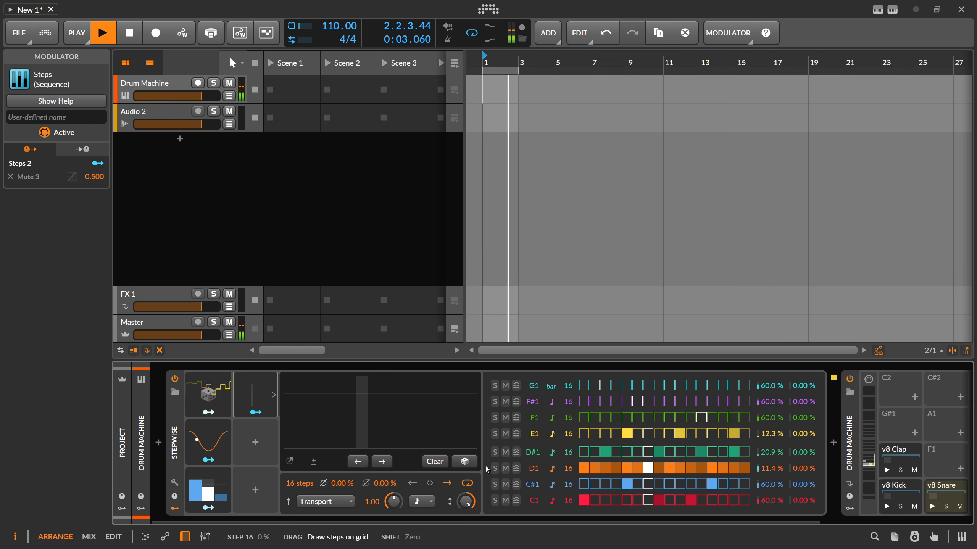
key("space")
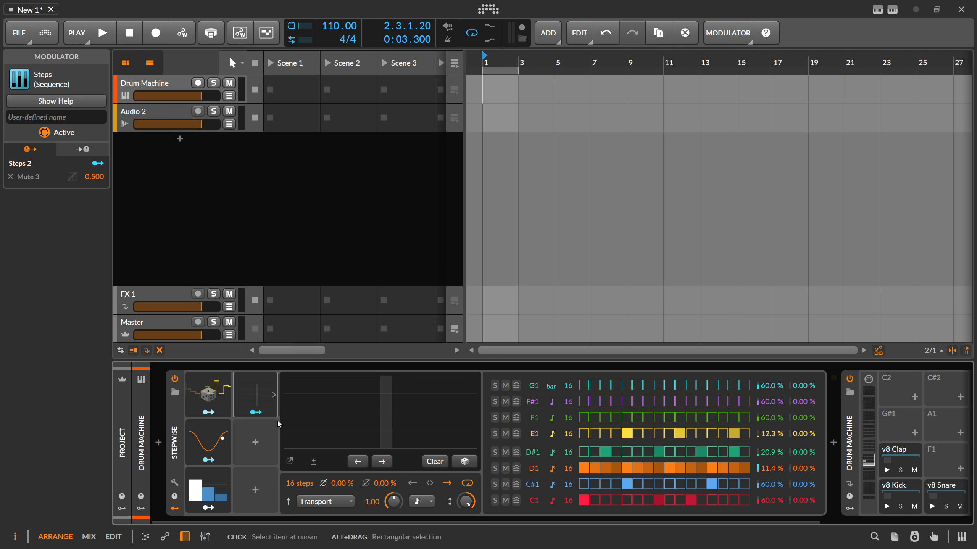
Map the Random modulator to the D#1 row's mute switch and move Steps 2's mute mapping from D1 to D#1 at 0.500.
left_click(220, 414)
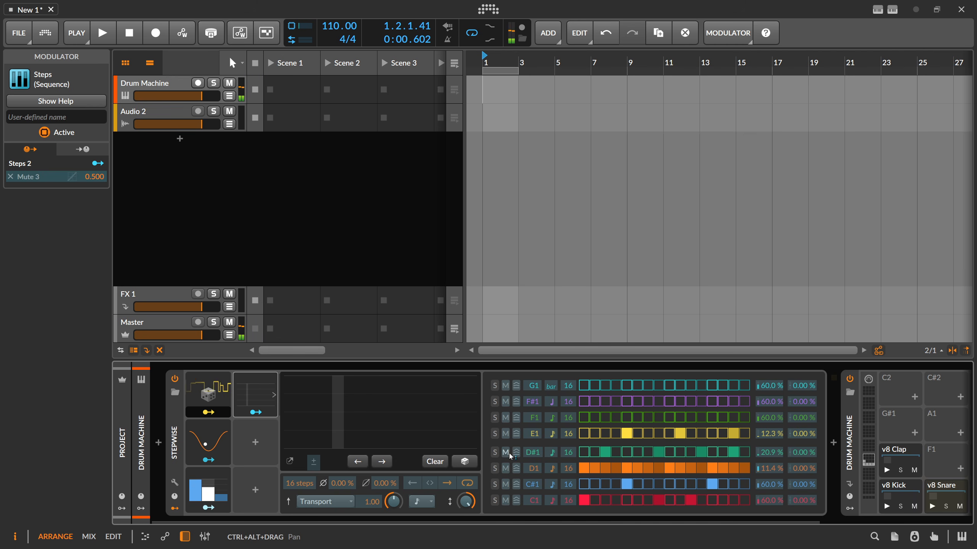
left_click(507, 454)
mouse_move(507, 455)
left_mouse_down()
mouse_move(507, 416)
mouse_move(506, 452)
left_mouse_up()
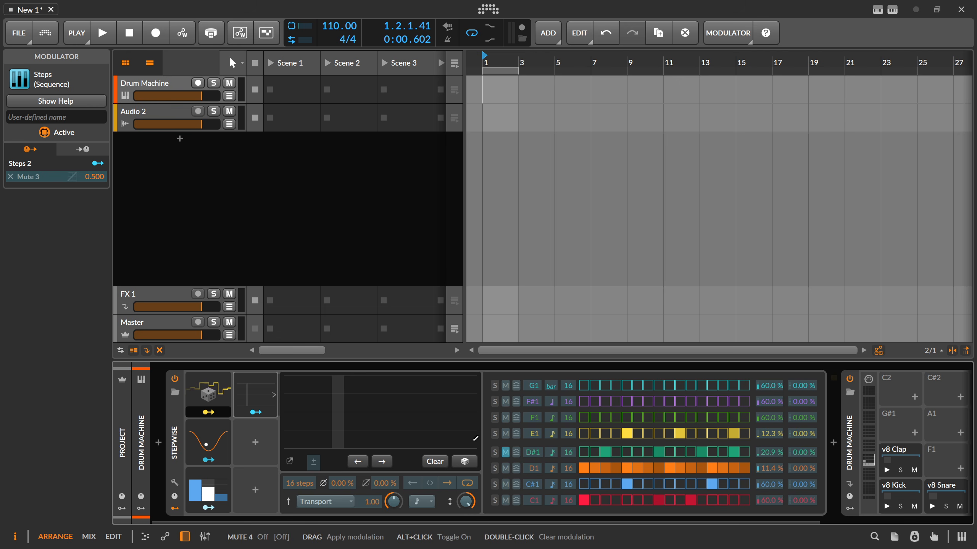
left_click(255, 412)
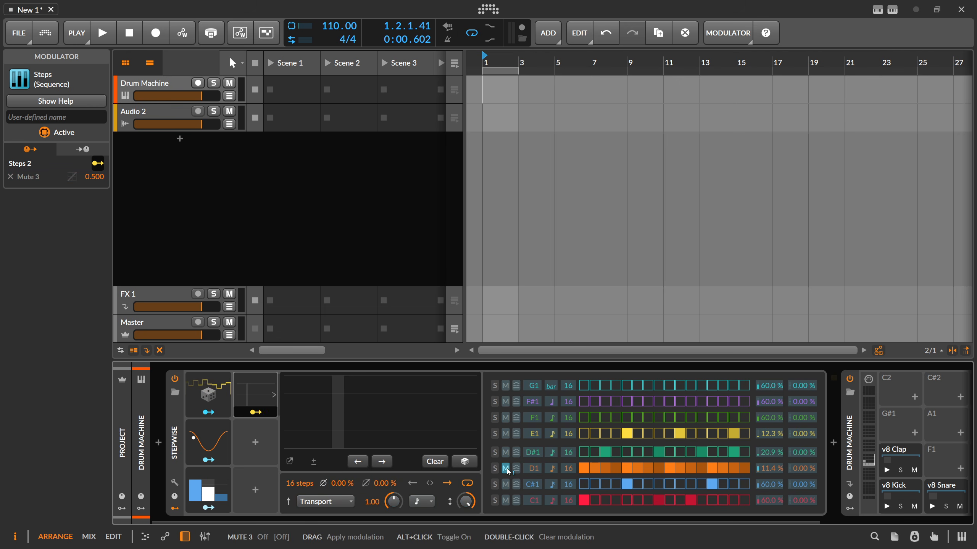
left_click_drag(505, 452, 505, 449)
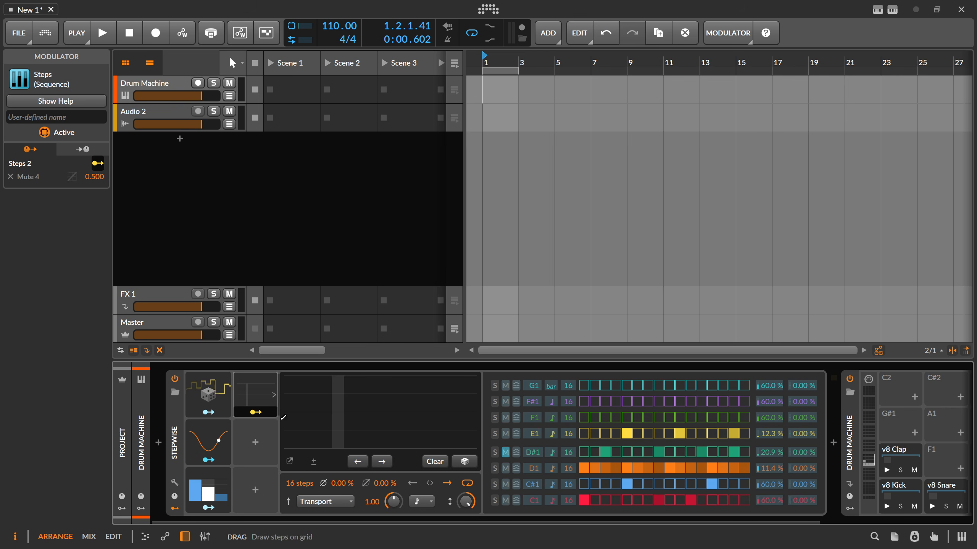
Randomize the second Steps modulator's pattern during playback and collapse its settings.
key("space")
left_click(465, 462)
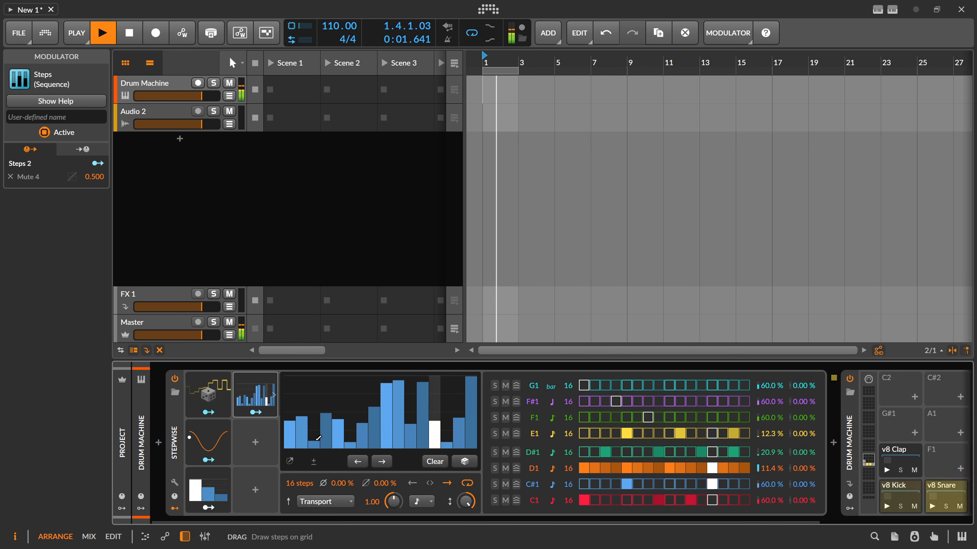
left_click(274, 396)
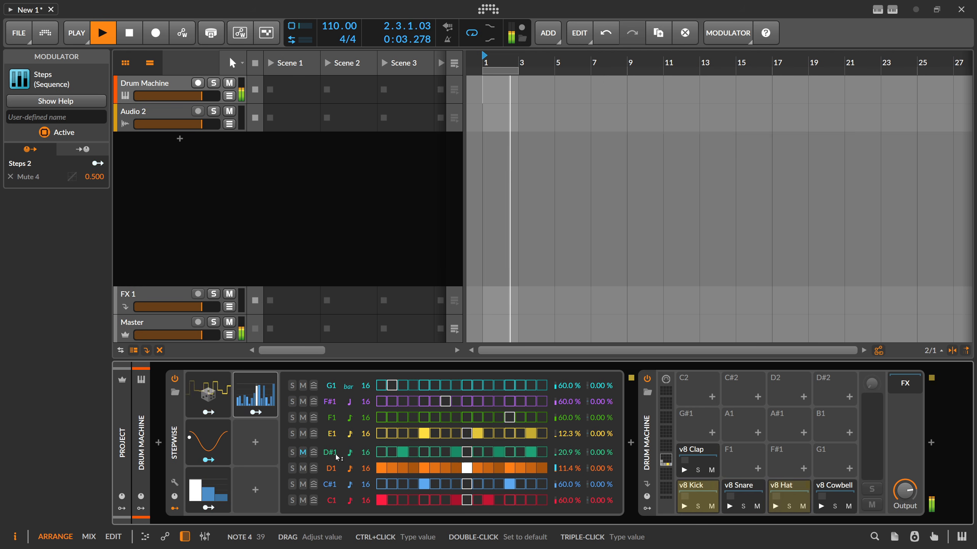
Stop playback and show the modulation mapping of the first Steps modulator.
key("space")
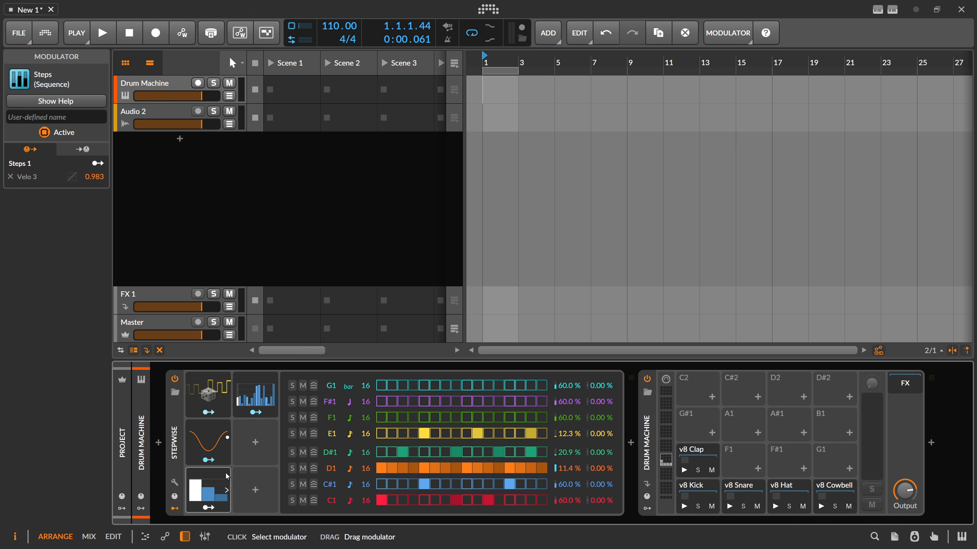
left_click(218, 486)
left_click(207, 483)
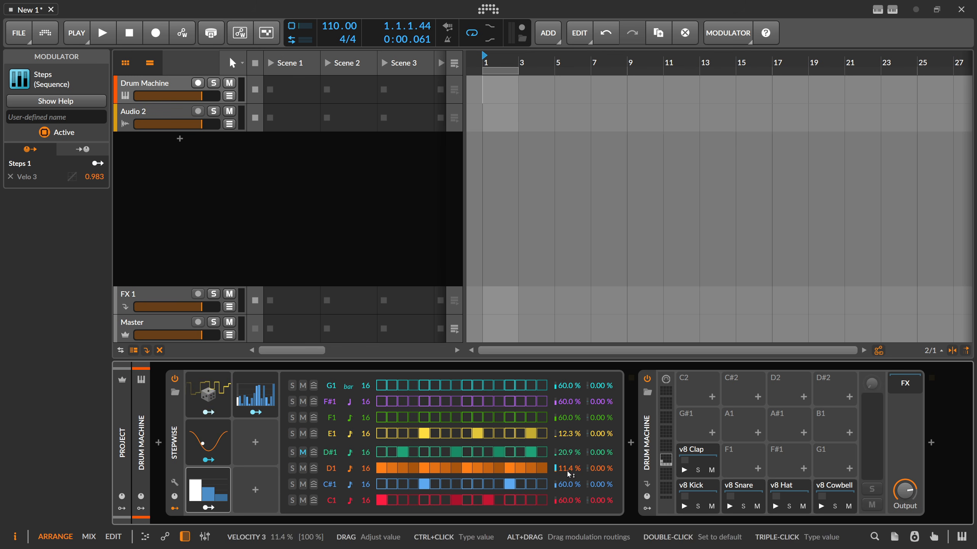
Examine the LFO modulator's settings and timing mappings, and the global groove option.
left_click(210, 445)
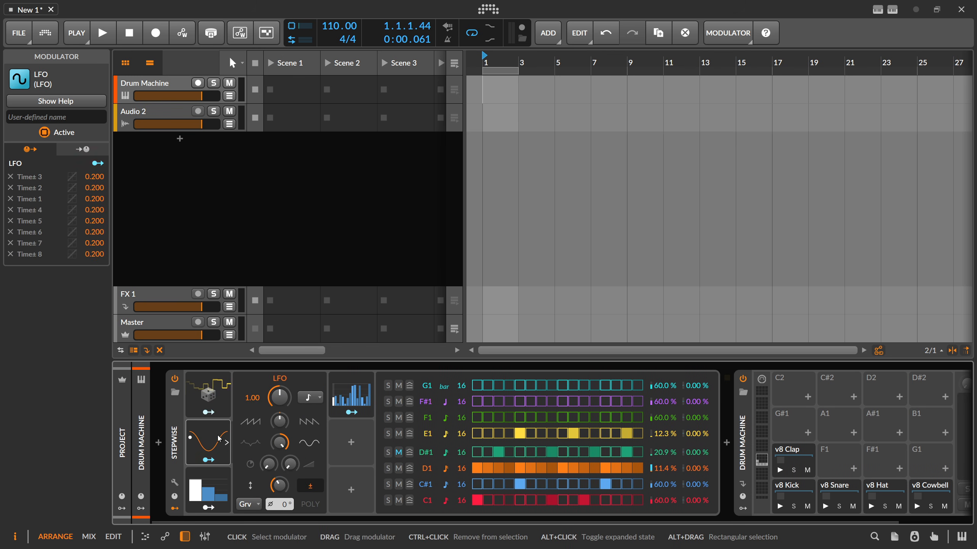
double_click(216, 438)
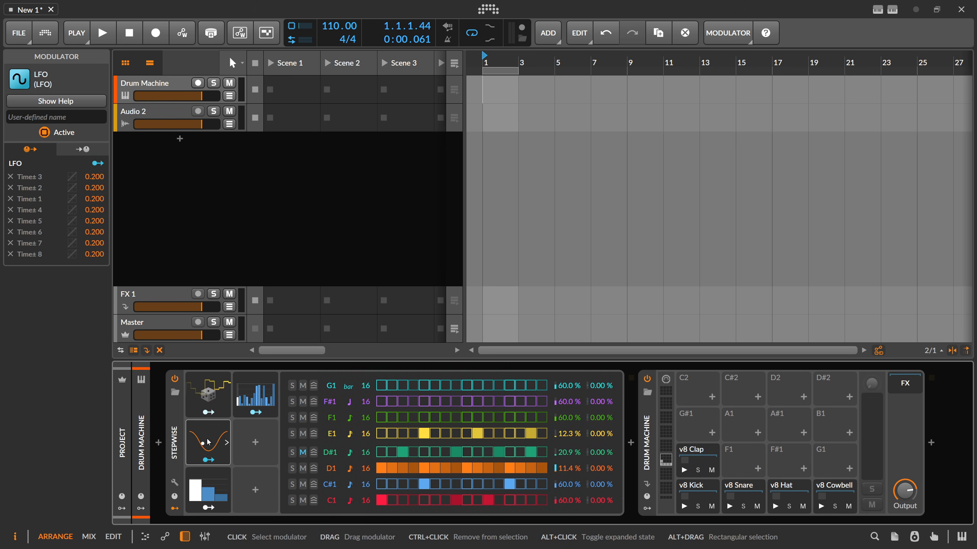
left_click(86, 37)
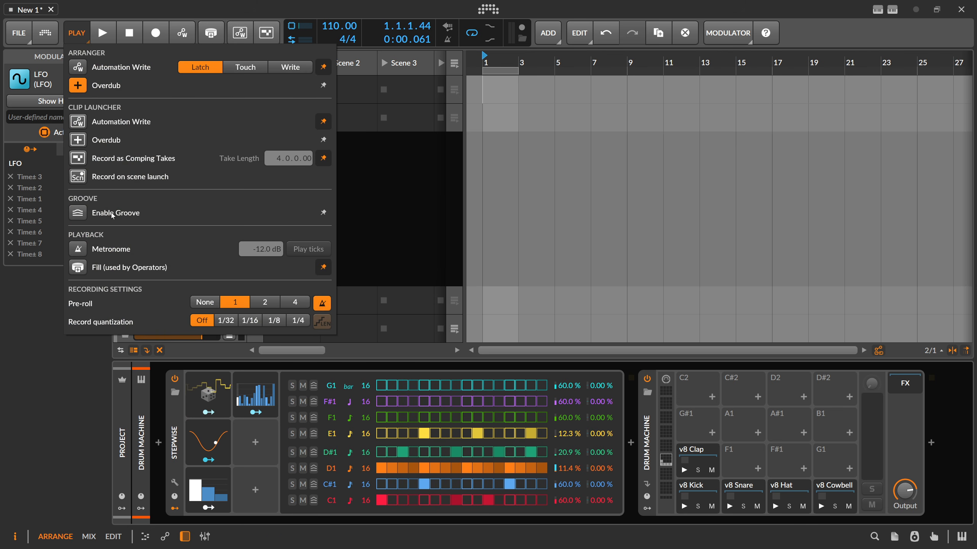
left_click(79, 35)
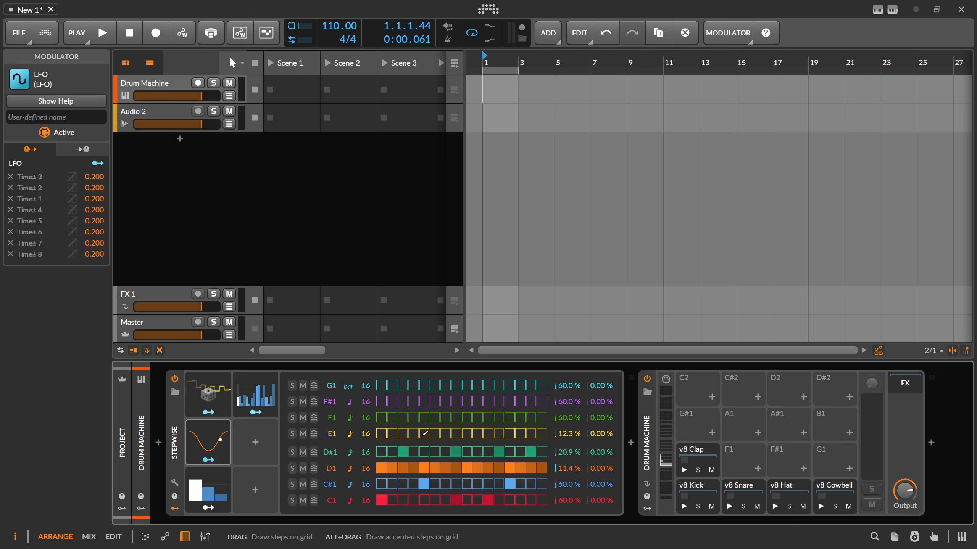
Try mapping the Random modulator to the D#1 row's note, raising the amount and bringing it back down.
left_click(214, 412)
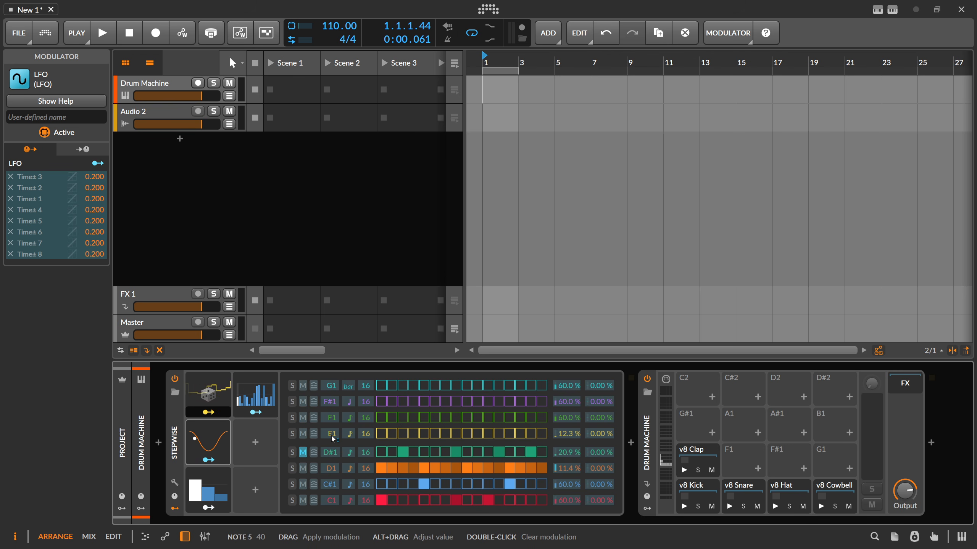
left_click(332, 449)
left_click_drag(331, 448, 331, 372)
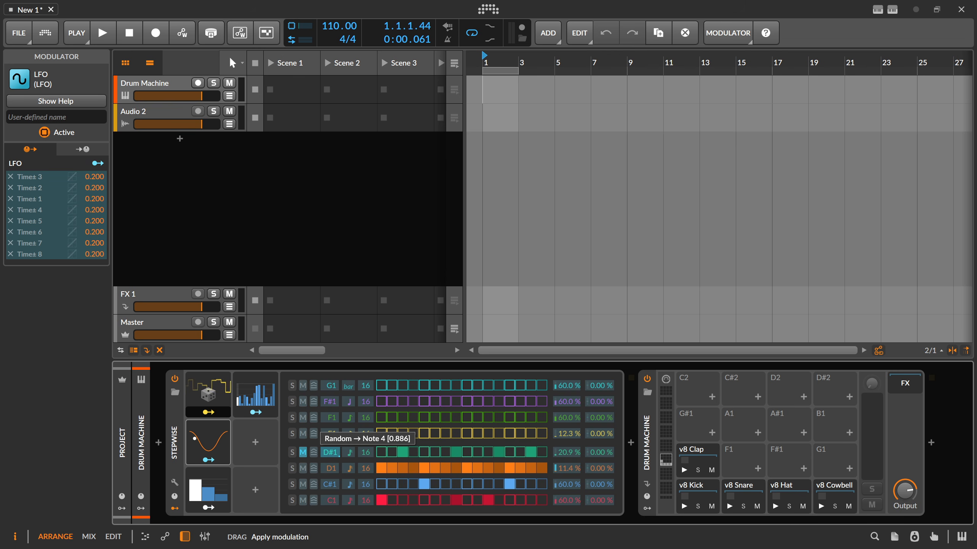
left_click_drag(331, 371, 336, 461)
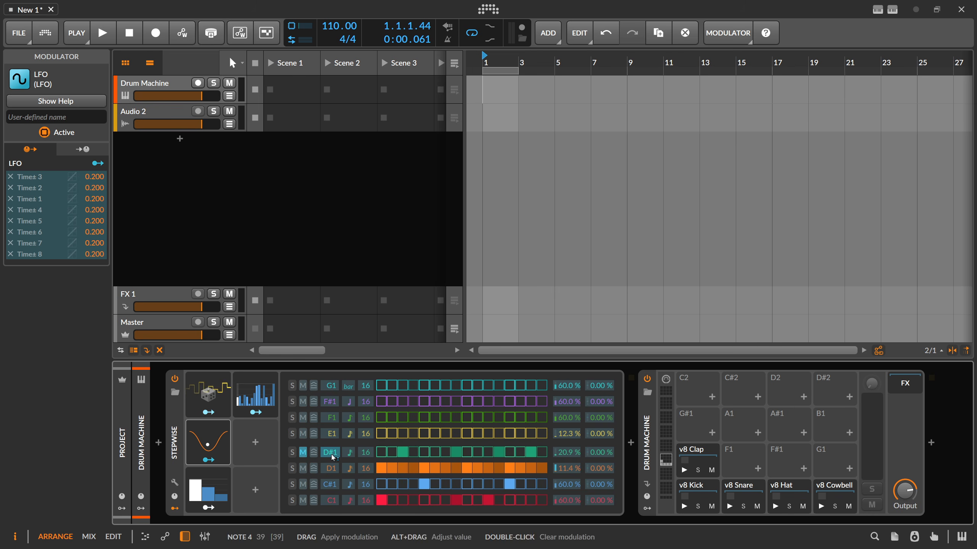
Name the second Steps modulator "Prob Hats" and duplicate it into the empty slot below.
left_click(258, 404)
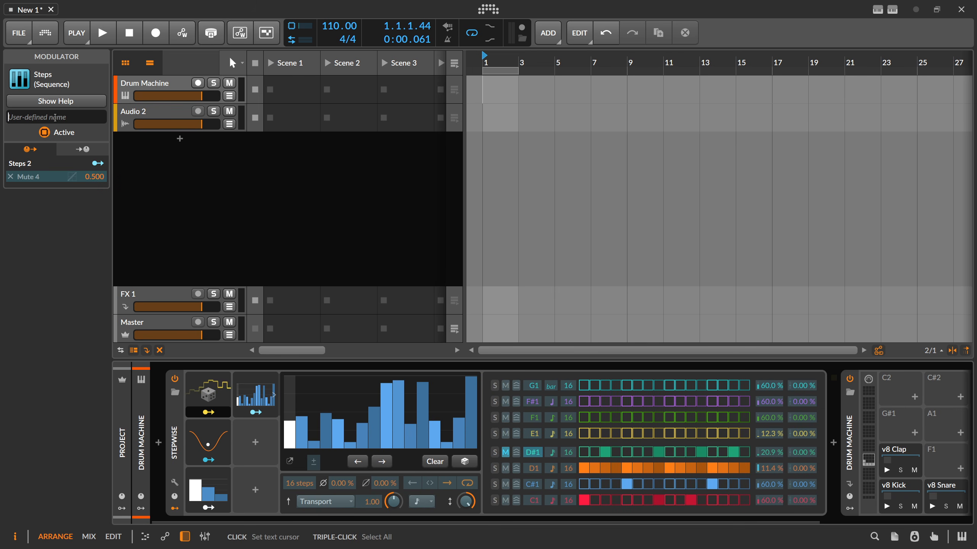
left_click(55, 118)
type("Prob Hats")
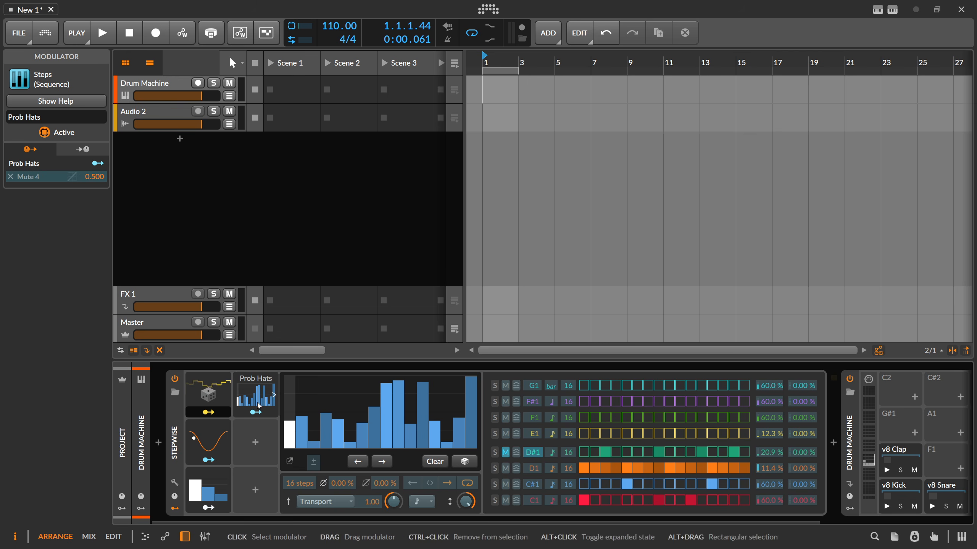
left_click_drag(255, 396, 255, 442)
left_click(258, 442)
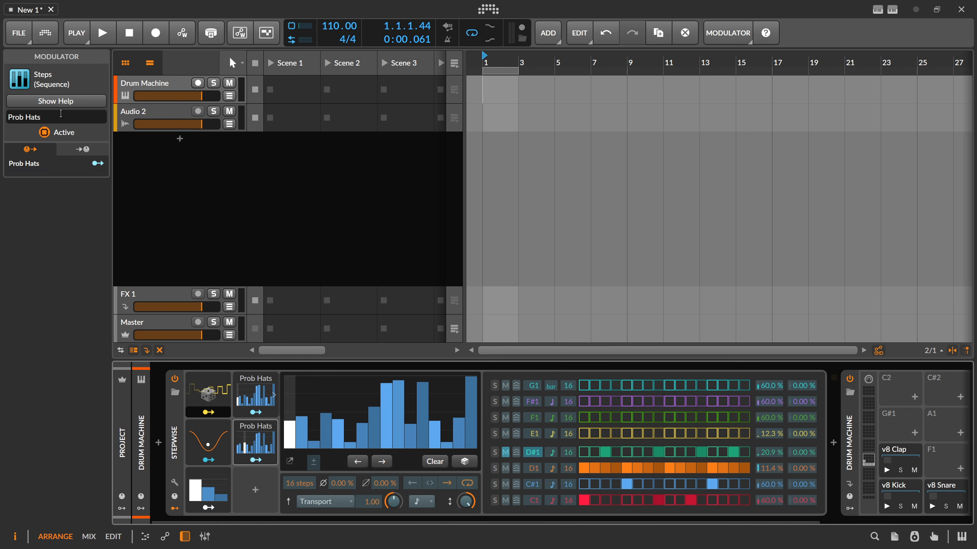
Rename the duplicated Steps modulator "Prob Cow" and draw all steps of the original's pattern down to zero.
double_click(27, 118)
type("Cow")
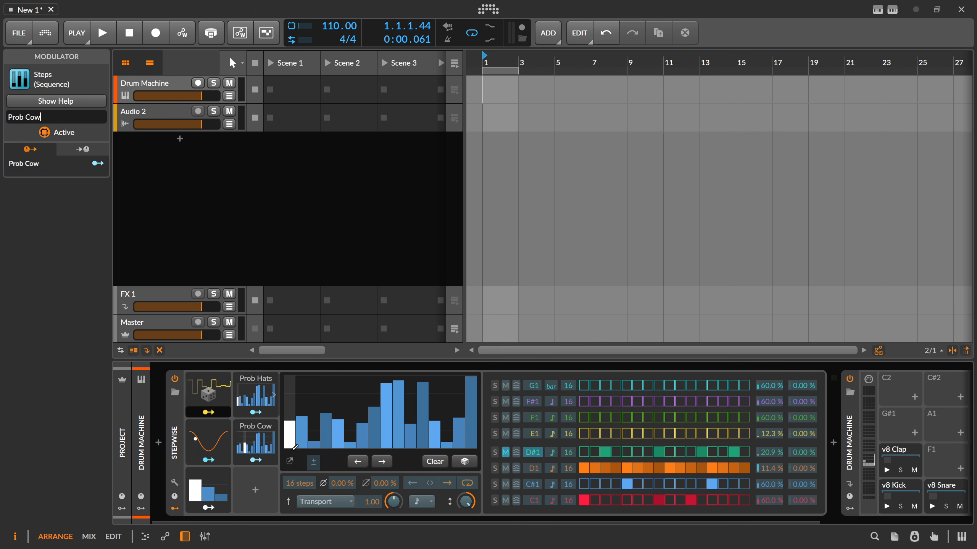
left_click_drag(288, 450, 475, 450)
Map the duplicated Prob Cow modulator to the D#1 row's note with an amount of 0.500.
left_click(256, 460)
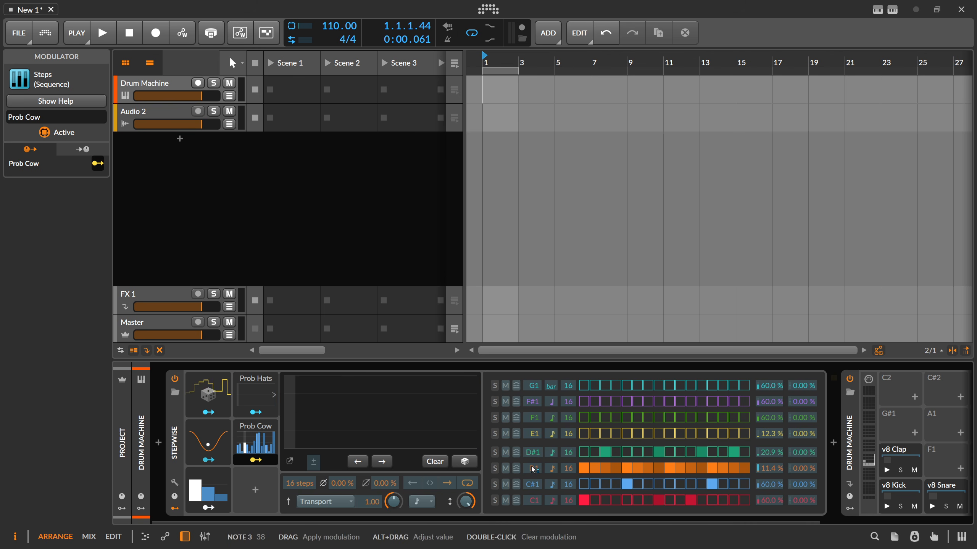
left_click(255, 412)
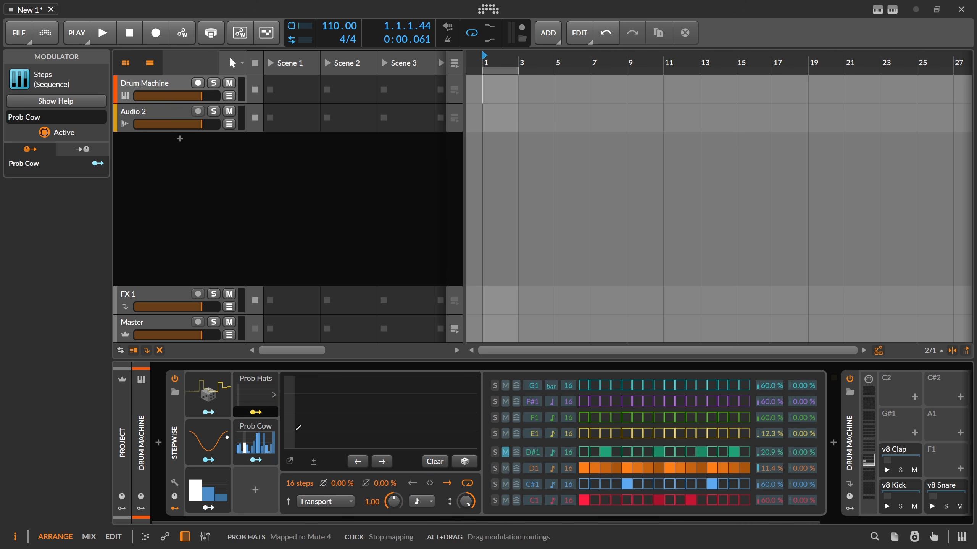
left_click(256, 460)
left_click_drag(534, 458, 460, 458)
left_click(255, 460)
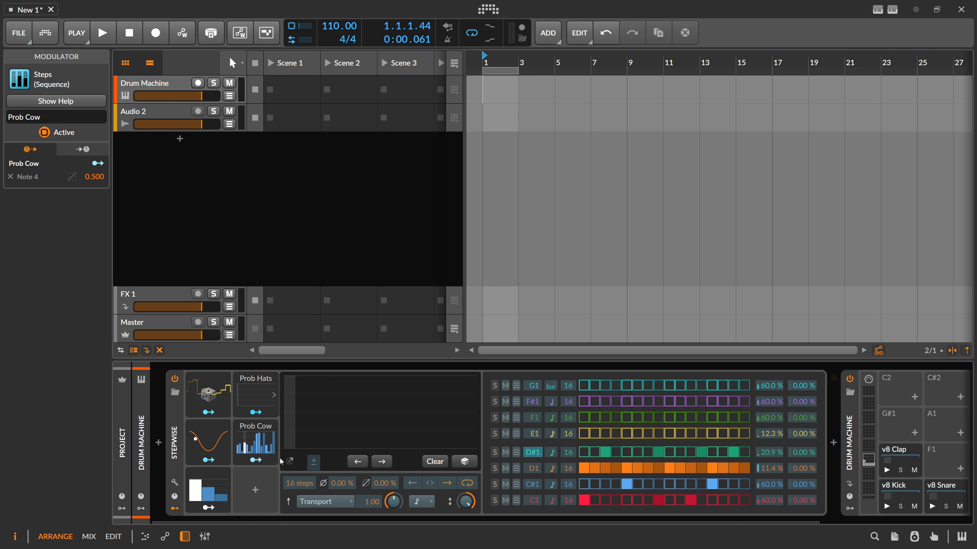
left_click(256, 412)
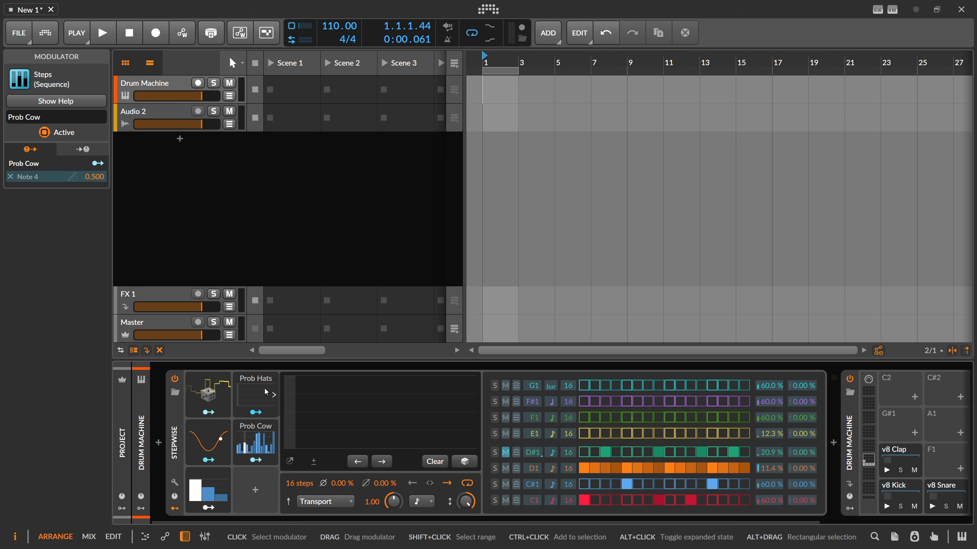
Rename the original Prob Hats modulator, which drives the D#1 mute, to "Prob Cow" and collapse its settings.
left_click(274, 395)
left_click(60, 121)
key("BackSpace")
key("BackSpace")
key("BackSpace")
key("BackSpace")
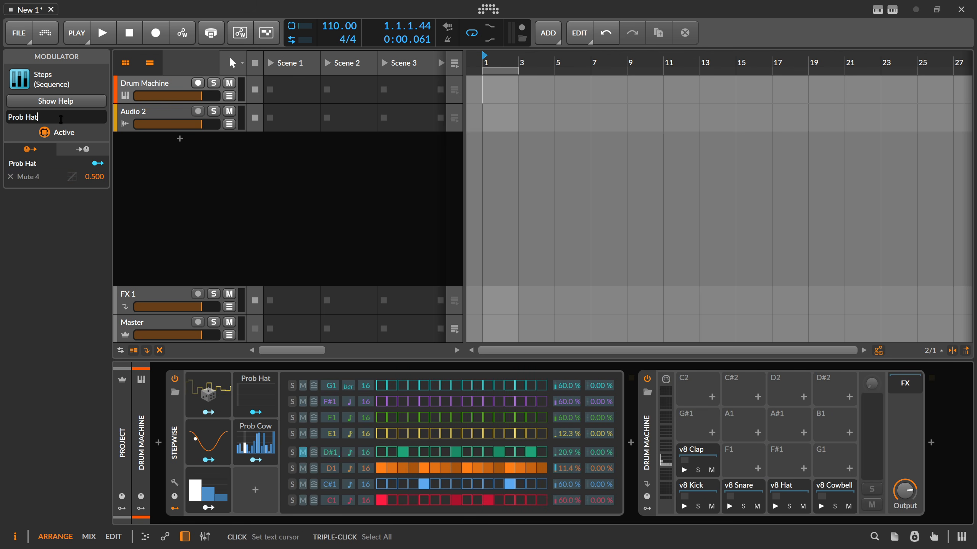
type("Cow")
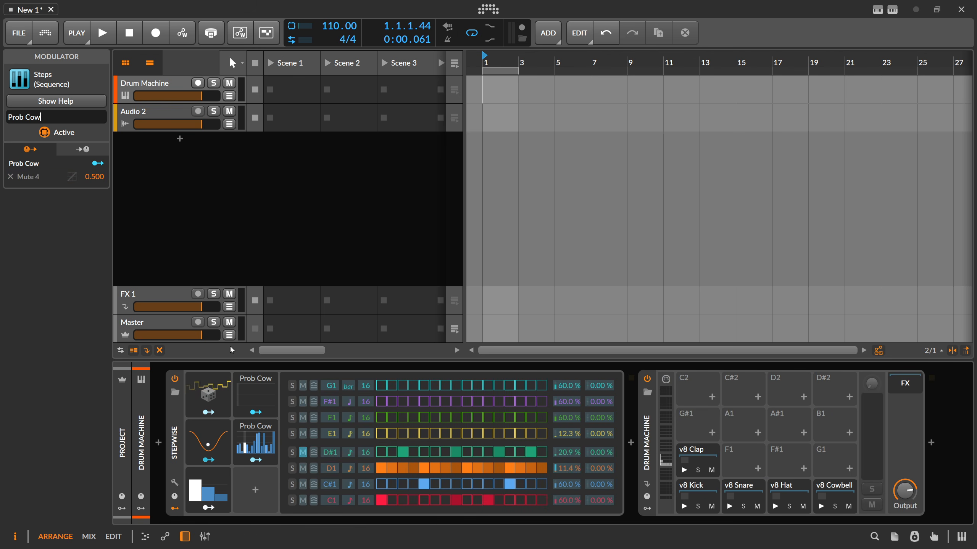
Rename the modulator mapped to the D#1 row's note to "Prob CowClap".
left_click(252, 437)
left_click(67, 114)
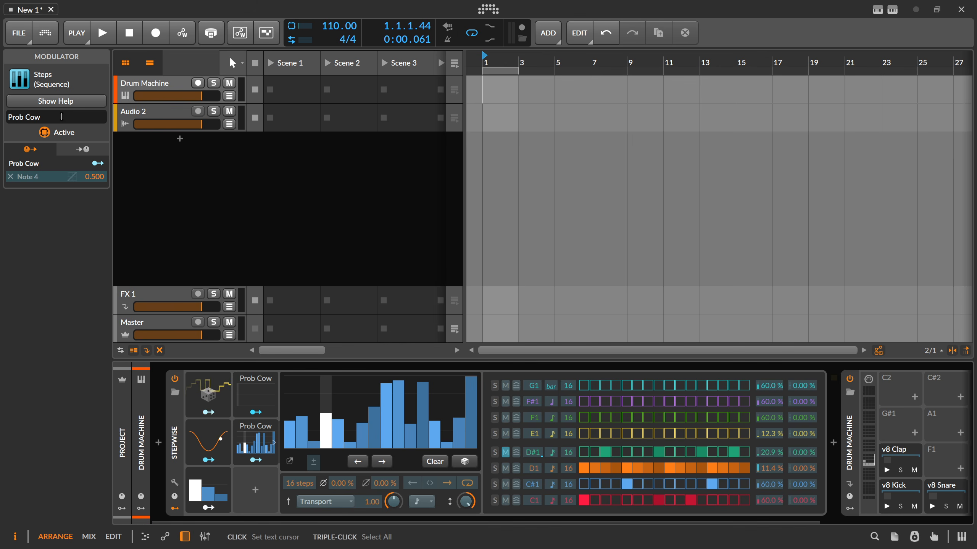
type("Clap")
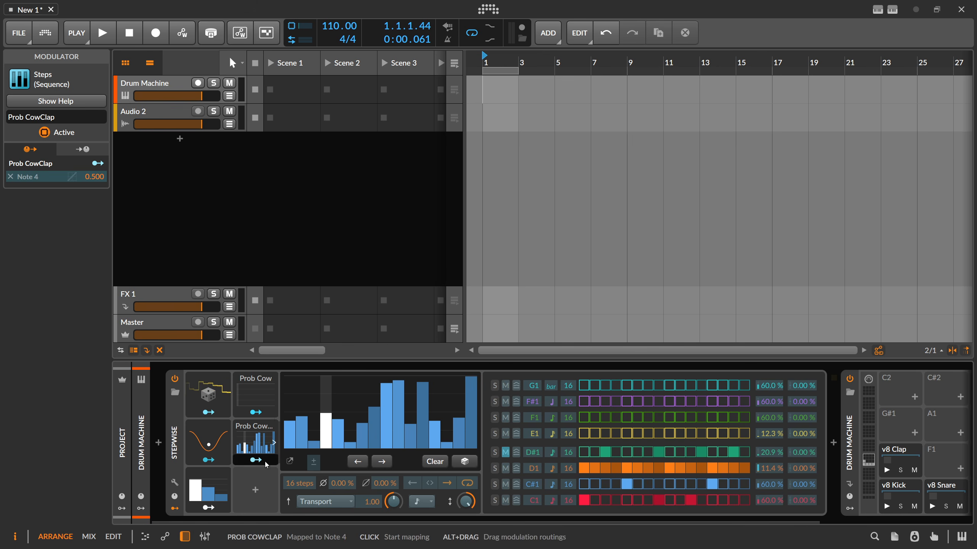
Randomize the step pattern of the Prob Cow modulator that drives the D#1 mute and collapse its settings.
left_click(271, 403)
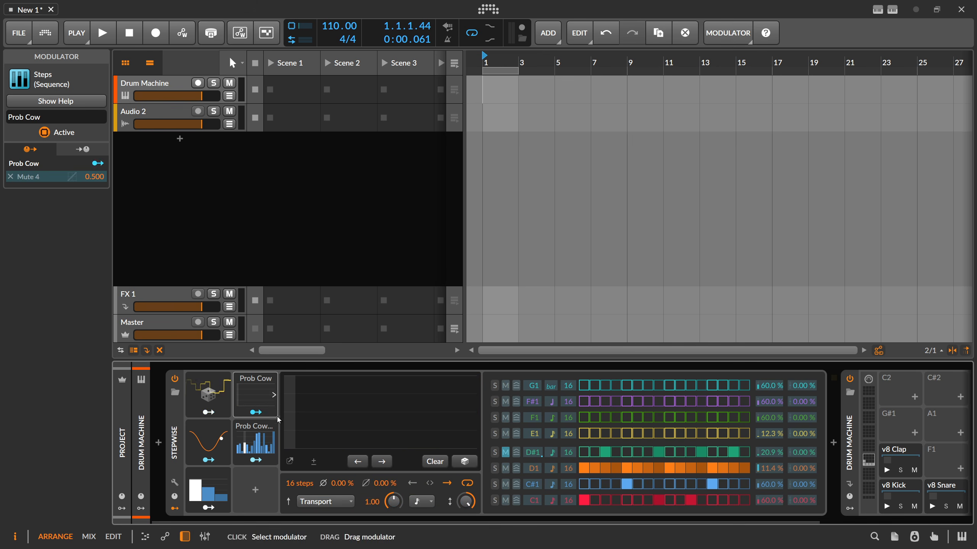
left_click(454, 461)
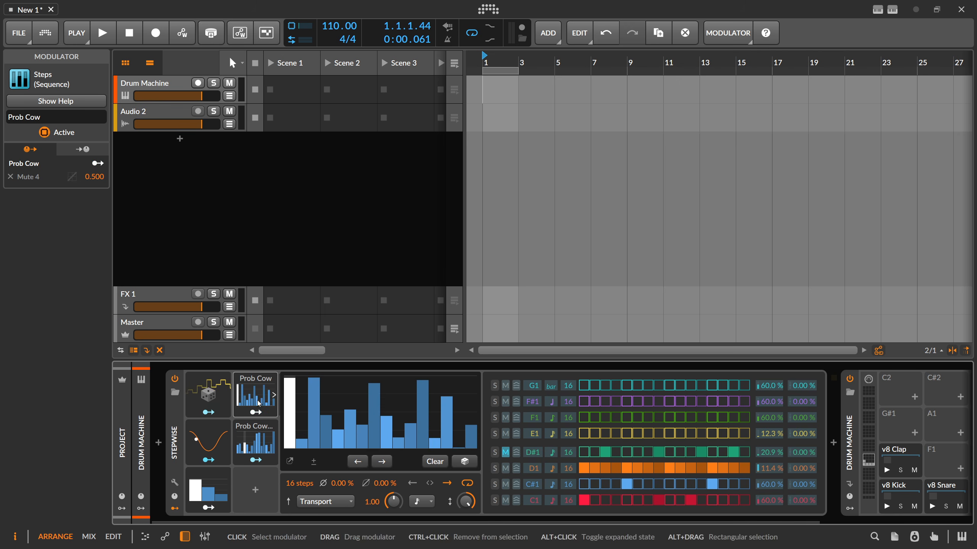
left_click_drag(399, 416, 292, 438)
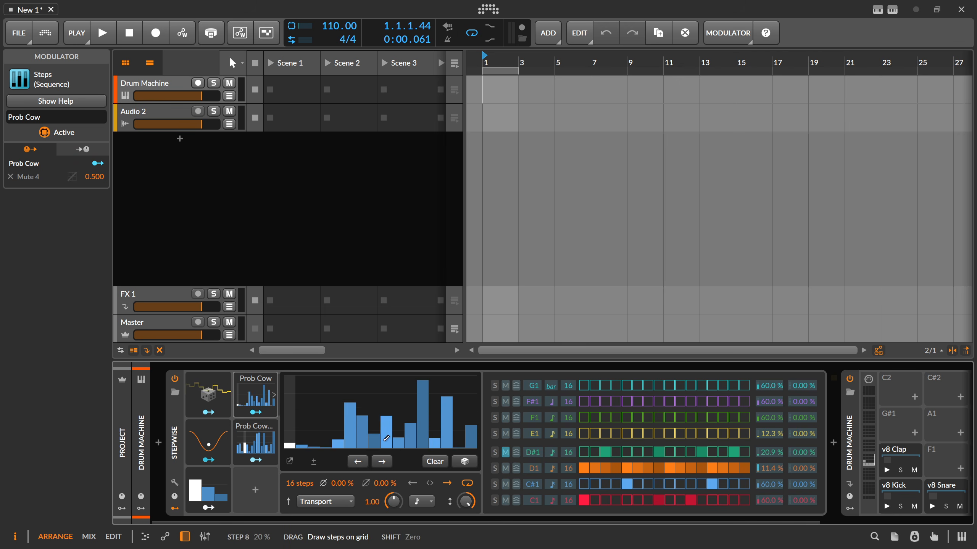
left_click(463, 462)
left_click(463, 462)
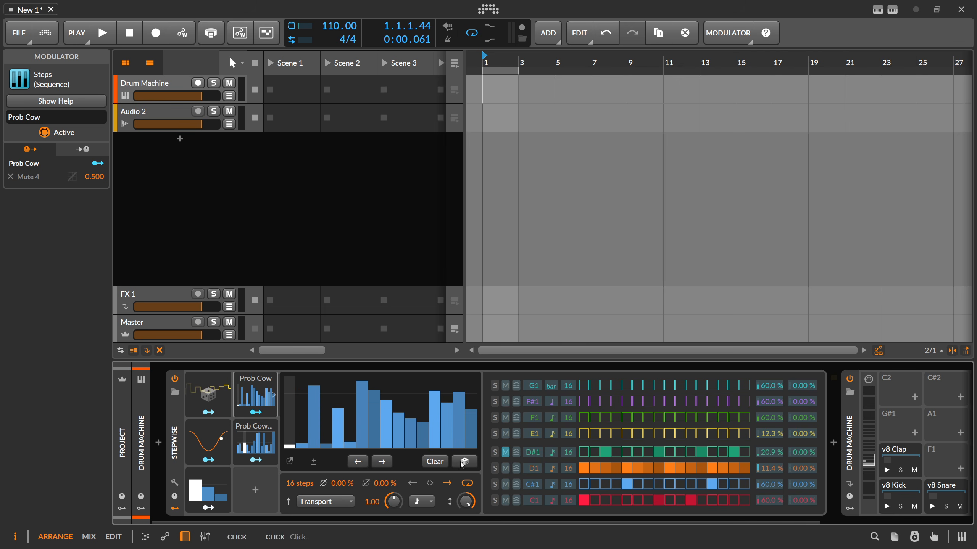
left_click(464, 462)
left_click(257, 405)
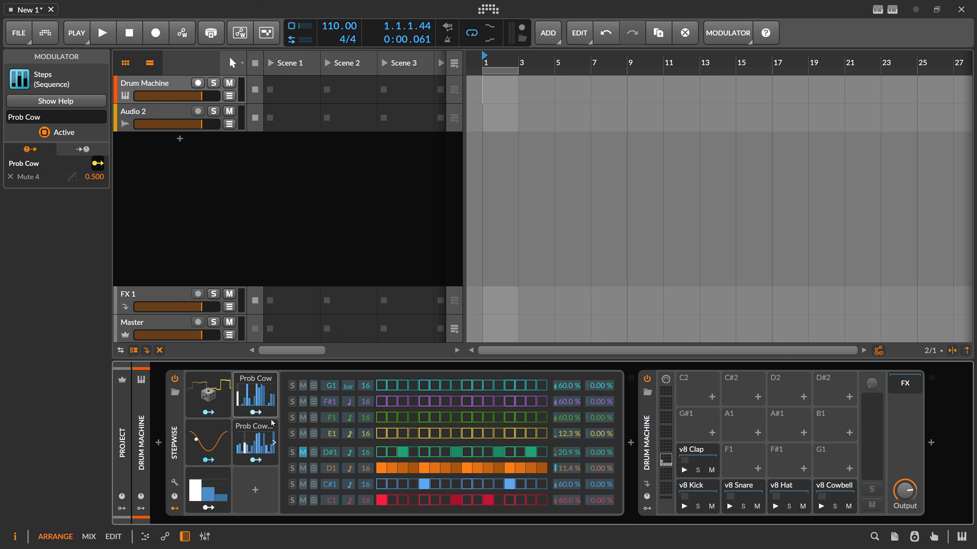
left_click(258, 413)
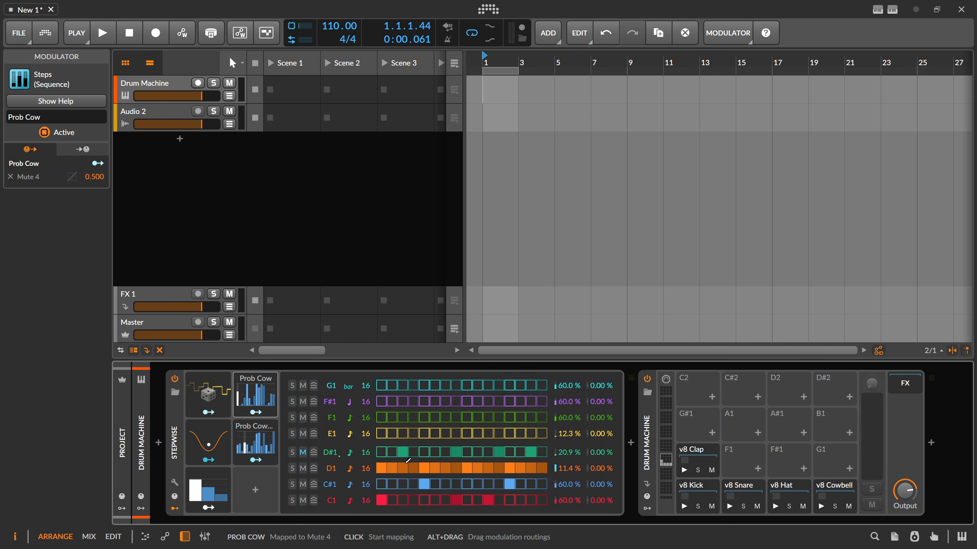
Add hits at steps 6 and 10 of the D#1 row, then play the beat and stop it.
left_click(436, 453)
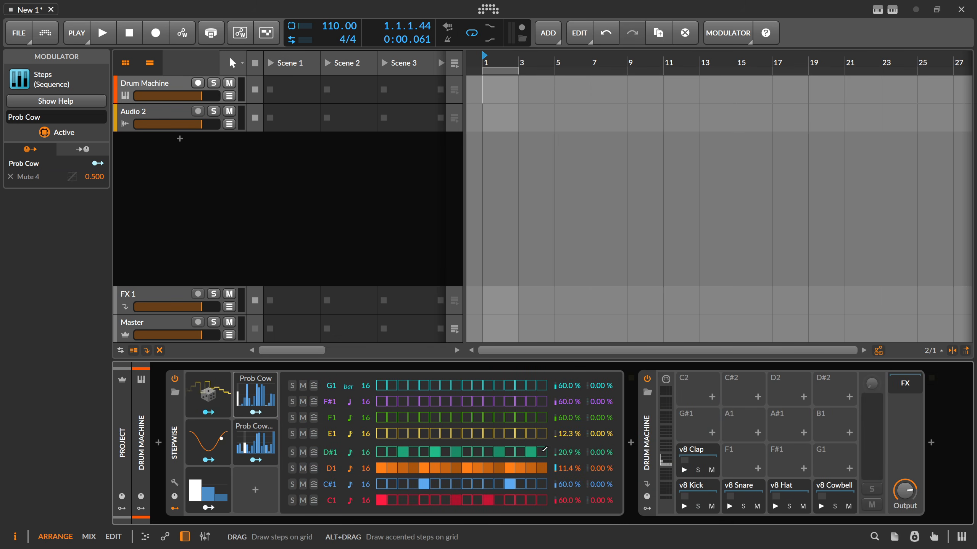
key("space")
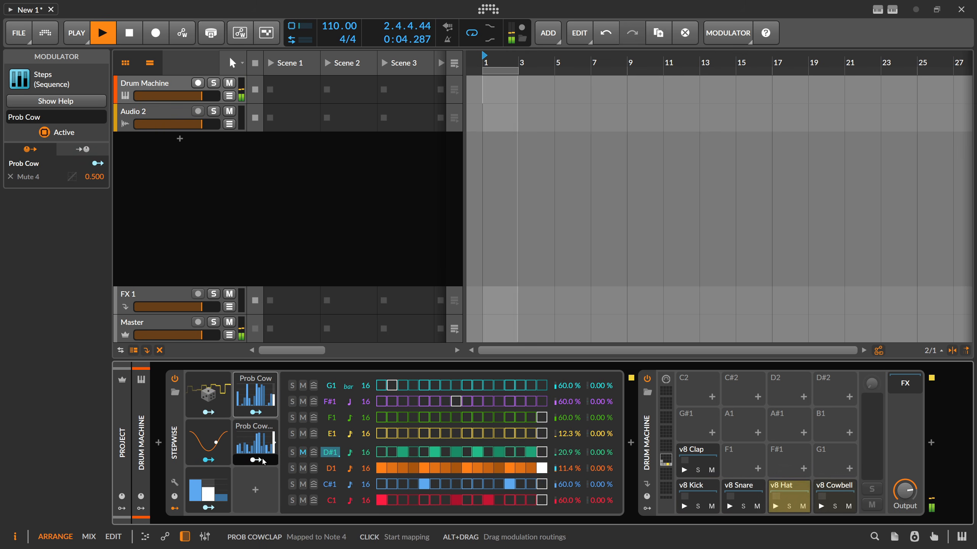
key("space")
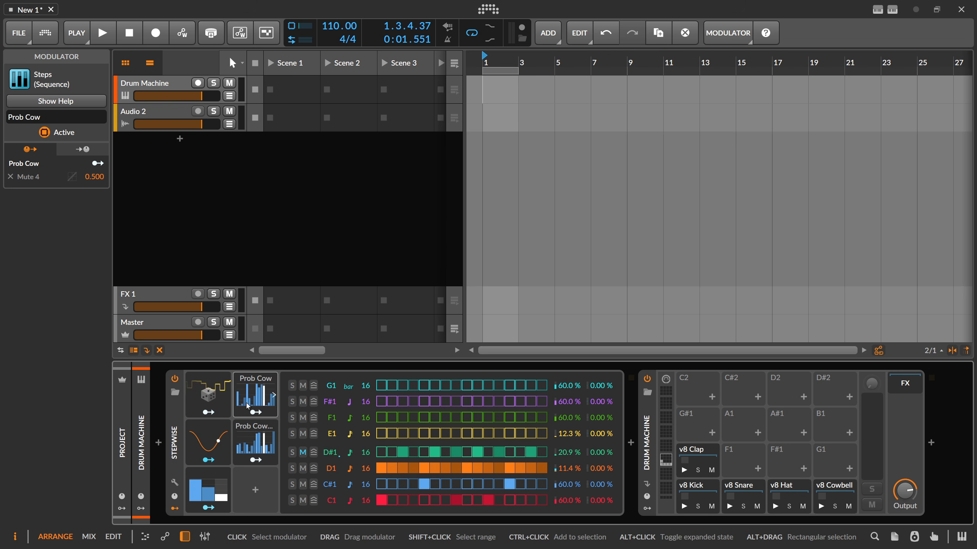
Insert a Note Grid device between Stepwise and the Drum Machine.
left_click(651, 414)
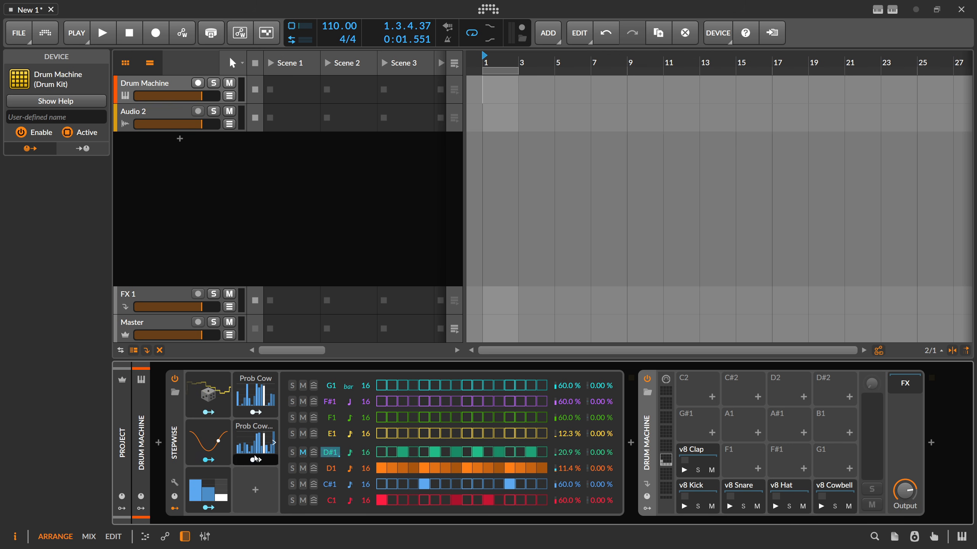
left_click(631, 448)
type("note grid")
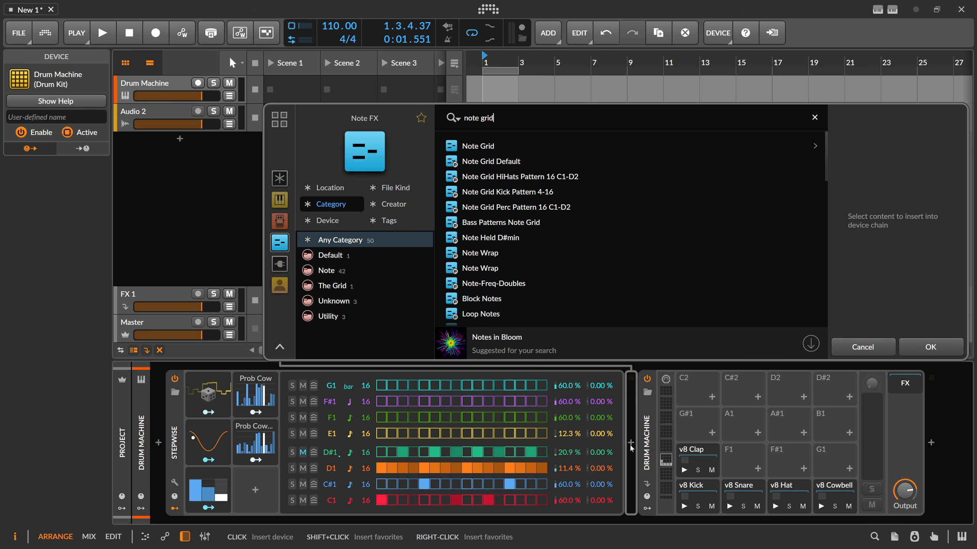
key("Down")
key("Return")
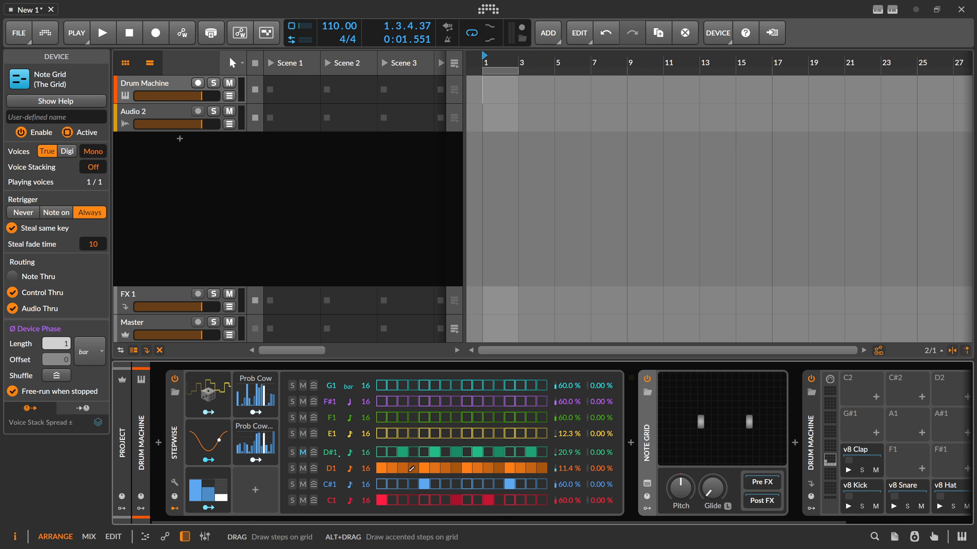
Open the Note Grid patch and insert a Poly → Mono module into the pitch connection between note input and output.
left_click(693, 421)
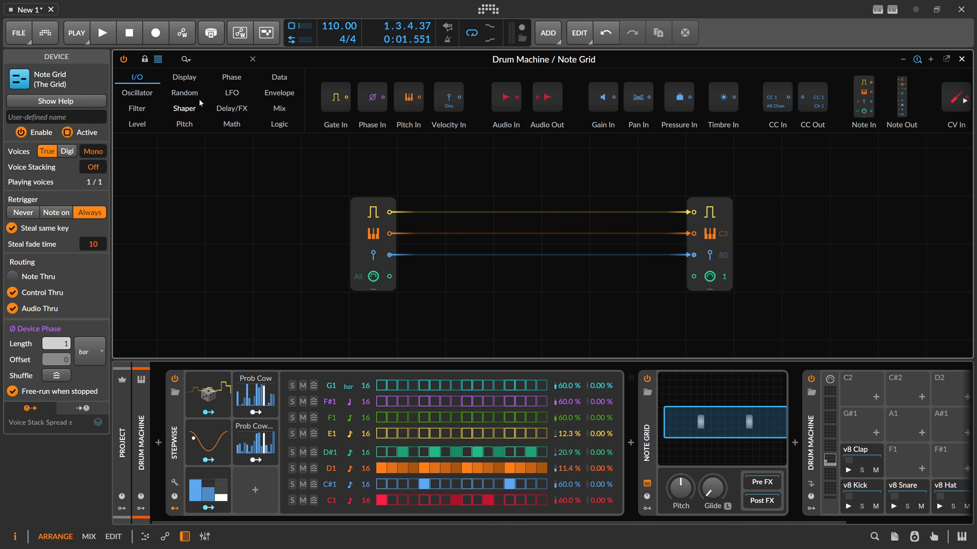
left_click(200, 60)
type("poly")
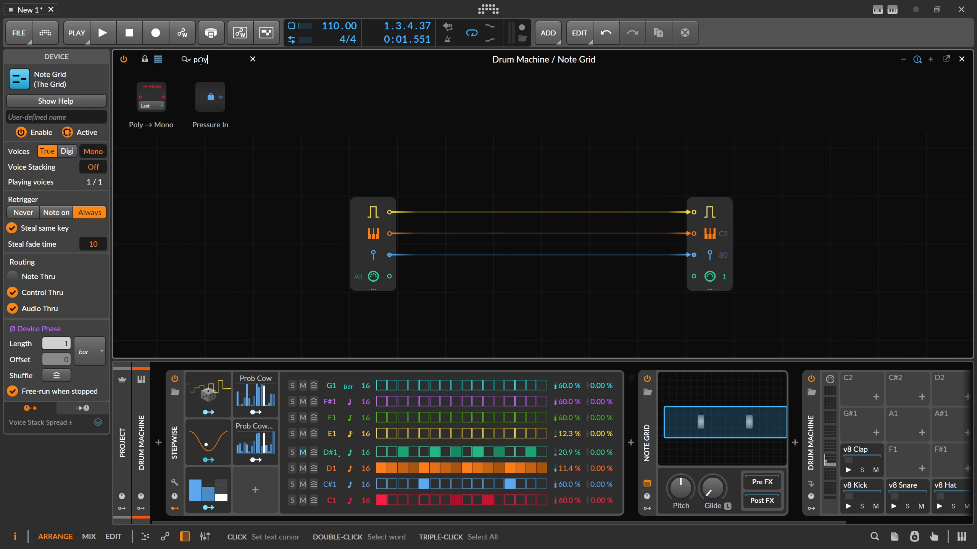
left_click_drag(151, 96, 693, 234)
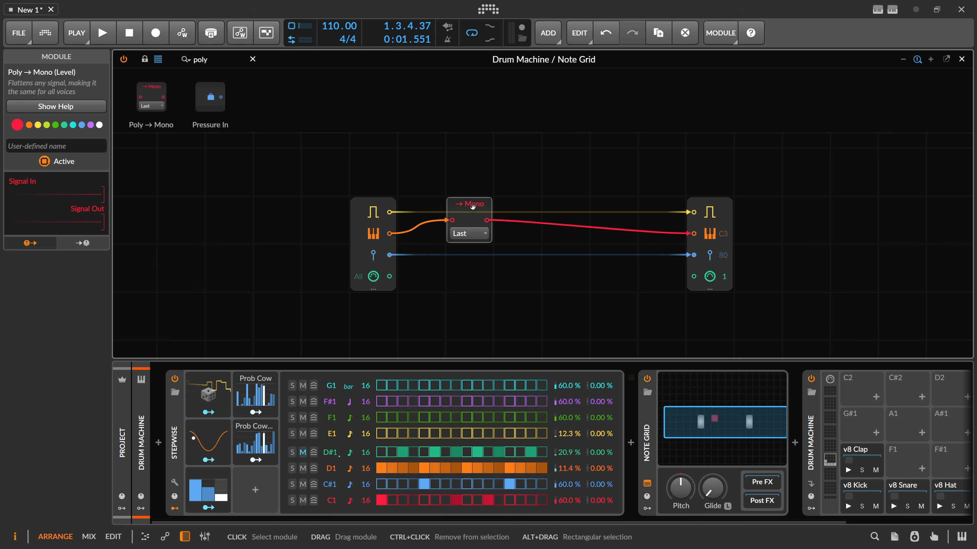
Duplicate the Poly → Mono module, place the copy above the original, and route the gate connection through it.
key("ctrl+d")
left_click_drag(474, 258, 474, 161)
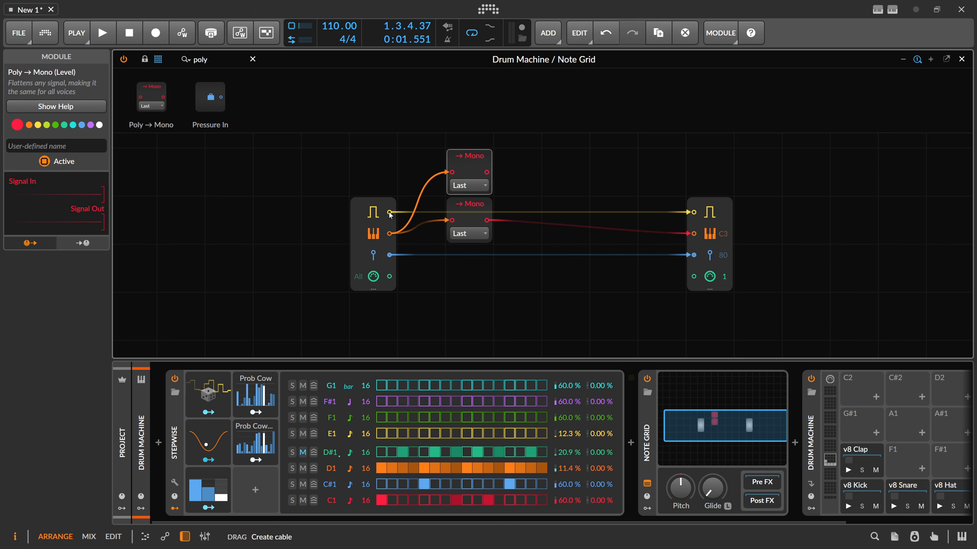
left_click_drag(389, 212, 694, 212)
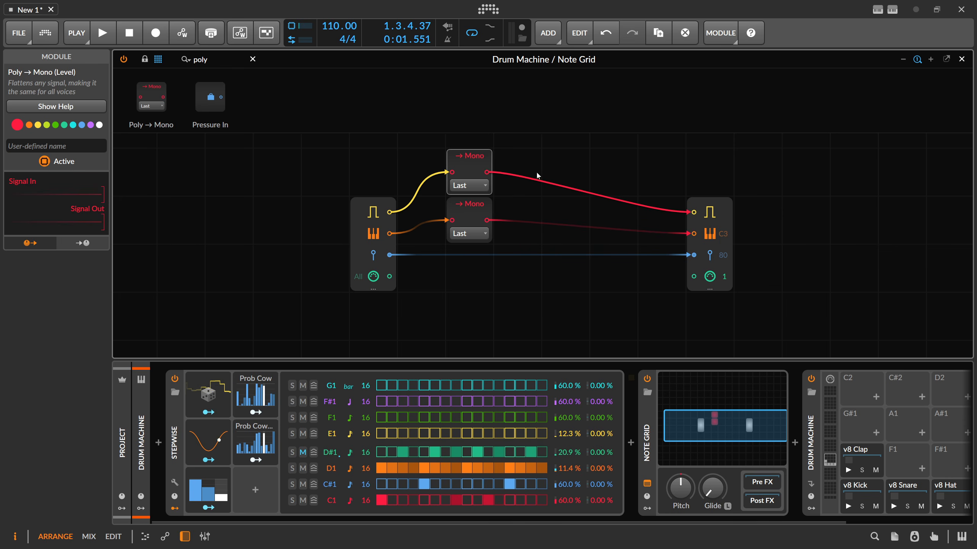
Set the mode of both Poly → Mono modules to Min.
left_click(470, 186)
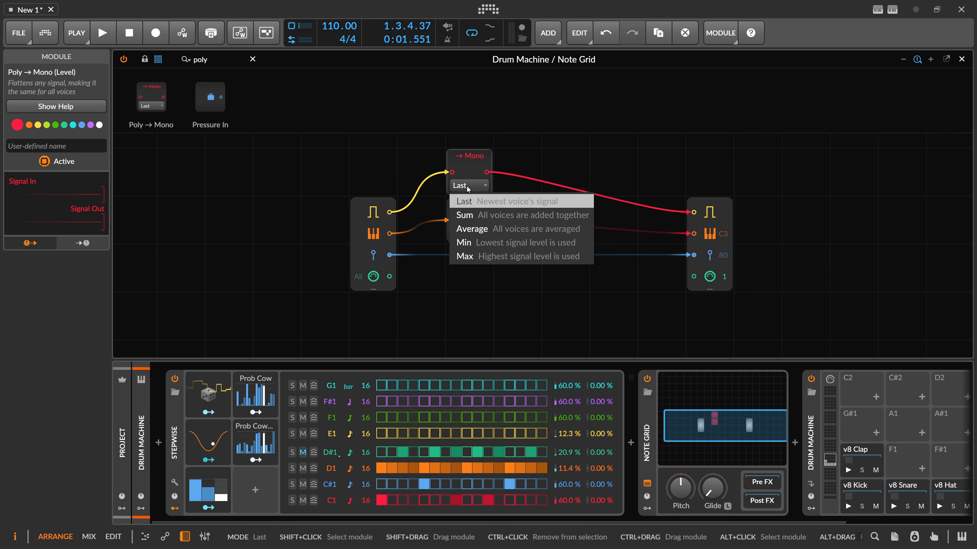
left_click(485, 243)
left_click(470, 233)
left_click(467, 290)
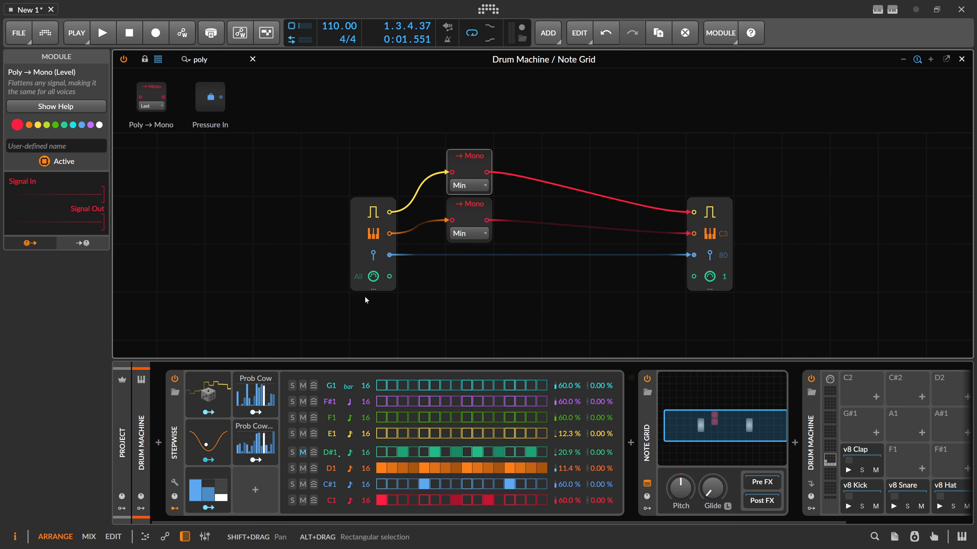
Set the Note Grid device's voice count to 8.
left_click(644, 432)
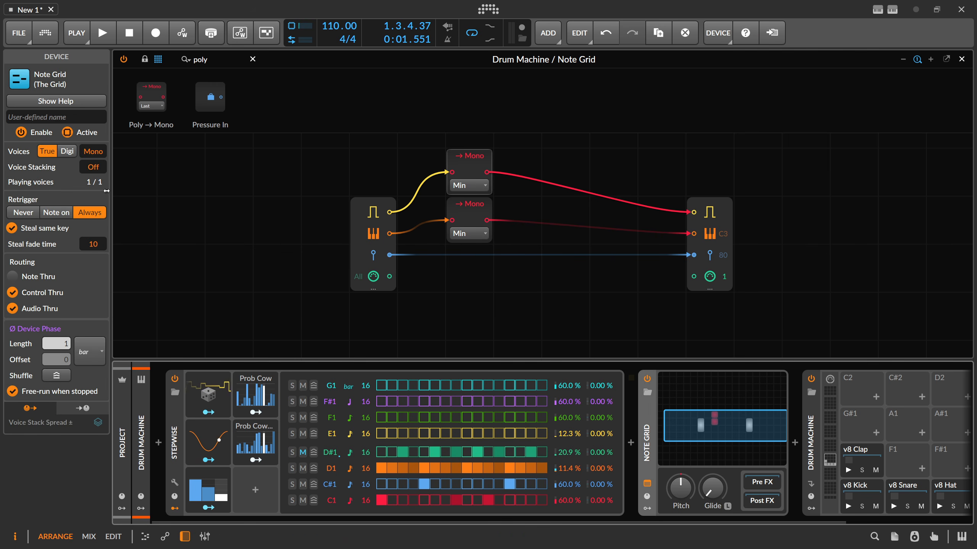
left_click(92, 151, "ctrl")
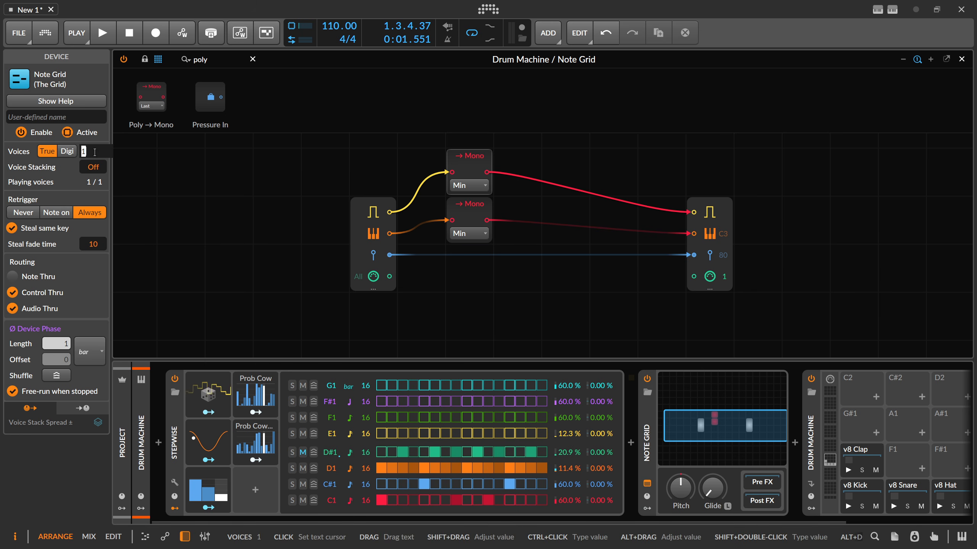
type("8")
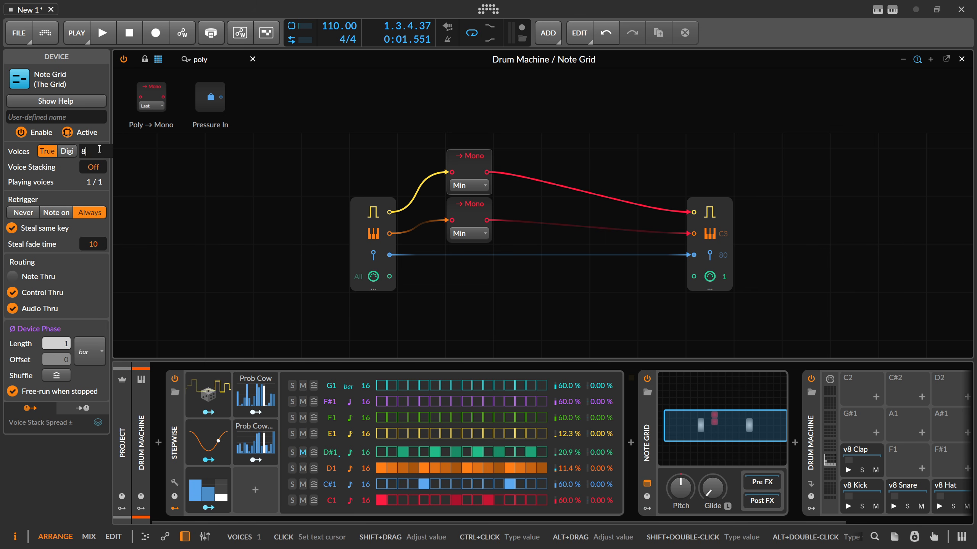
key("Return")
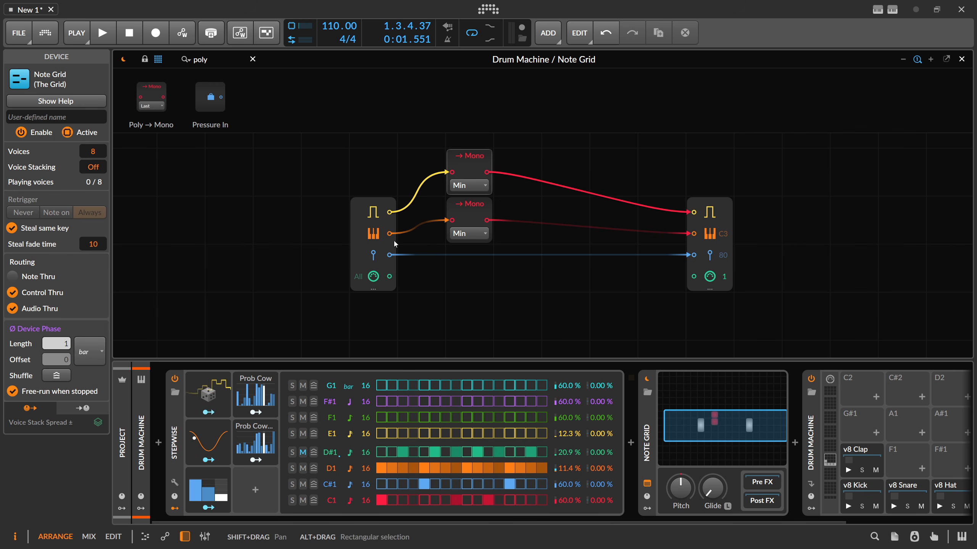
left_click(365, 234)
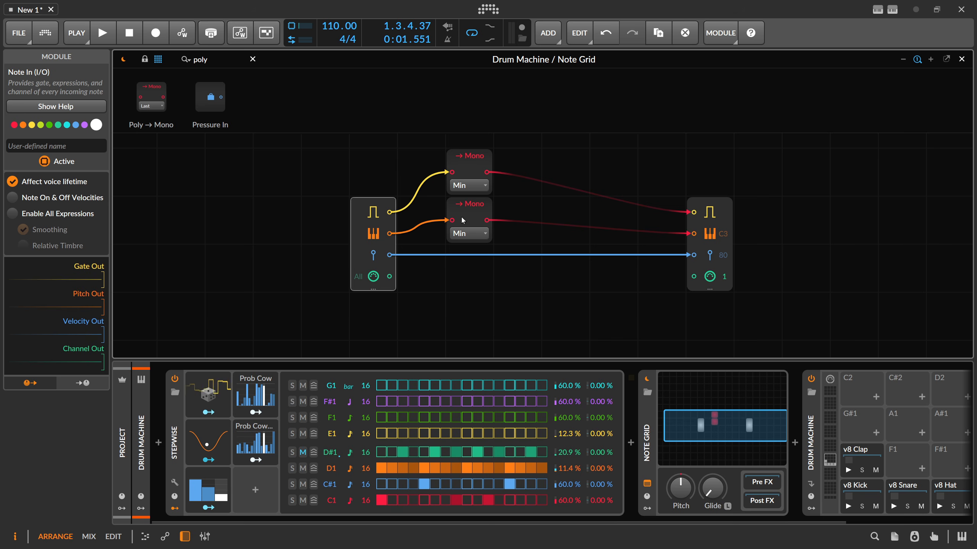
left_click(472, 187)
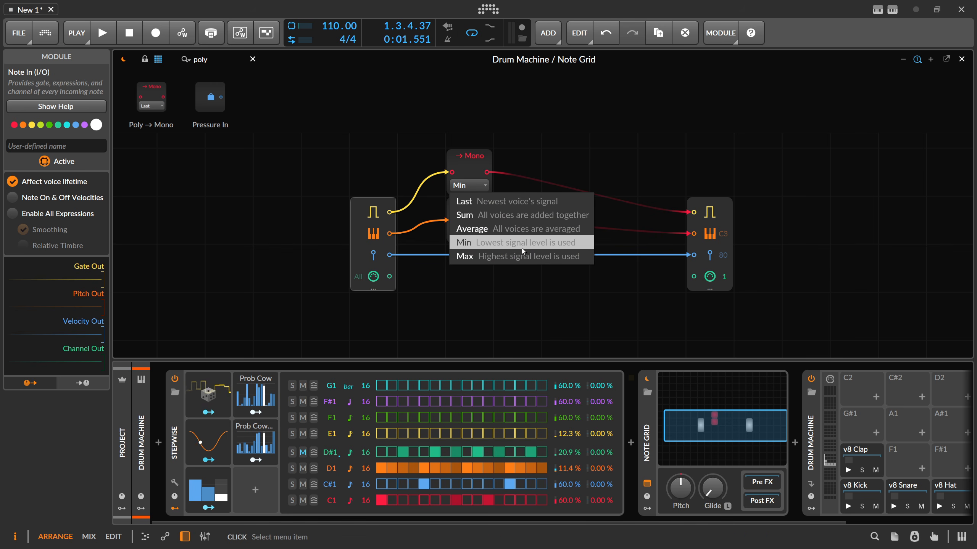
left_click(474, 189)
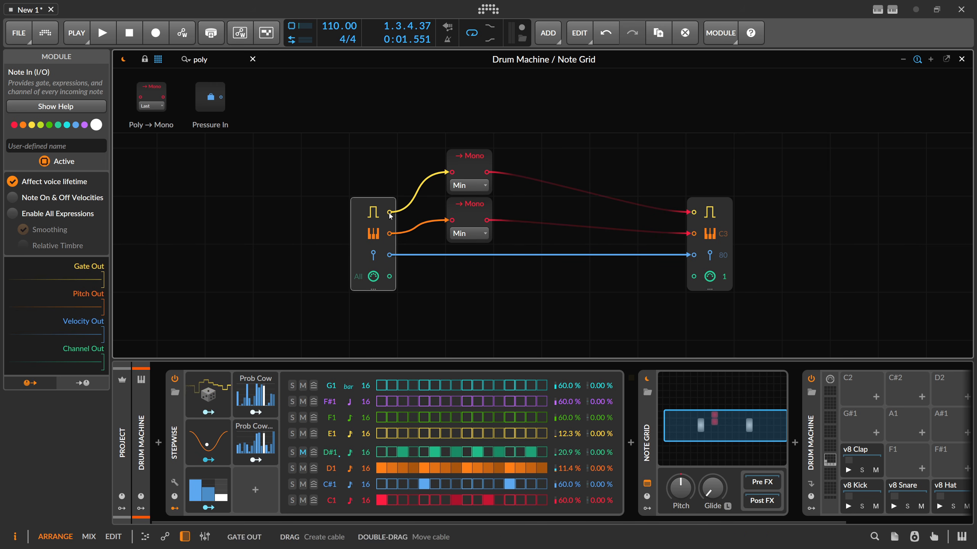
Bypass and delete the gate's Poly → Mono module, undo the deletion, and reconnect the module to the gate output.
left_click_drag(389, 212, 693, 212)
left_click(474, 160)
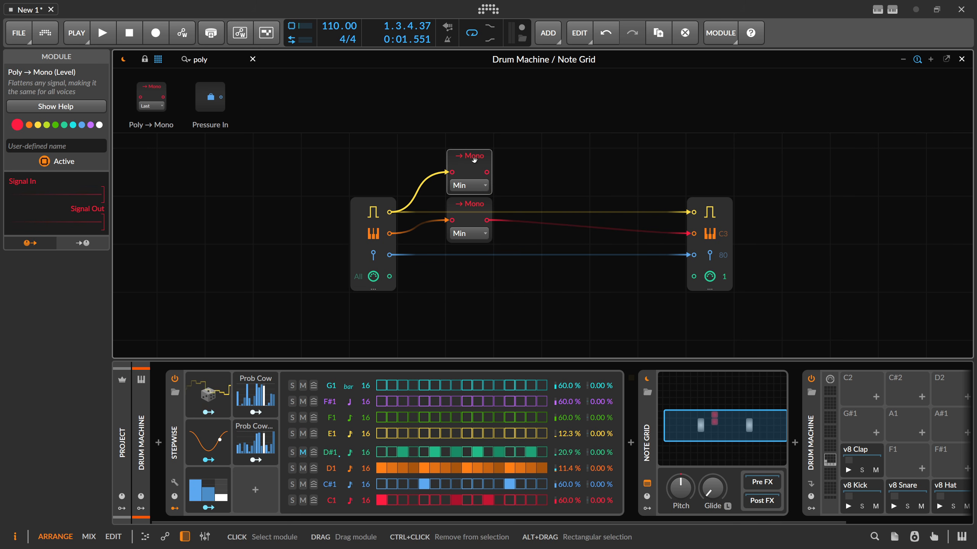
key("Delete")
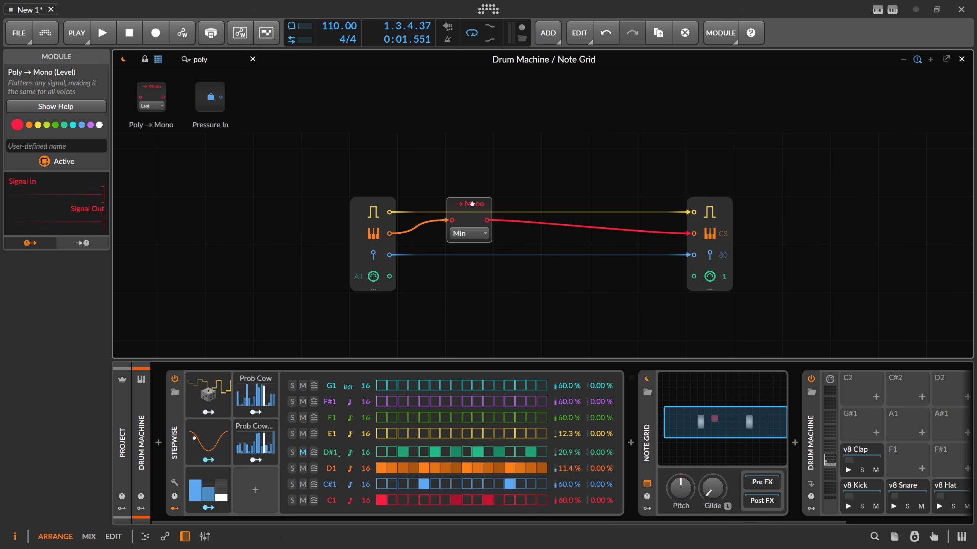
key("ctrl+z")
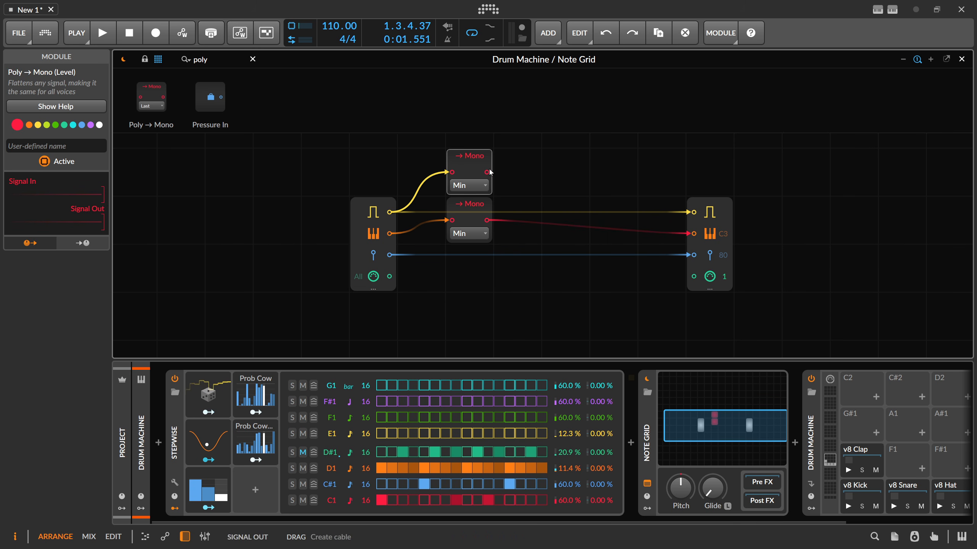
left_click_drag(487, 172, 694, 212)
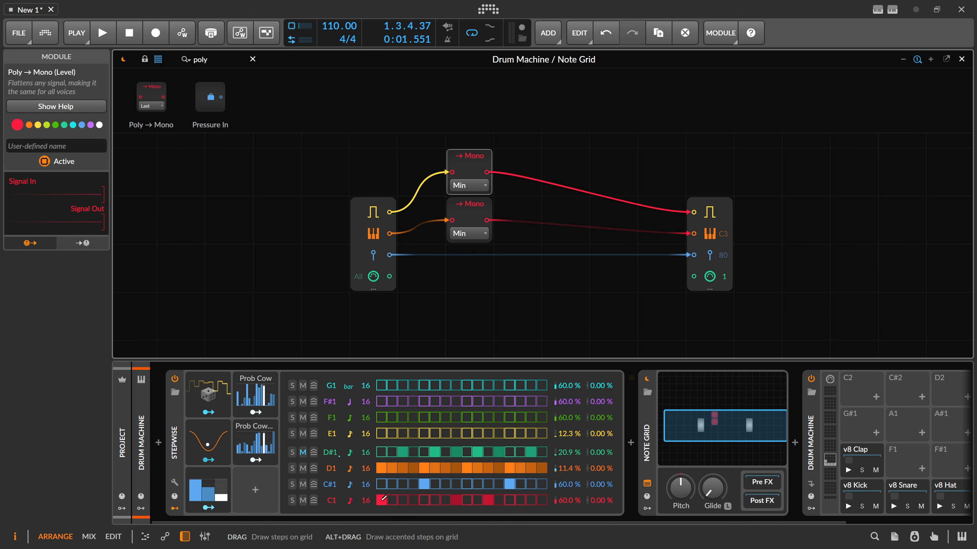
Play the drum beat through the Note Grid patch and stop it.
left_click(426, 485)
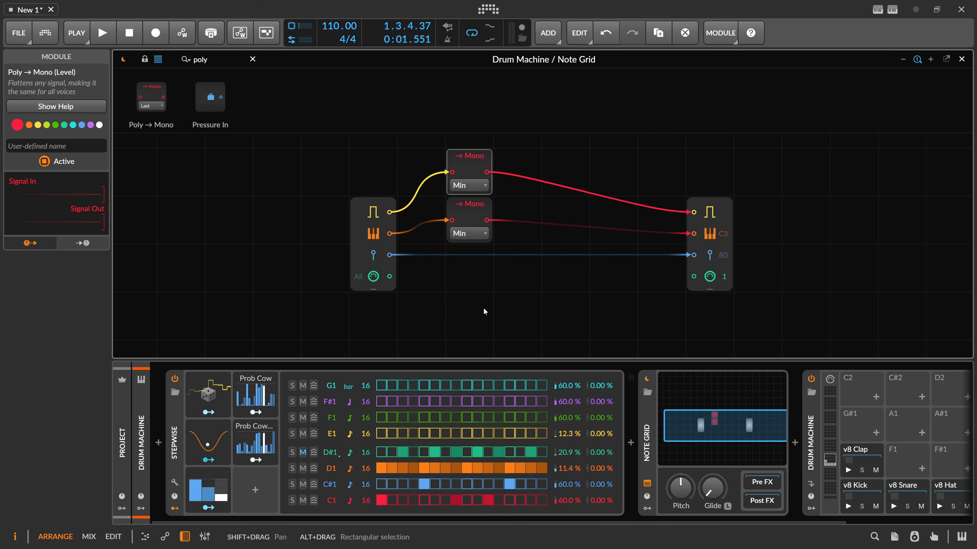
key("space")
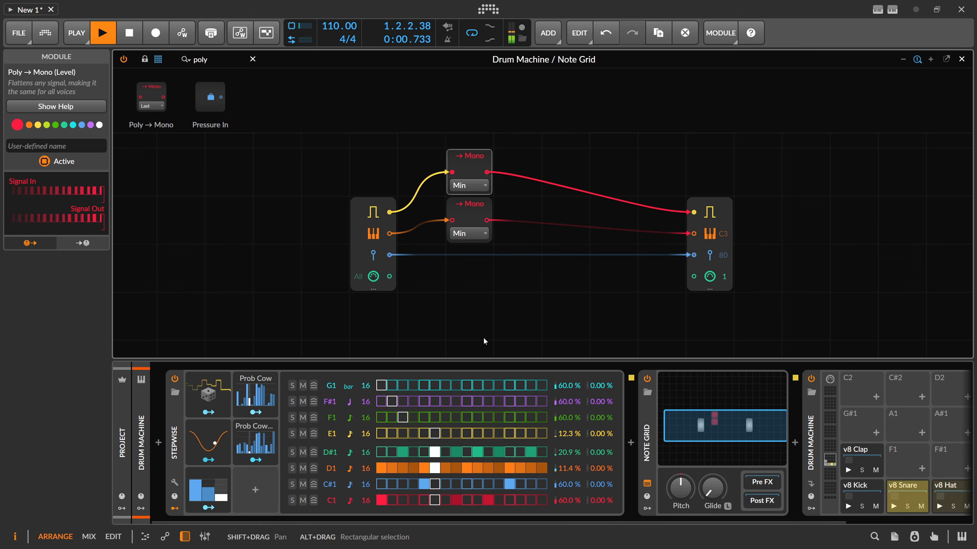
key("space")
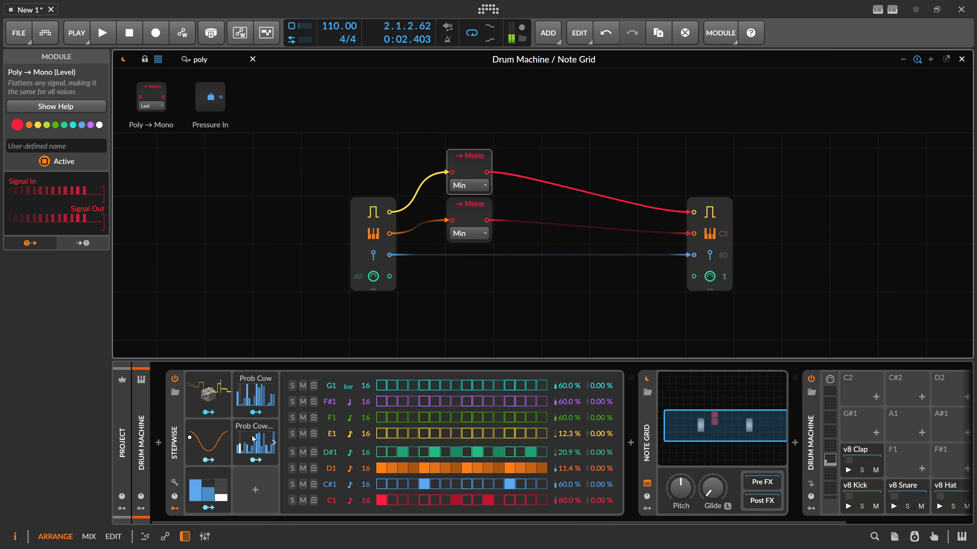
Clear all hits from the D#1 row, then play the beat and stop it.
left_click(226, 441)
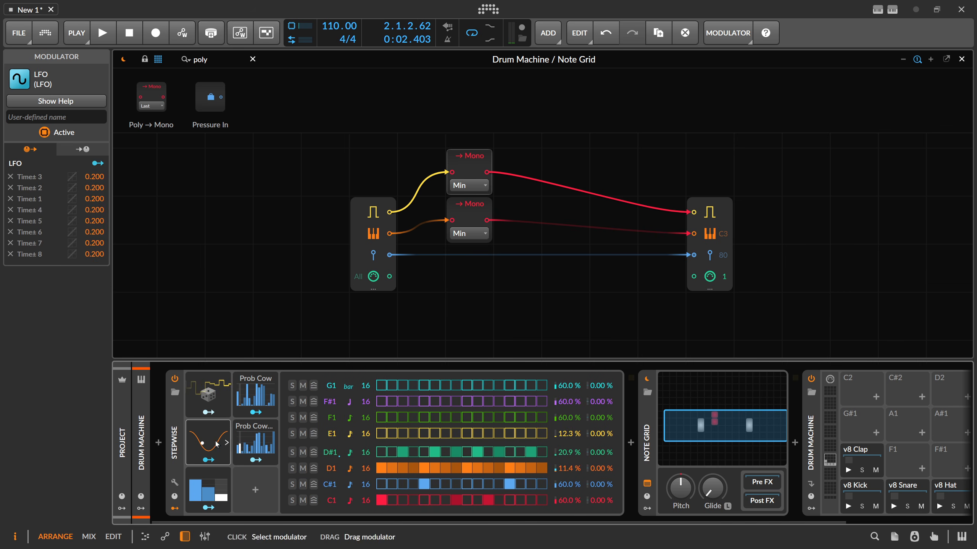
left_click(208, 442)
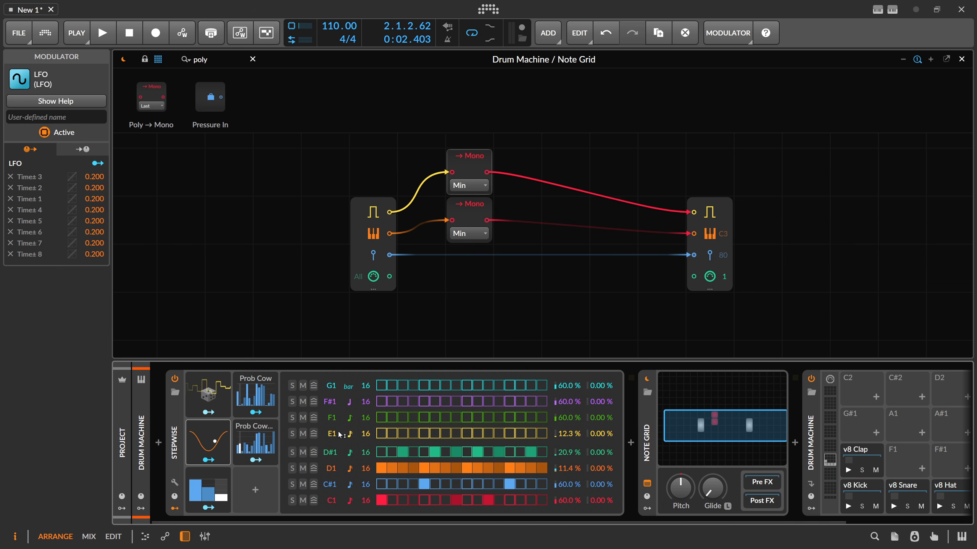
key("ctrl+z")
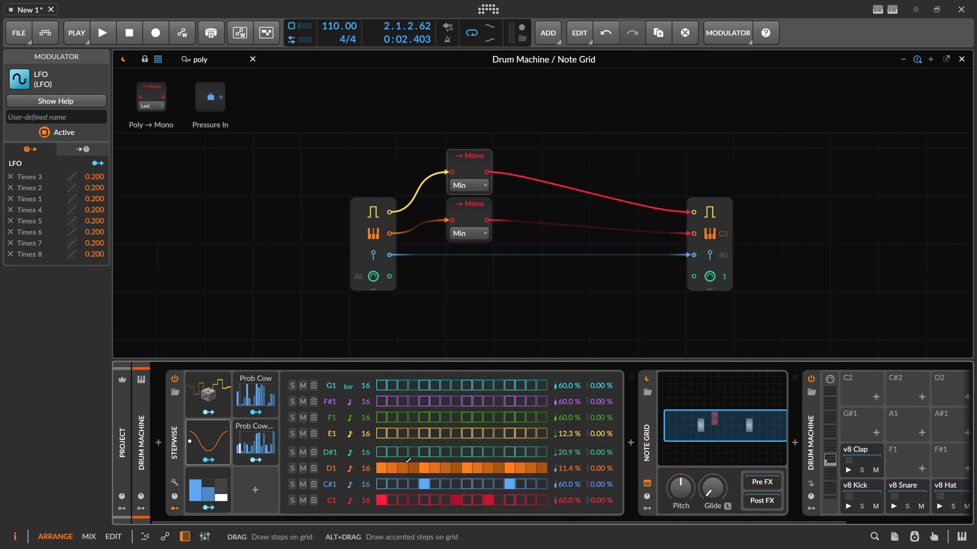
key("space")
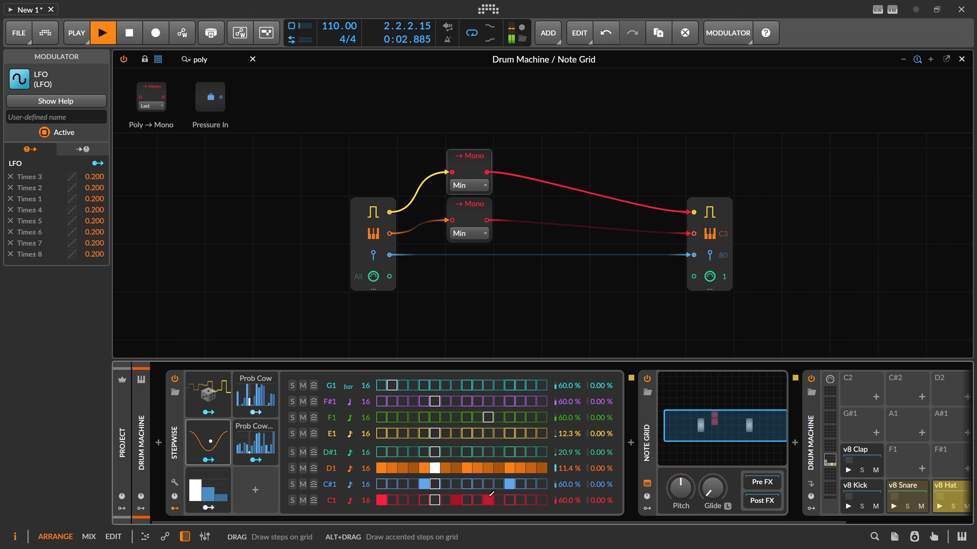
key("space")
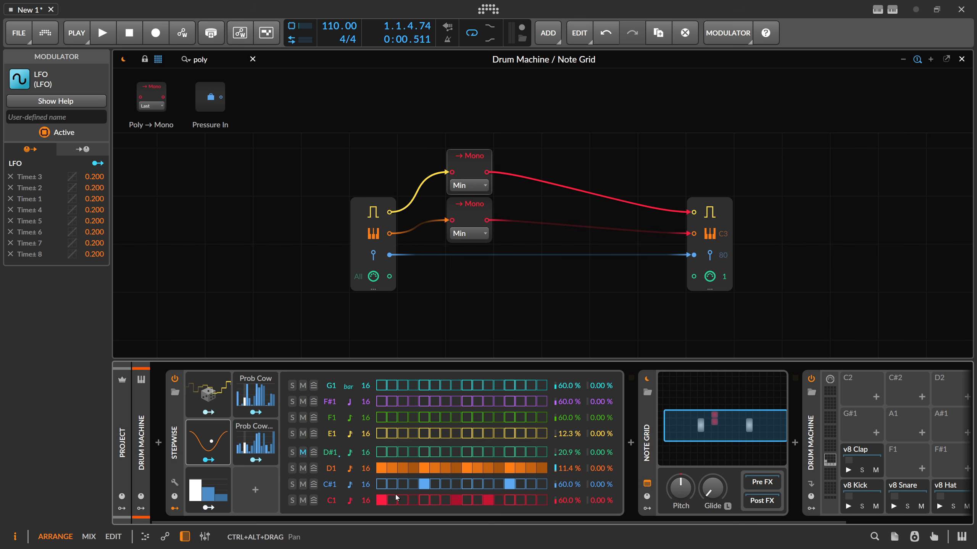
Fill all 16 steps of the C#1 and C1 rows with hits, then play the beat and stop it.
left_click(451, 232)
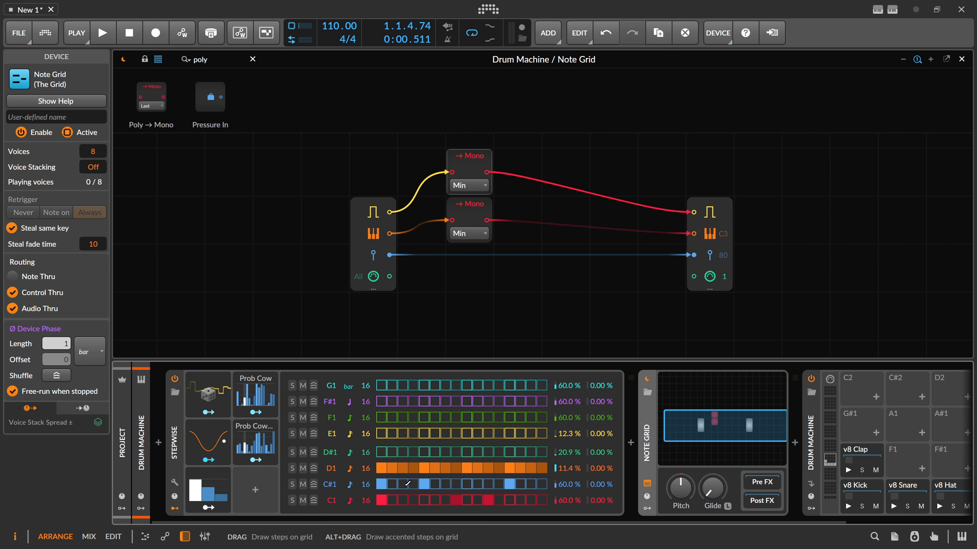
mouse_move(391, 485)
left_mouse_down()
mouse_move(542, 485)
mouse_move(444, 500)
mouse_move(542, 500)
left_mouse_up()
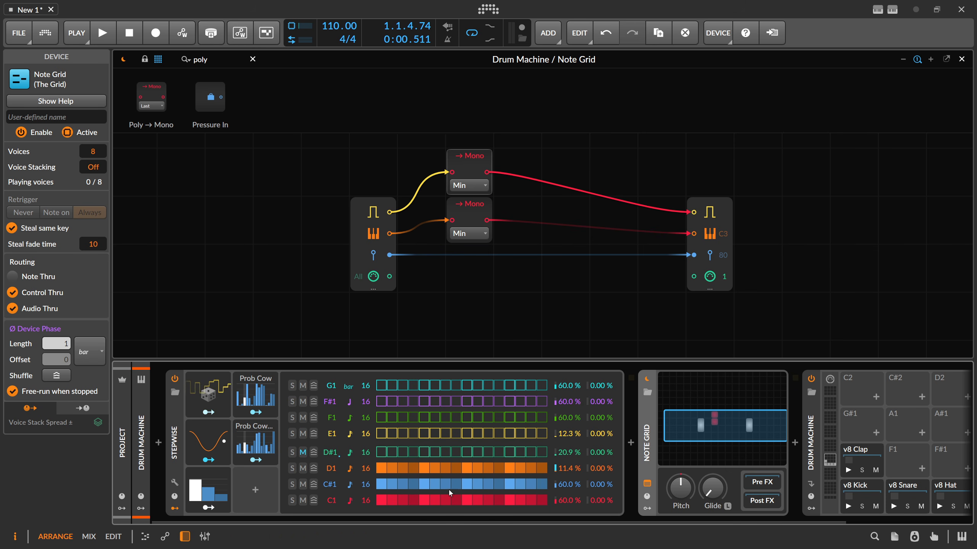
key("space")
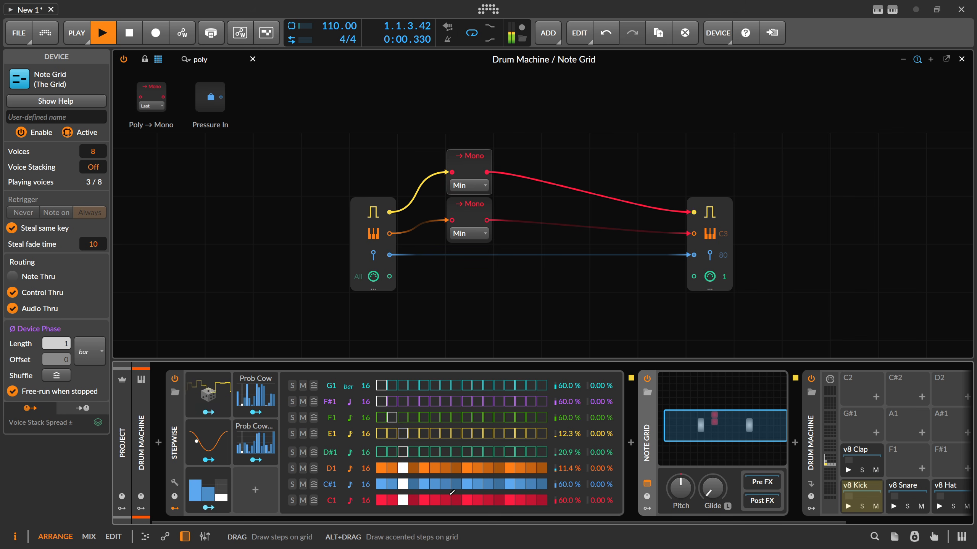
key("space")
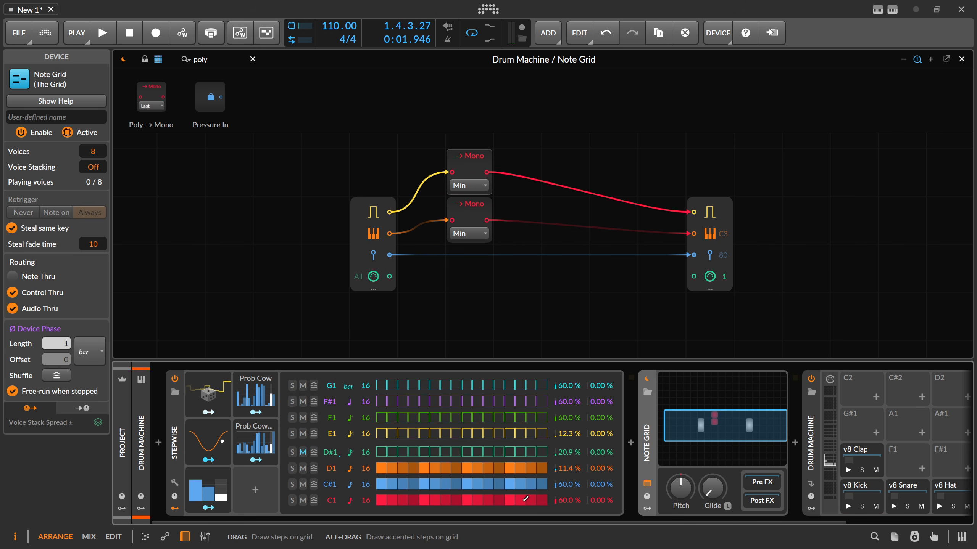
Clear steps 6 to 16 of the C1 row, then play the beat and stop it.
left_click_drag(526, 498, 439, 497)
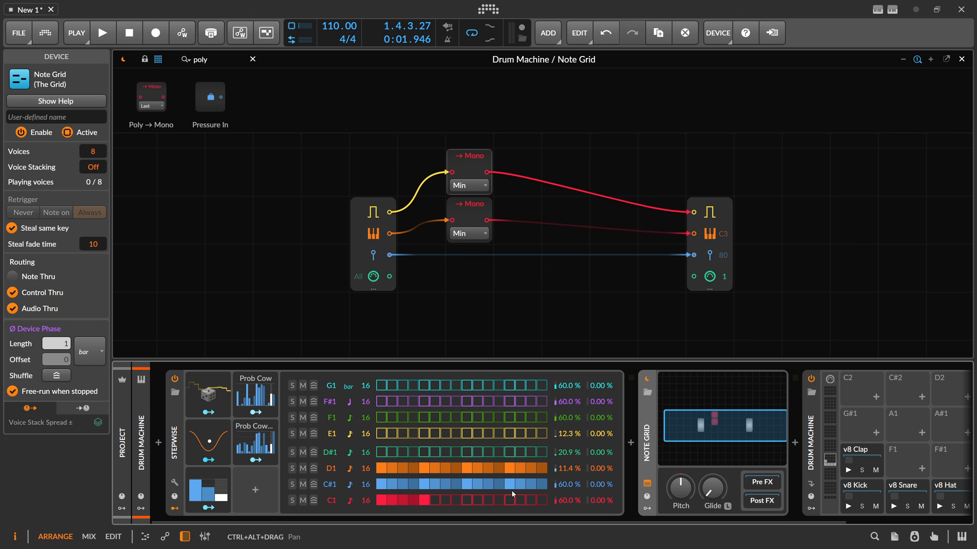
key("space")
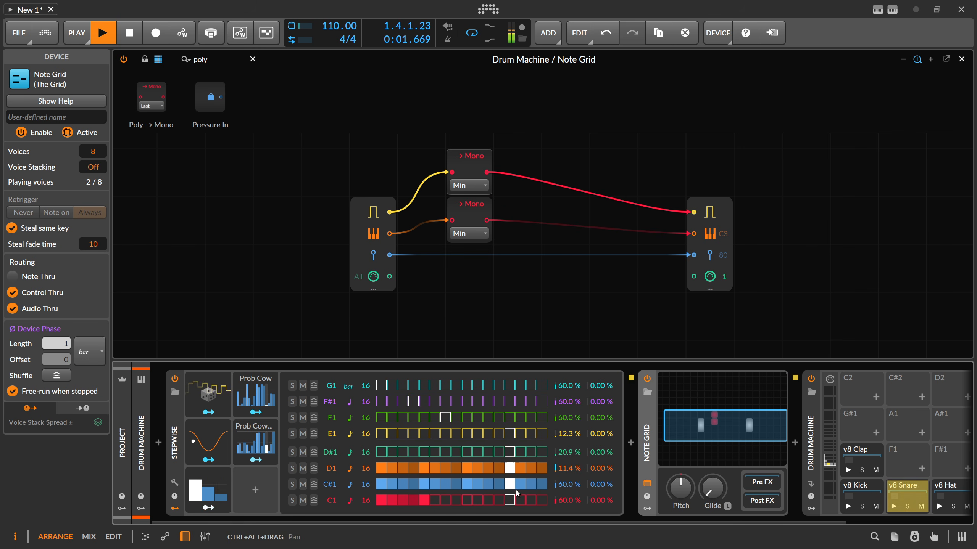
key("space")
Clear steps 11 to 16 of the C#1 row, then play the beat and stop it.
left_click_drag(542, 485, 489, 486)
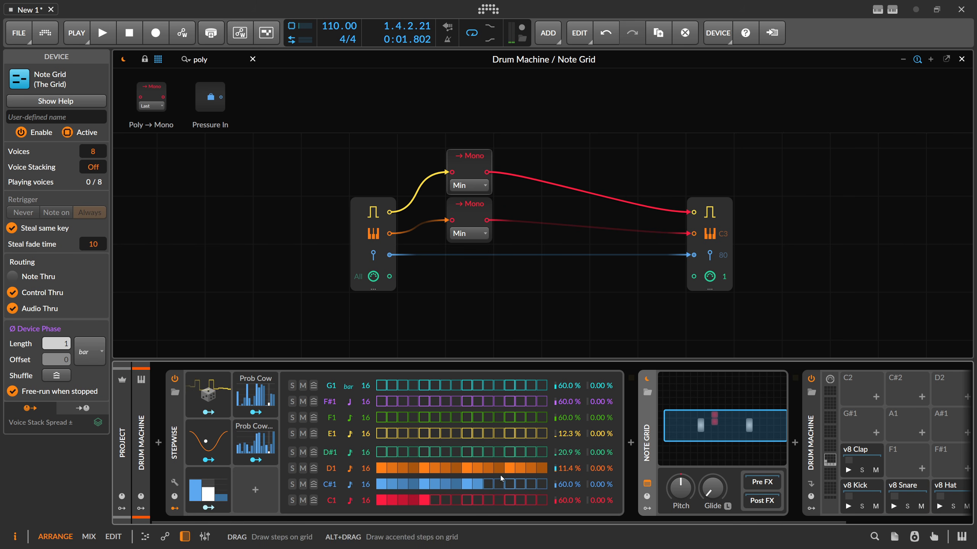
key("space")
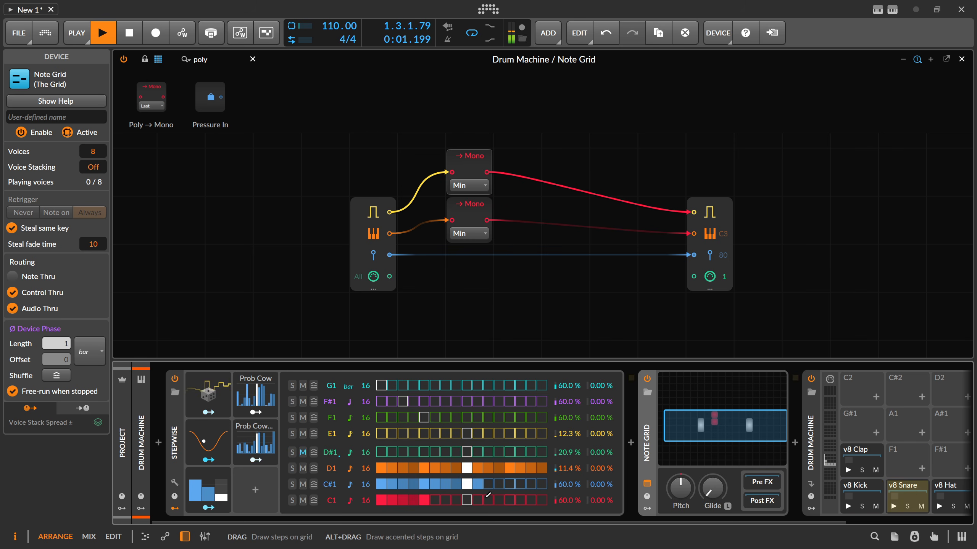
key("space")
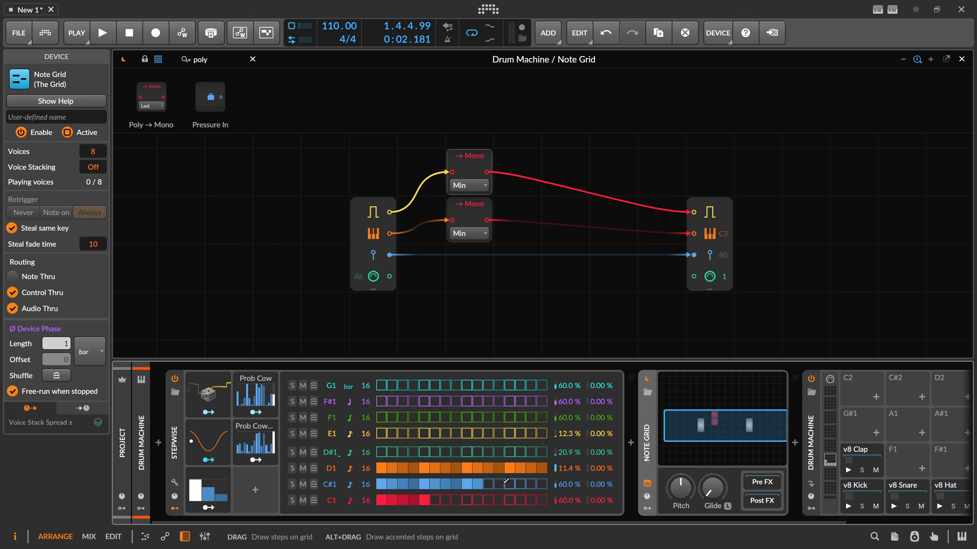
Examine the mode options of the Poly → Mono module in the gate path and keep Min.
left_click_drag(335, 154, 784, 348)
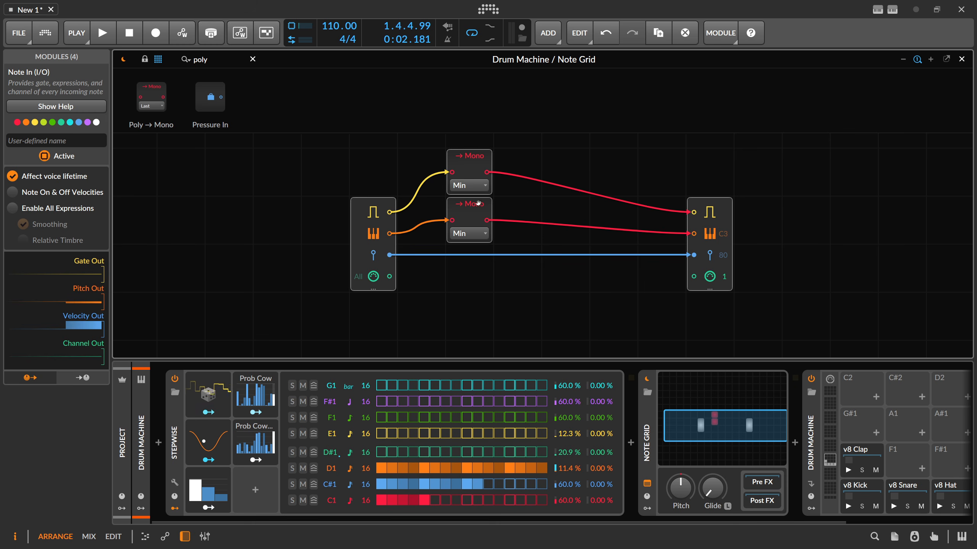
left_click(478, 203)
left_click(469, 180)
left_click(469, 180)
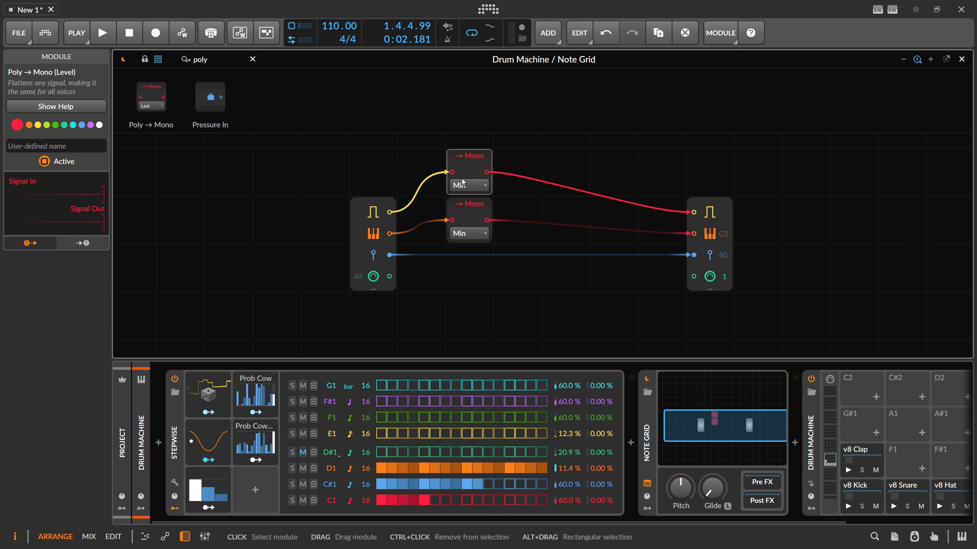
left_click(467, 186)
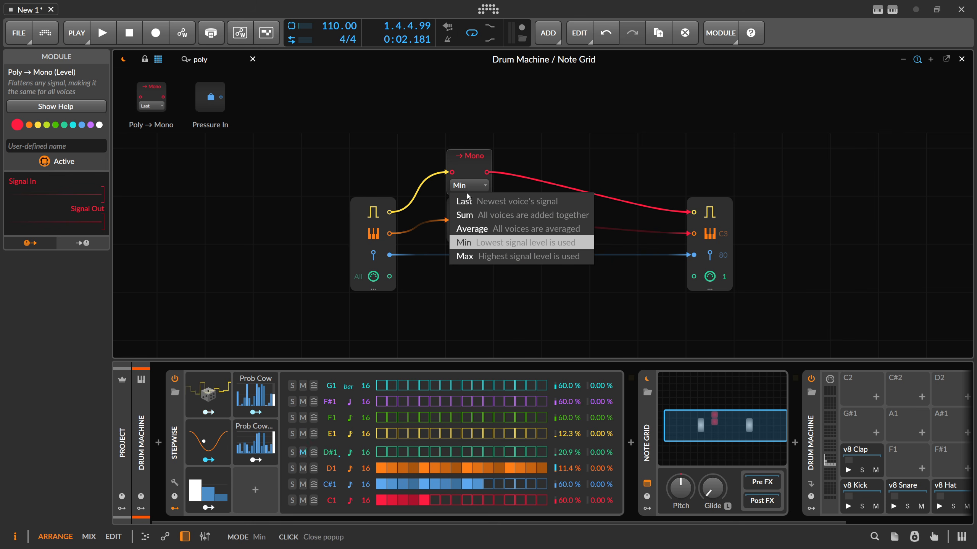
left_click(475, 171)
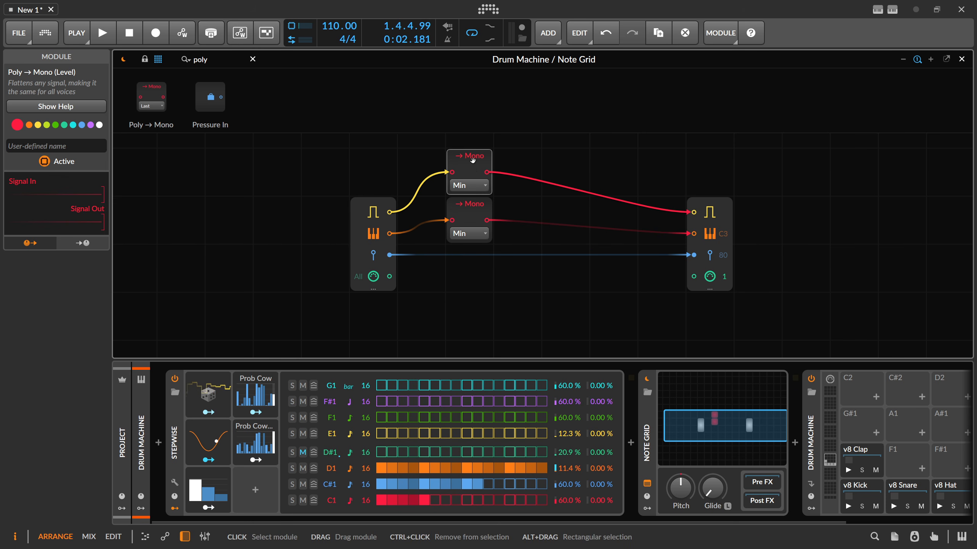
Delete the gate path's Poly → Mono module and move the pitch path's module lower, then play the beat and stop it.
key("Delete")
left_click_drag(473, 206, 521, 255)
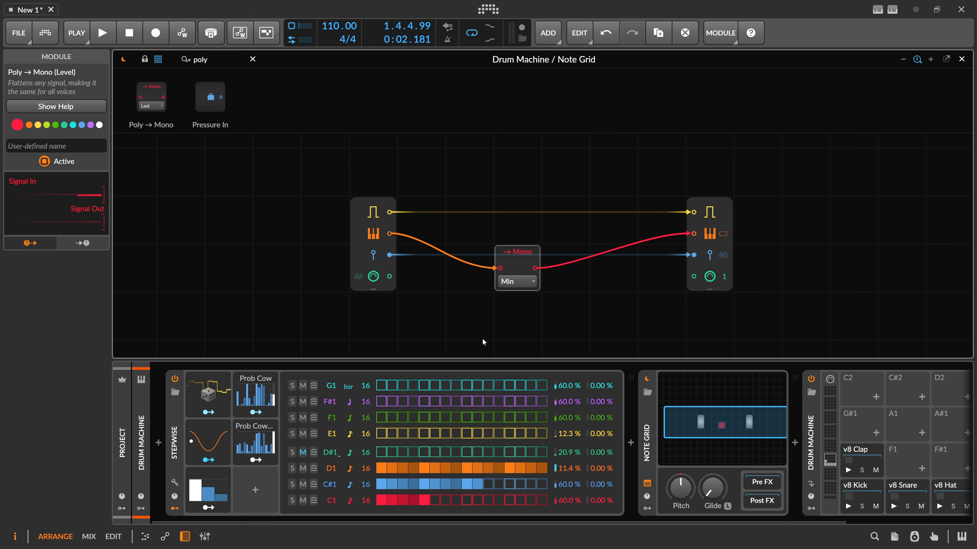
key("space")
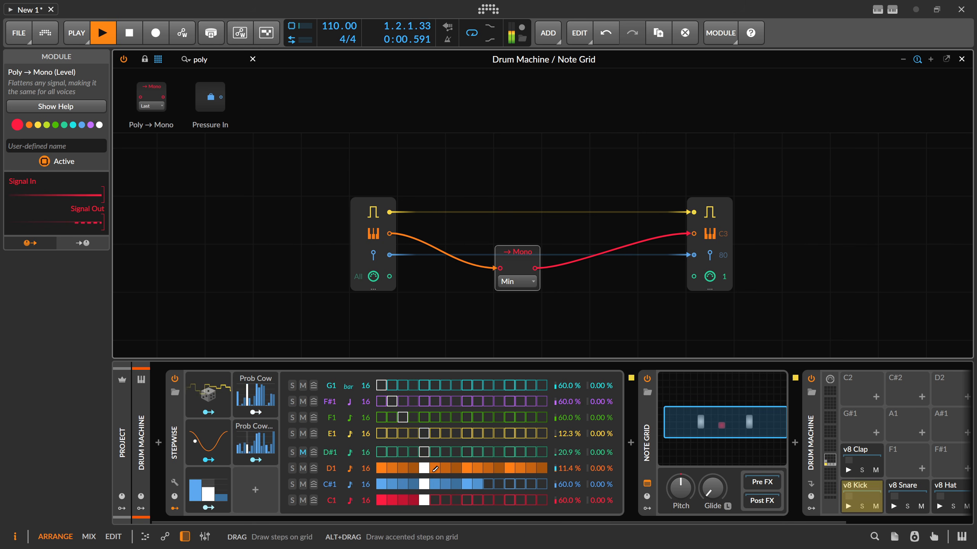
key("space")
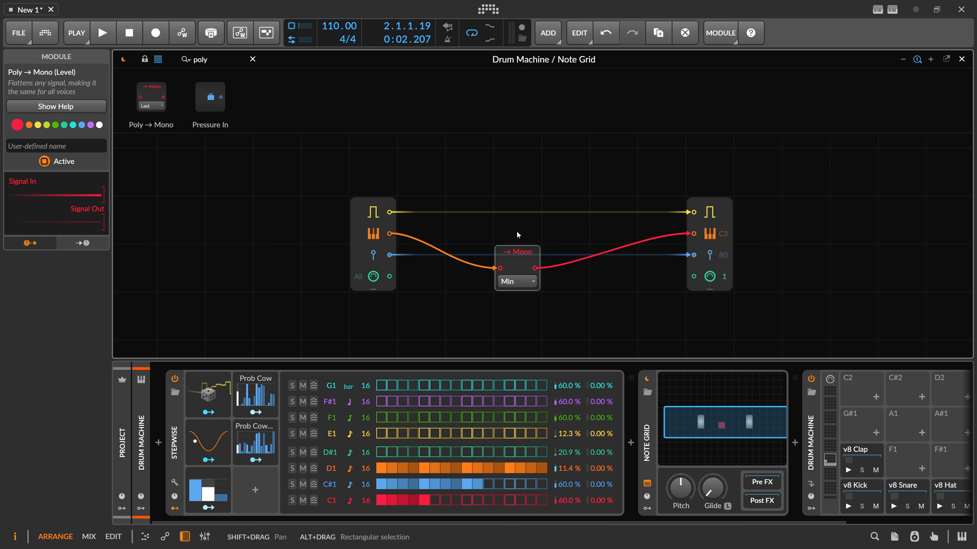
Disable the Note Grid and reduce the pattern to C1 hits on steps 1 and 10 and C#1 hits on steps 5 and 13.
left_click(647, 379)
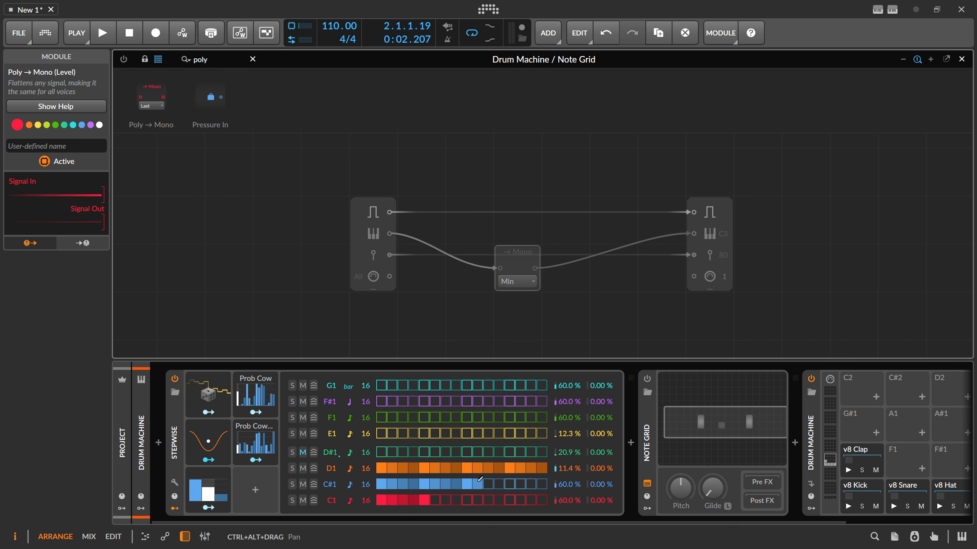
mouse_move(479, 485)
left_mouse_down()
mouse_move(395, 486)
mouse_move(446, 499)
left_mouse_up()
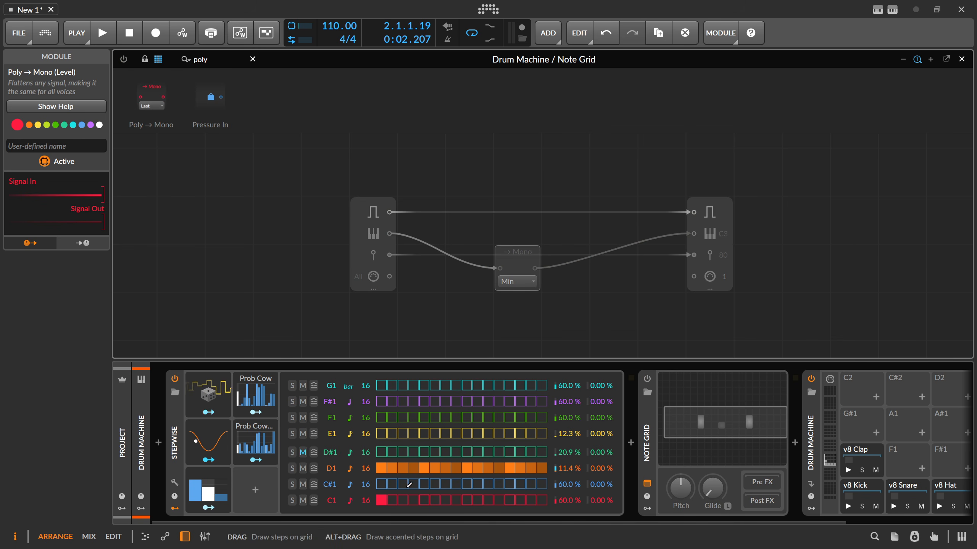
left_click(424, 484)
left_click(479, 501)
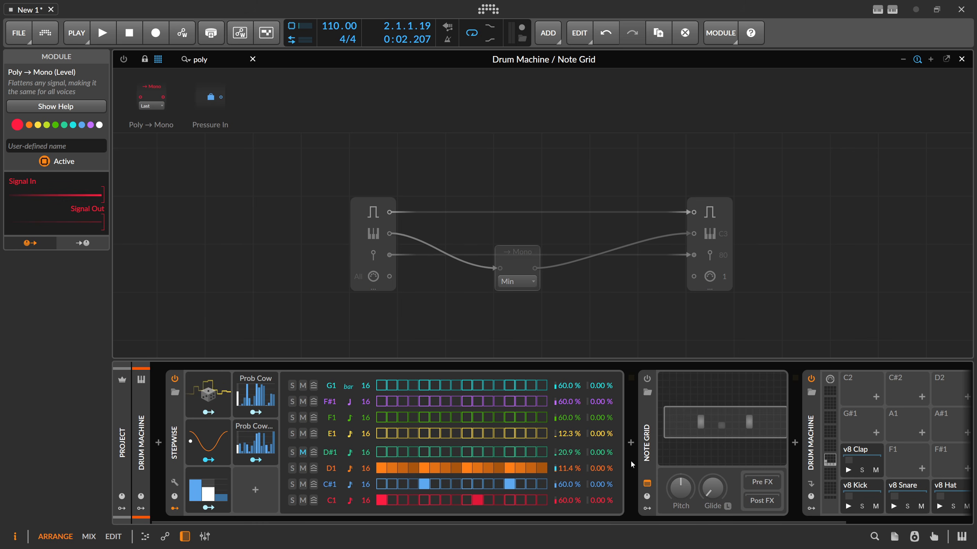
Close the Note Grid editor and insert the Stepwise Split preset between Stepwise and the Note Grid.
left_click(647, 430)
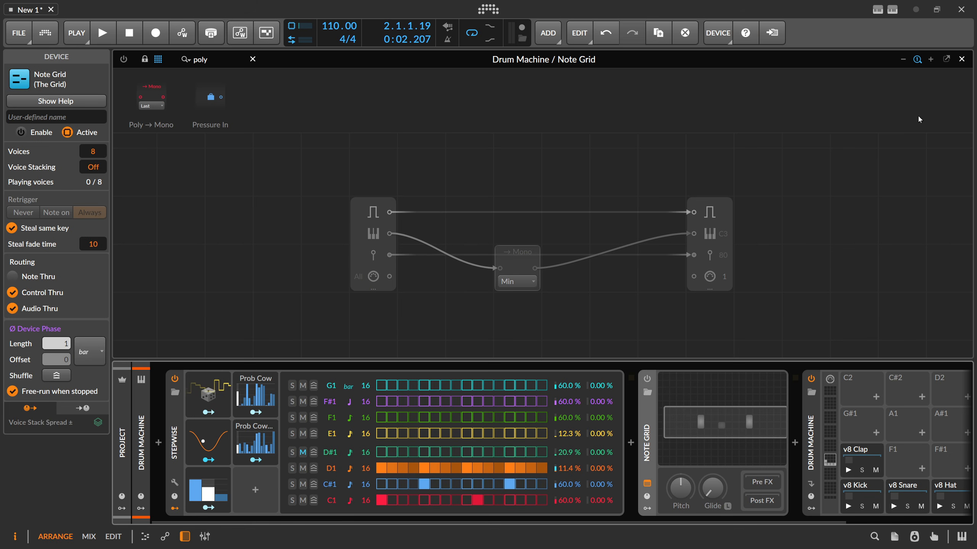
left_click(963, 59)
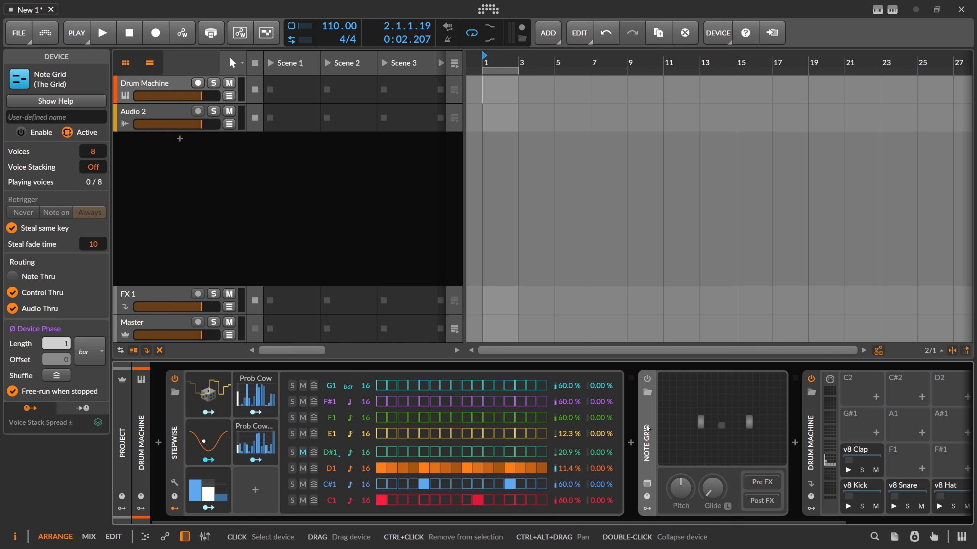
left_click(631, 443)
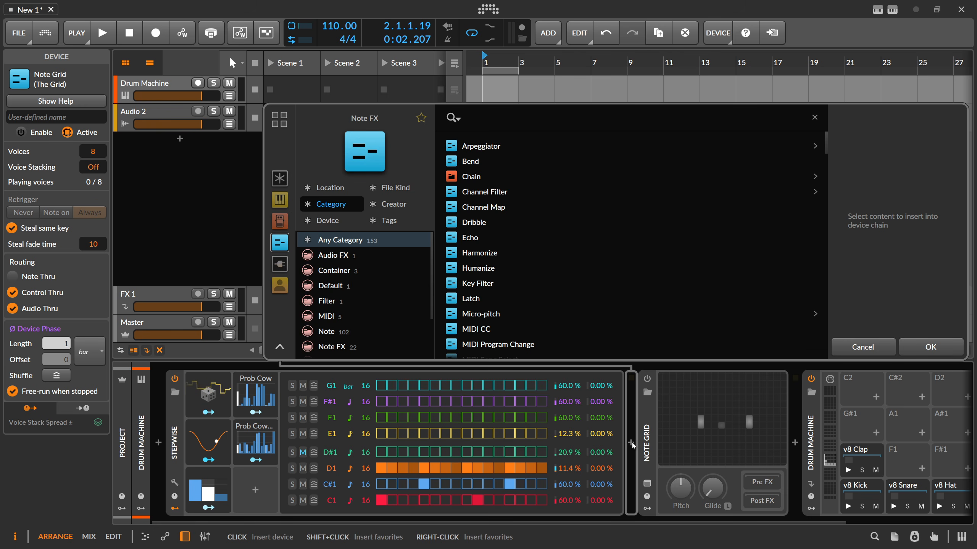
type("step")
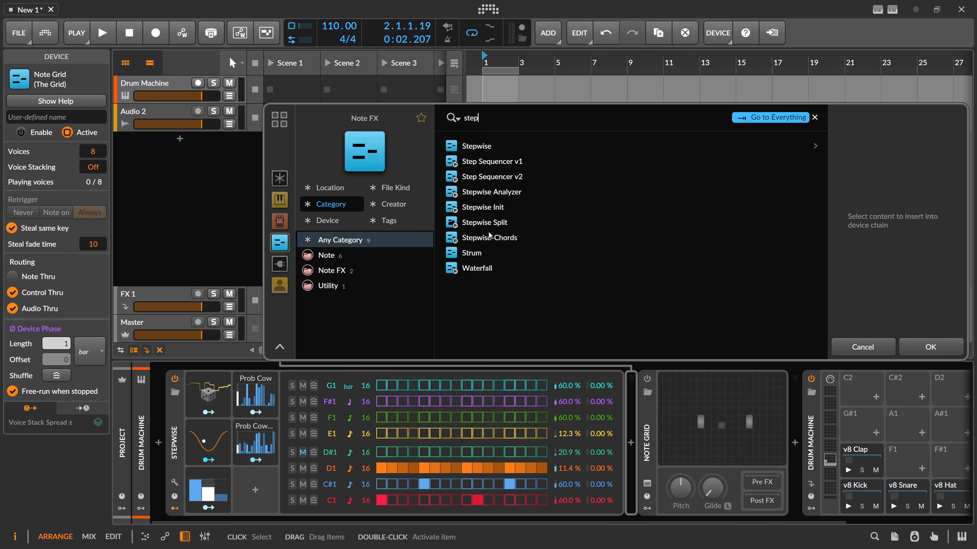
double_click(487, 227)
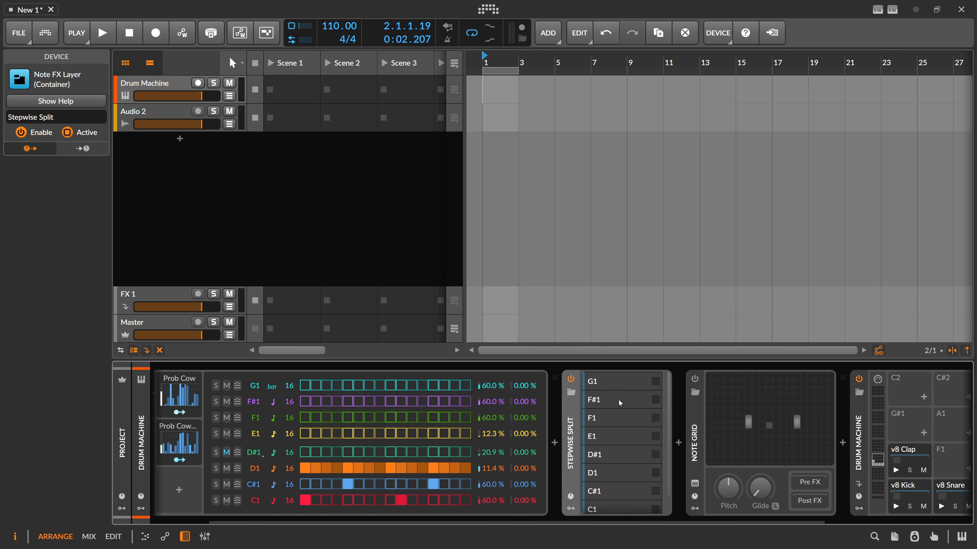
Examine the G1, C1, C#1 and D1 layers of Stepwise Split, playing the beat to watch the layers' note activity.
scroll(572, 522, "right", 3)
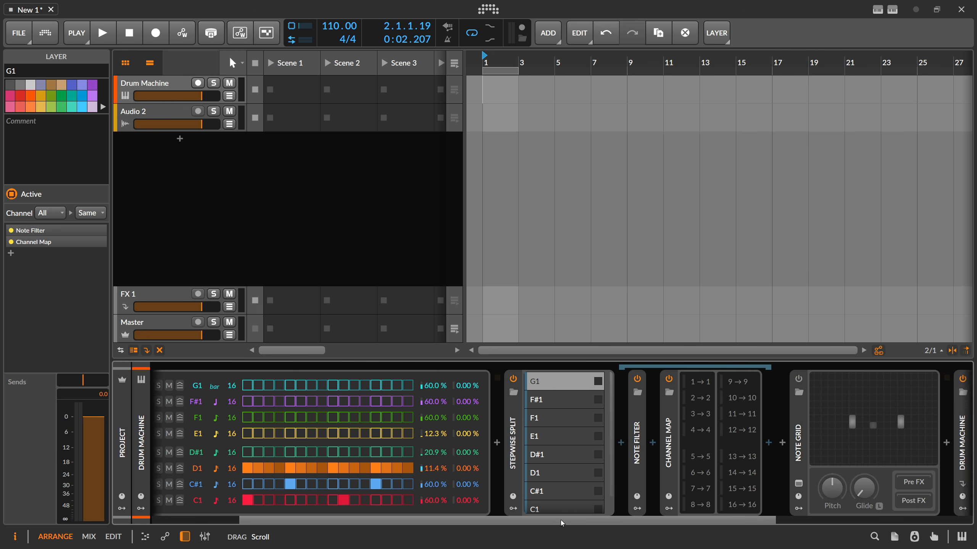
mouse_move(571, 522)
left_mouse_down()
mouse_move(531, 522)
mouse_move(562, 521)
left_mouse_up()
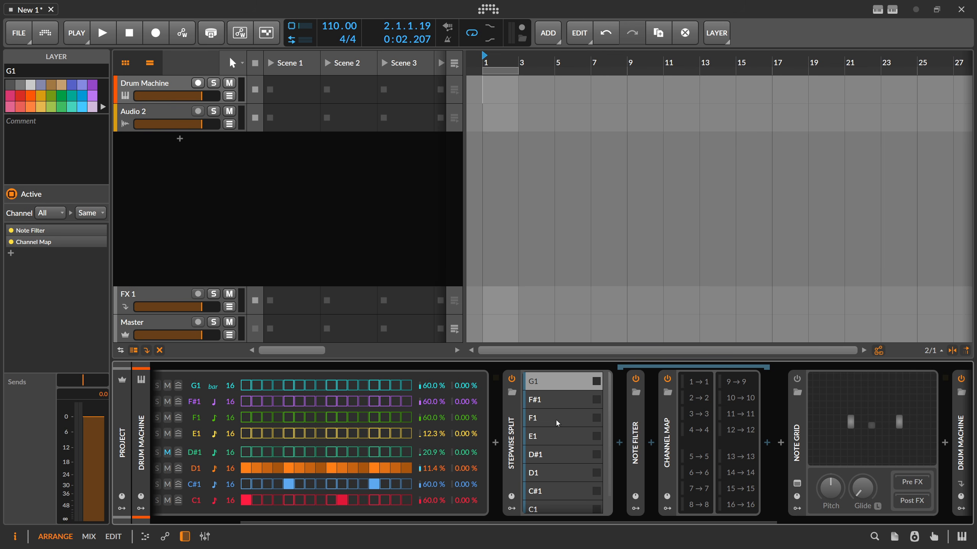
left_click(559, 510)
key("space")
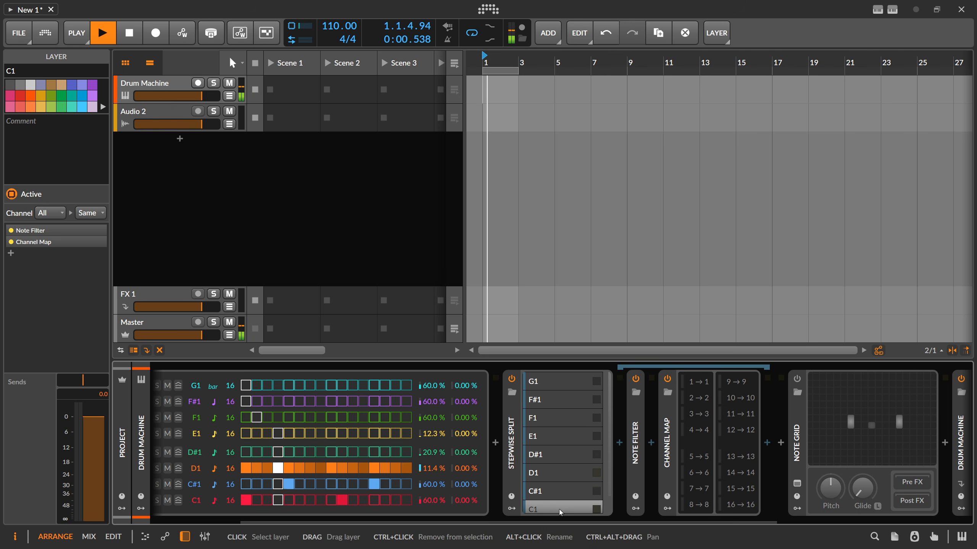
scroll(554, 513, "down", 1)
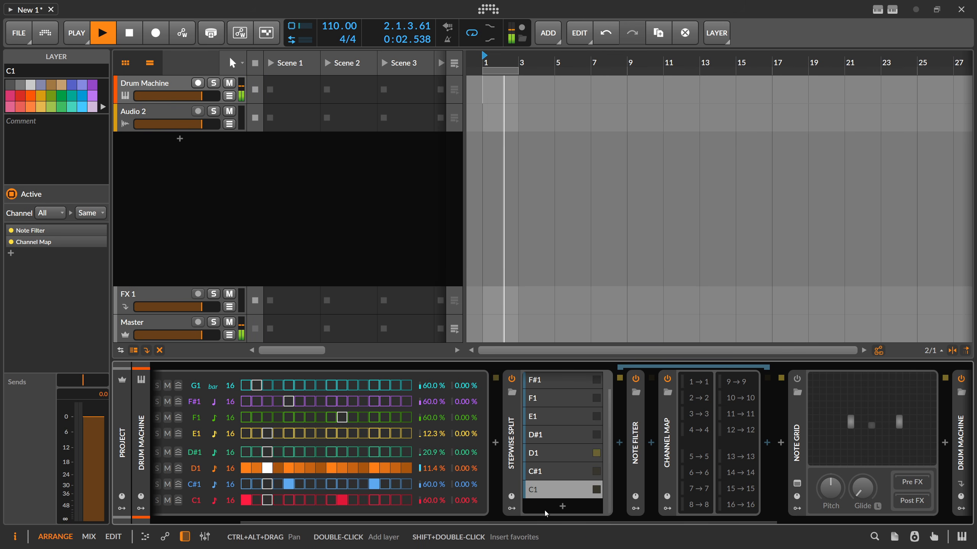
key("space")
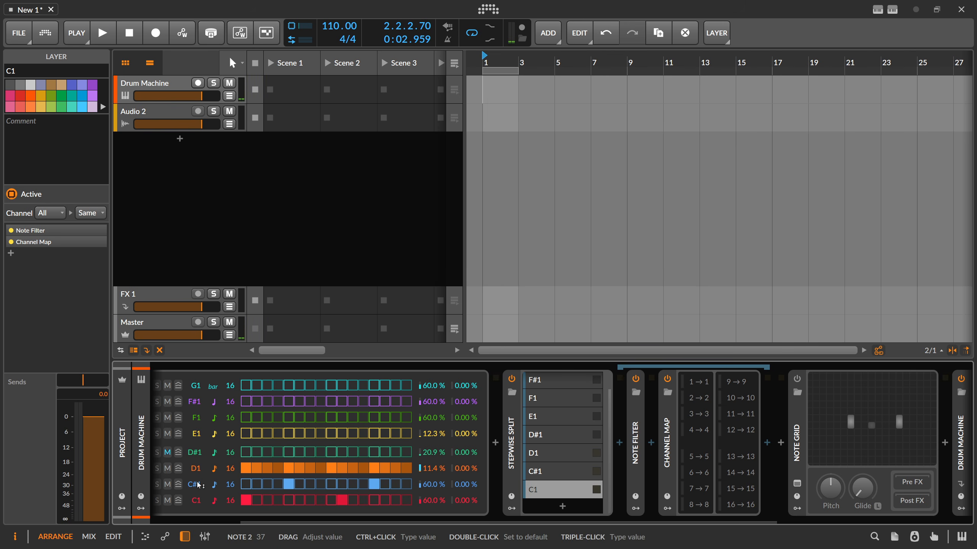
left_click(548, 474)
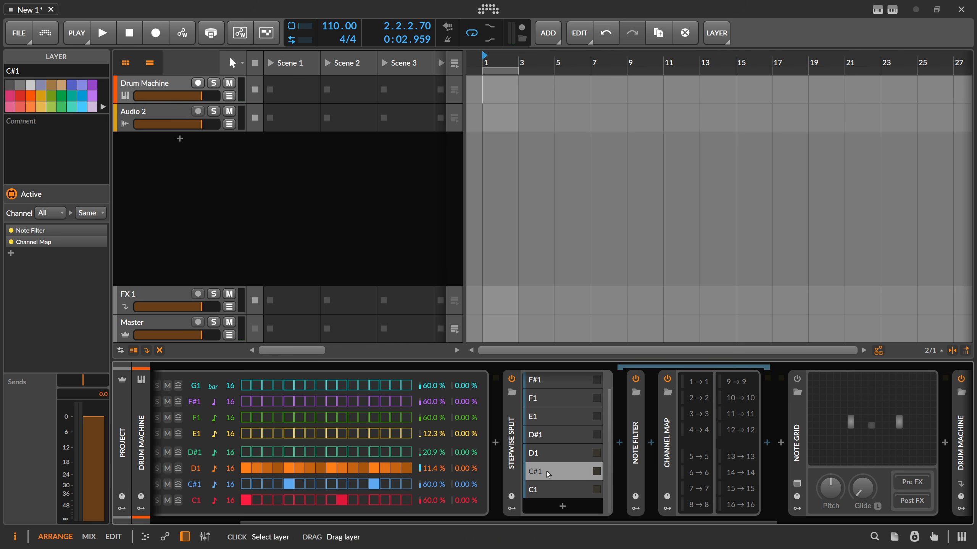
left_click(549, 454)
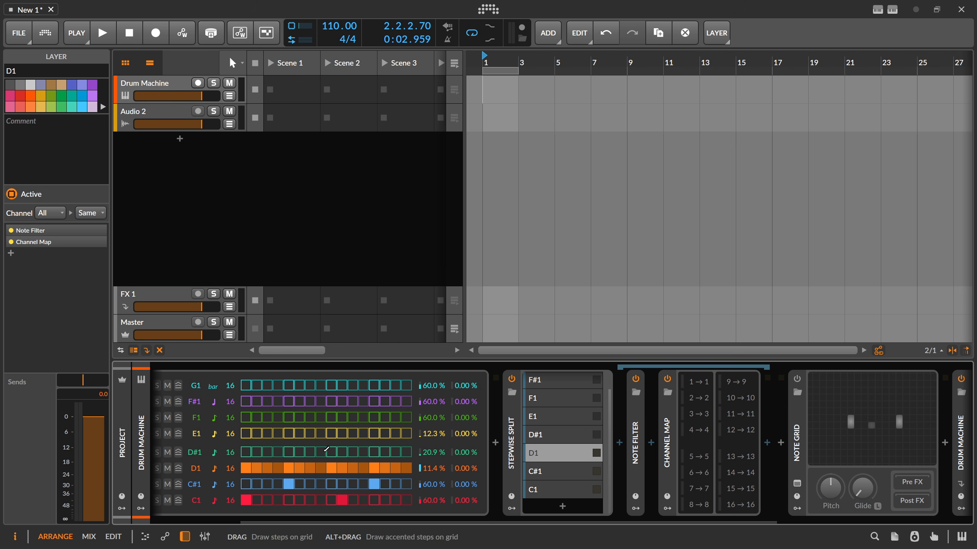
Add D#1 hits on steps 5 and 10 and an E1 hit on step 3, then play the beat and stop it.
left_click(291, 452)
left_click(348, 452)
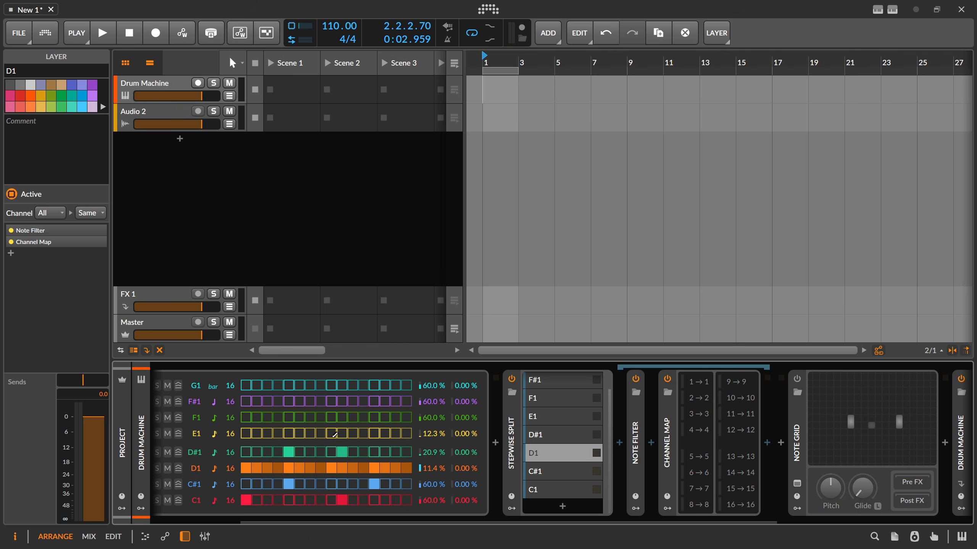
left_click(265, 432)
key("space")
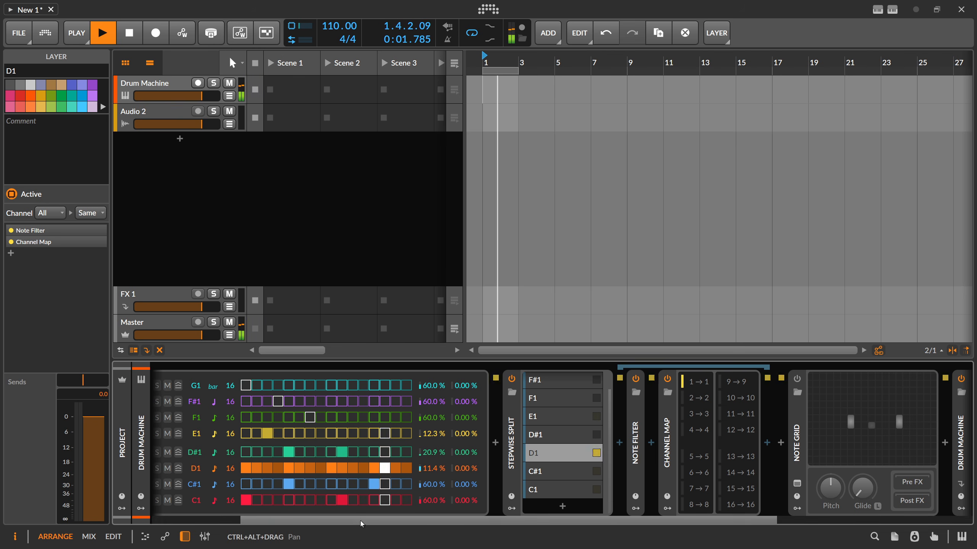
scroll(331, 500, "left", 3)
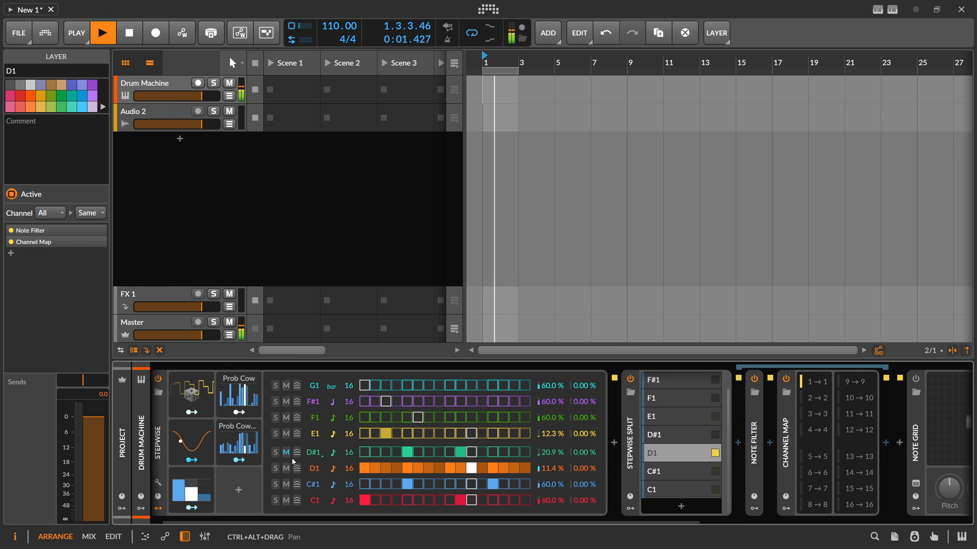
key("space")
Check the modulation routings of the D#1 row's mute, set the row's velocity to 26.0 %, and play the beat.
right_click(286, 433)
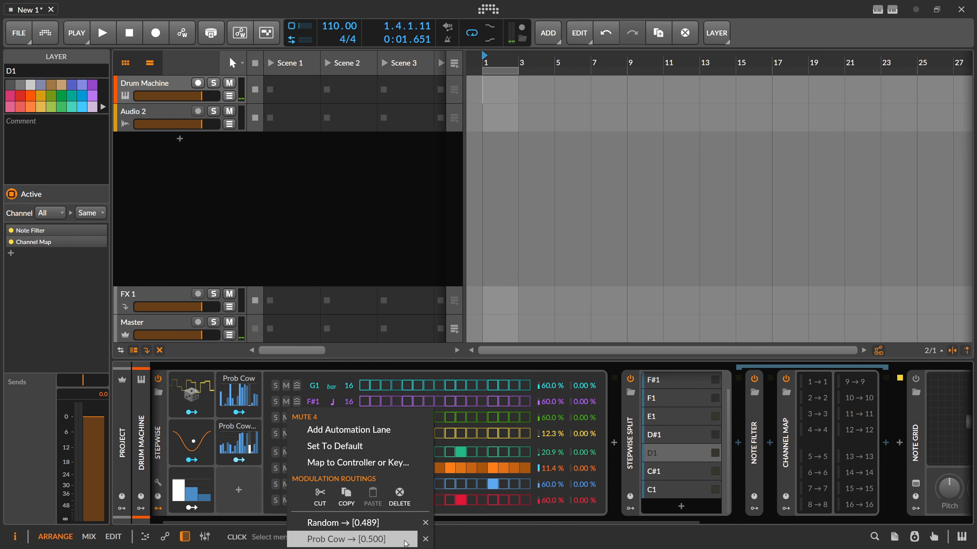
key("Escape")
key("space")
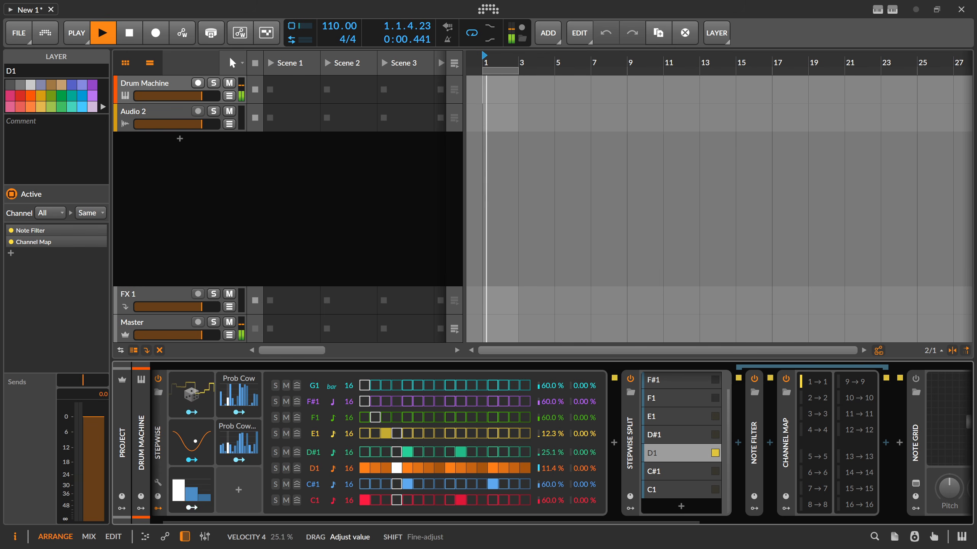
left_click_drag(404, 522, 534, 524)
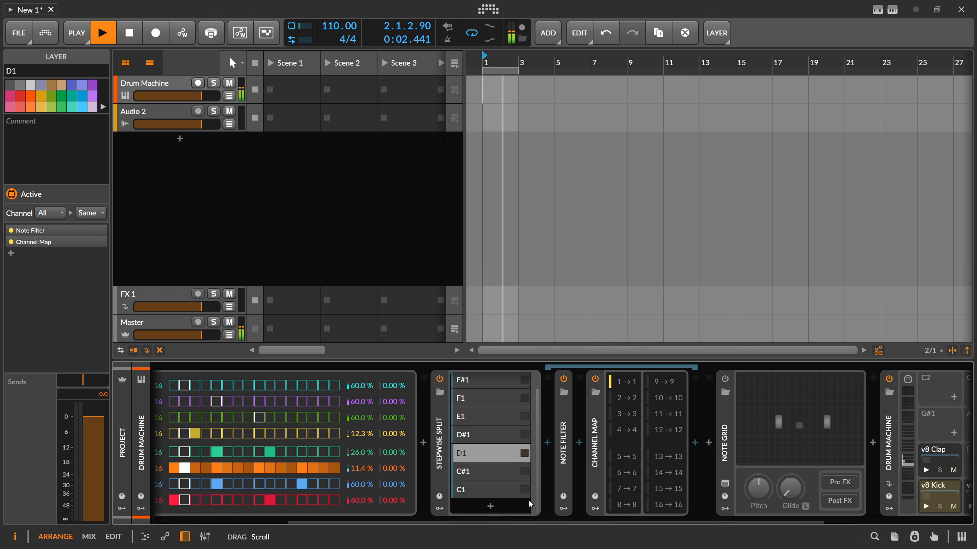
key("space")
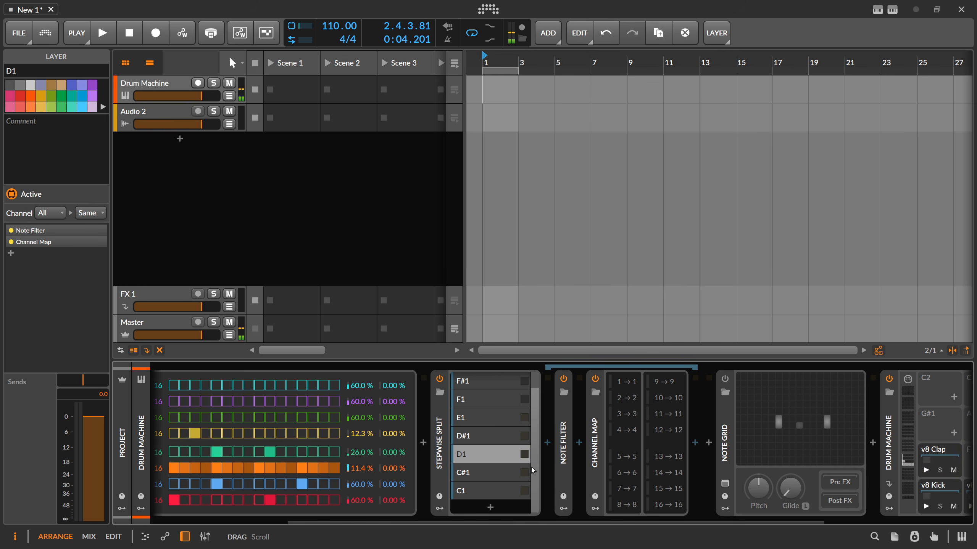
scroll(535, 465, "up", 1)
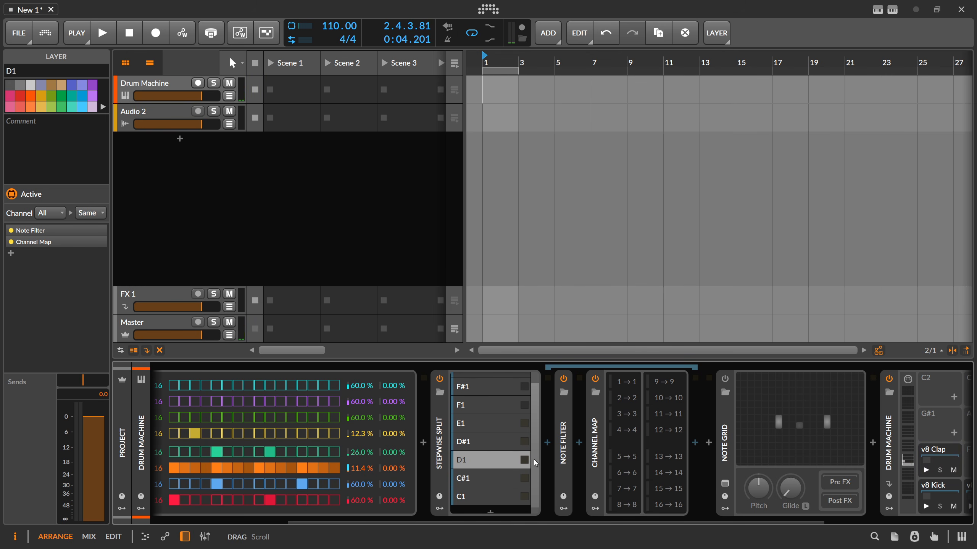
key("space")
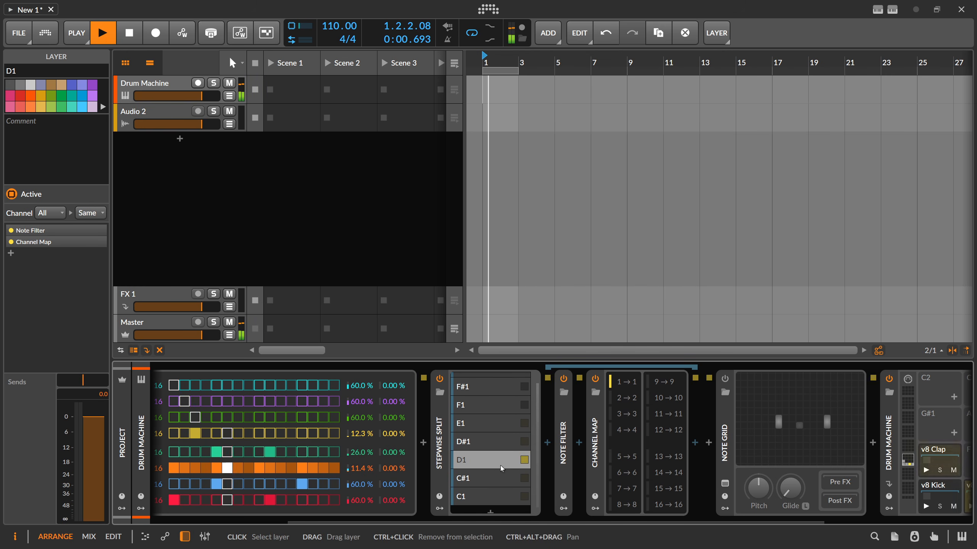
key("space")
Go through the E1, D#1, D1, C#1 and C1 layers of Stepwise Split to compare their device chains.
left_click(498, 424)
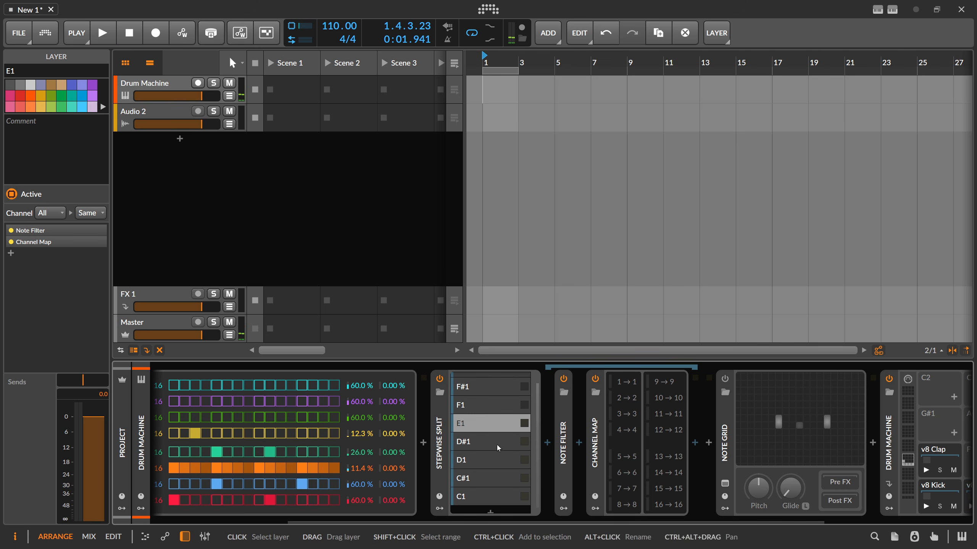
scroll(510, 445, "up", 1)
left_click(498, 456)
left_click(485, 475)
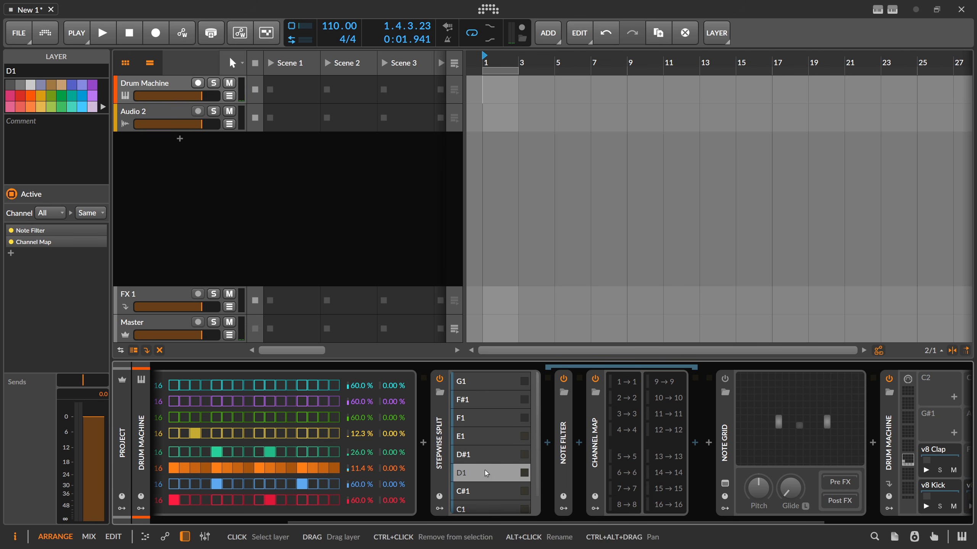
scroll(486, 479, "down", 1)
left_click(486, 477)
left_click(506, 494)
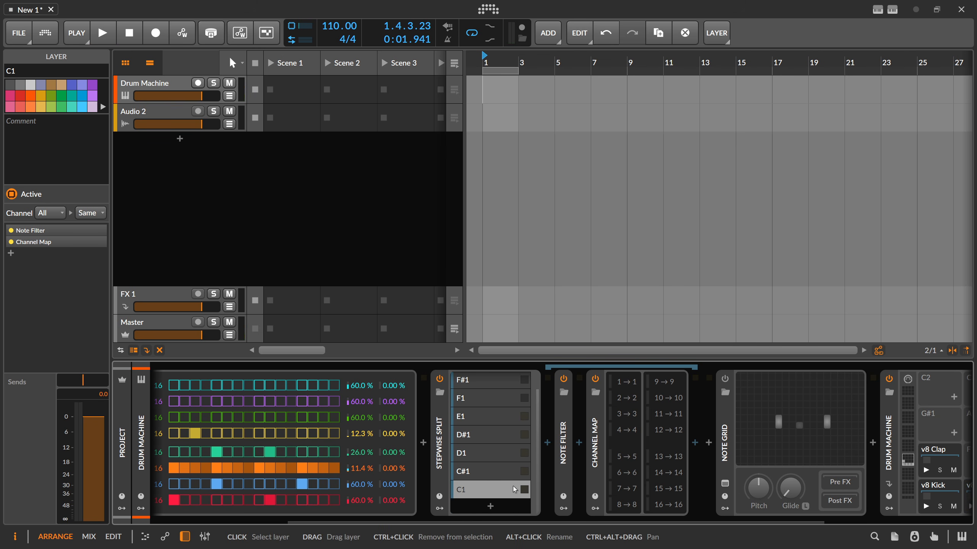
left_click(484, 472)
scroll(485, 477, "up", 1)
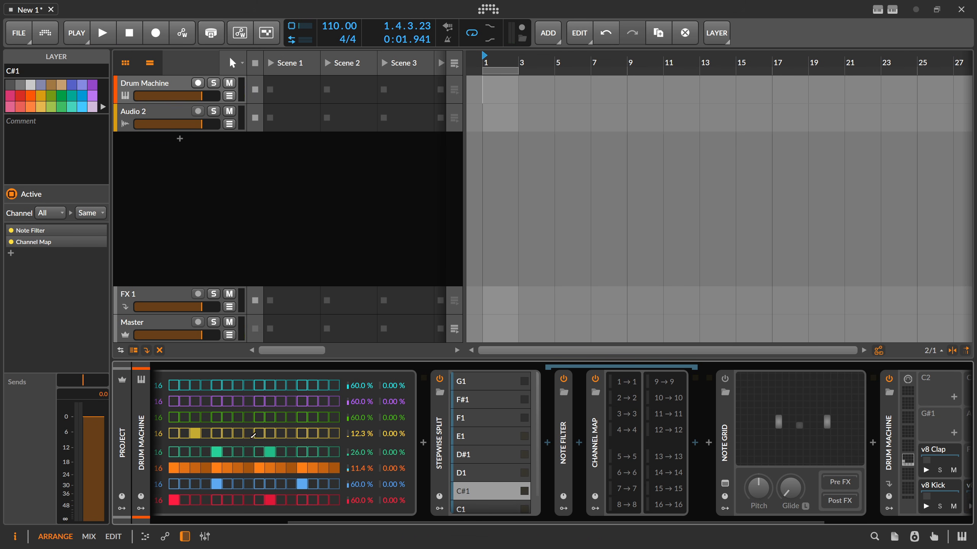
Examine the Note Filter and Channel Map of the C#1 layer, playing the beat to watch the note activity.
left_click_drag(372, 522, 286, 522)
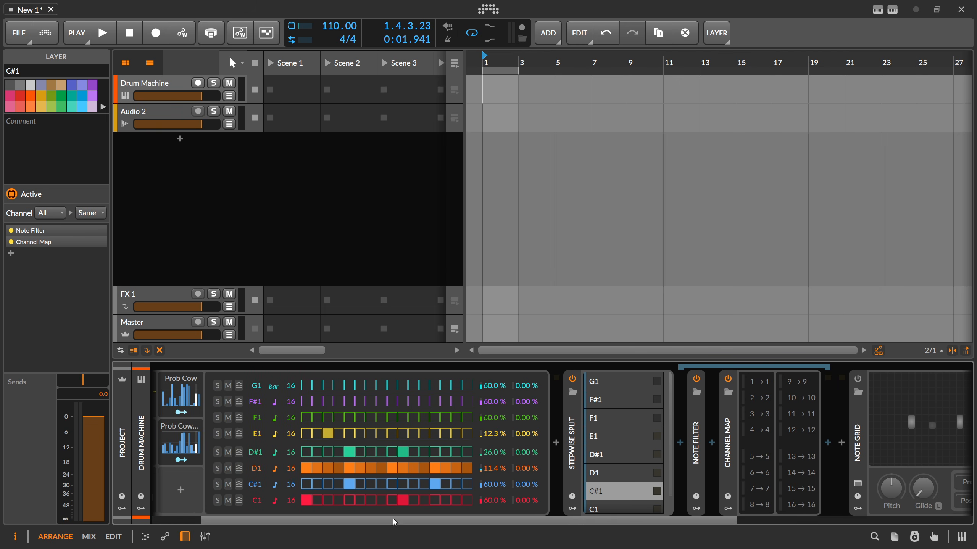
left_click_drag(393, 523, 489, 525)
key("space")
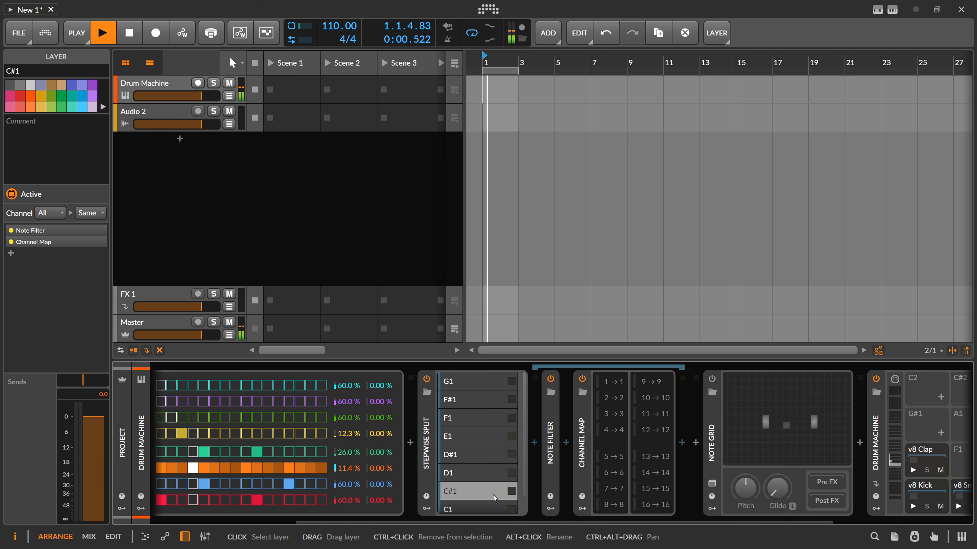
key("space")
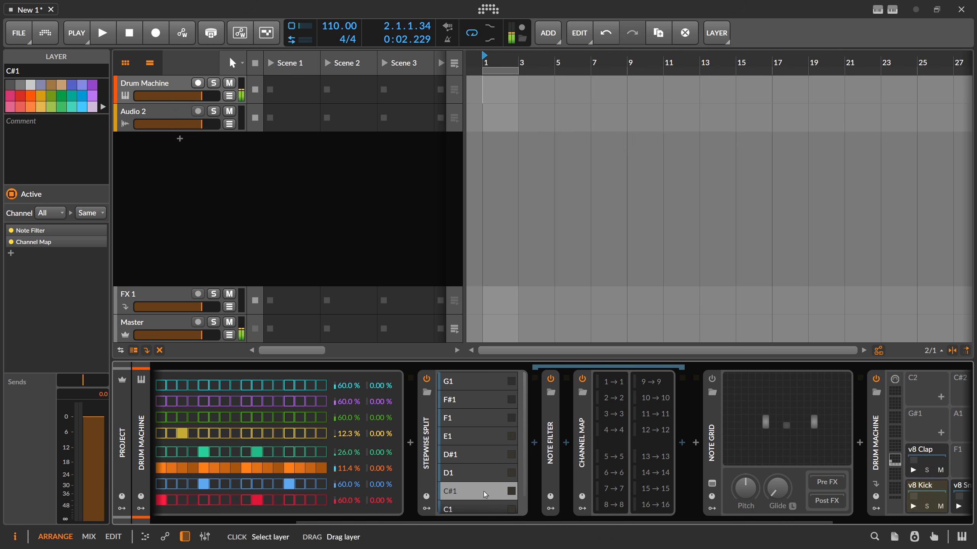
double_click(551, 463)
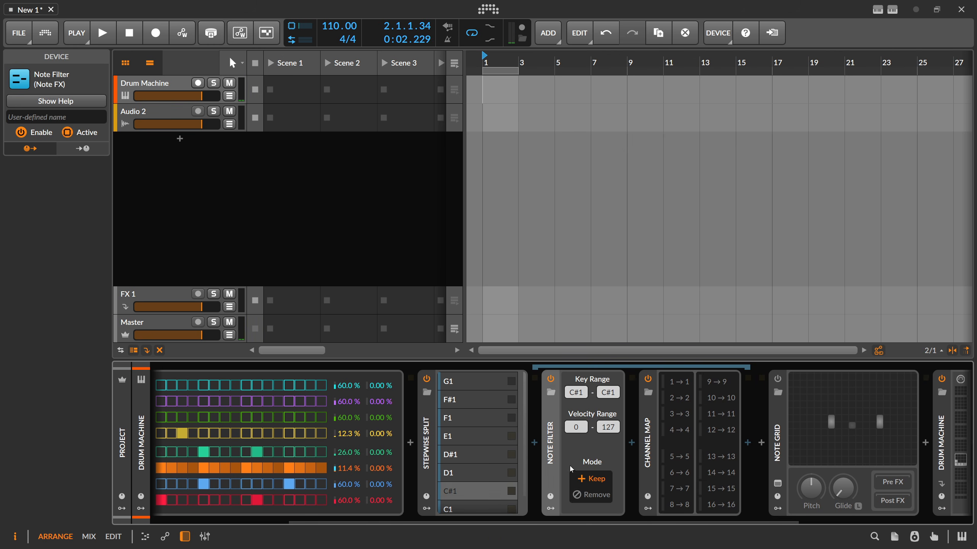
double_click(551, 446)
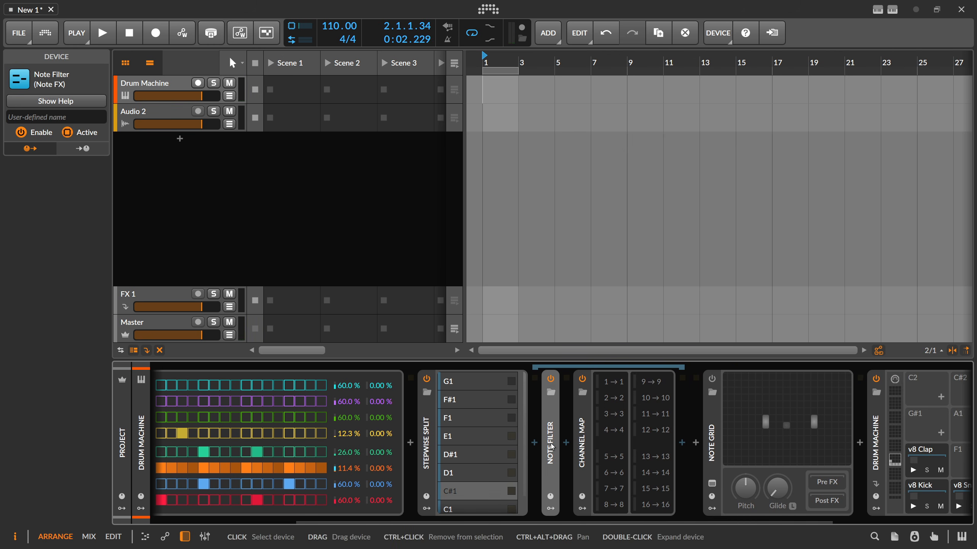
scroll(549, 523, "right", 2)
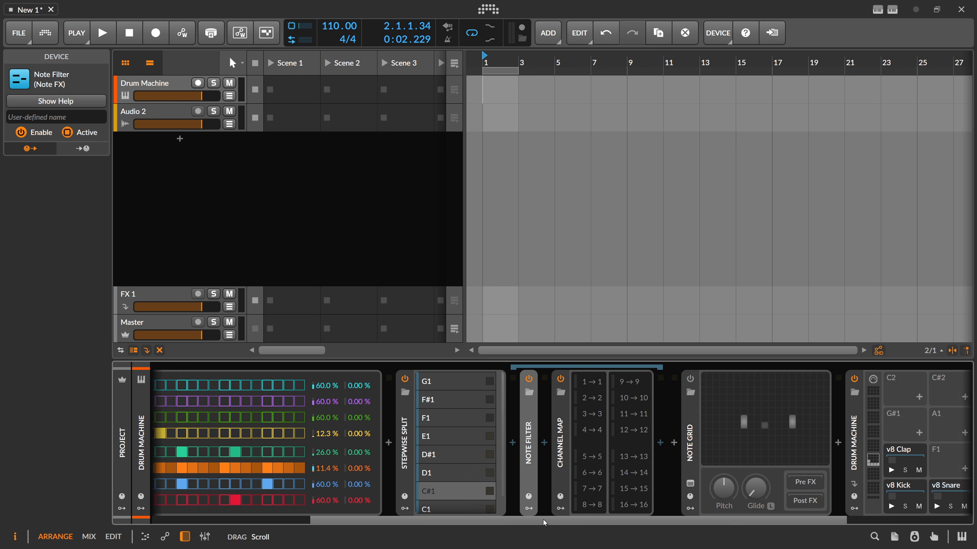
key("space")
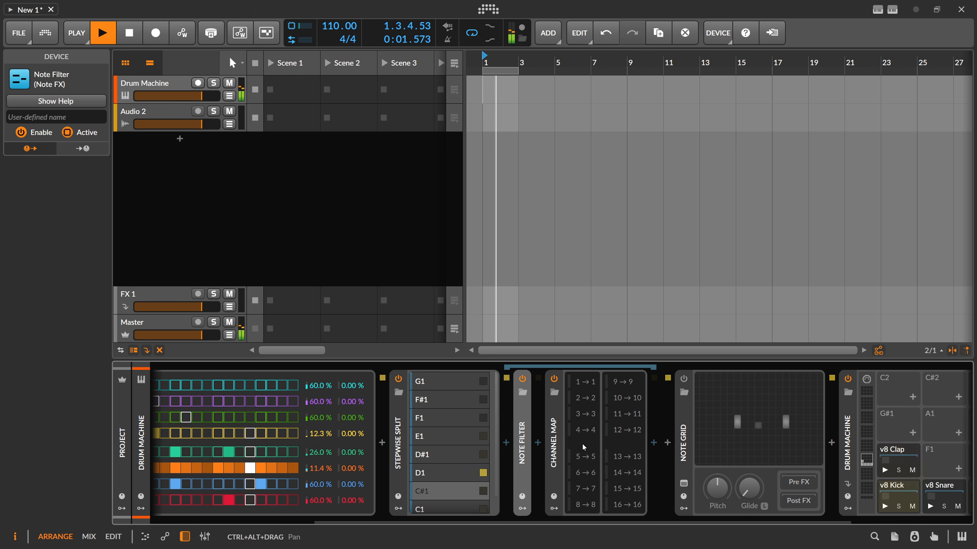
key("space")
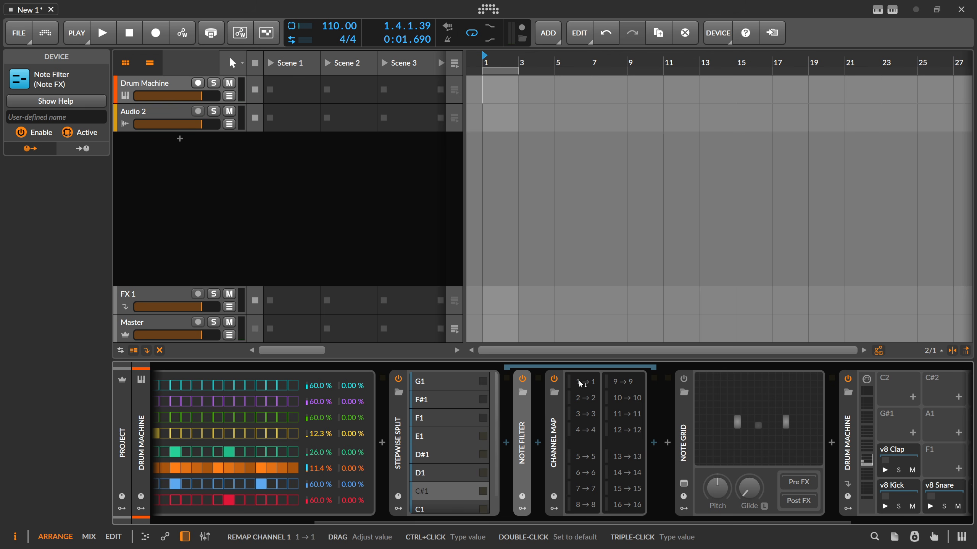
Examine the Stepwise device's Use MIDI Channels option and the C#1 layer's Channel Map, then play the beat briefly.
scroll(182, 444, "left", 10)
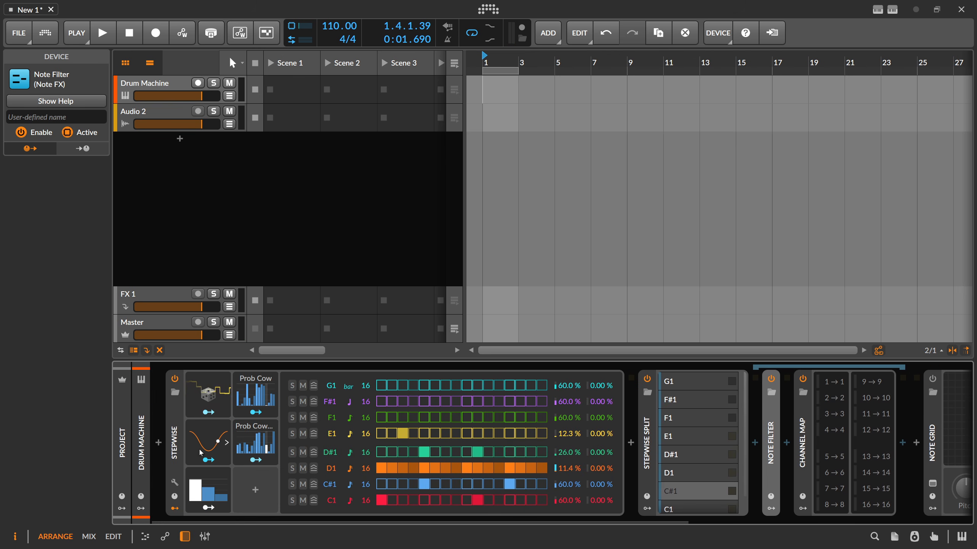
left_click(182, 444)
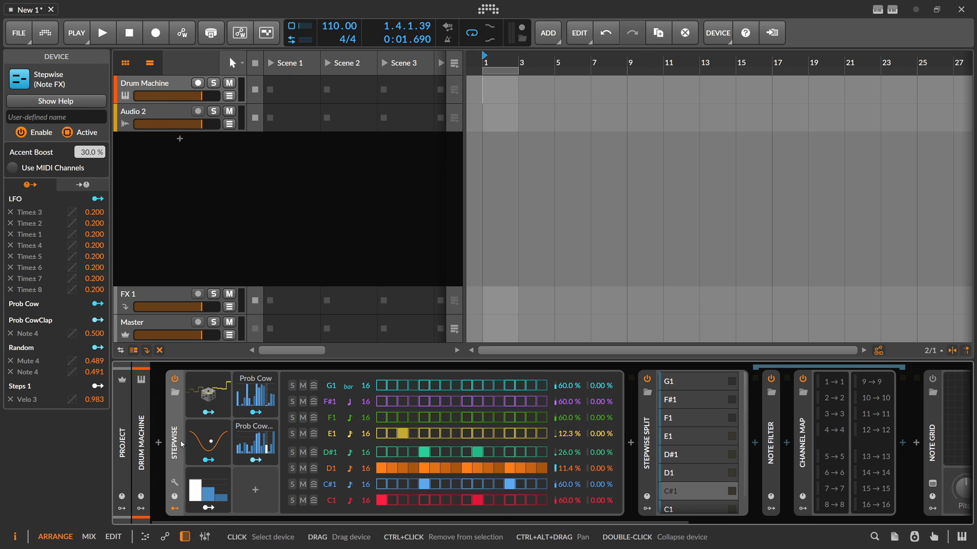
left_click(12, 169)
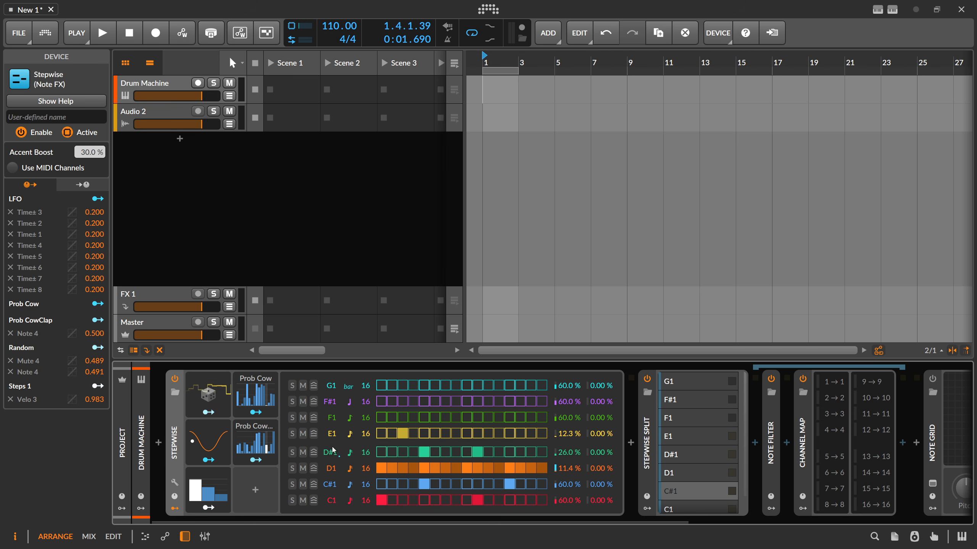
scroll(322, 516, "right", 3)
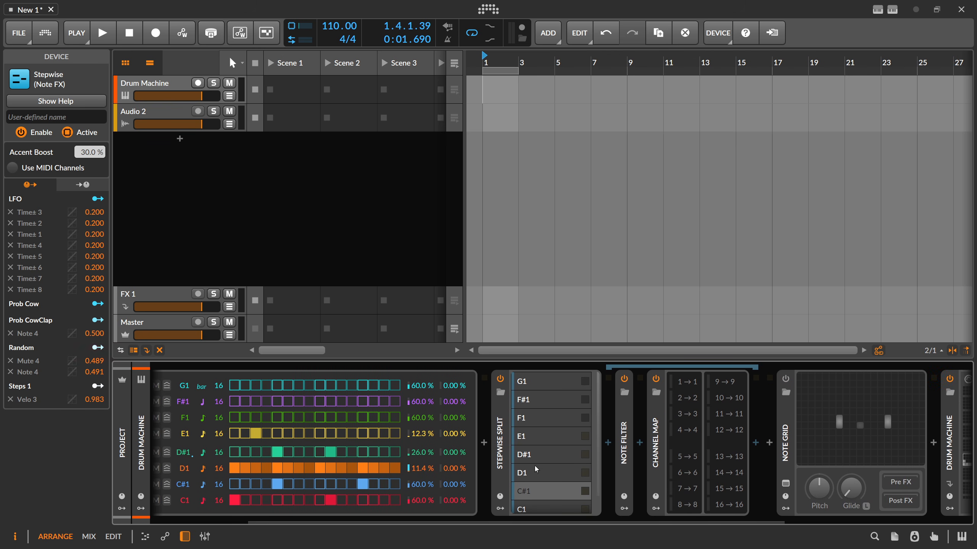
scroll(481, 516, "right", 2)
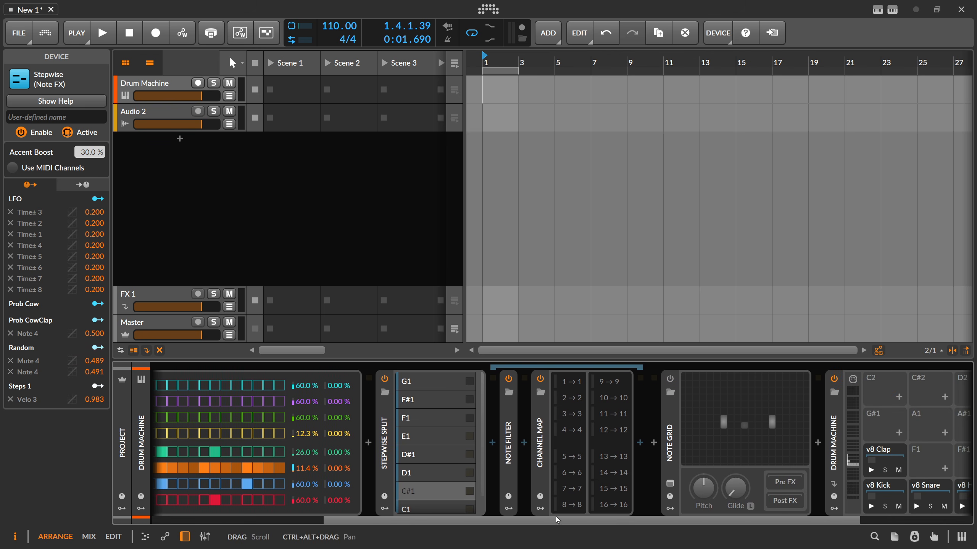
left_click_drag(449, 522, 322, 519)
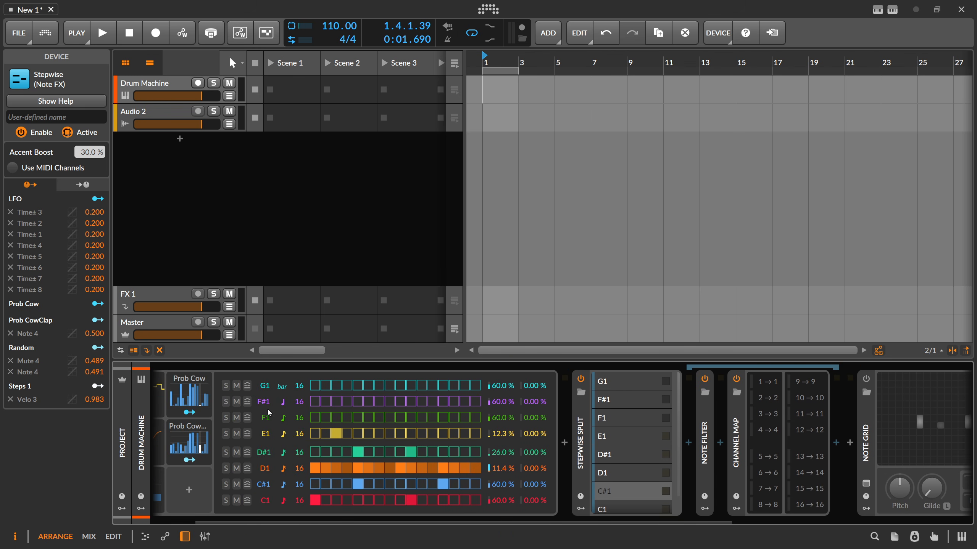
left_click_drag(273, 522, 442, 520)
key("space")
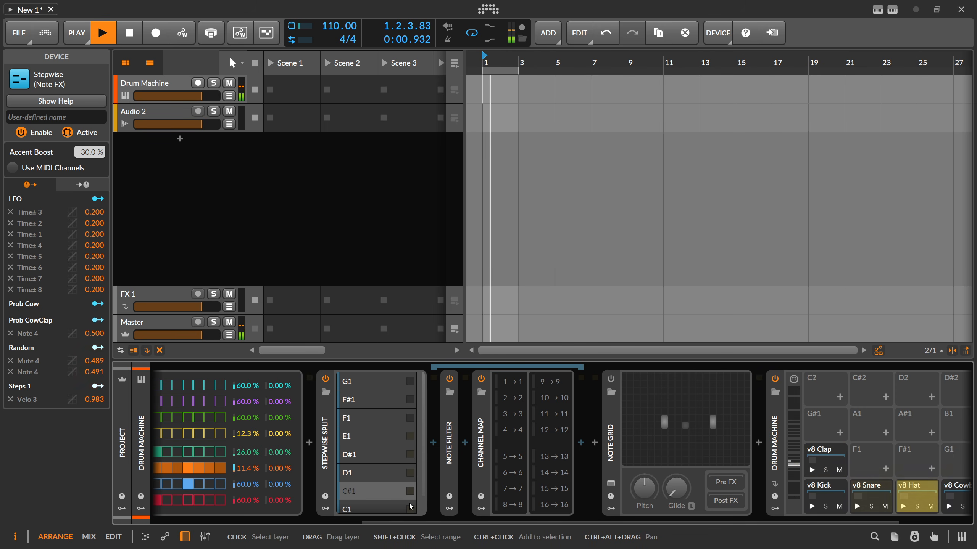
key("space")
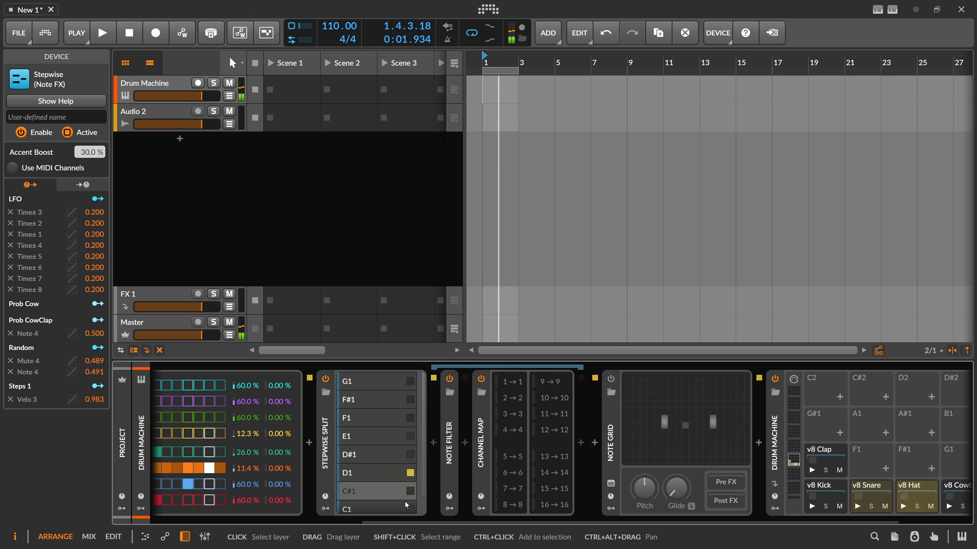
Insert Note Repeats after the Channel Map in the C#1 layer and set its repeat rate to 0.50x while playing the beat.
left_click(581, 443)
type("re")
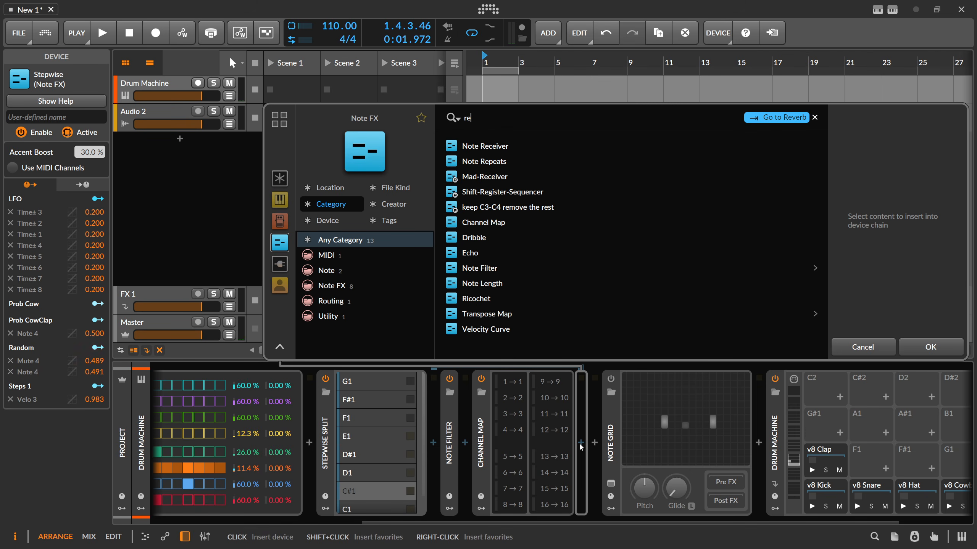
key("Down")
key("Return")
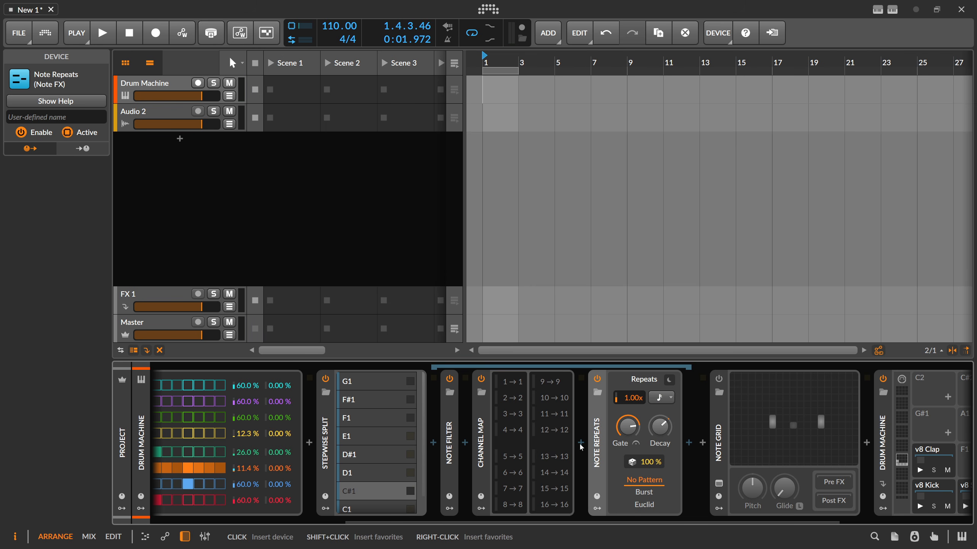
key("space")
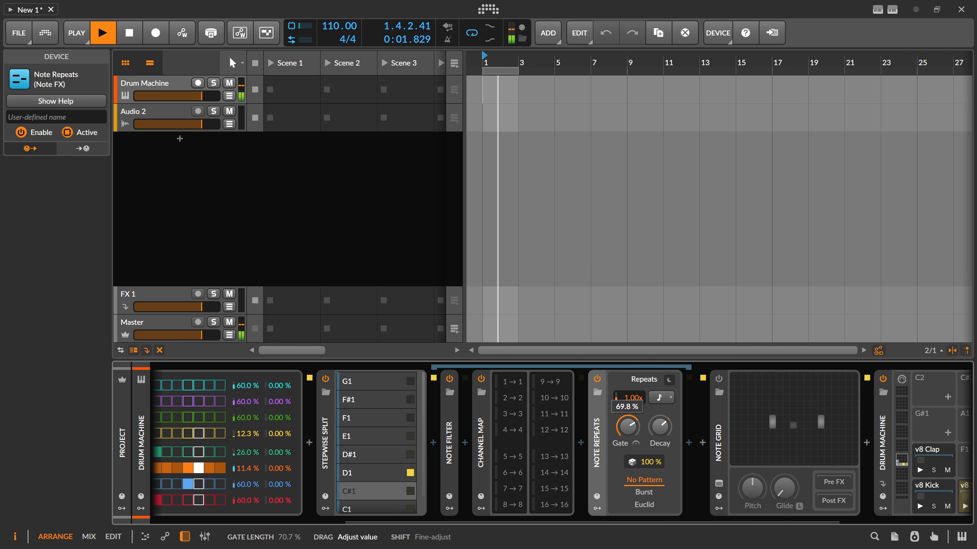
left_click_drag(631, 426, 630, 418)
mouse_move(632, 398)
left_mouse_down()
mouse_move(632, 430)
mouse_move(632, 414)
left_mouse_up()
key("space")
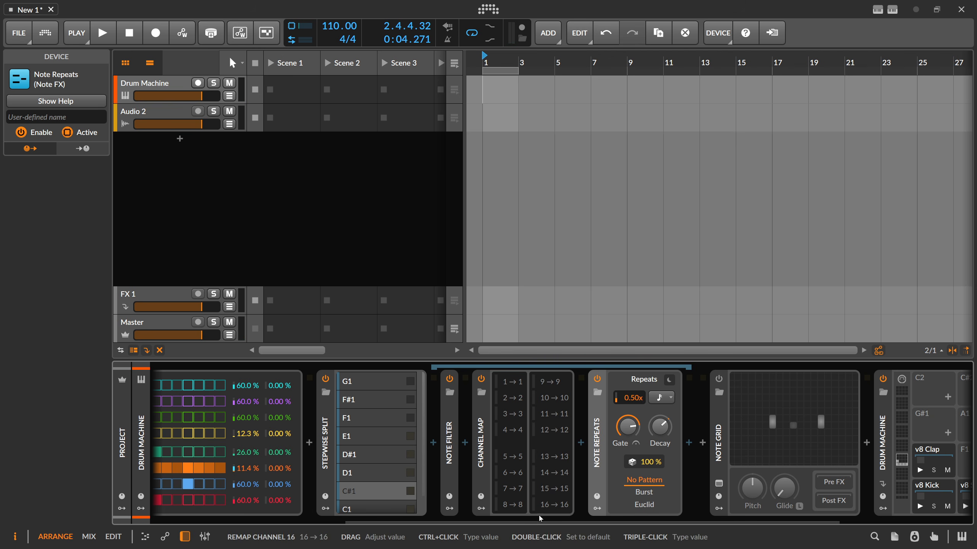
Deactivate and delete the Drum Machine, and delete the Note Grid after Stepwise Split.
left_click_drag(586, 519, 720, 516)
left_click(662, 380, "shift")
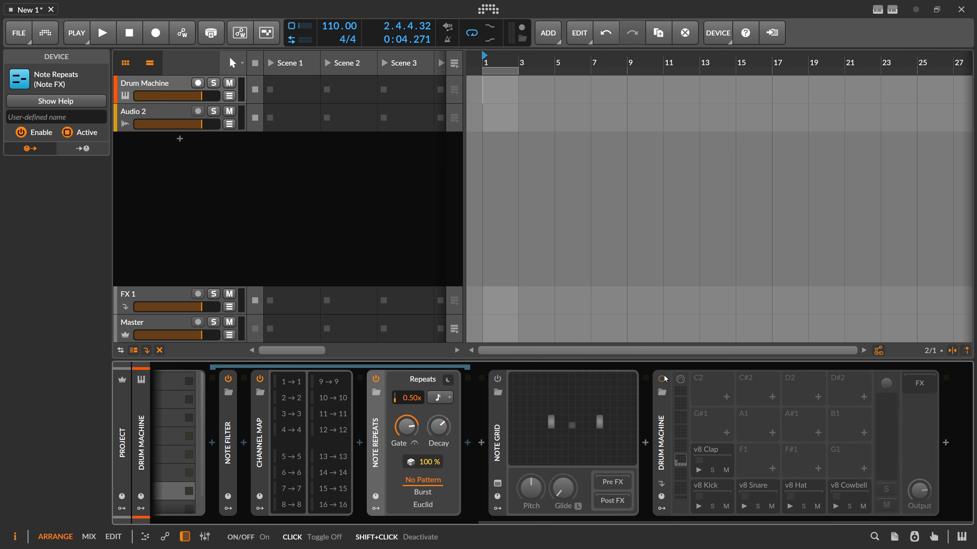
left_click(667, 422)
key("Delete")
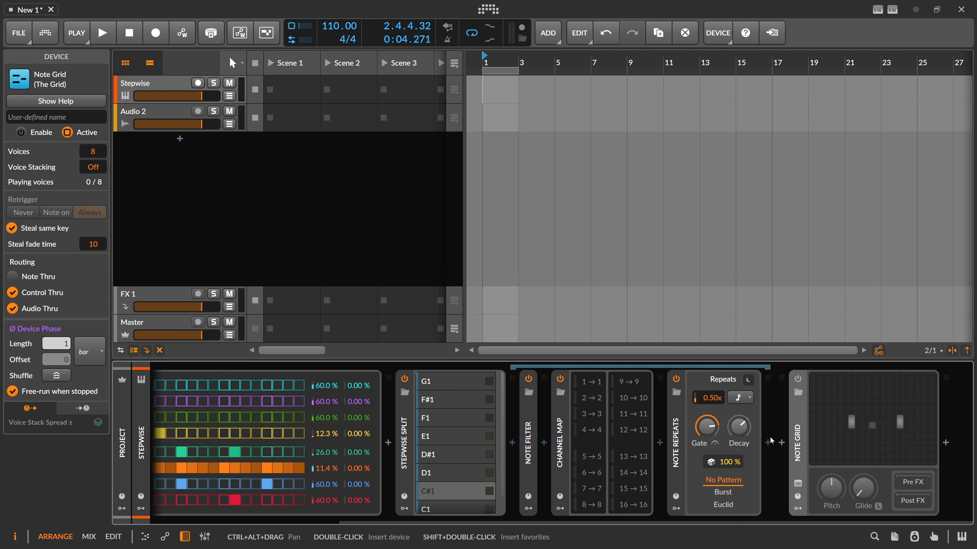
key("Delete")
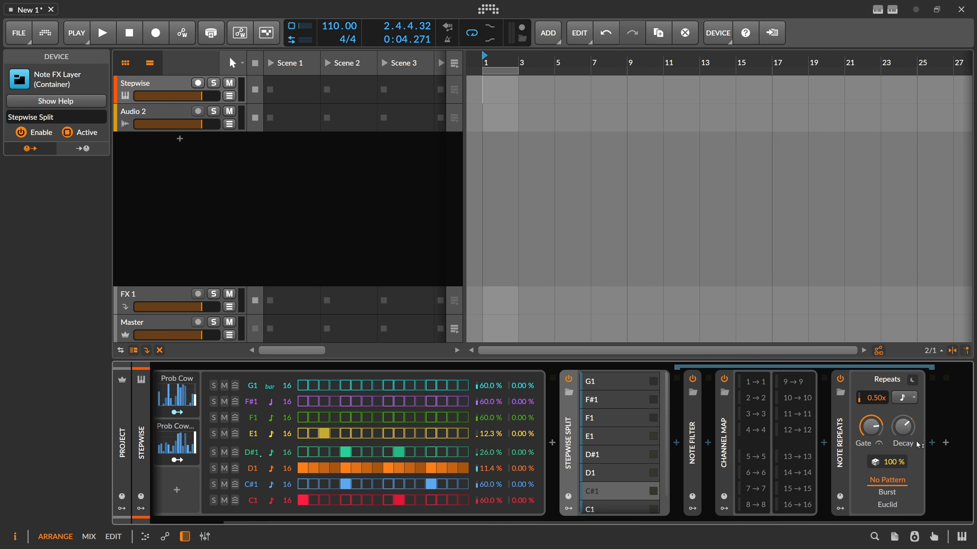
Insert a Polymer synth at the end of the device chain and play the Stepwise pattern through it.
left_click(945, 443)
type("polymer")
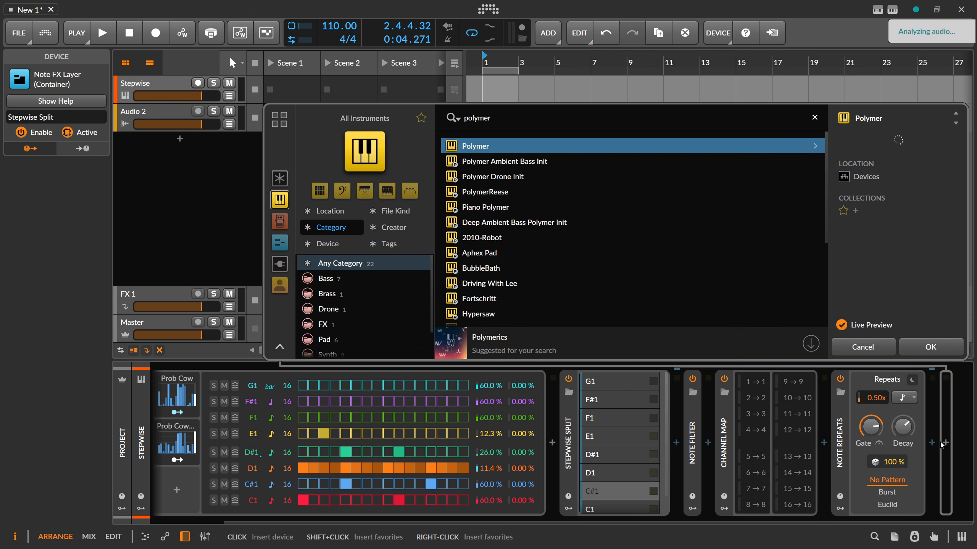
key("Return")
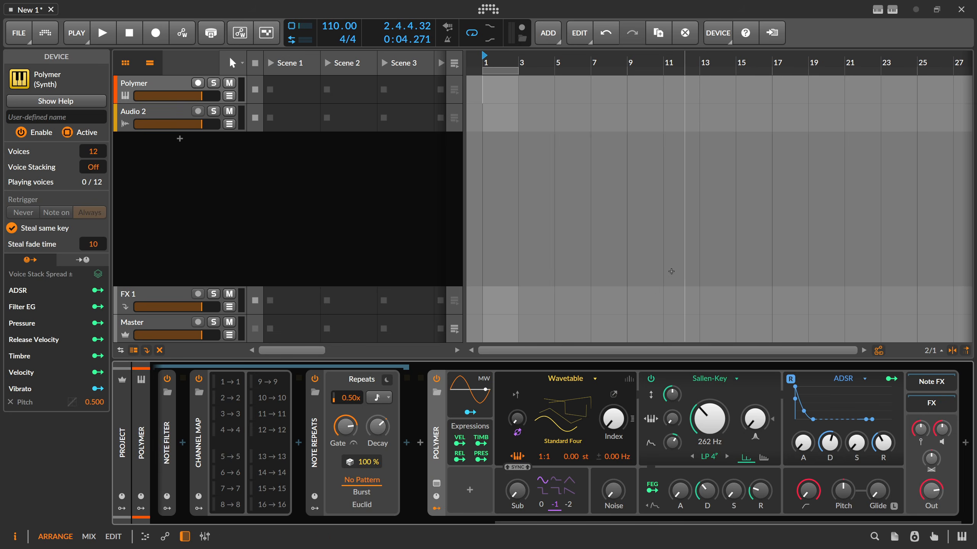
left_click_drag(532, 523, 187, 523)
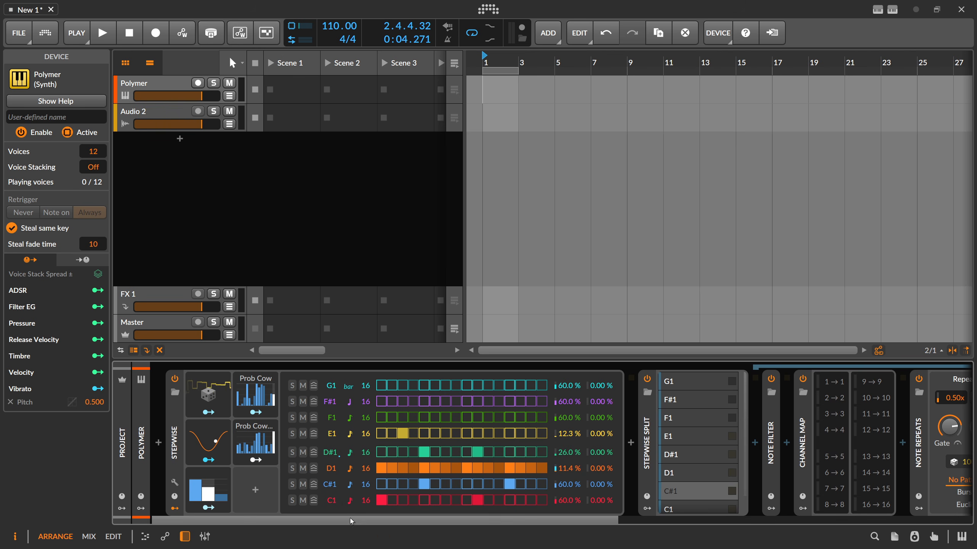
left_click_drag(349, 519, 625, 521)
key("space")
key("space")
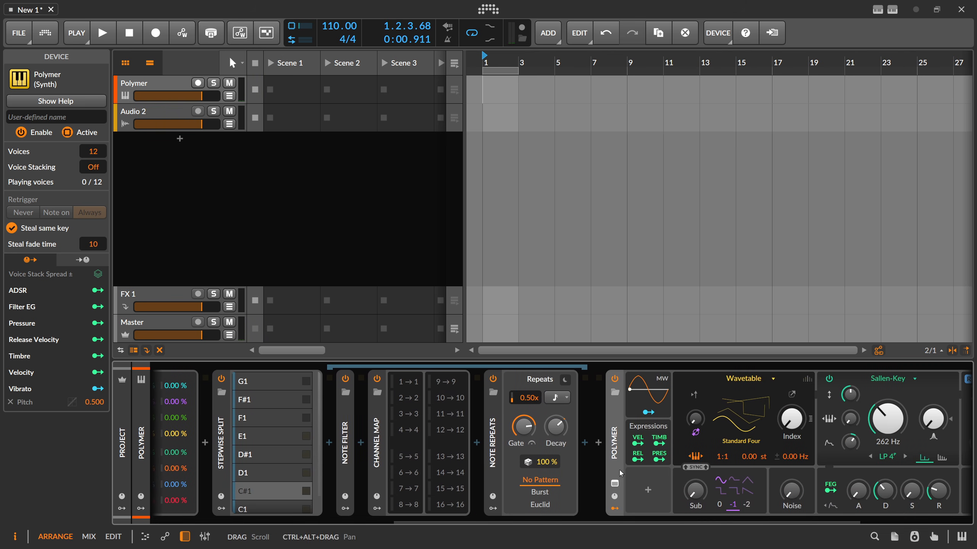
Collapse the C#1 layer chain, insert Note Transpose before Polymer with an octave shift of +2, and play the pattern.
left_click(270, 492)
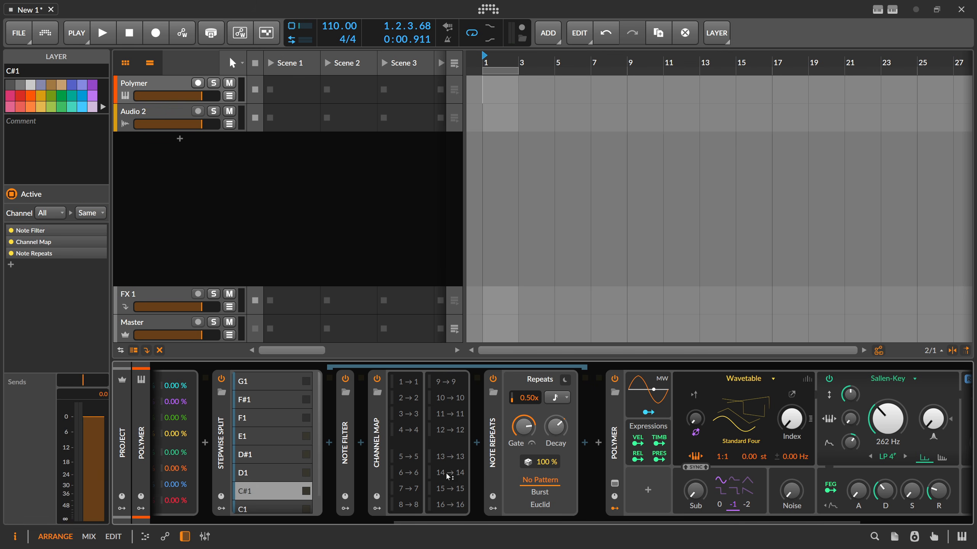
left_click(279, 492)
left_click(401, 451)
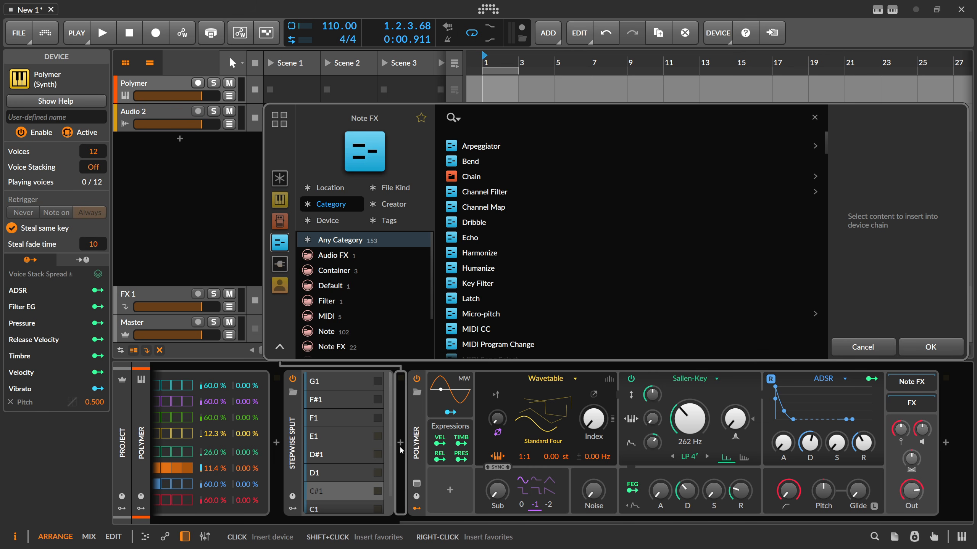
type("tran")
key("Down")
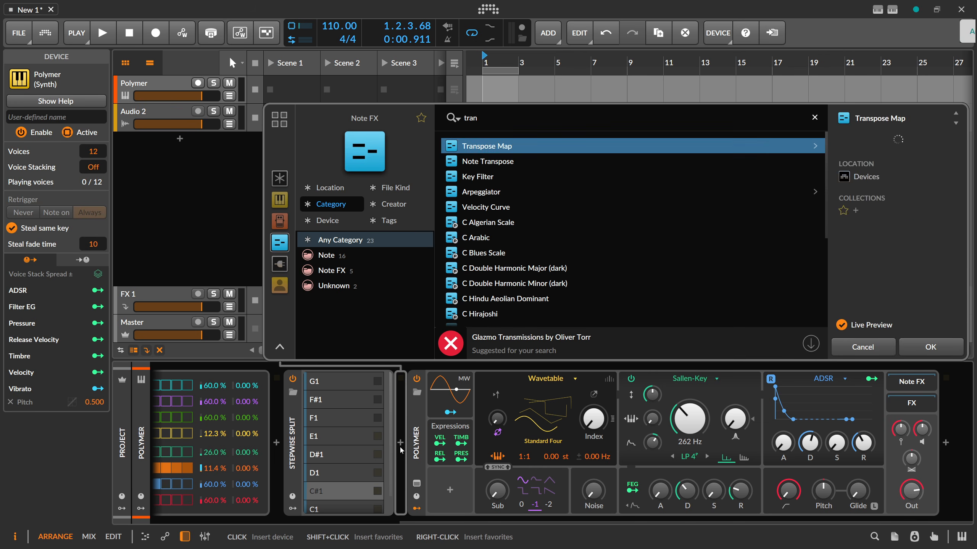
key("Down")
key("Return")
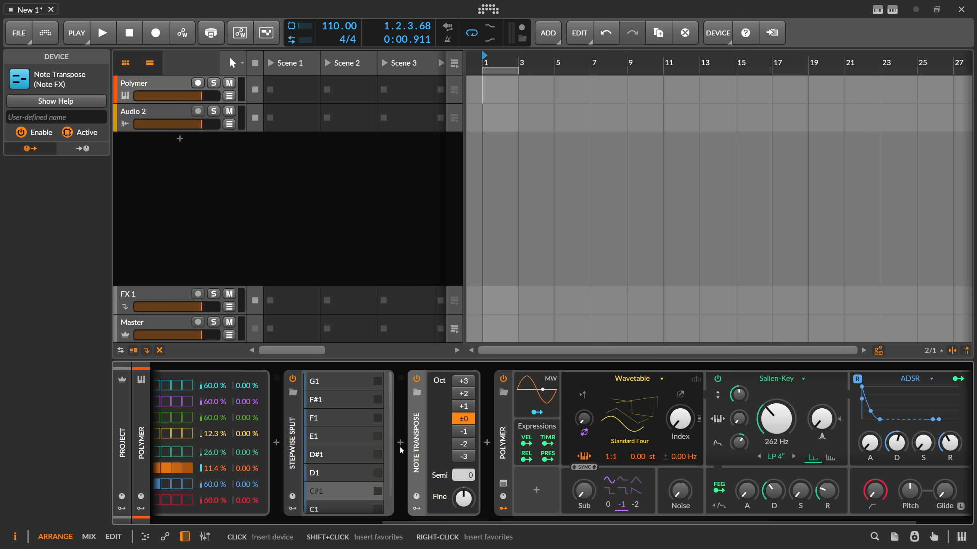
left_click(471, 395)
key("space")
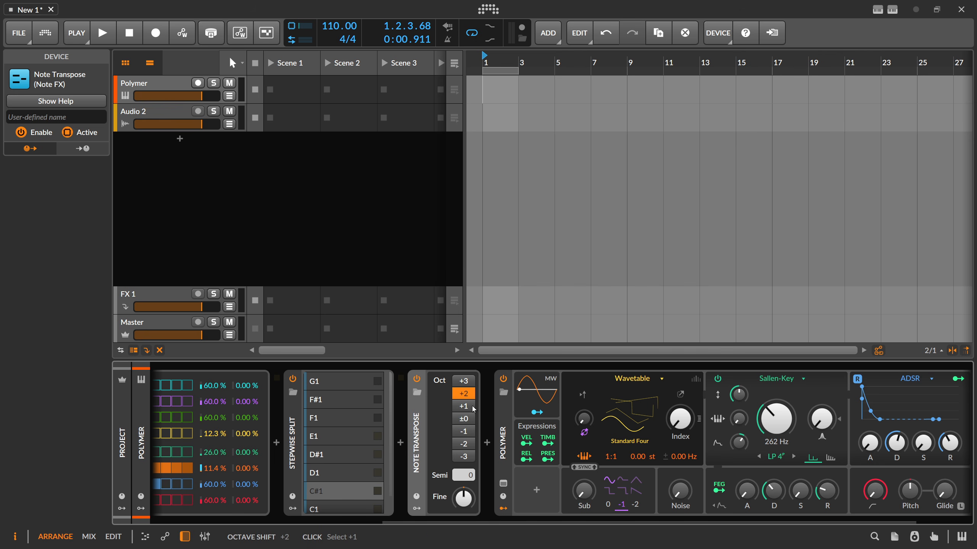
key("space")
Set Polymer's filter cutoff to 215 Hz, raise the envelope attack slightly, lower the voice level to -9.2 dB, and play the pattern.
left_click_drag(511, 522, 673, 524)
mouse_move(690, 419)
left_mouse_down()
mouse_move(655, 443)
mouse_move(689, 425)
left_mouse_up()
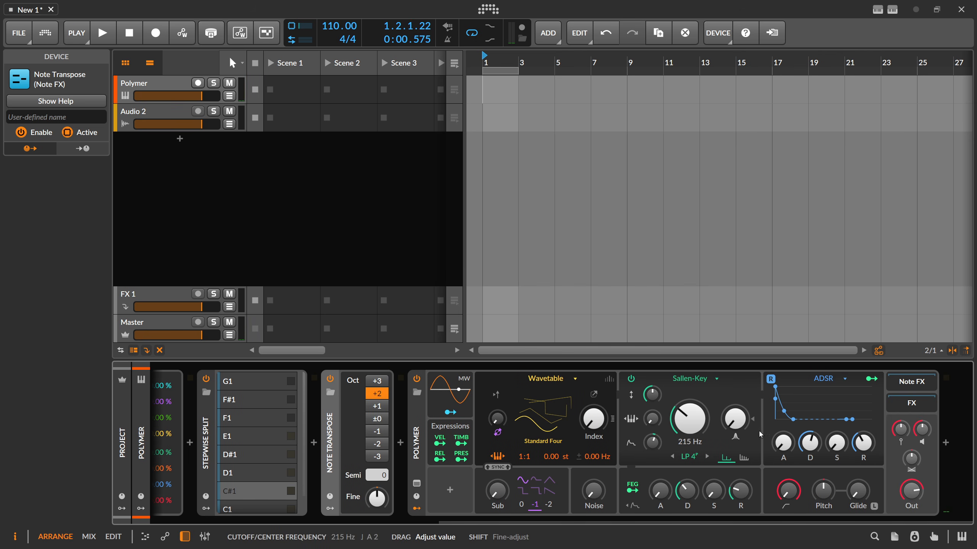
left_click_drag(783, 443, 783, 439)
left_click_drag(923, 429, 922, 433)
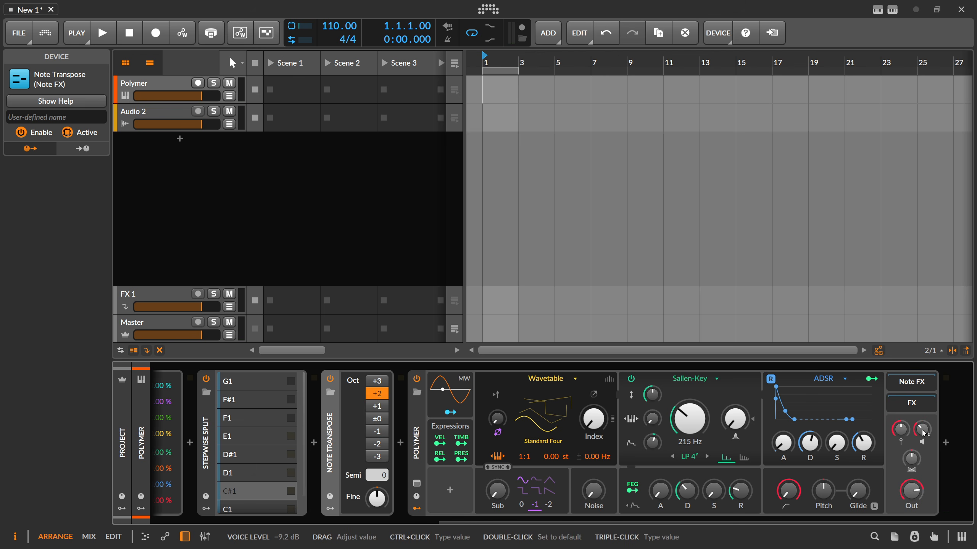
key("space")
key("space")
left_click_drag(588, 526, 302, 525)
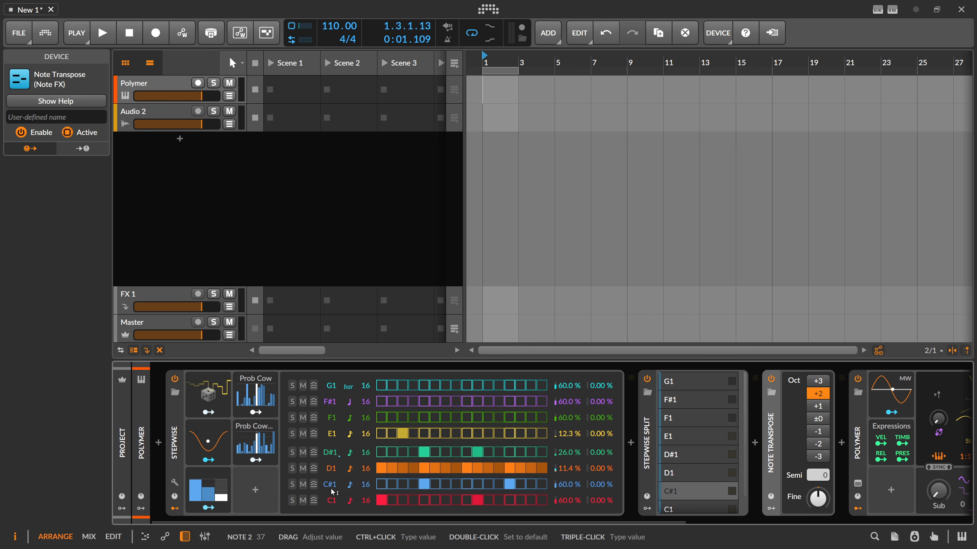
Insert a Key Filter set to D# Minor between Note Transpose and Polymer, and play the pattern through it.
left_click_drag(348, 517, 514, 514)
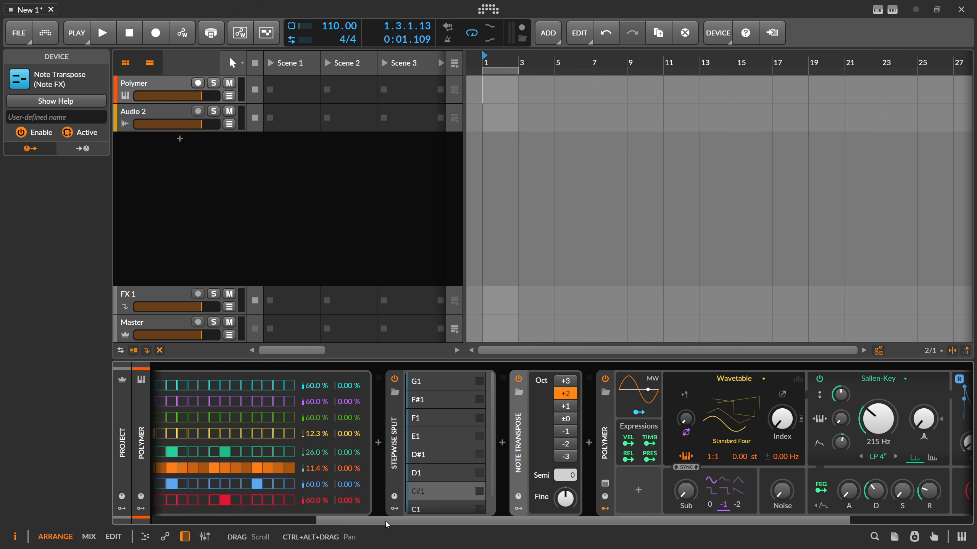
left_click_drag(386, 521, 444, 520)
left_click(499, 445)
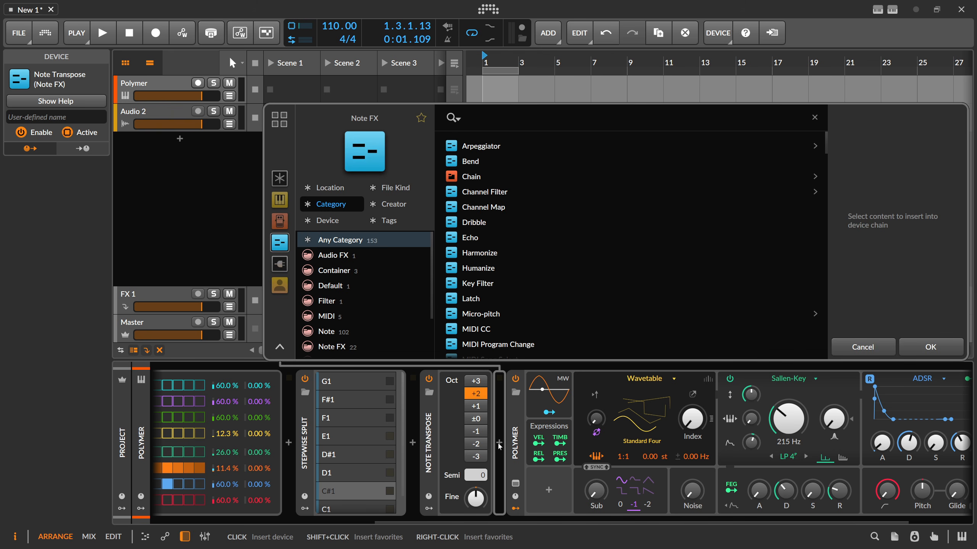
type("key")
key("Return")
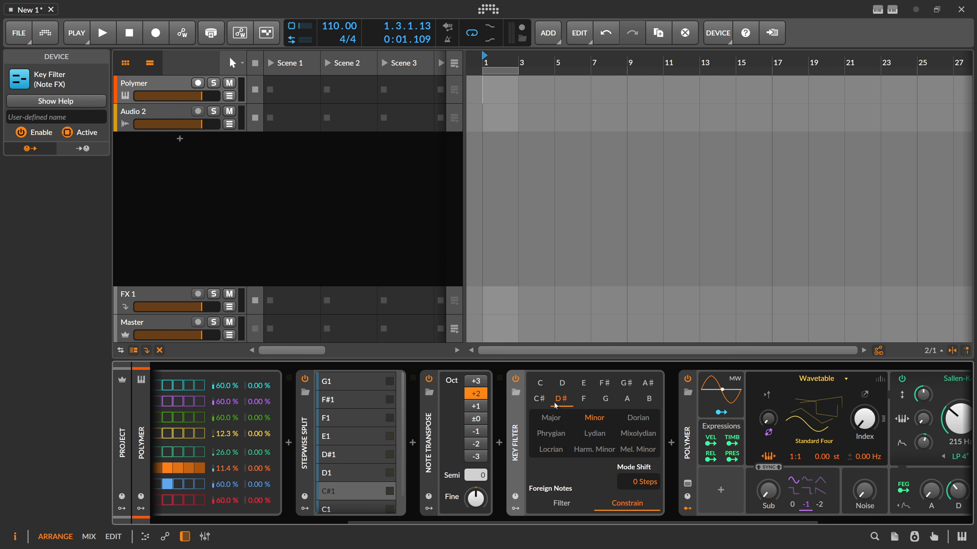
key("space")
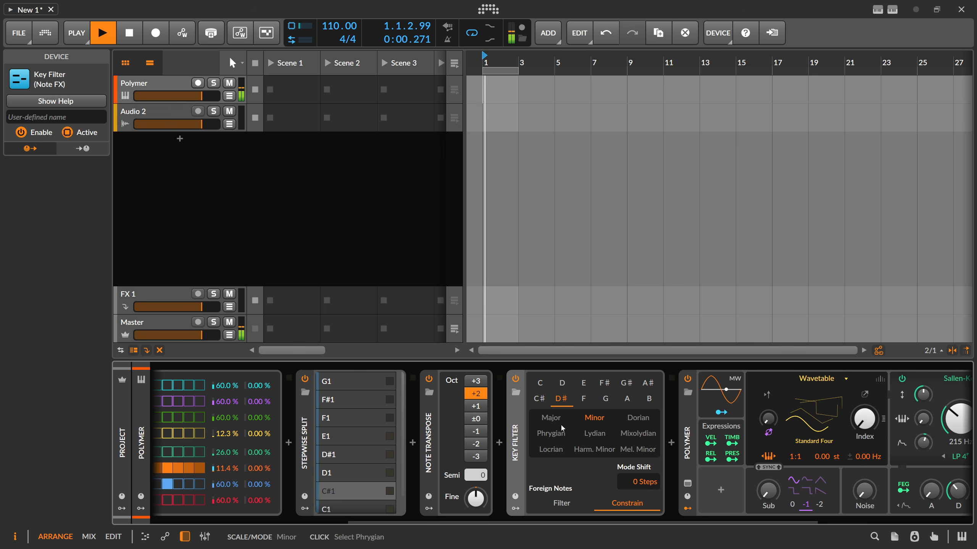
left_click_drag(500, 523, 155, 520)
key("space")
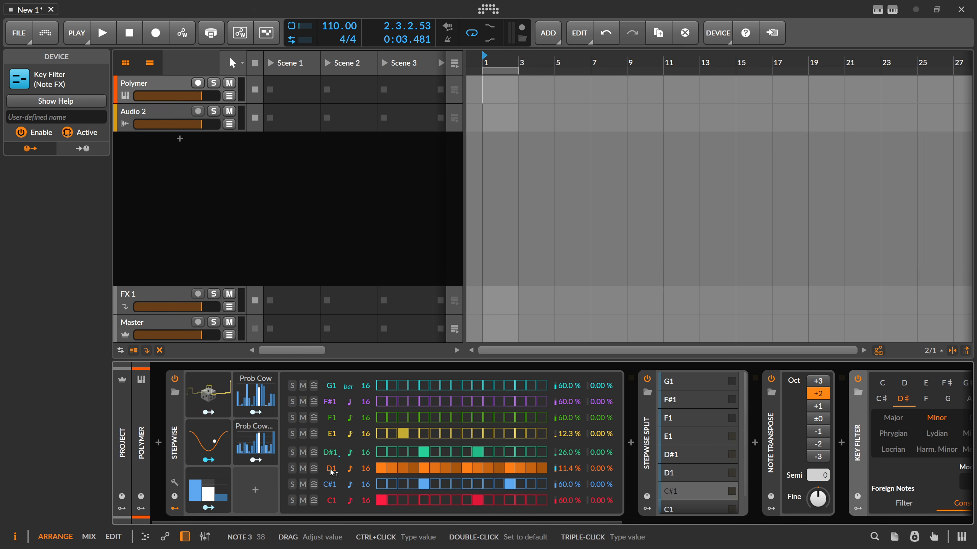
Insert a Note Grid between Stepwise Split and Note Transpose.
left_click_drag(351, 521, 512, 533)
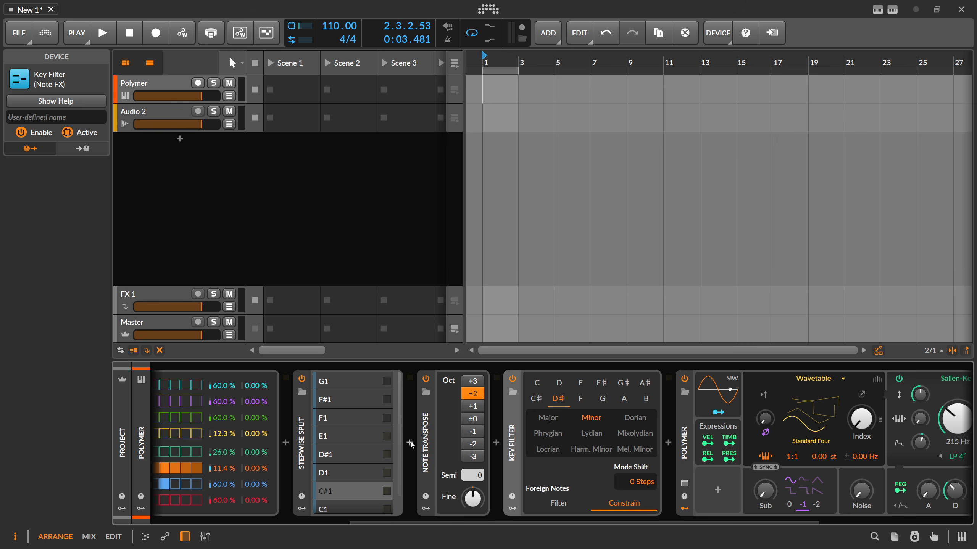
left_click(409, 443)
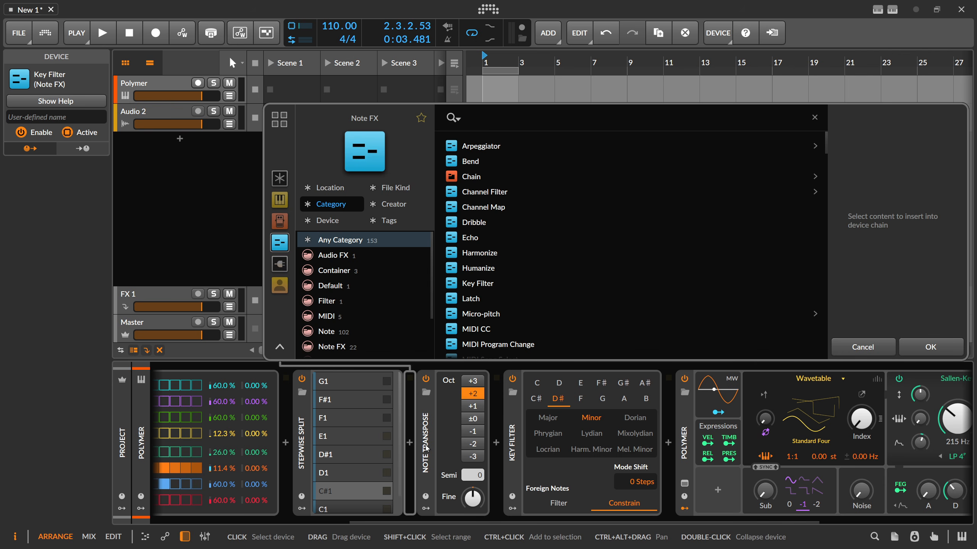
type("note")
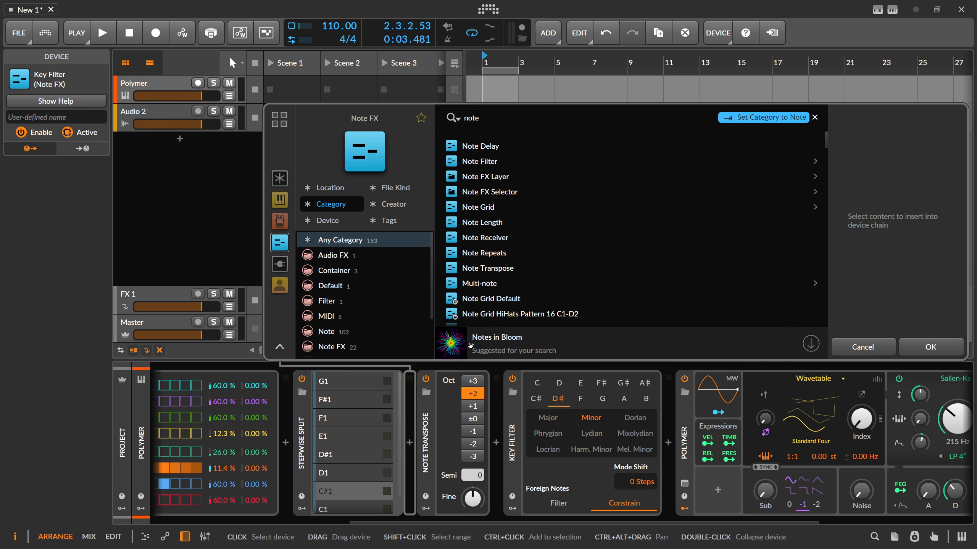
double_click(478, 207)
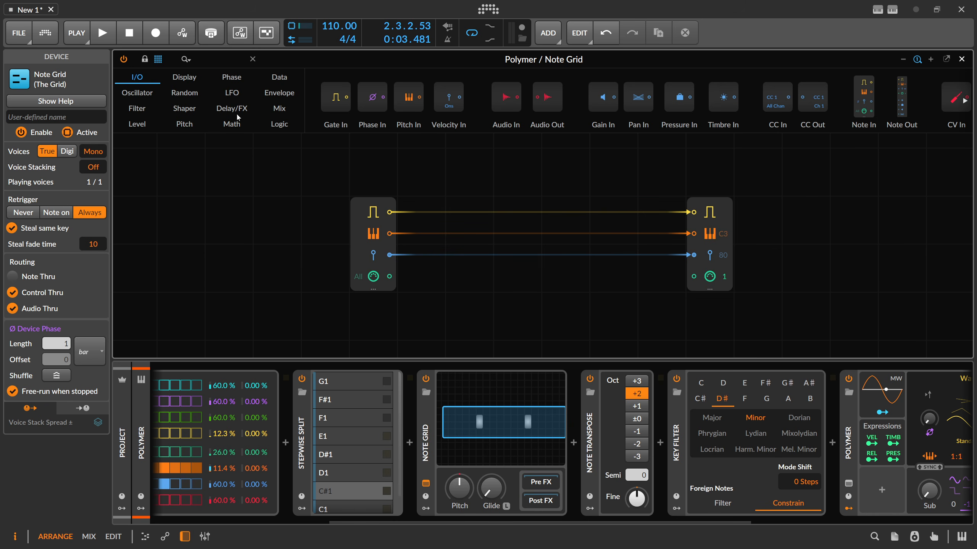
Insert an Amplify module into the Note Grid's pitch connection, set it to 441 %, and play the pattern.
left_click(213, 60)
type("amp")
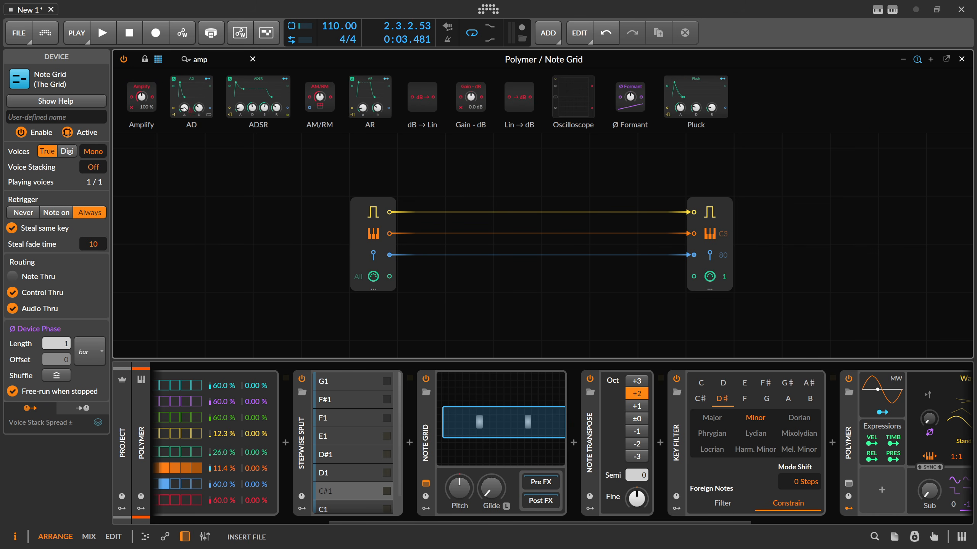
left_click_drag(142, 99, 473, 231)
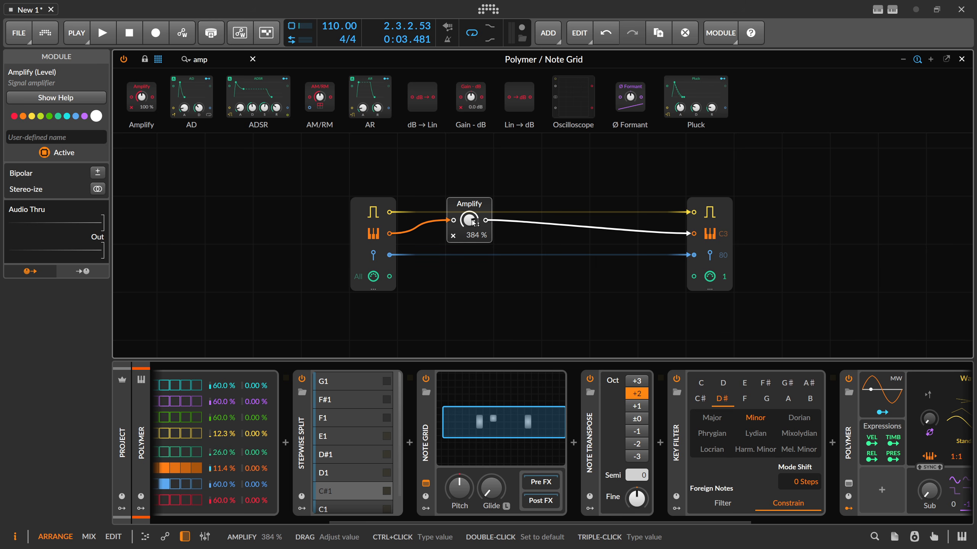
key("space")
left_click_drag(469, 220, 470, 215)
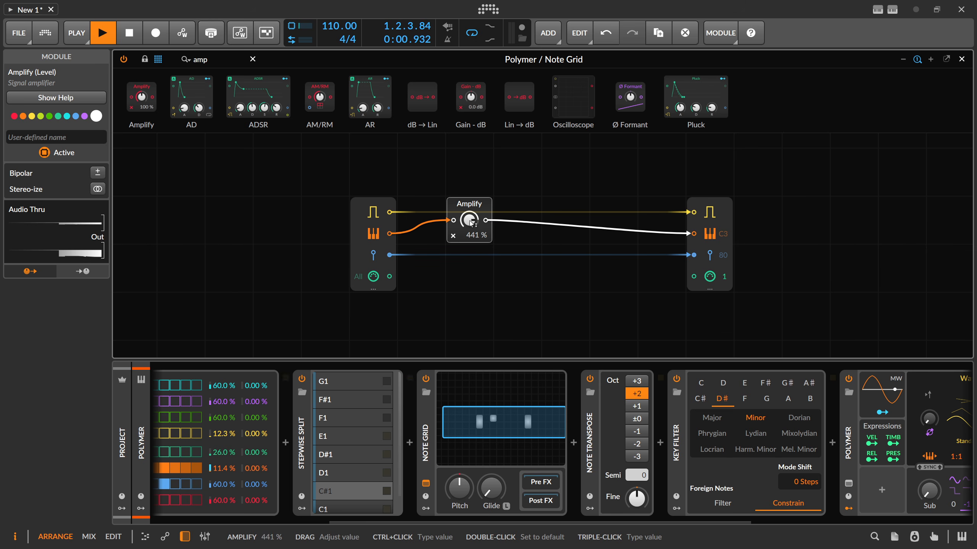
key("space")
Set the Note Grid's voices to 12 and play the pattern.
left_click(434, 417)
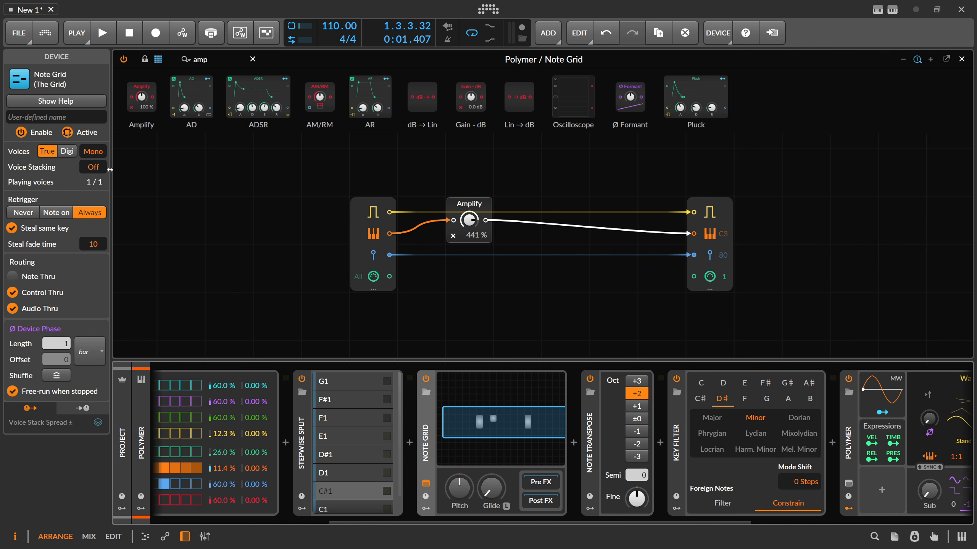
left_click(97, 153)
key("space")
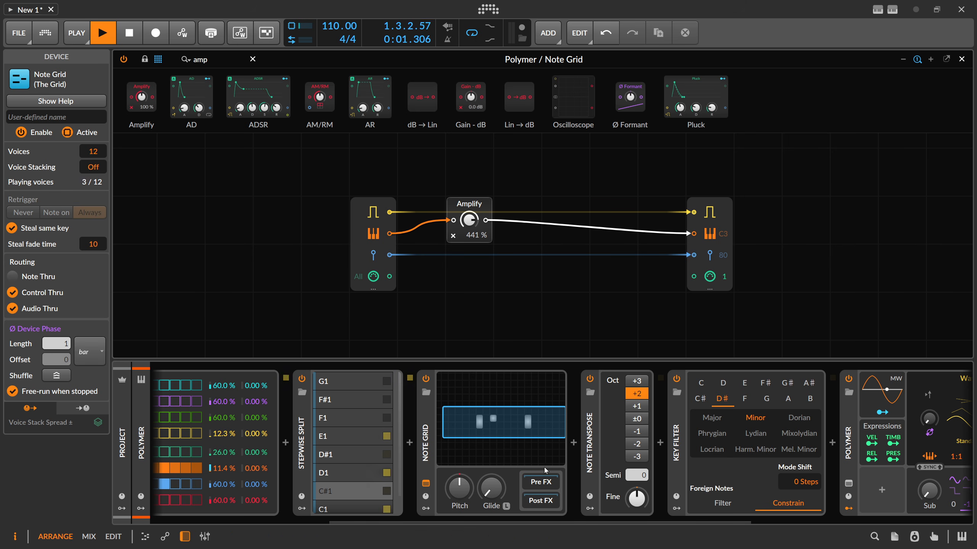
left_click_drag(486, 522, 524, 517)
key("space")
Delete the Amplify module from the Note Grid and play the pattern with the pitch connected directly.
left_click(477, 204)
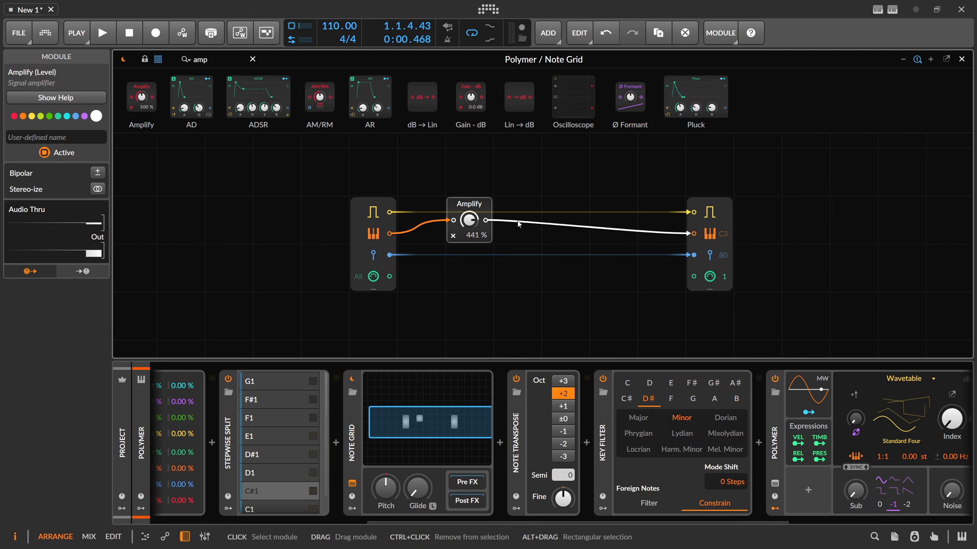
key("Delete")
key("space")
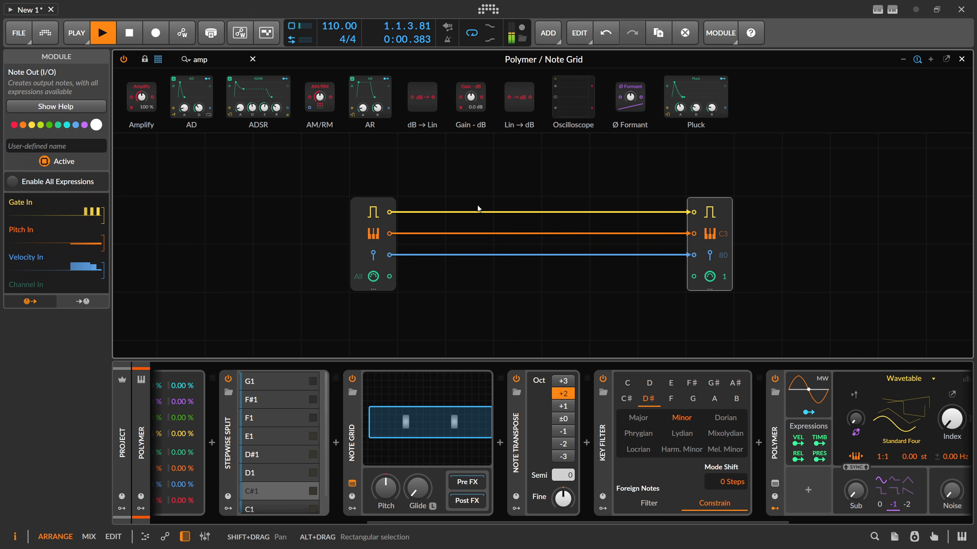
key("space")
Clear the search term in the Note Grid's module palette.
left_click_drag(212, 61, 159, 63)
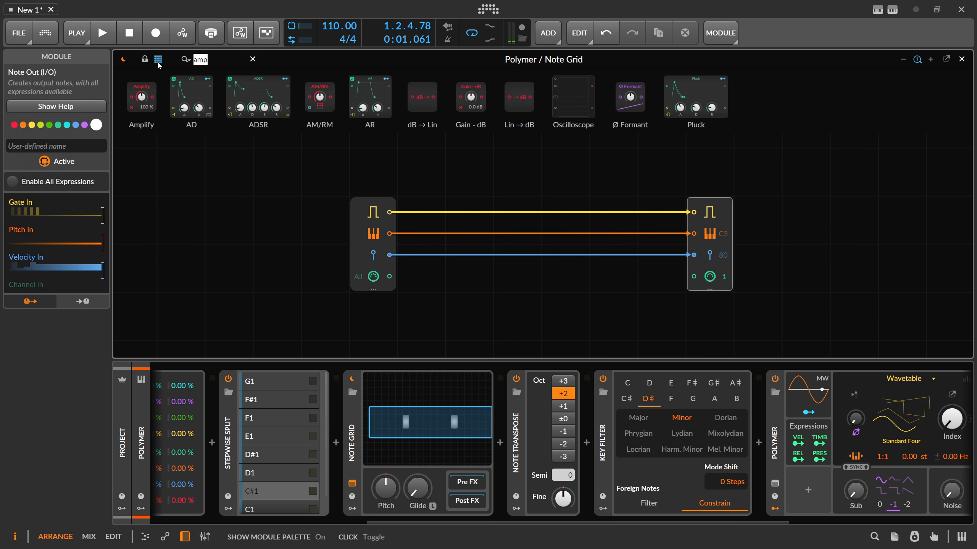
key("BackSpace")
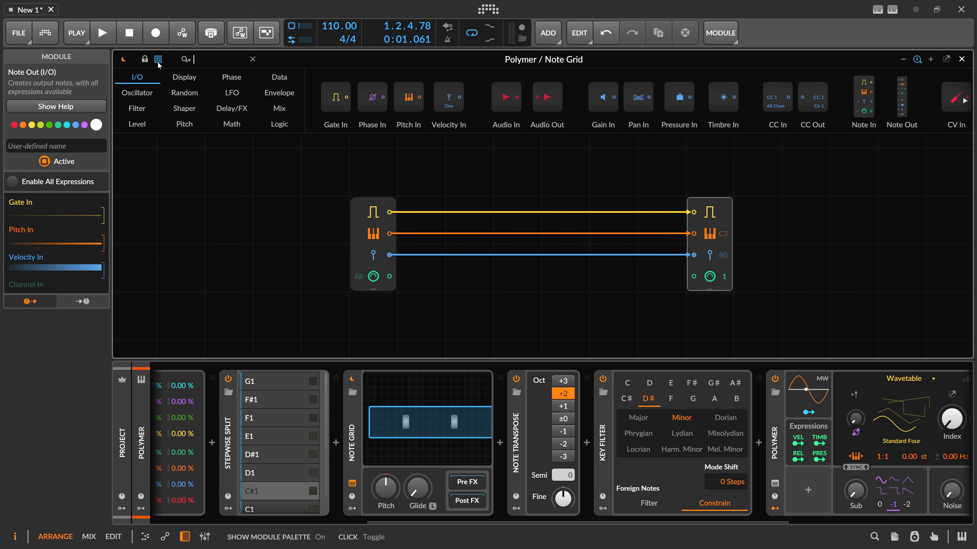
Try inserting a Multiply module into the pitch connection and placing a Constant module beside it.
type("mult")
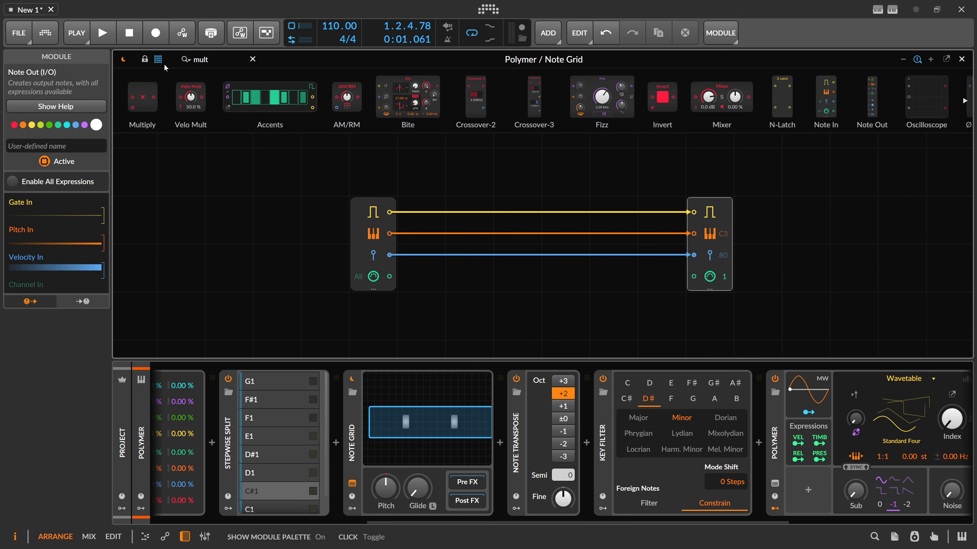
left_click_drag(142, 96, 468, 262)
type("cons")
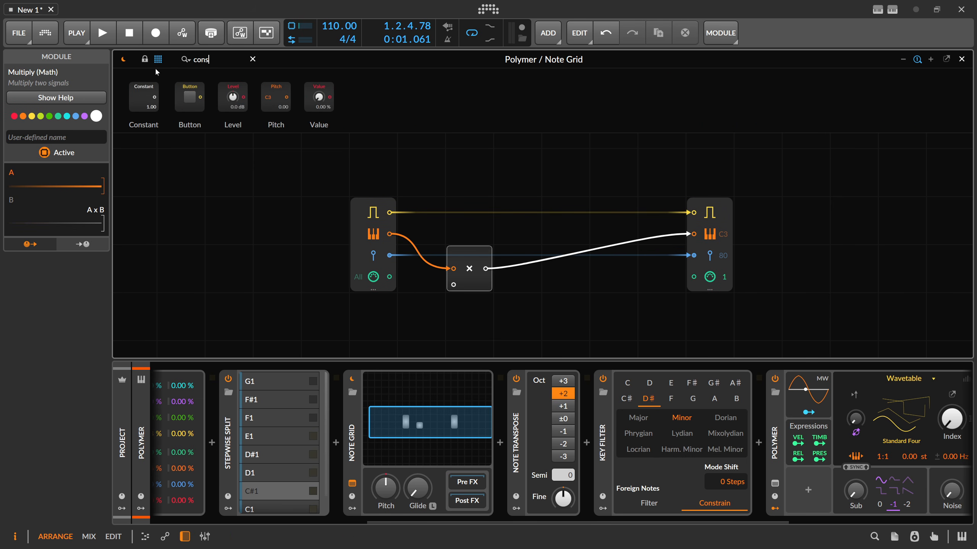
left_click_drag(144, 96, 431, 279)
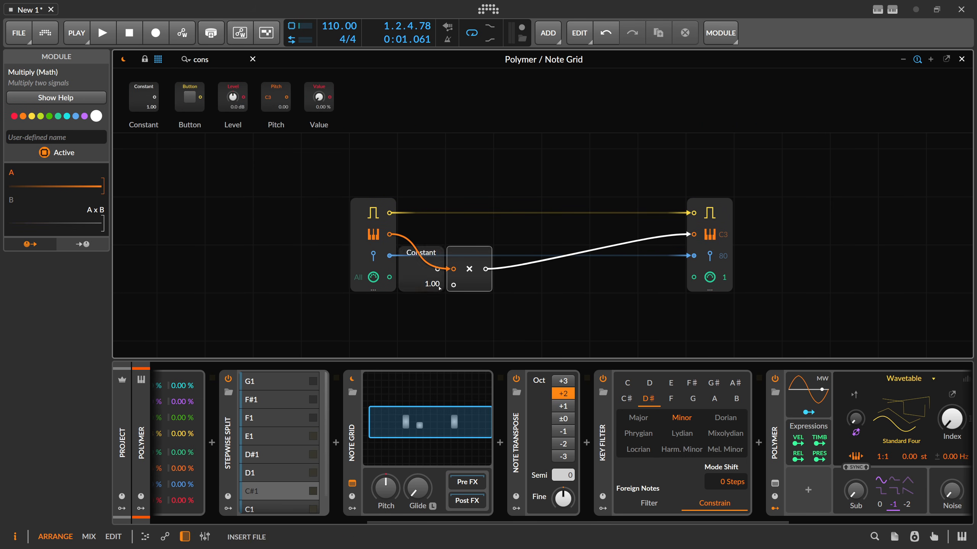
Audition different Constant values during playback and delete both the Constant and Multiply modules.
key("ctrl+z")
key("space")
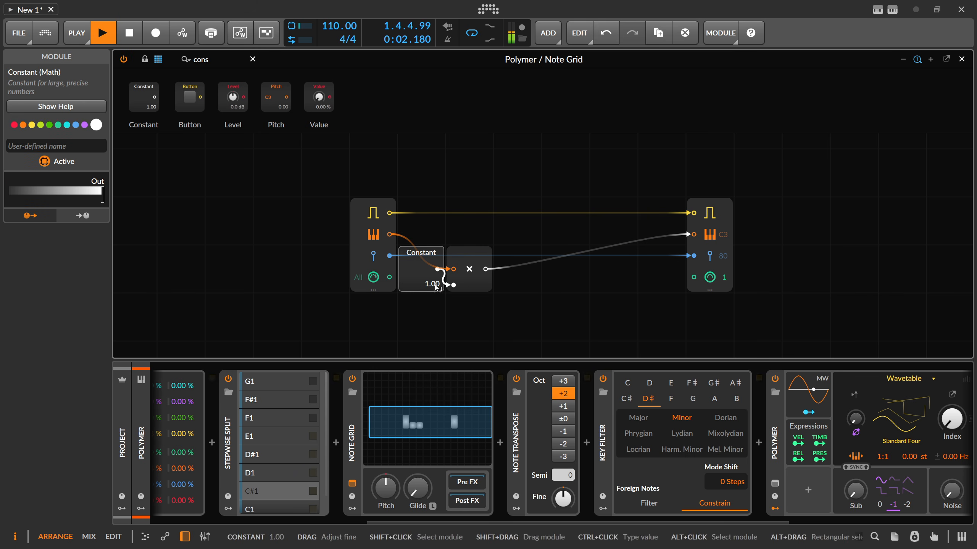
mouse_move(434, 284)
left_mouse_down()
mouse_move(432, 336)
mouse_move(432, 286)
left_mouse_up()
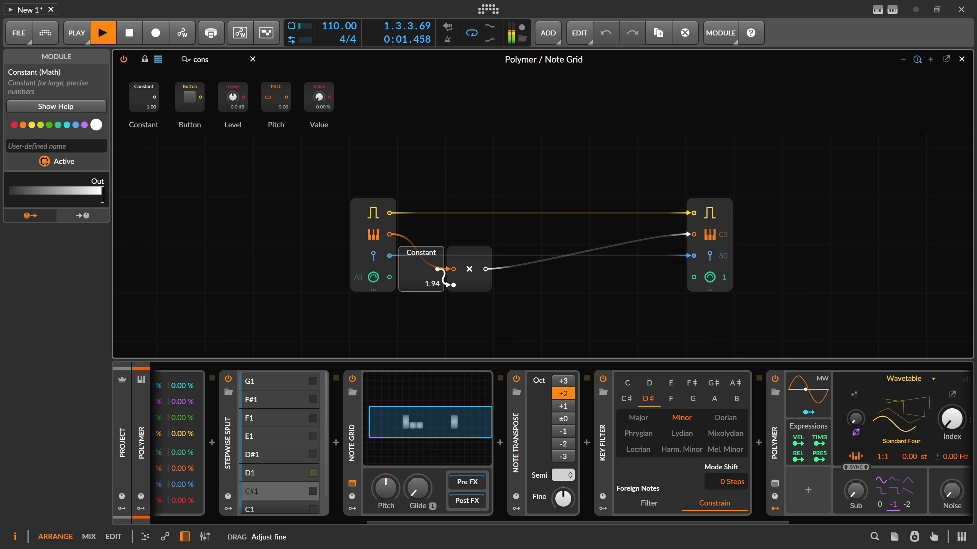
left_click_drag(520, 297, 415, 254)
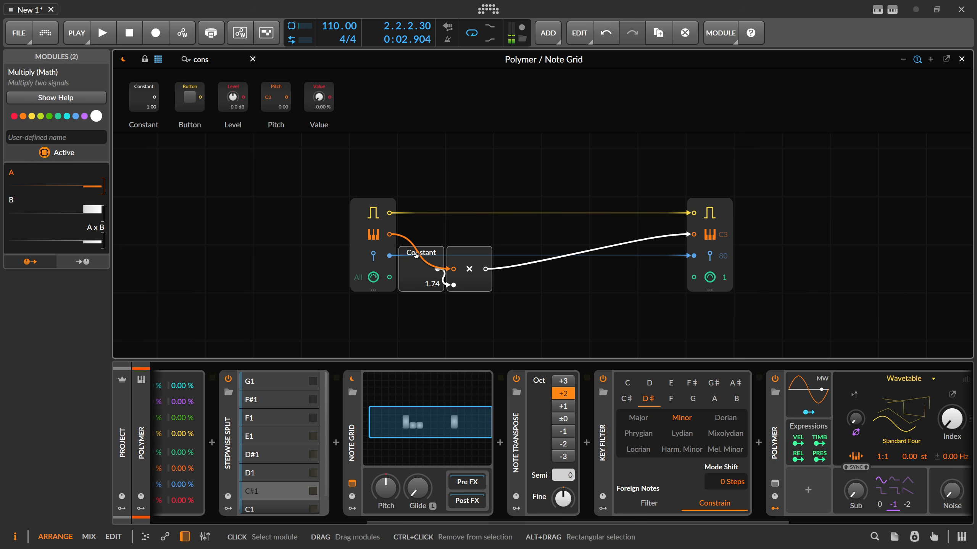
key("Delete")
Insert an Amplify module into the pitch connection and raise it to 134 % during playback.
triple_click(224, 59)
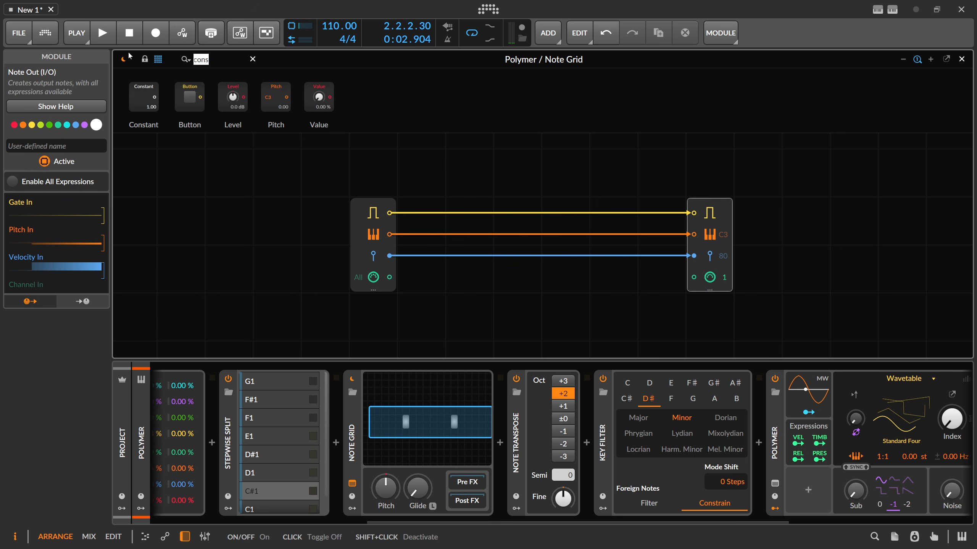
type("amp")
left_click_drag(141, 98, 421, 263)
key("space")
scroll(461, 521, "up", 3)
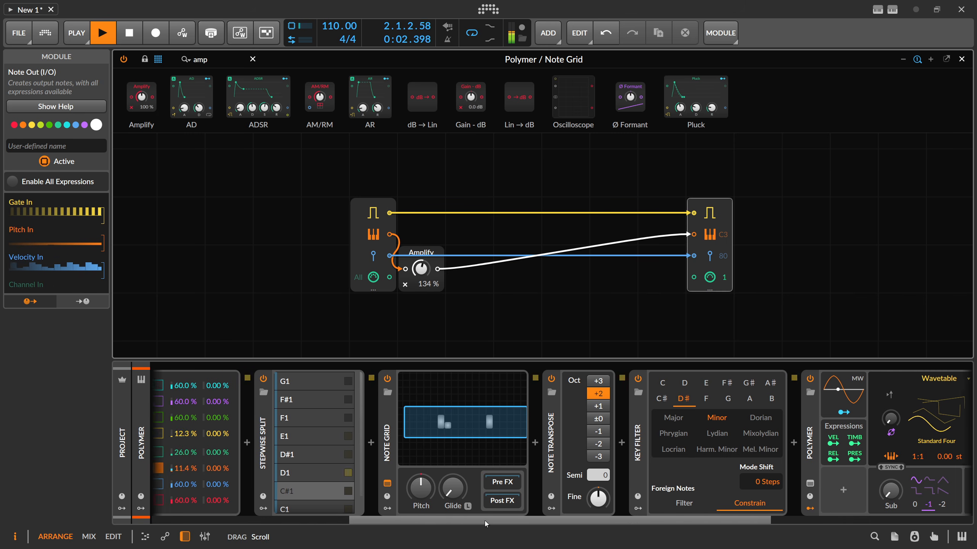
Move the Note Grid device between Note Transpose and Key Filter, and raise Amplify to 410 %.
key("space")
left_click_drag(446, 451, 658, 455)
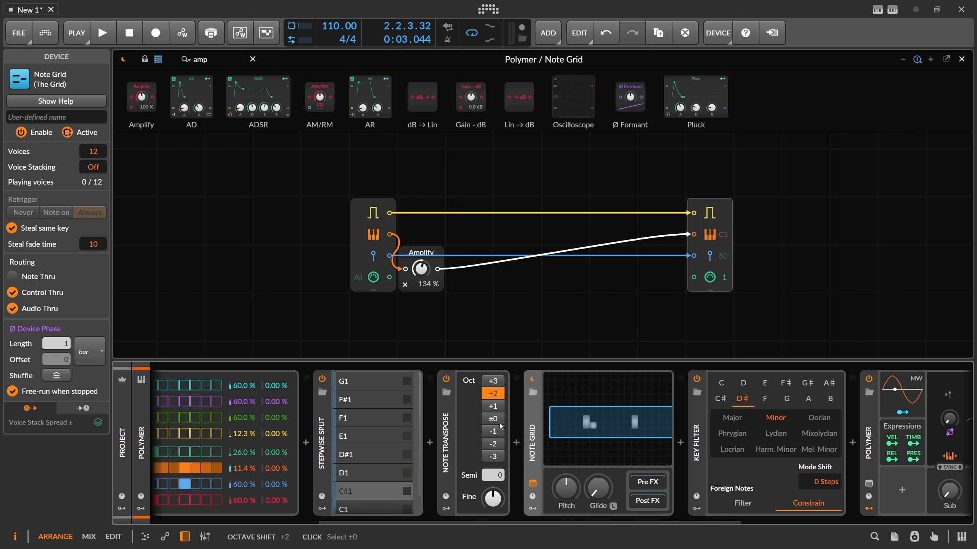
left_click_drag(421, 269, 421, 260)
key("space")
Rework the Stepwise pattern, placing D1 hits on steps 2 and 8 and adding an E1 hit on step 12.
left_click_drag(530, 523, 368, 523)
left_click_drag(386, 468, 396, 468)
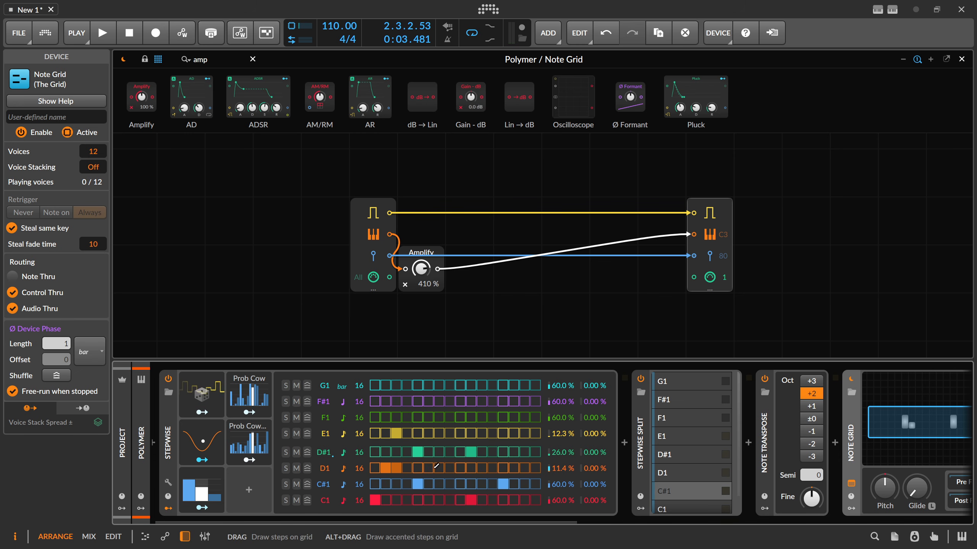
key("space")
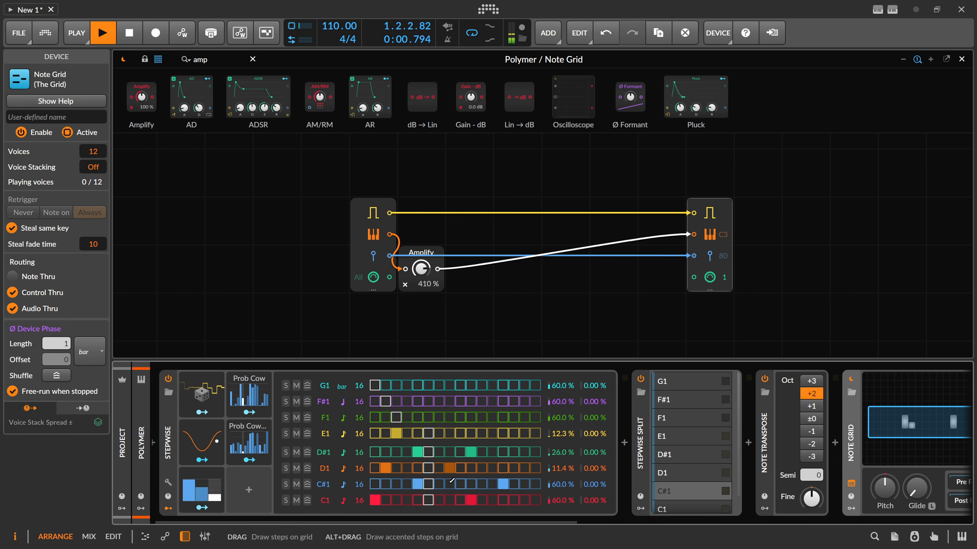
left_click(448, 468)
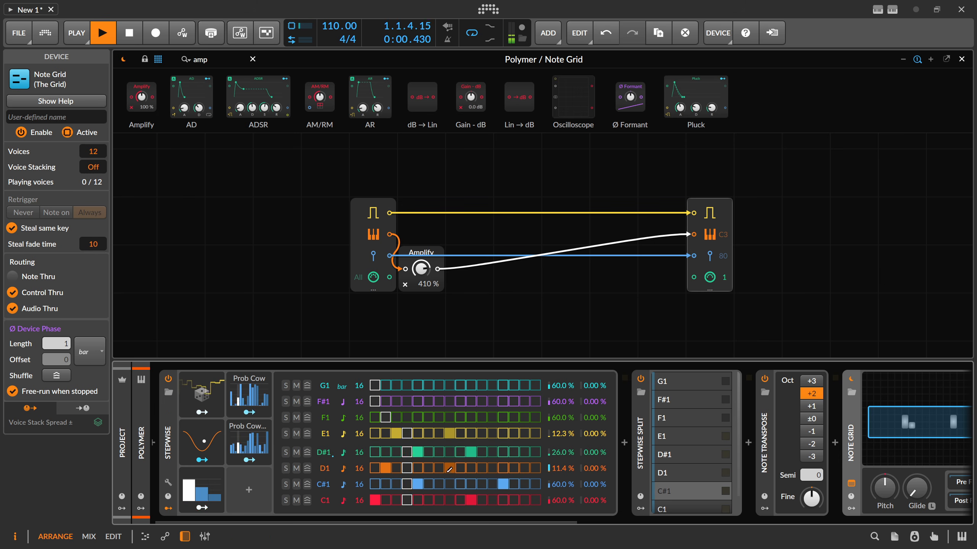
left_click(450, 434)
left_click(492, 433)
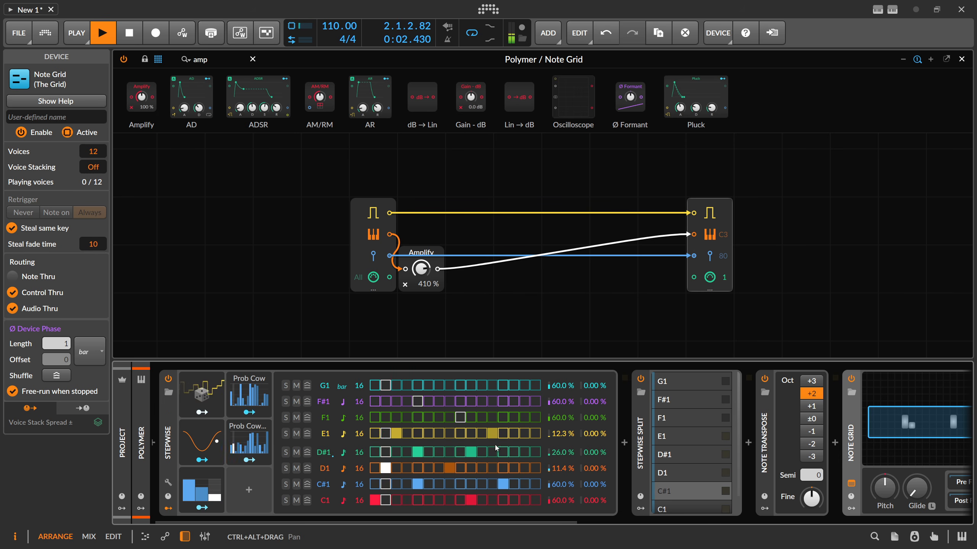
Clear all hits from the C#1, D1, D#1 and E1 rows of the Stepwise sequencer.
left_click_drag(421, 522, 717, 525)
key("space")
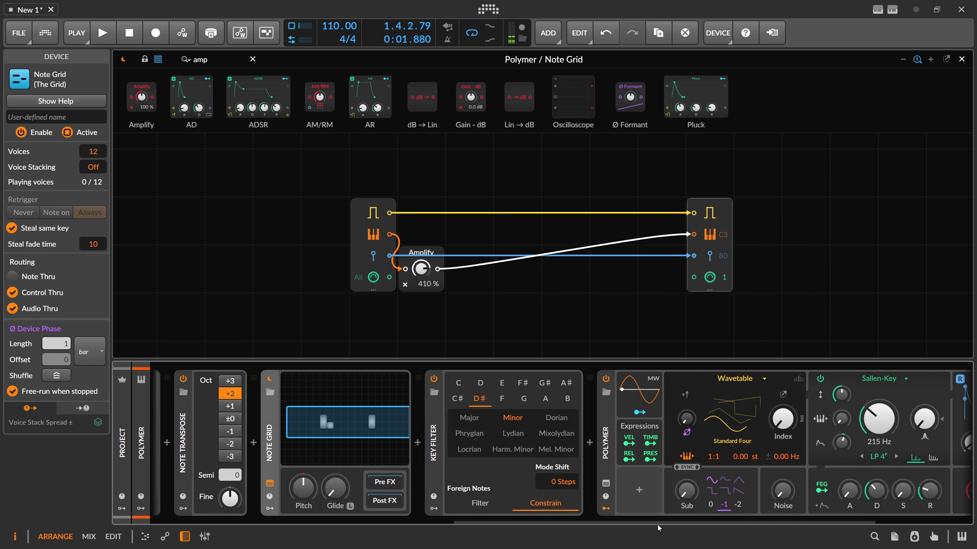
left_click_drag(592, 526, 349, 516)
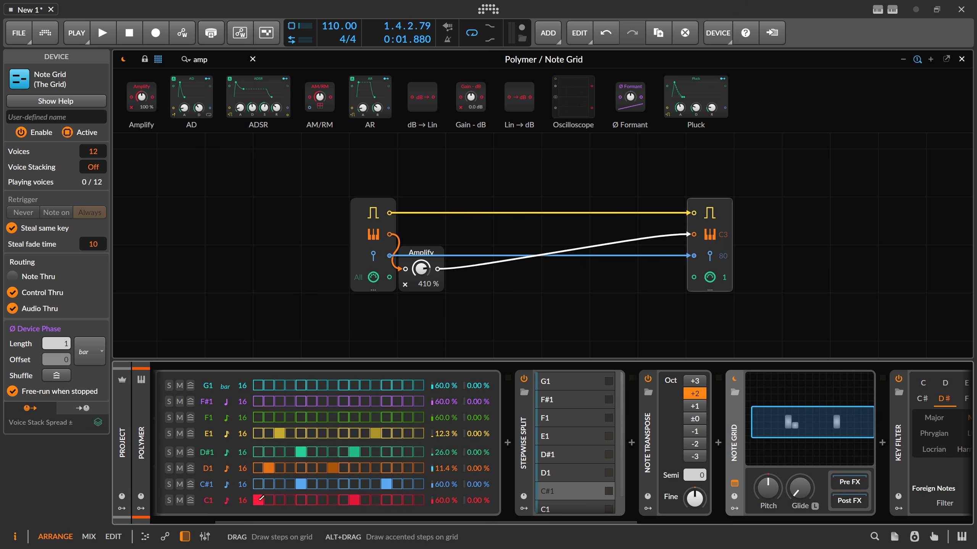
key("space")
left_click_drag(279, 478, 355, 481)
left_click_drag(281, 481, 444, 487)
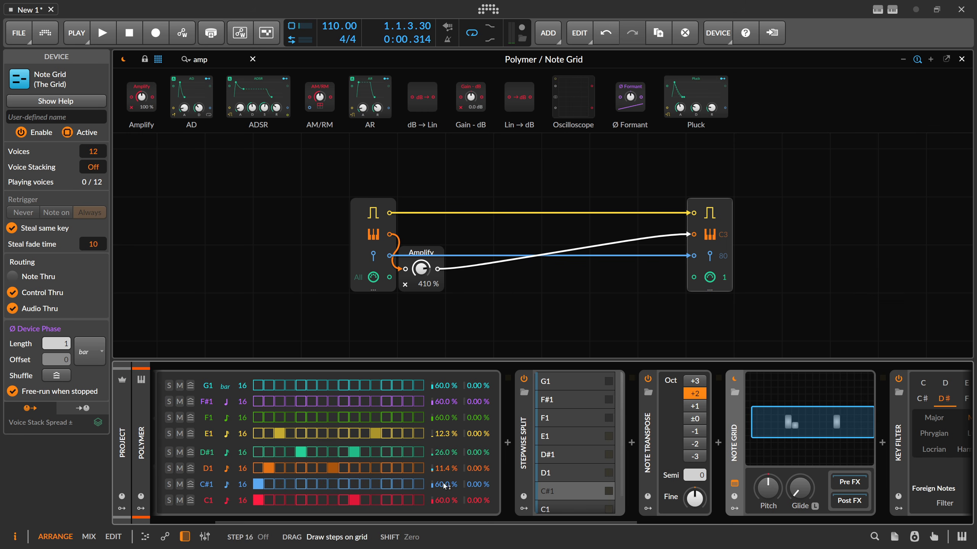
left_click(260, 485)
mouse_move(269, 469)
left_mouse_down()
mouse_move(337, 468)
mouse_move(356, 452)
left_mouse_up()
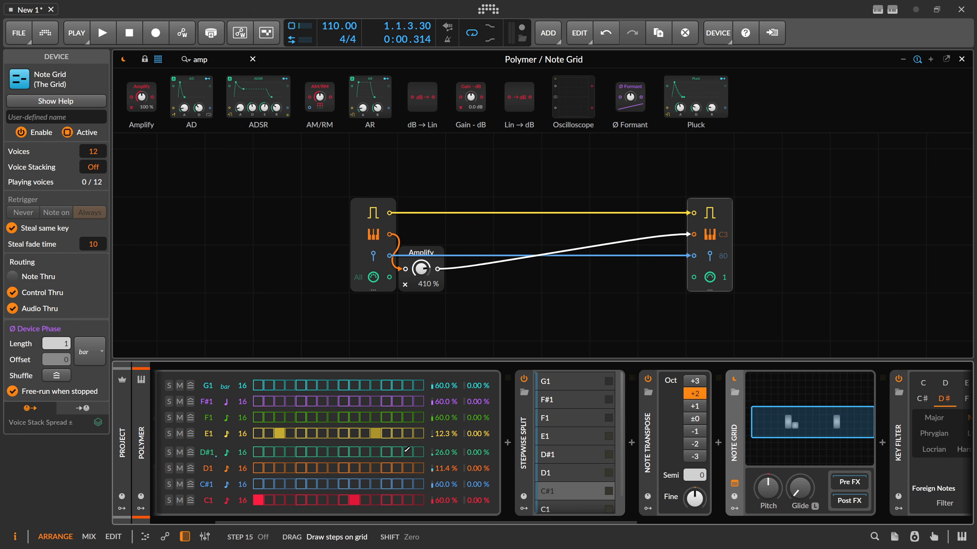
left_click_drag(280, 432, 375, 433)
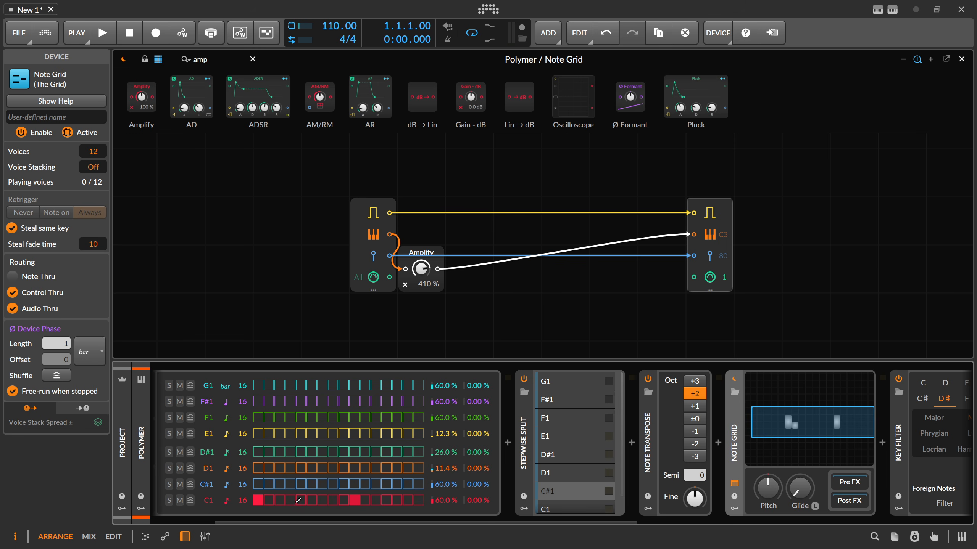
Audition the C1 pattern and open the C1 layer's device chain in Stepwise Split.
key("space")
key("space")
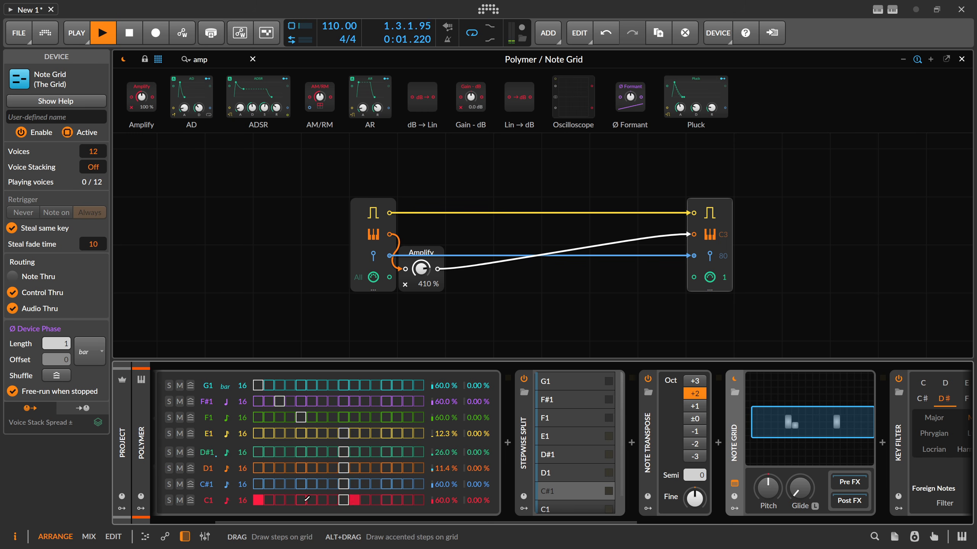
scroll(617, 473, "down", 1)
left_click(600, 490)
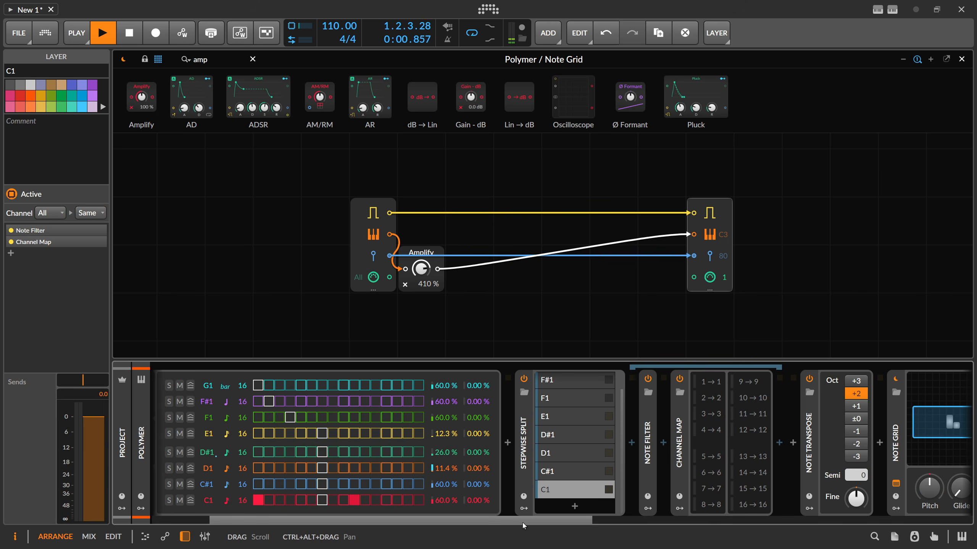
key("space")
left_click_drag(522, 522, 553, 525)
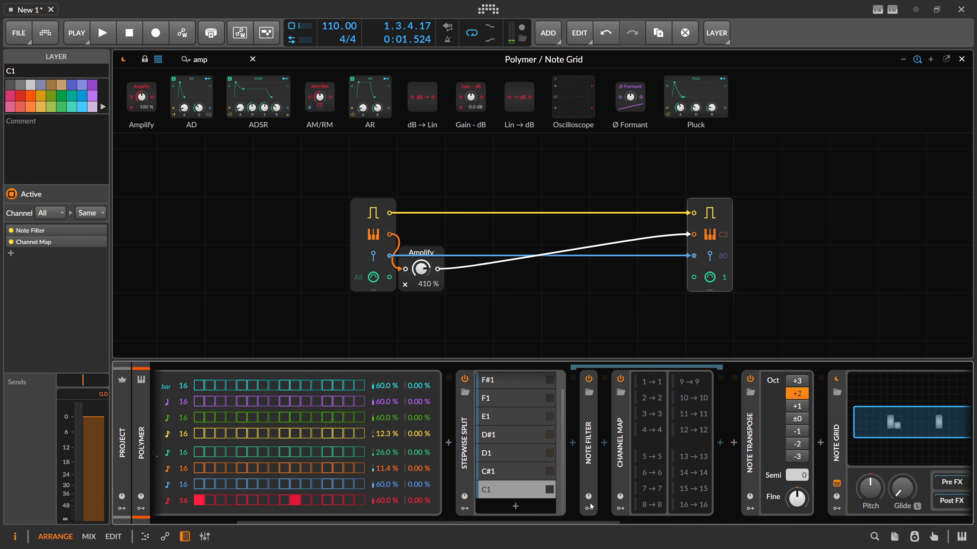
Insert a Latch device after Channel Map in the C1 layer and set its mode to as Toggle.
left_click(720, 445)
type("lat")
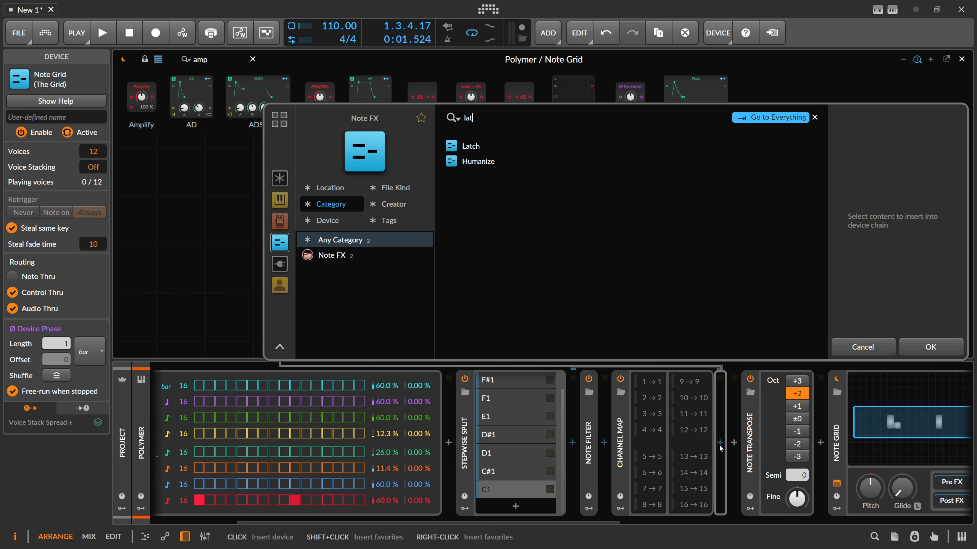
key("Return")
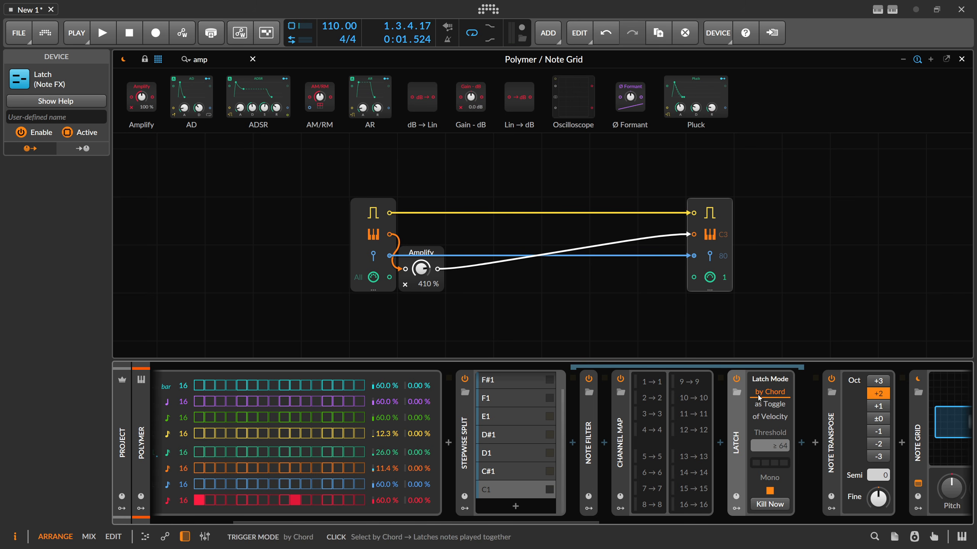
left_click(766, 404)
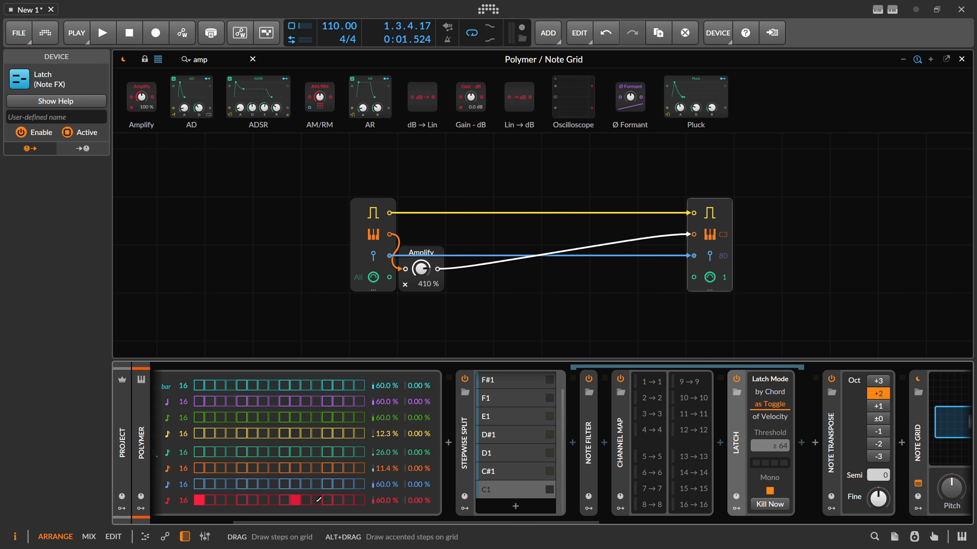
Raise Polymer's envelope sustain and wavetable index to maximum, with attack at 2.75 ms and filter cutoff at 466 Hz.
left_click_drag(346, 522, 733, 522)
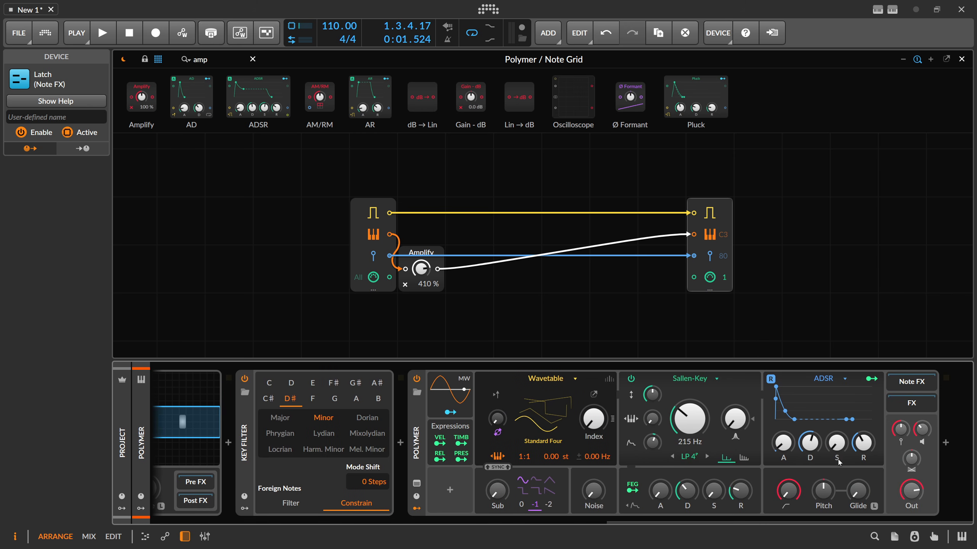
left_click_drag(834, 450, 834, 427)
left_click_drag(783, 446, 783, 439)
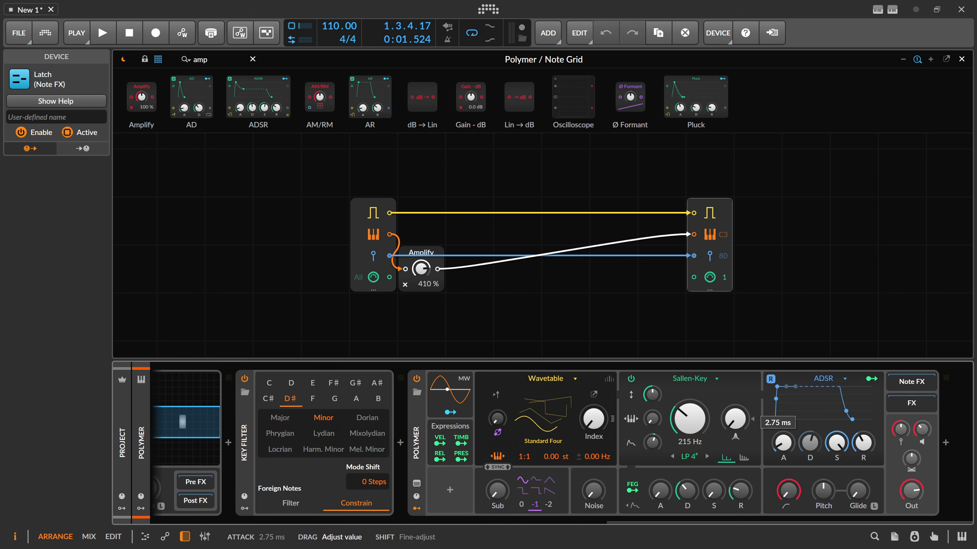
left_click_drag(689, 420, 689, 400)
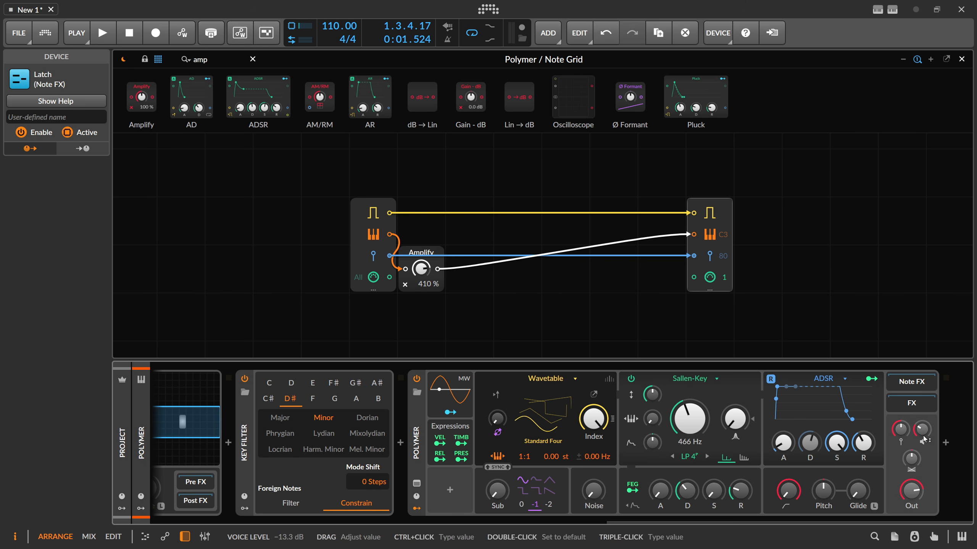
Play the C1 pattern repeatedly to check how the toggled Latch holds its notes.
key("space")
left_click_drag(701, 523, 292, 525)
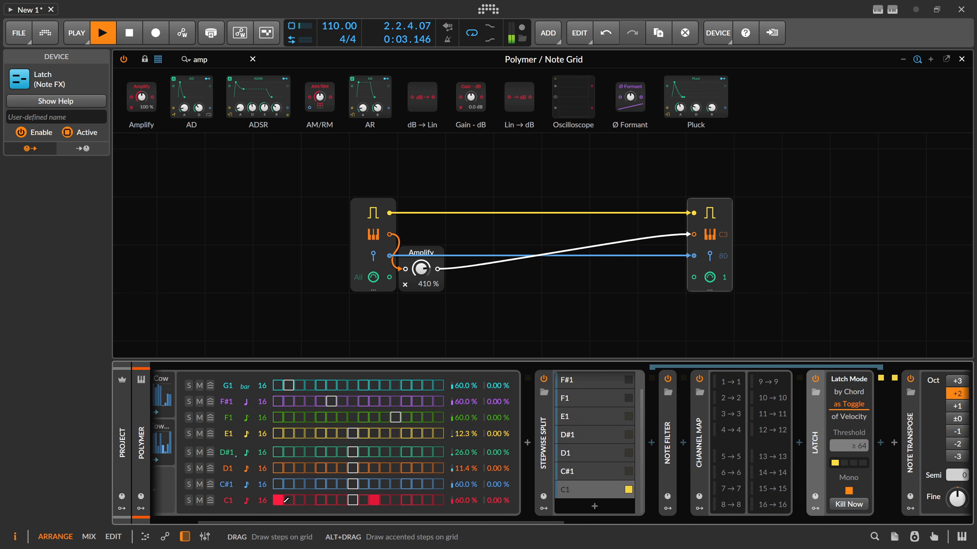
key("space")
key("space")
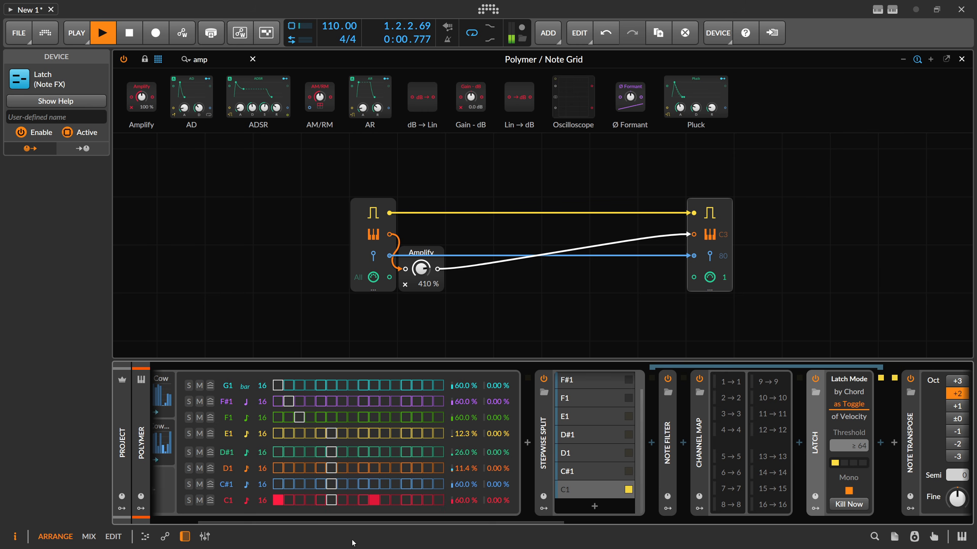
key("space")
left_click_drag(360, 524, 451, 525)
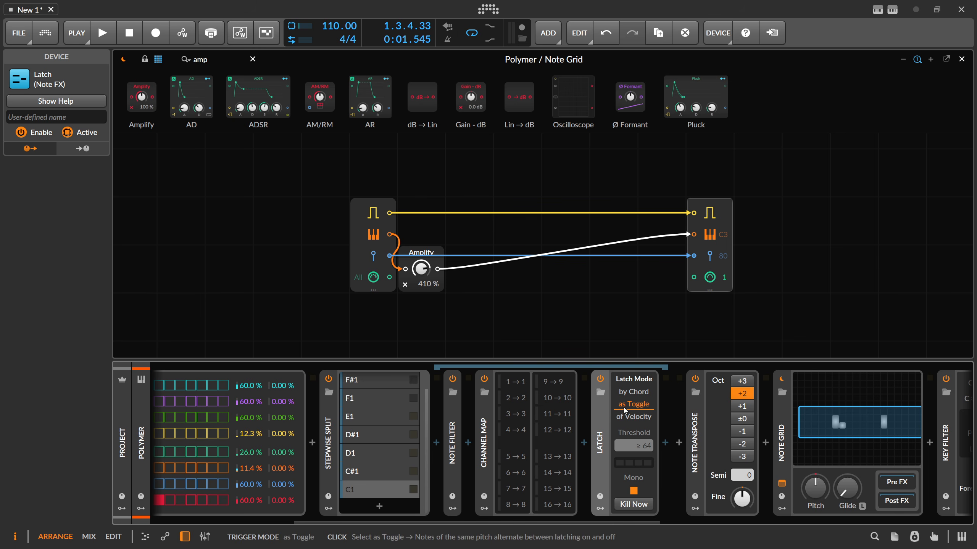
Rearrange the C1 row to hits on steps 1, 5, 12 and 16 and audition it.
left_click_drag(587, 523, 458, 524)
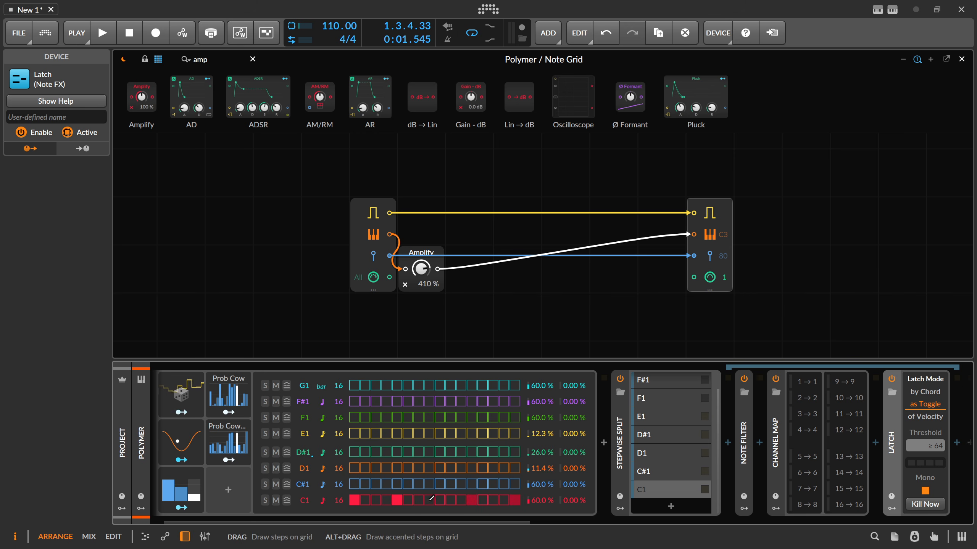
key("space")
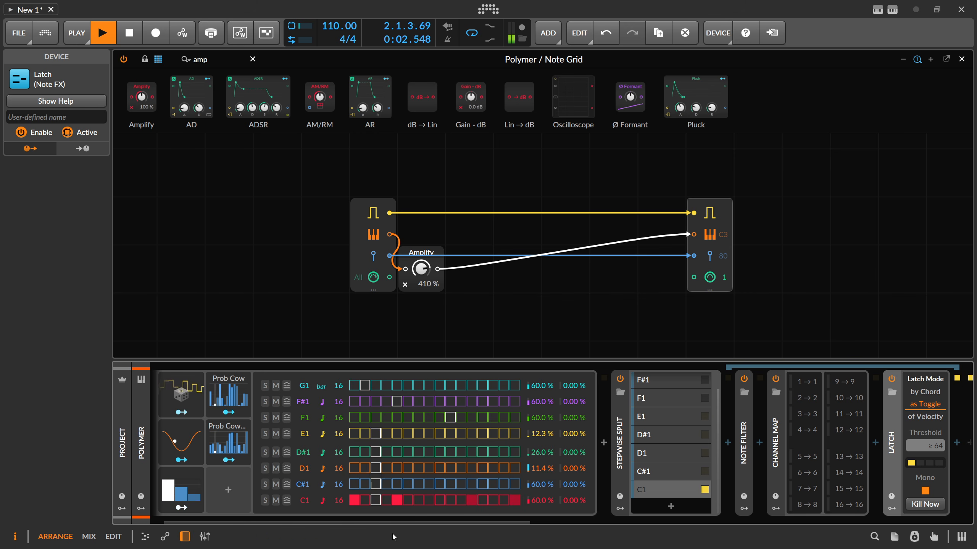
key("space")
Add C#1 hits on steps 7 and 11, audition them, and show the Stepwise device's settings.
left_click(418, 484)
key("space")
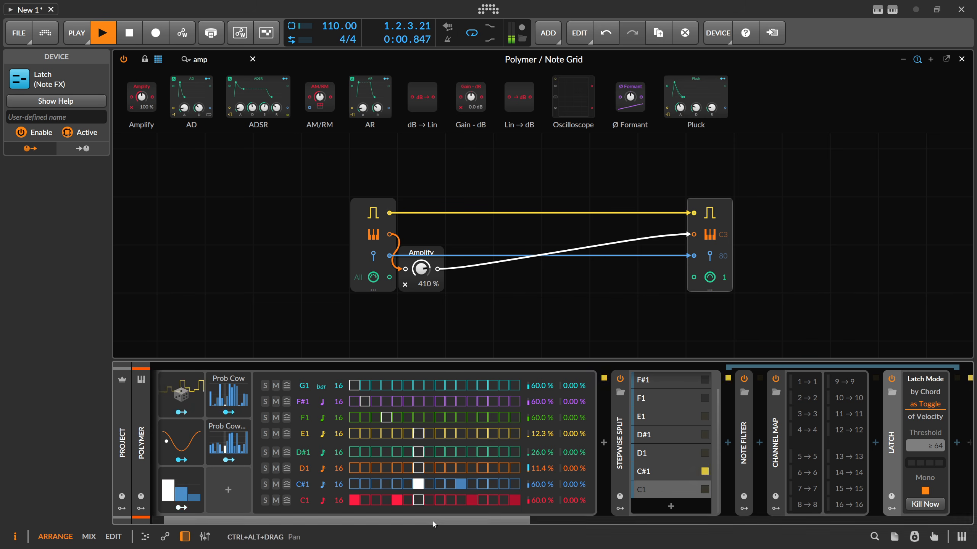
left_click_drag(410, 523, 313, 524)
key("space")
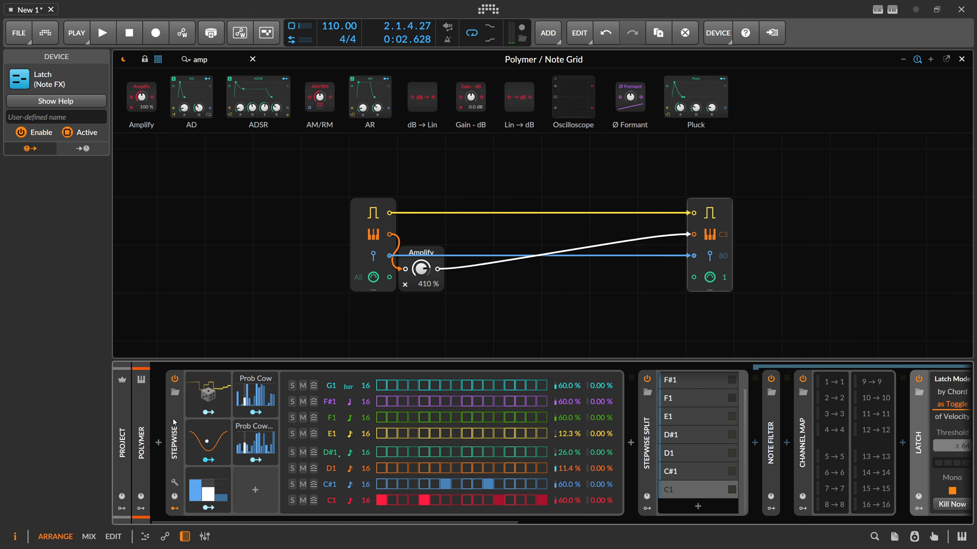
left_click(175, 442)
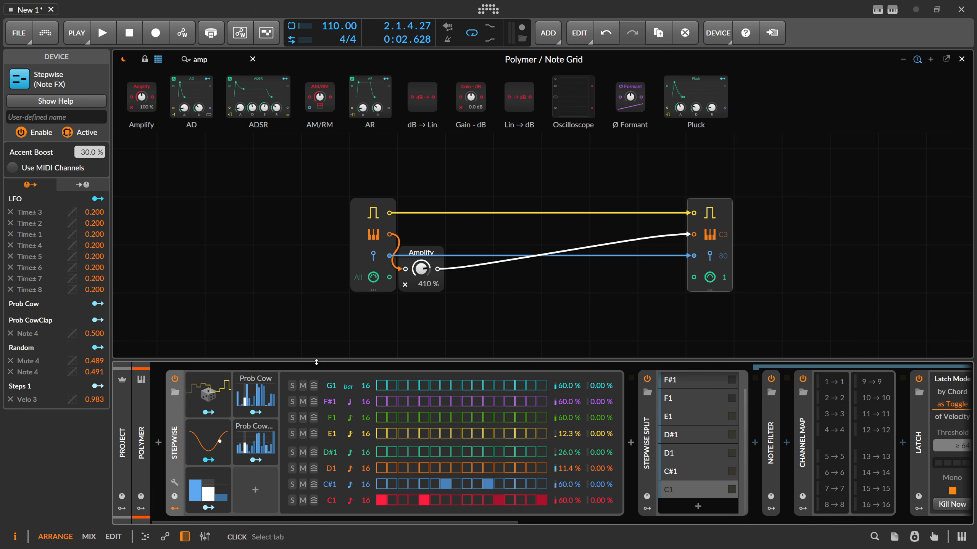
Remap channel 1 to channel 5 in the Channel Map before Latch and audition the pattern.
scroll(311, 516, "down", 5)
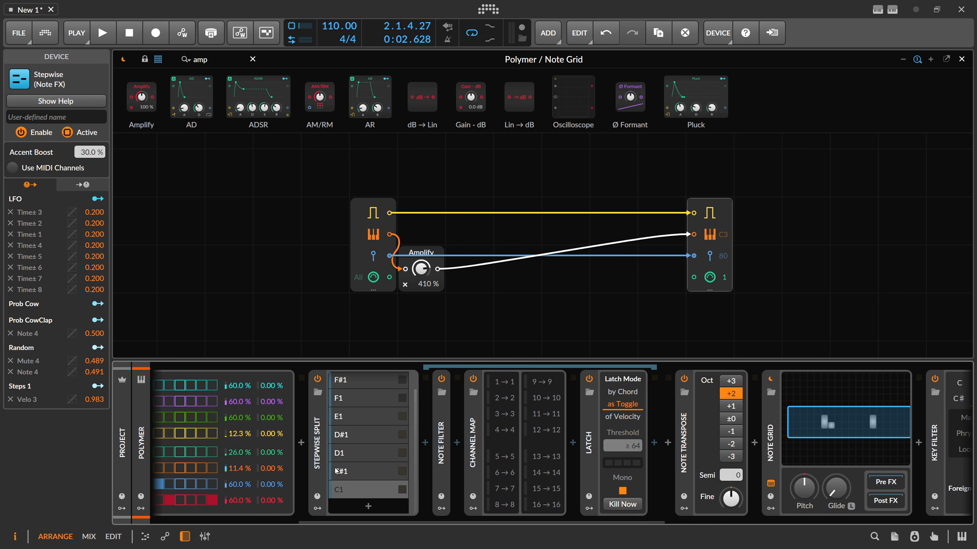
left_click(472, 468)
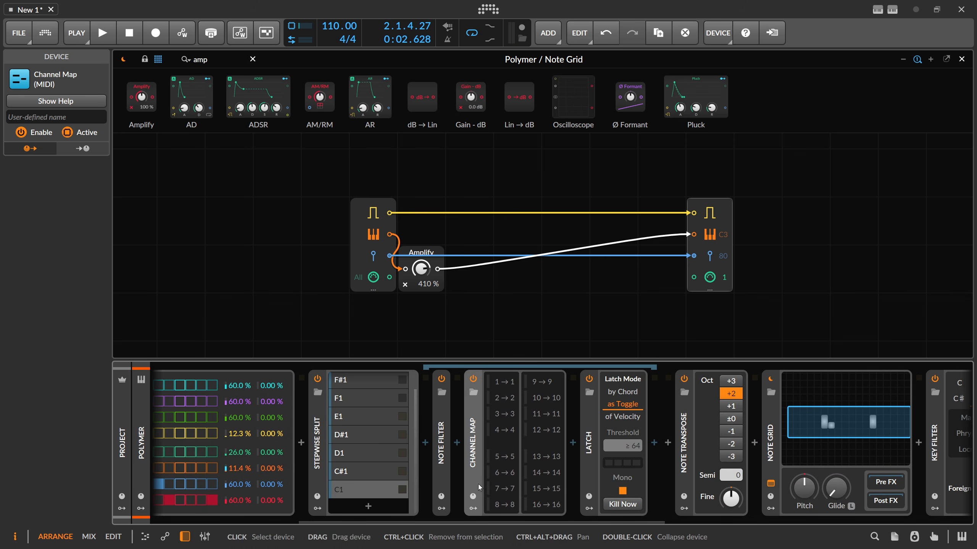
key("space")
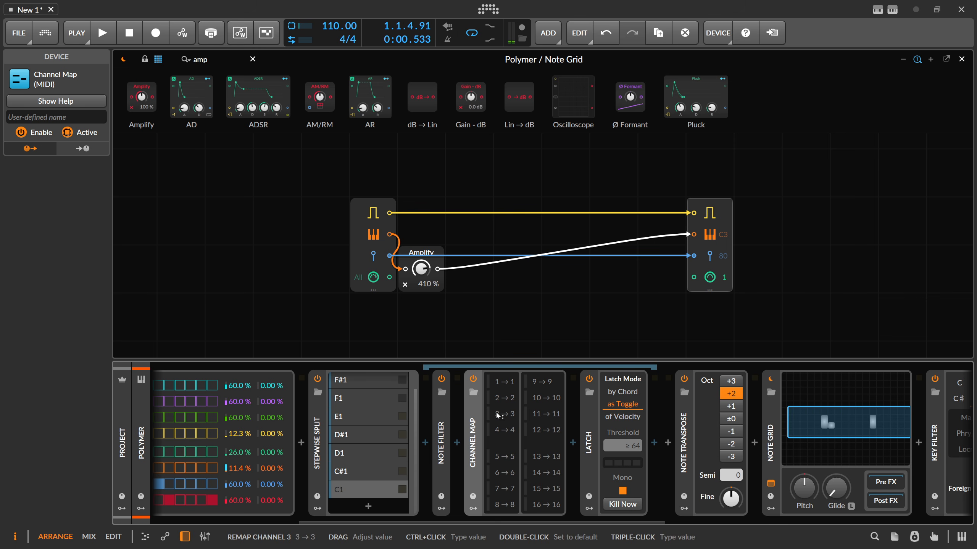
left_click_drag(497, 417, 510, 390)
key("space")
key("space")
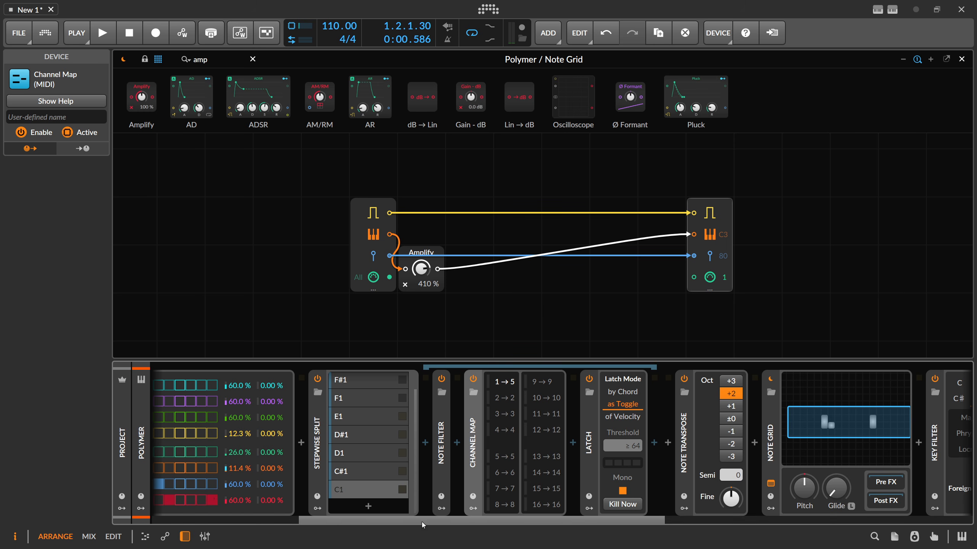
Add a Channel-16 modulator to the empty modulator slot of the Polymer synth.
scroll(421, 522, "right", 3)
scroll(536, 519, "right", 10)
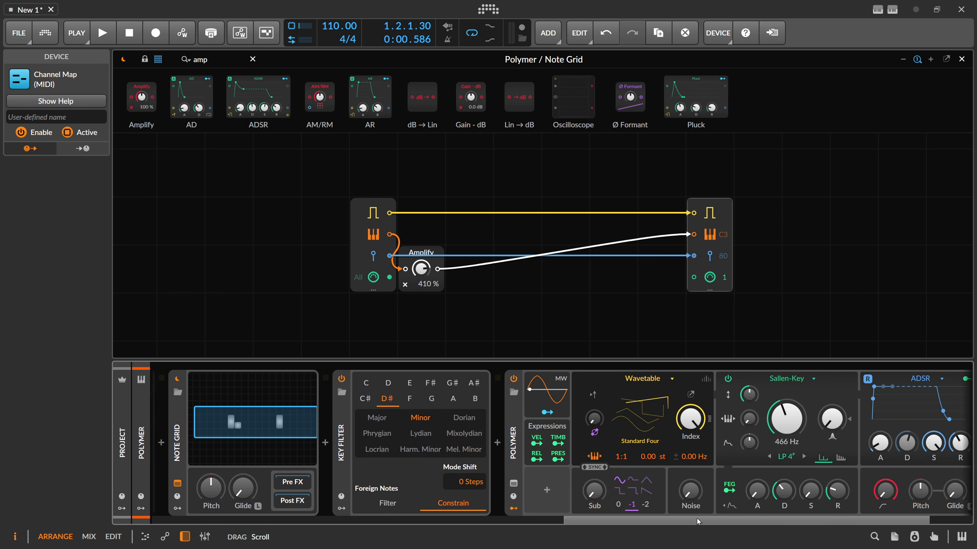
scroll(571, 519, "left", 3)
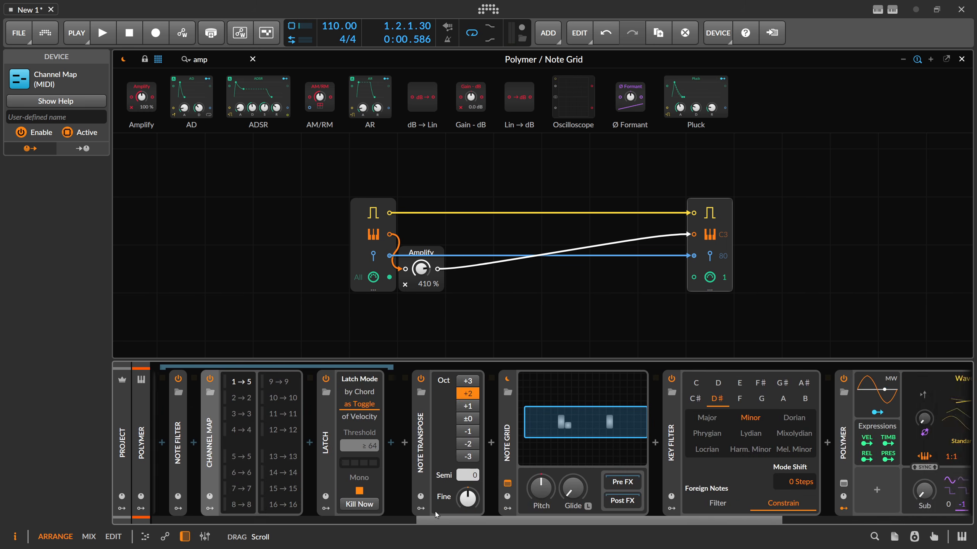
left_click(559, 492)
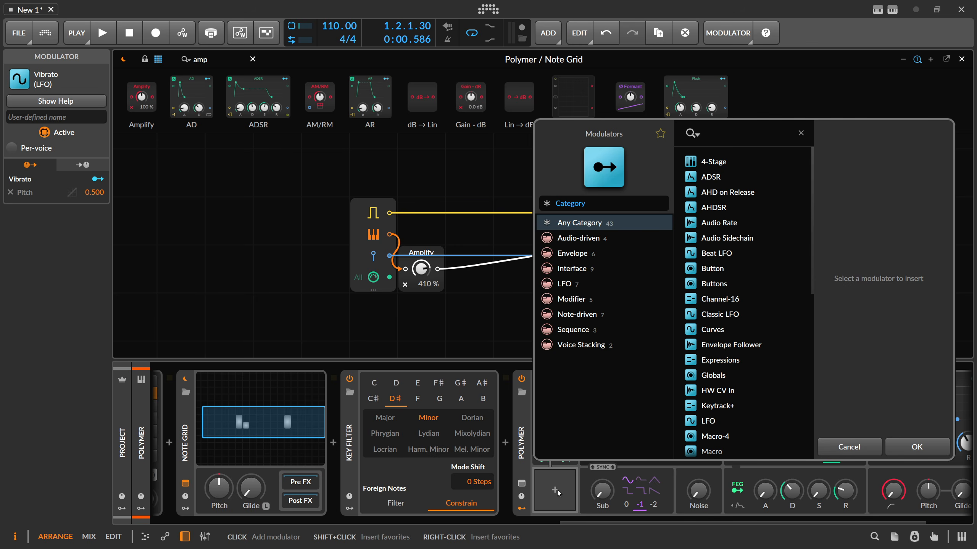
type("chann")
key("Return")
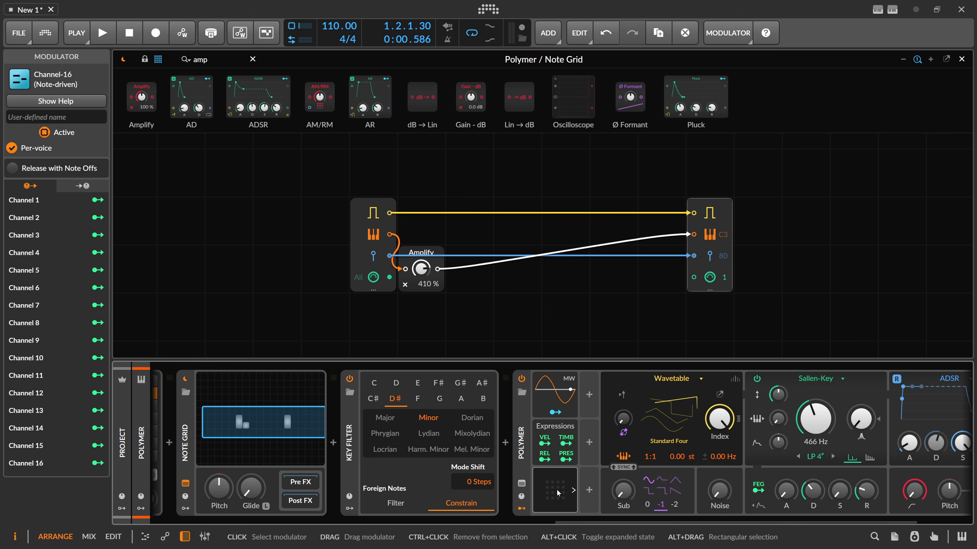
Play the pattern while watching the Channel-16 modulator to see which channel the notes arrive on.
left_click(590, 420)
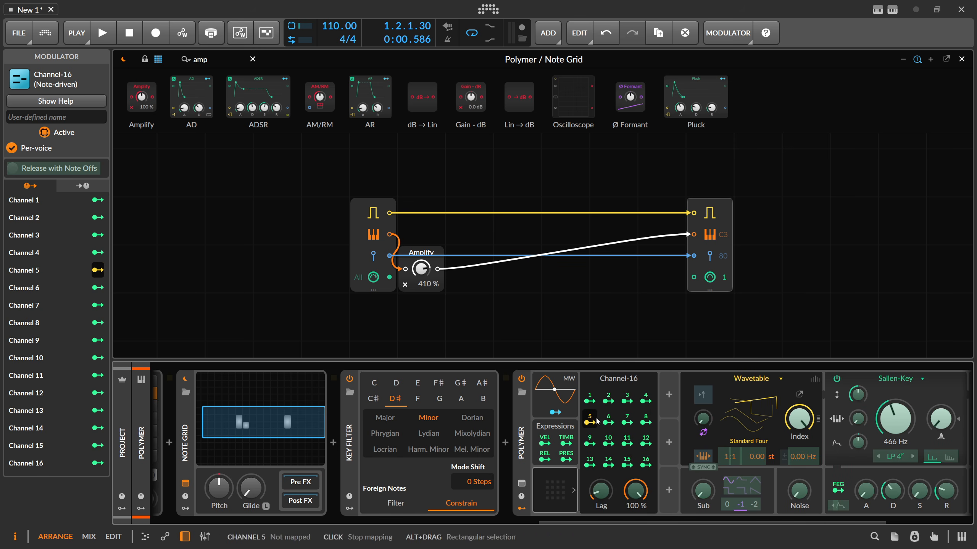
left_click_drag(551, 522, 584, 523)
key("space")
key("space")
key("space")
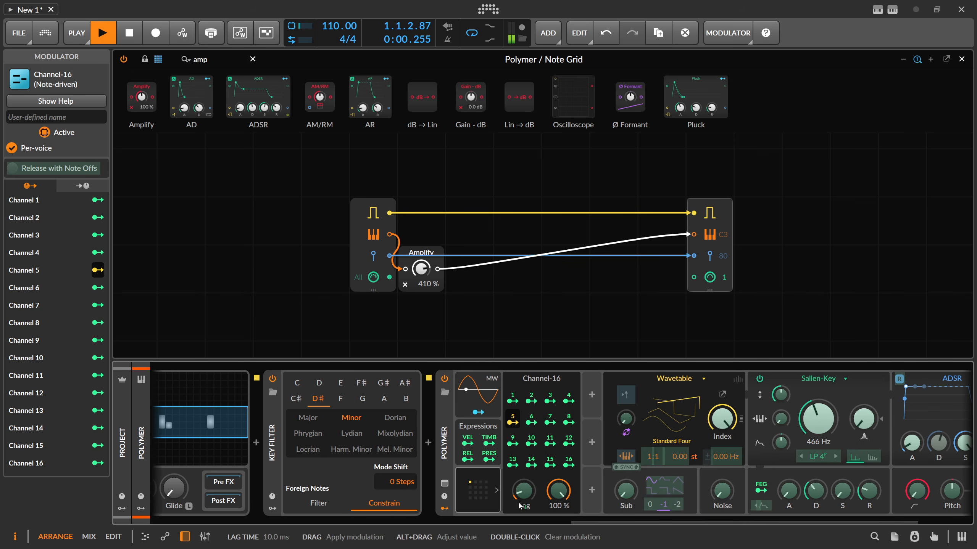
left_click(514, 424)
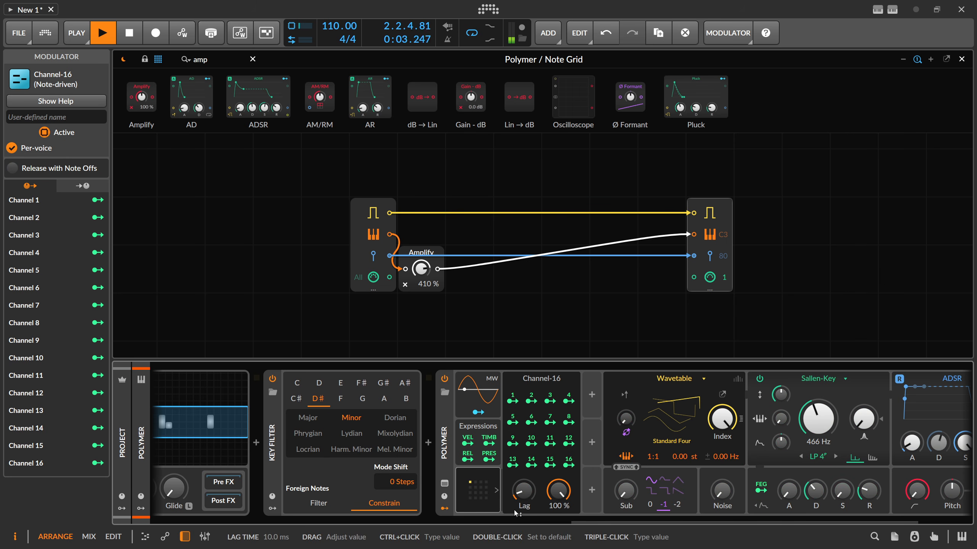
Map Channel-16's channel 5 to the ADSR sustain with an amount of 1.000 and audition the pattern.
left_click(513, 422)
key("space")
left_click_drag(611, 523, 664, 523)
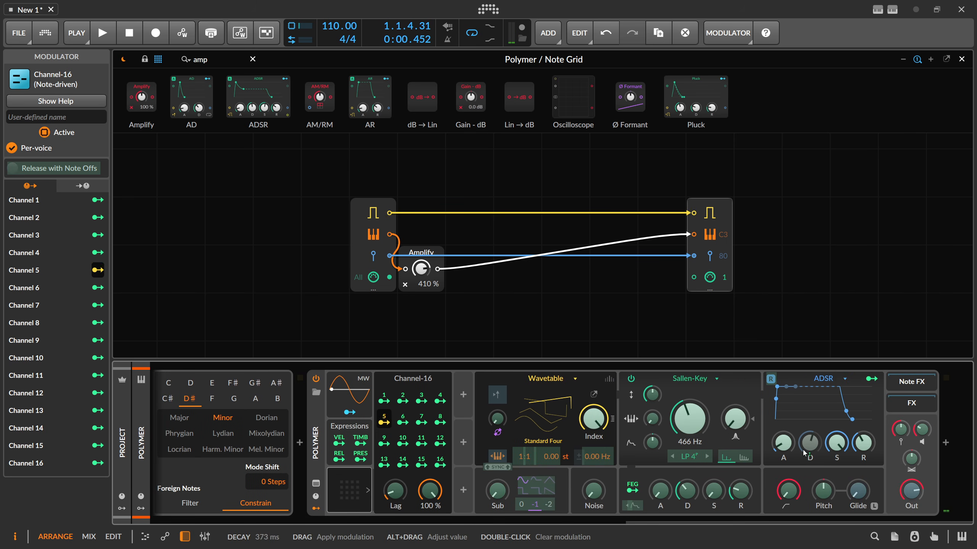
left_click_drag(840, 446, 834, 456)
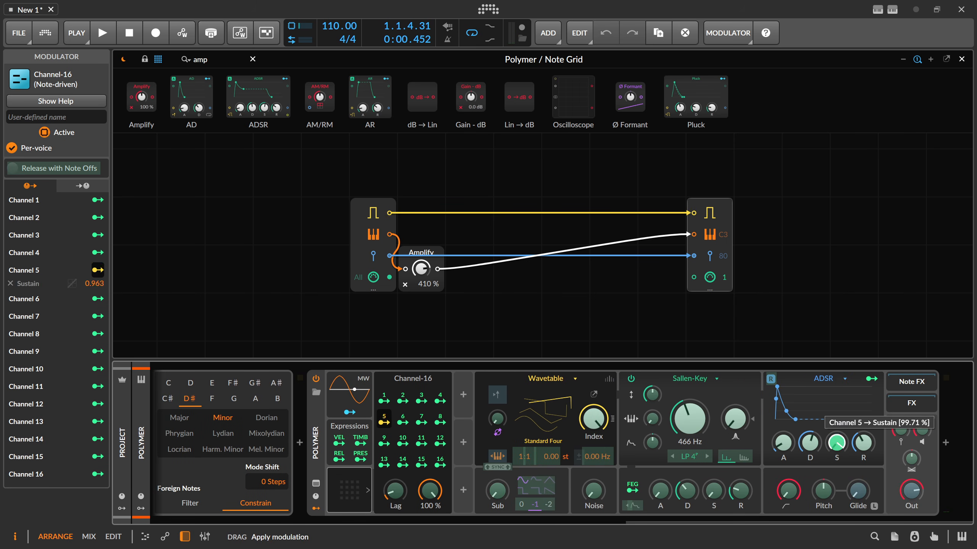
key("space")
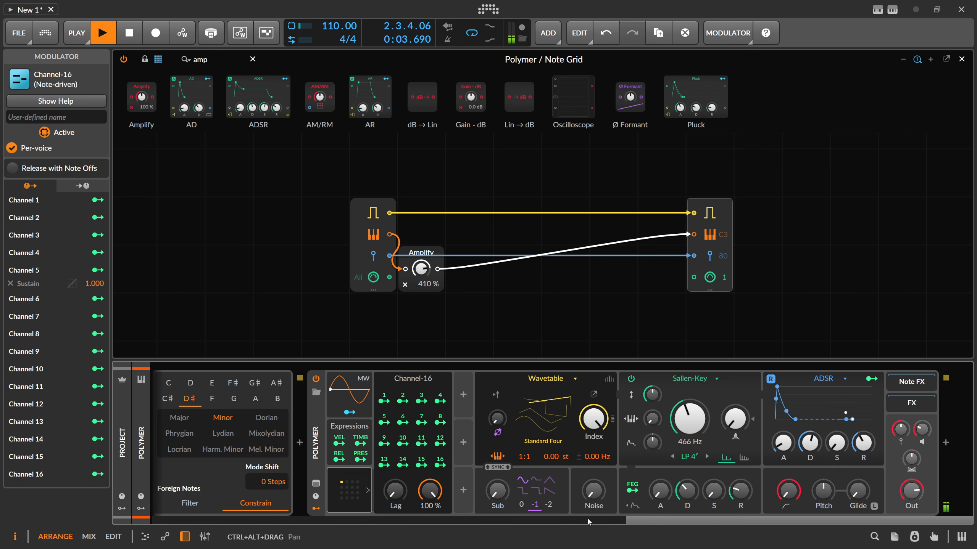
scroll(588, 522, "left", 5)
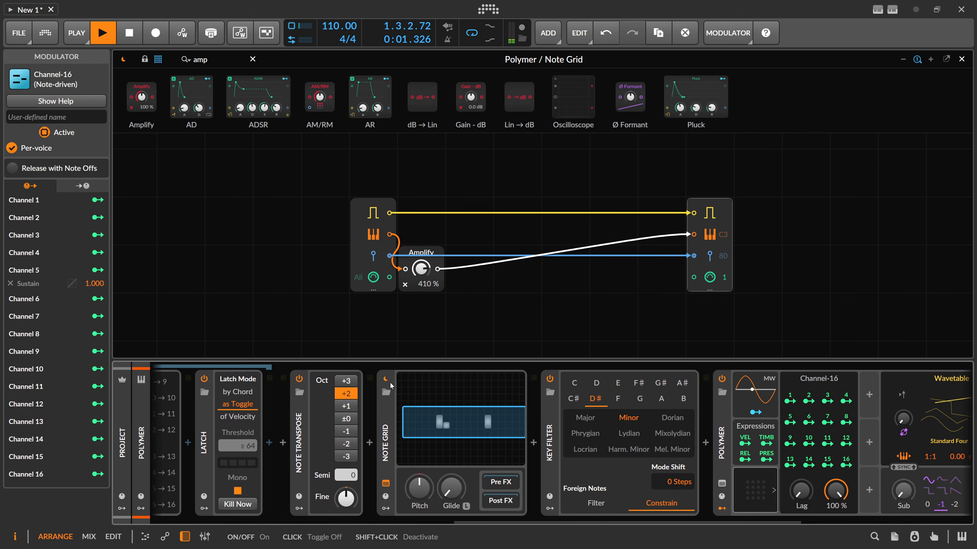
key("space")
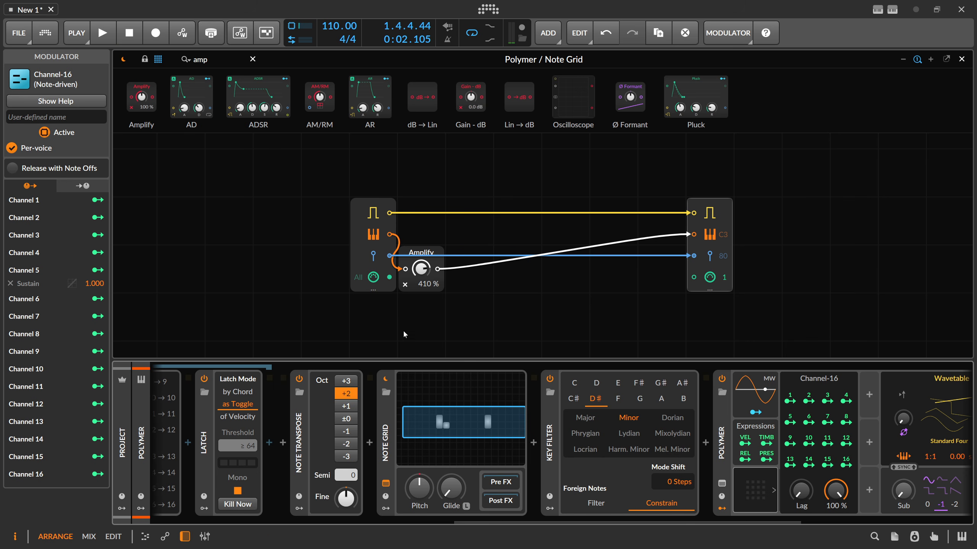
left_click(389, 403)
left_click(385, 379)
key("space")
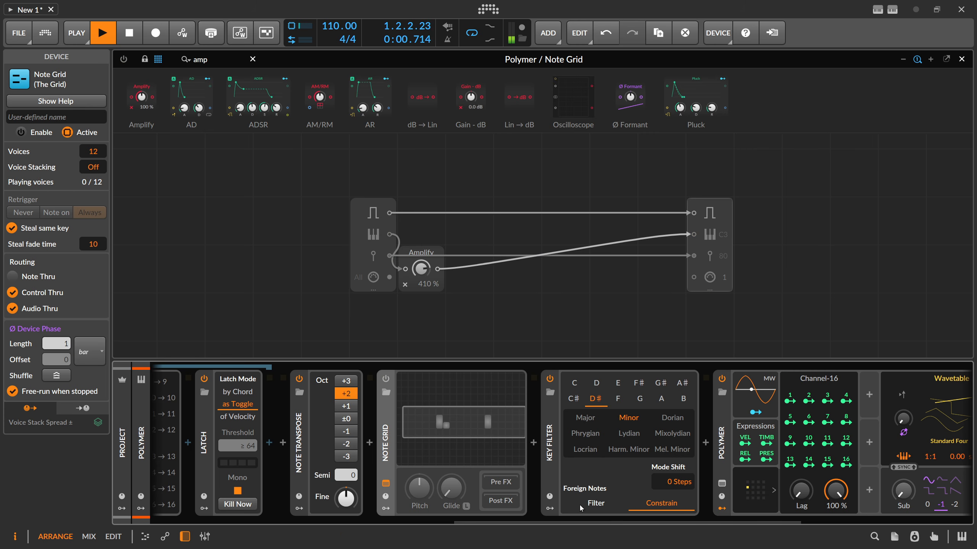
left_click_drag(569, 522, 763, 525)
key("space")
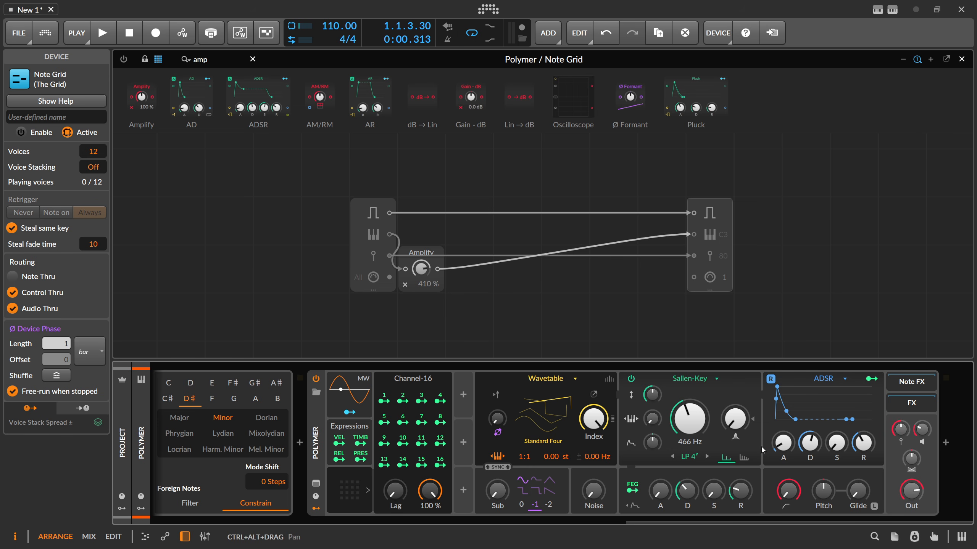
left_click_drag(745, 523, 502, 523)
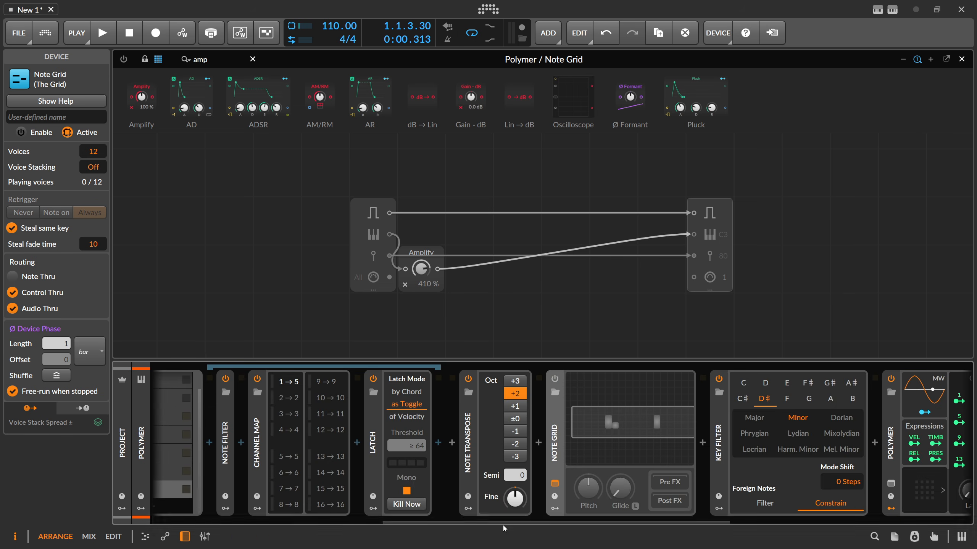
left_click(554, 378)
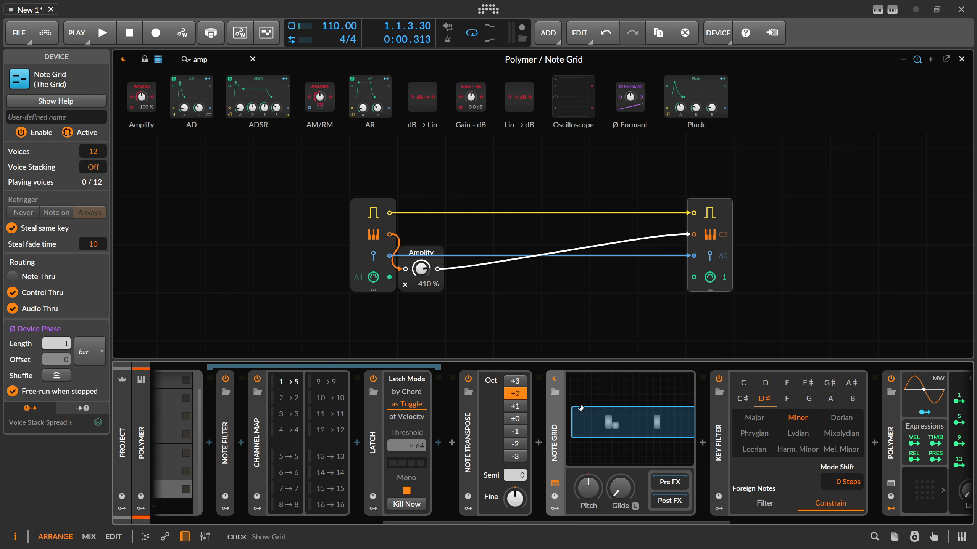
Connect the channel output of the Note Grid's input module to its output module's channel input and audition the pattern.
left_click_drag(581, 408, 594, 421)
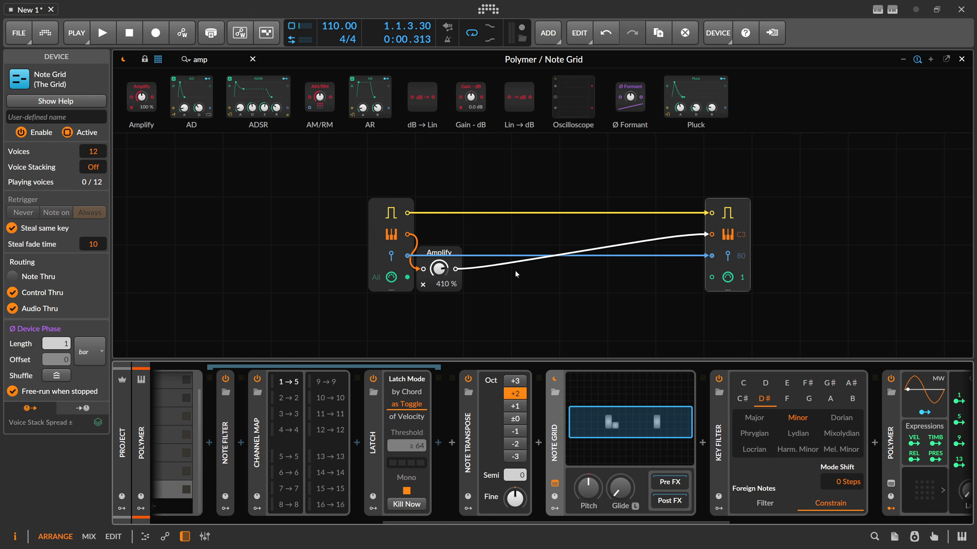
left_click_drag(411, 277, 712, 277)
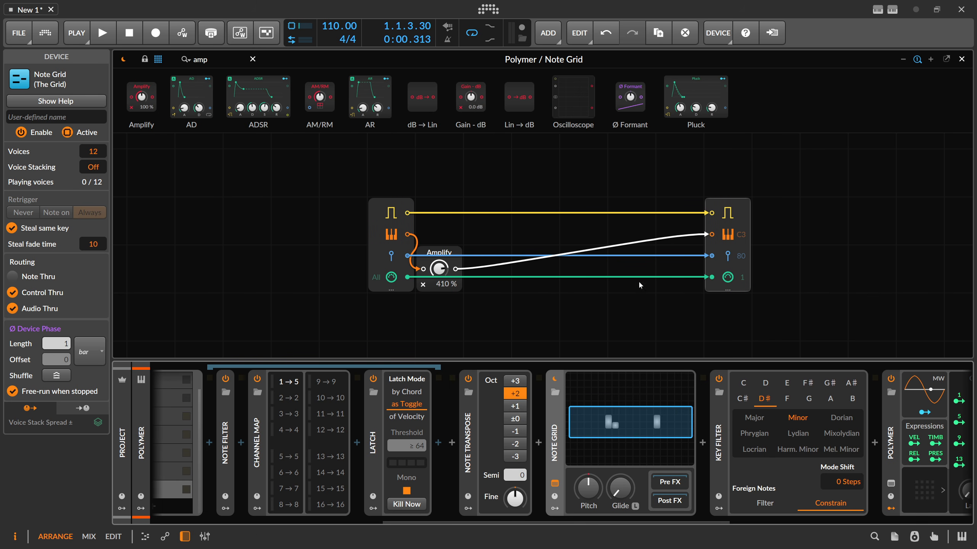
key("space")
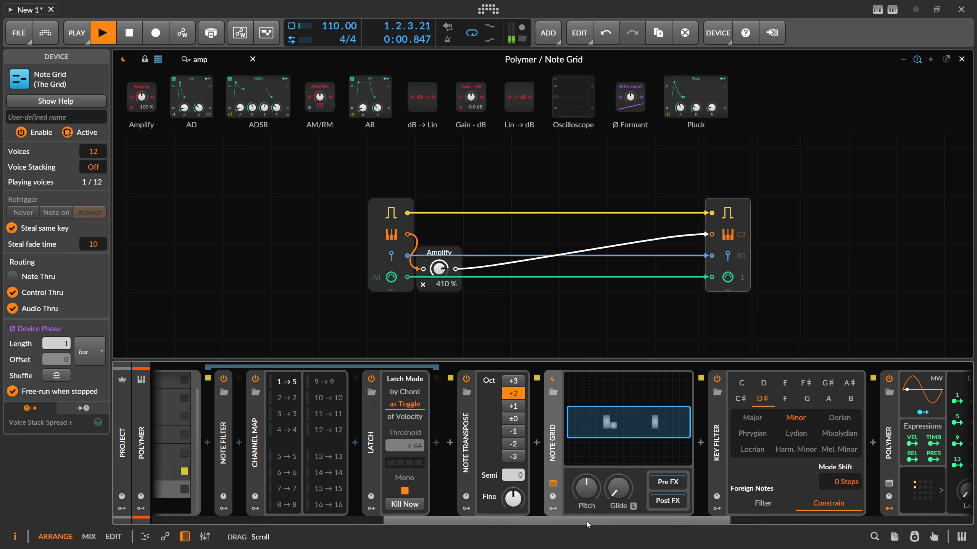
left_click_drag(578, 522, 774, 519)
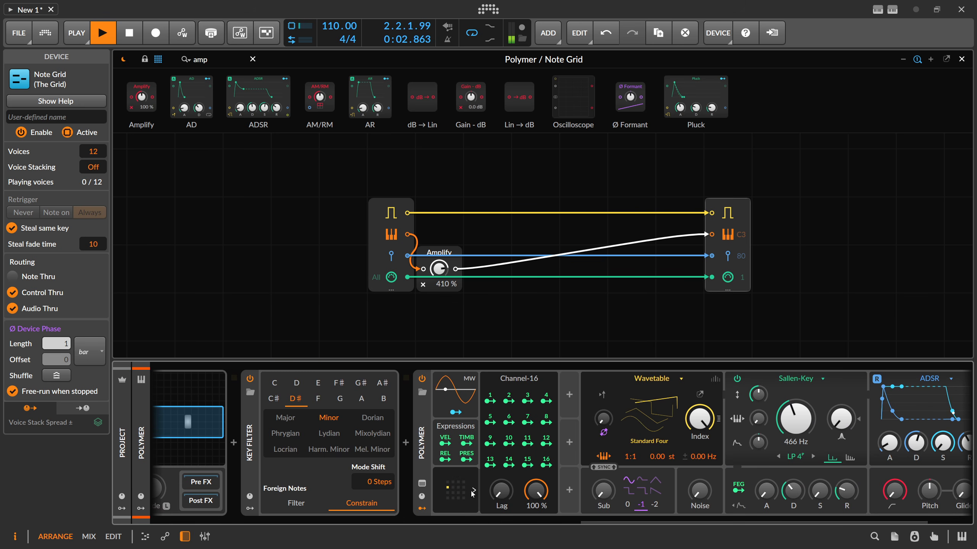
left_click_drag(735, 279, 580, 308)
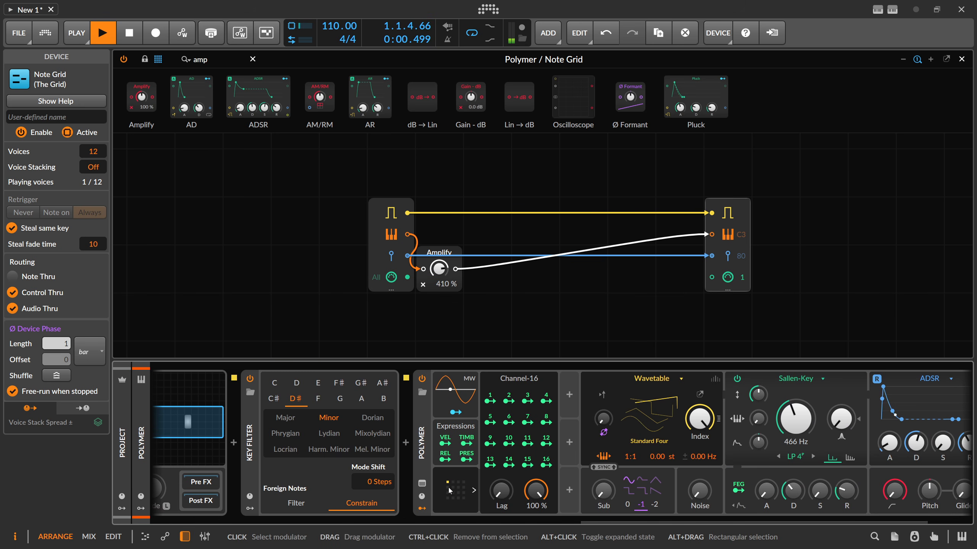
left_click_drag(407, 277, 716, 279)
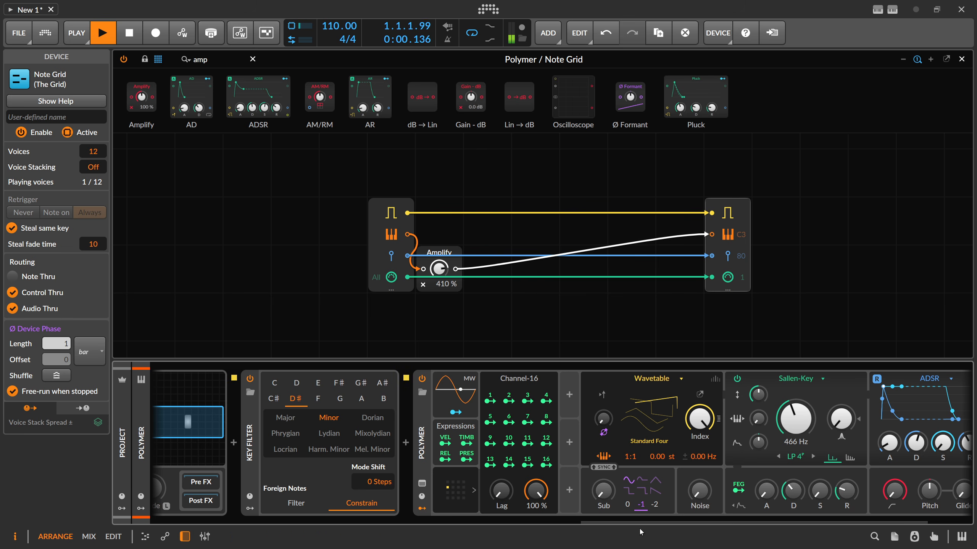
key("space")
Map channel 5 to Polymer's filter cutoff with a modulation of about 31 semitones and audition it.
left_click(491, 422)
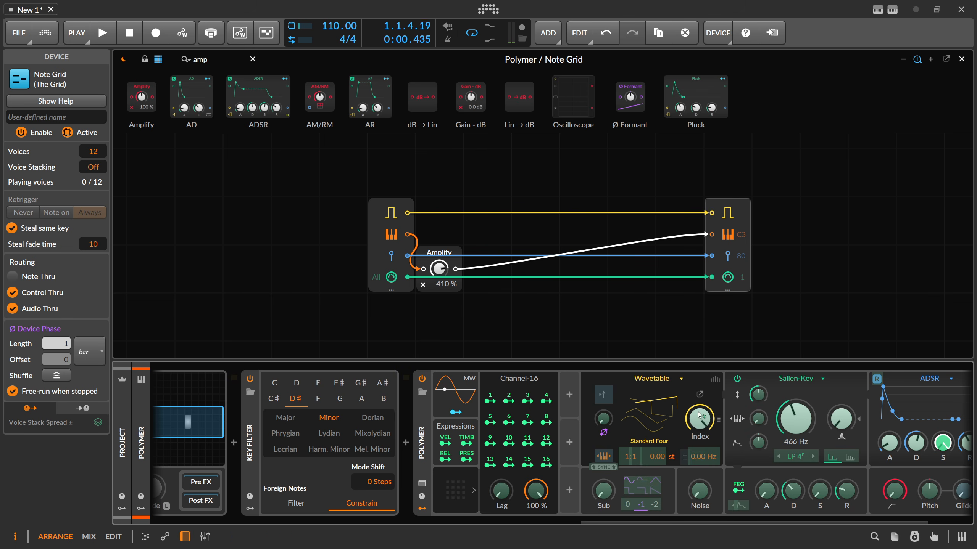
left_click_drag(794, 430, 787, 438)
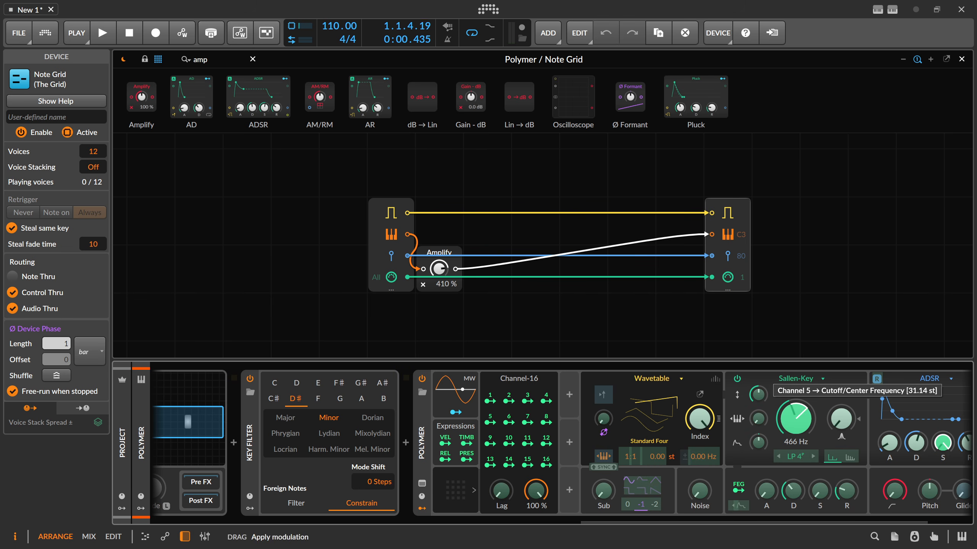
key("space")
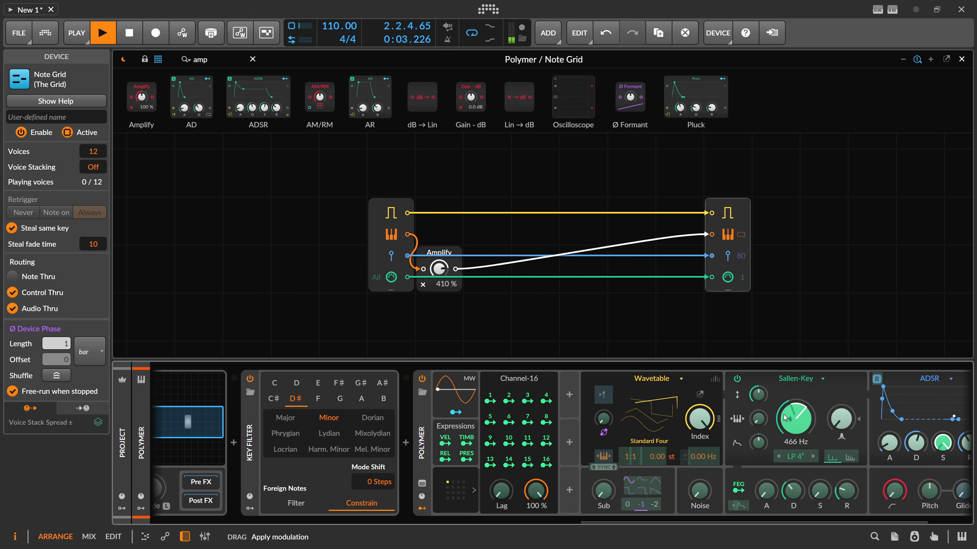
left_click(490, 422)
Lower Polymer's filter cutoff to 168 Hz, listen to the pattern, and return to the Latch section of the chain.
left_click_drag(598, 522, 640, 520)
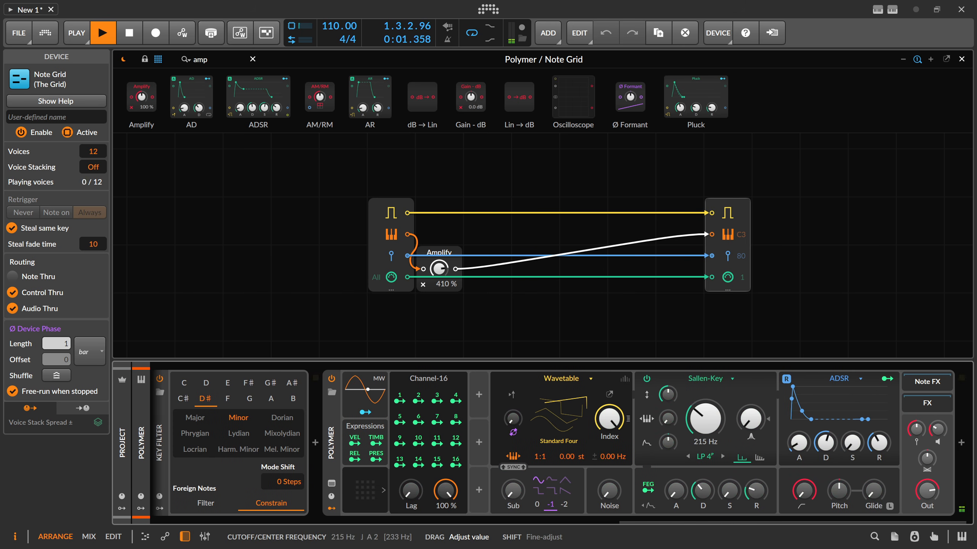
scroll(581, 490, "left", 10)
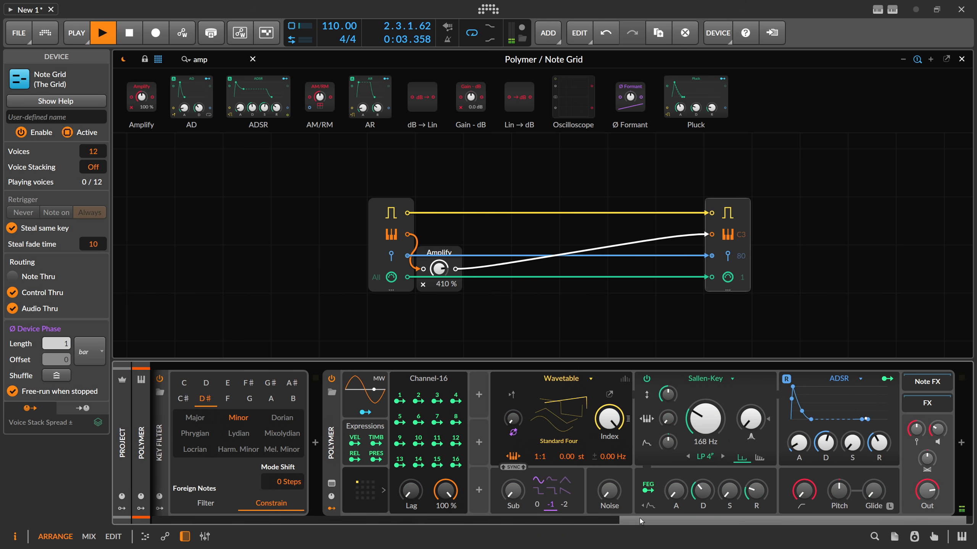
scroll(374, 492, "left", 3)
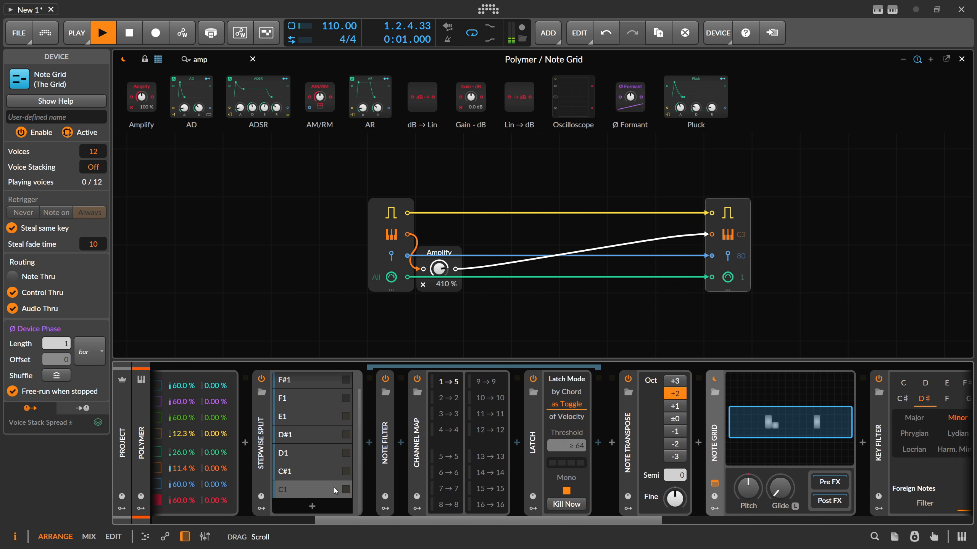
key("space")
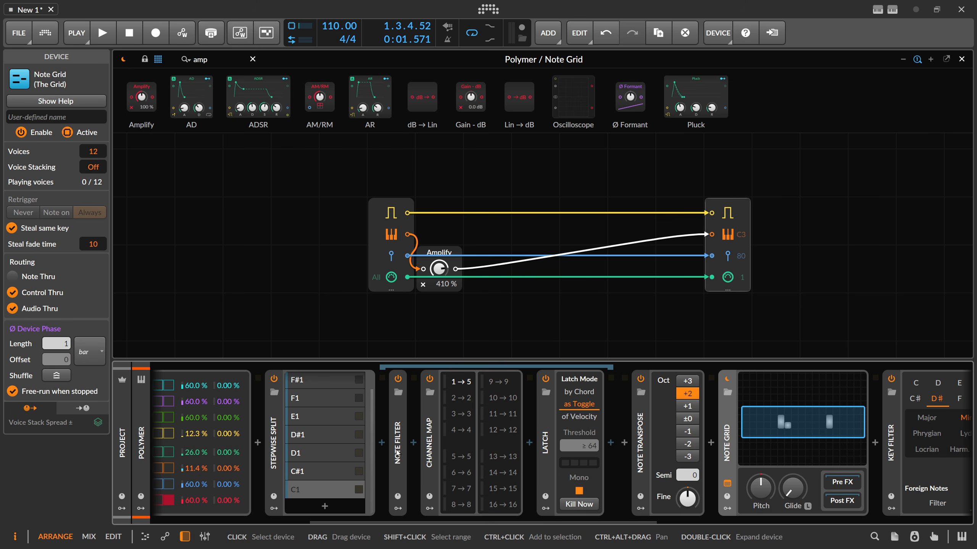
Insert a Humanize device after Latch in the C1 layer's chain.
left_click(611, 443)
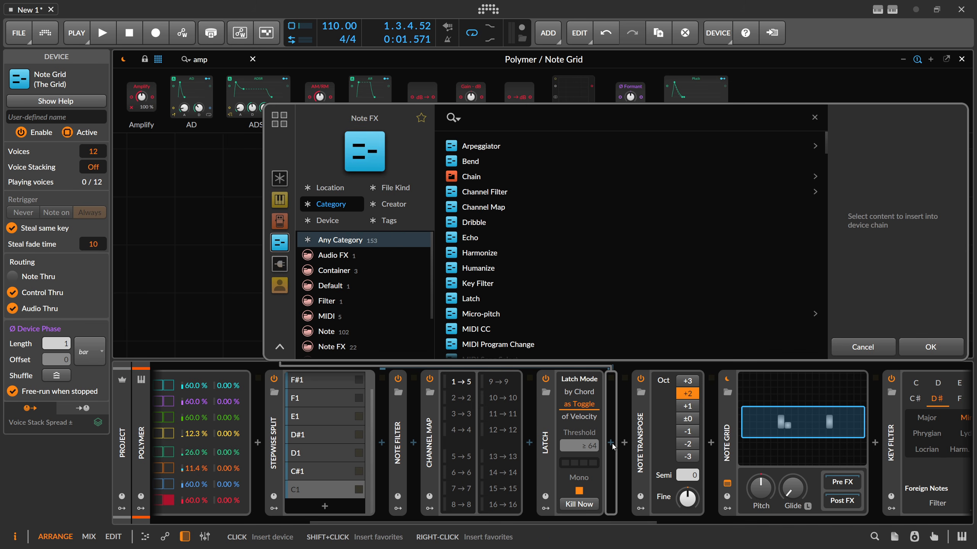
type("g")
key("BackSpace")
type("hu")
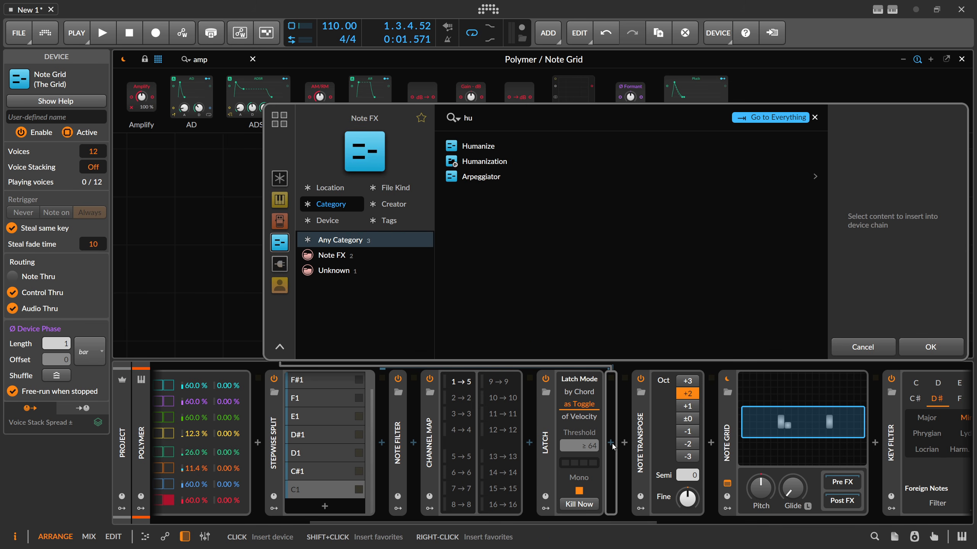
key("Down")
key("Return")
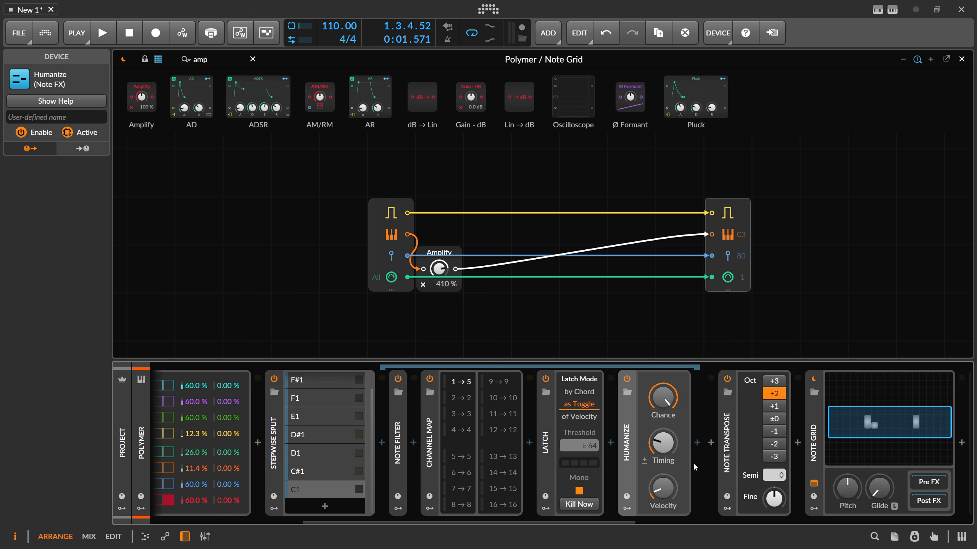
Lower Humanize's chance, adjust its timing and velocity amounts, and audition the pattern.
left_click_drag(662, 442, 663, 444)
left_click_drag(663, 488, 663, 485)
left_click_drag(663, 398, 663, 402)
key("space")
key("space")
Examine how the Stepwise rows feed the Stepwise Split layers, comparing the device chains of layers E1 and C1.
left_click_drag(560, 522, 409, 520)
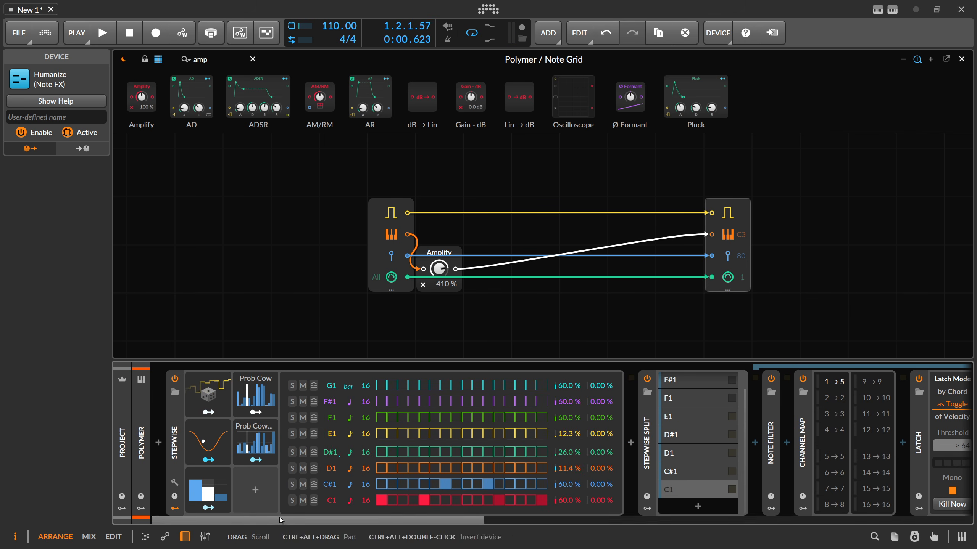
left_click_drag(286, 520, 401, 522)
left_click(286, 470)
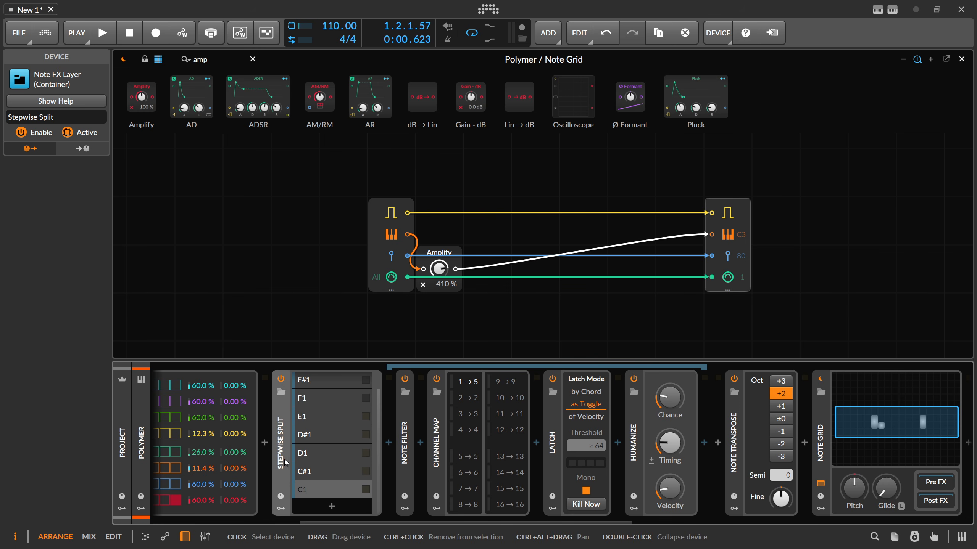
scroll(320, 396, "up", 1)
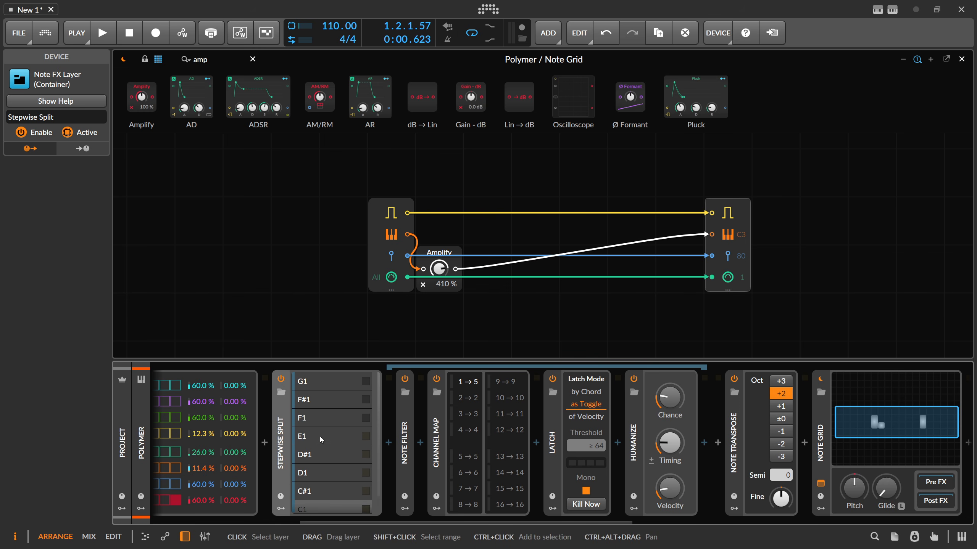
left_click(321, 418)
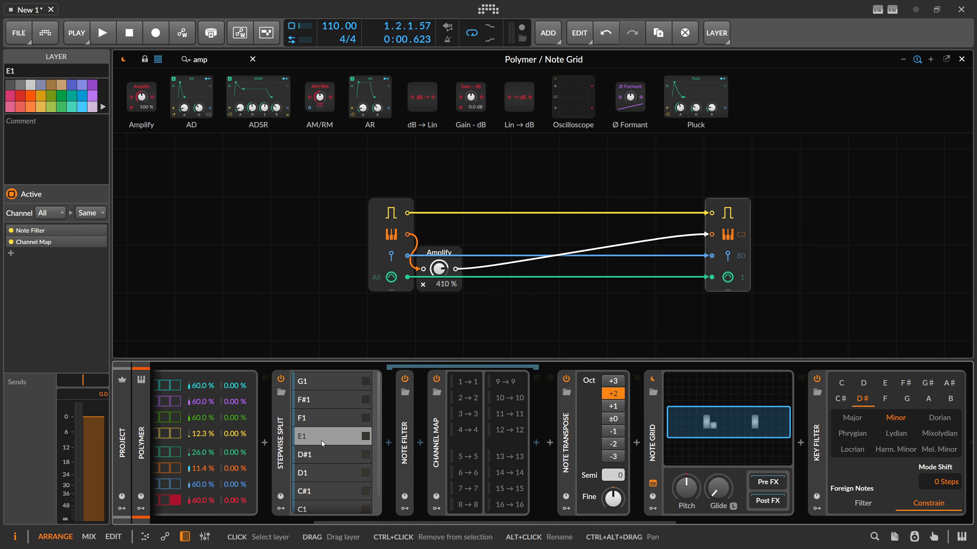
scroll(322, 450, "down", 1)
left_click(315, 485)
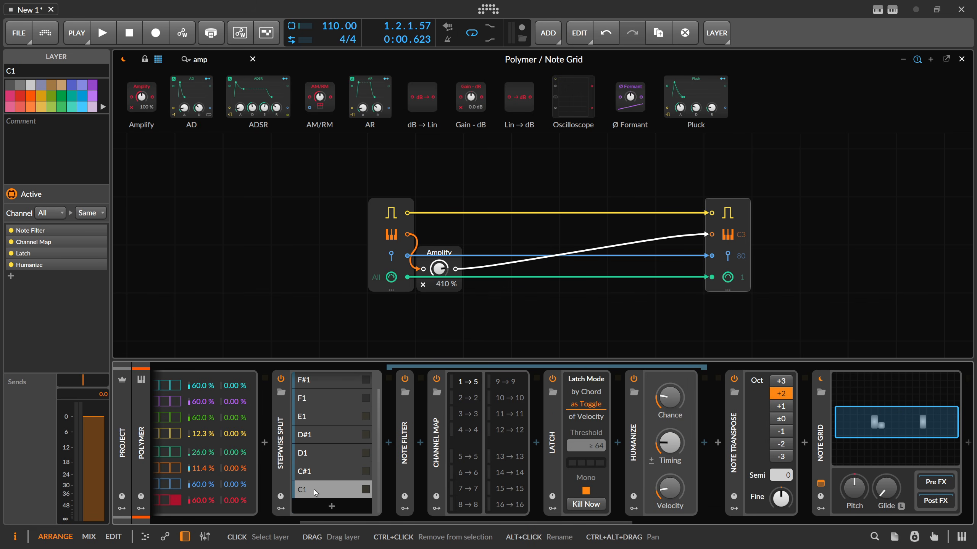
scroll(318, 488, "up", 1)
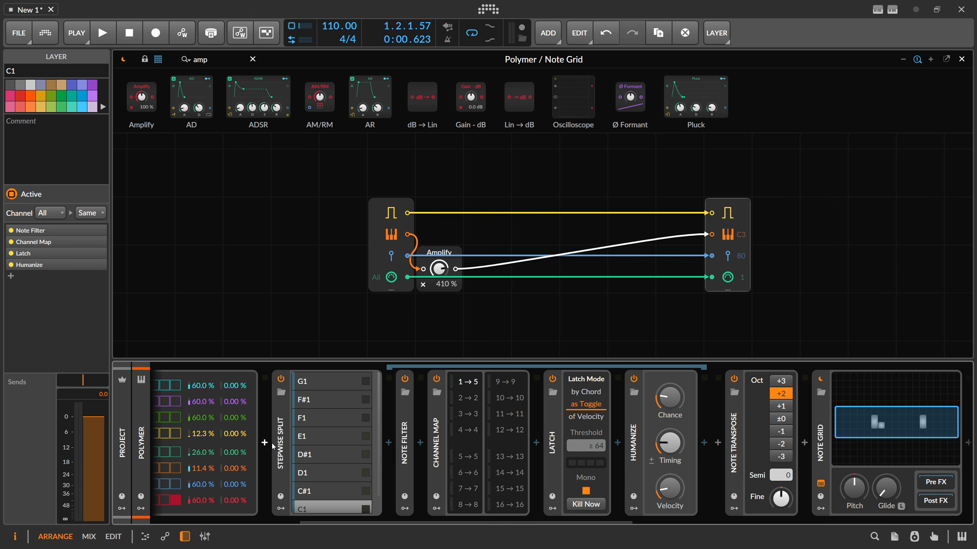
left_click(282, 447)
left_click(316, 508)
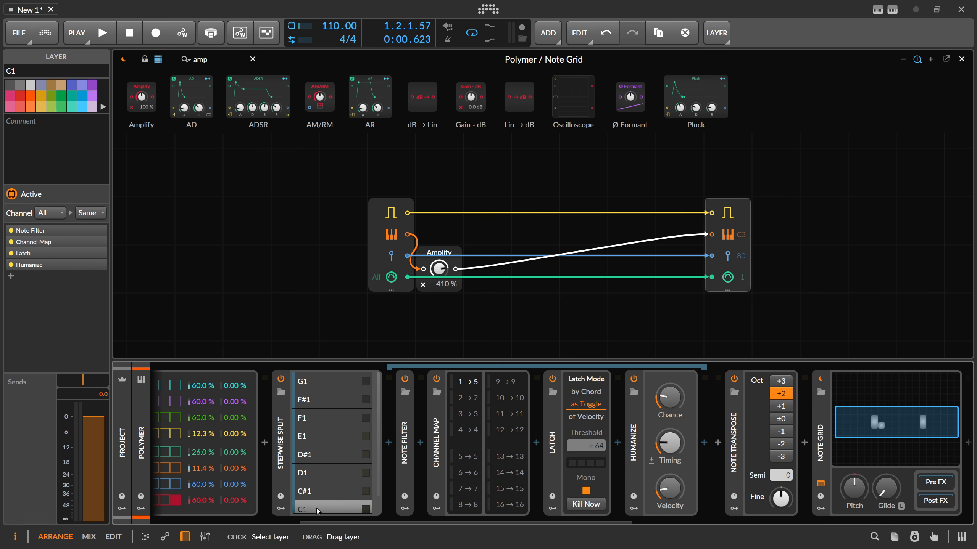
left_click(339, 505)
scroll(365, 522, "left", 2)
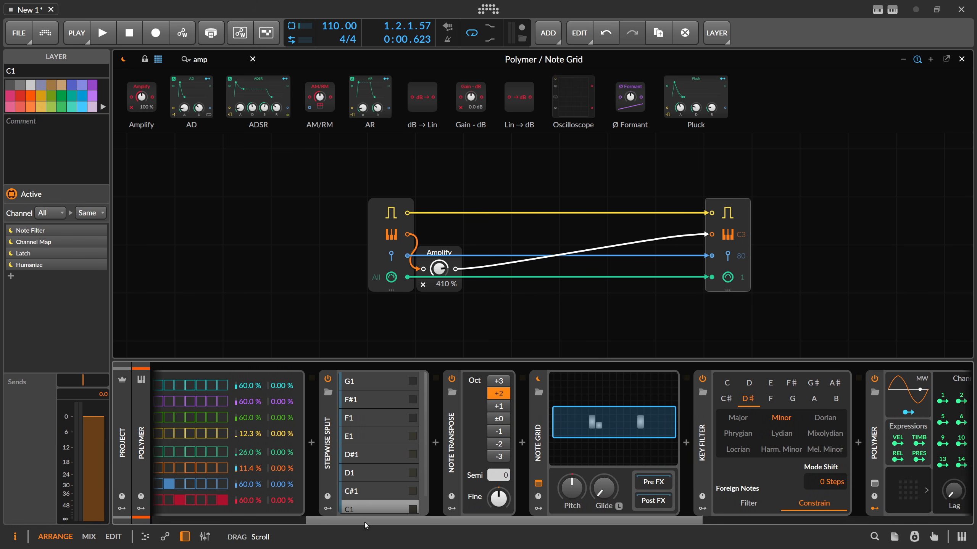
left_click(395, 504)
scroll(334, 517, "left", 3)
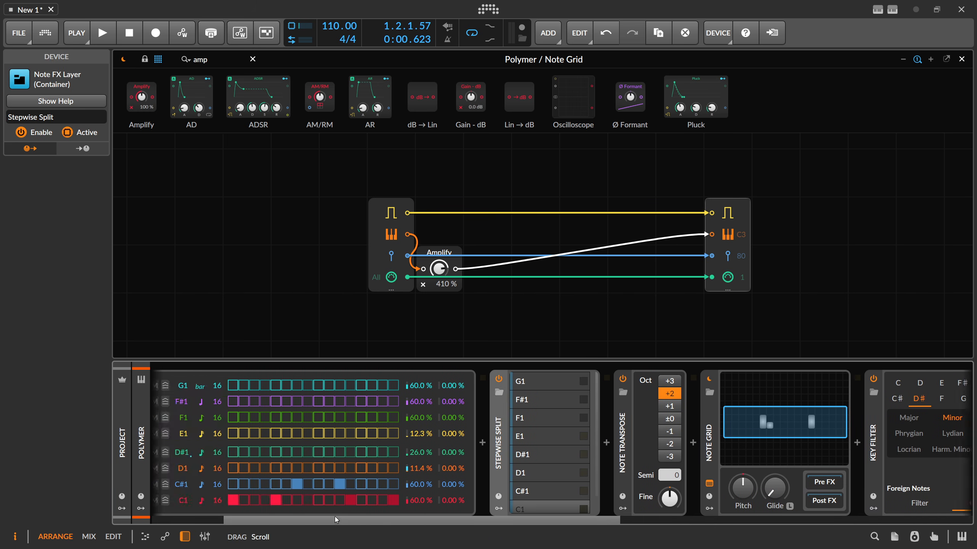
scroll(325, 517, "left", 1)
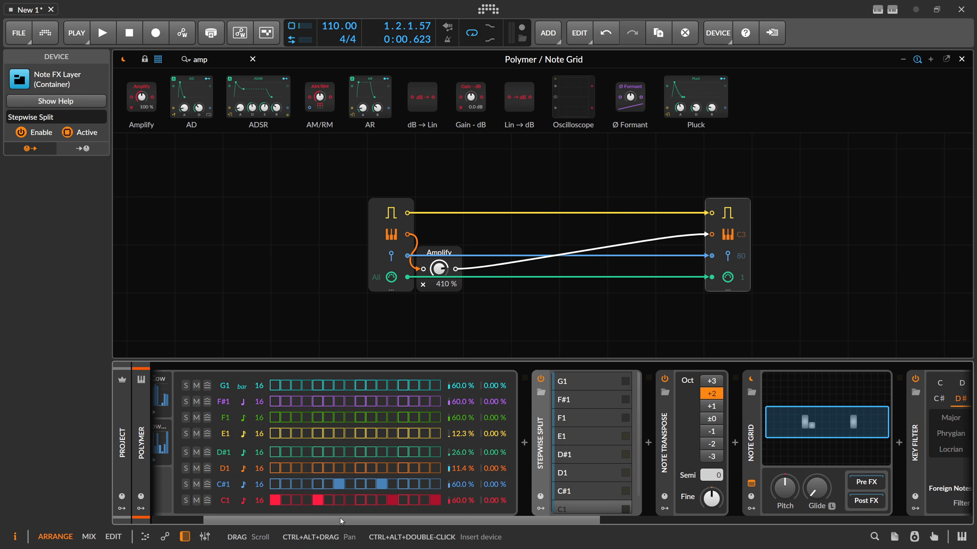
Disable the Note Grid device that follows Note Transpose.
left_click(664, 449)
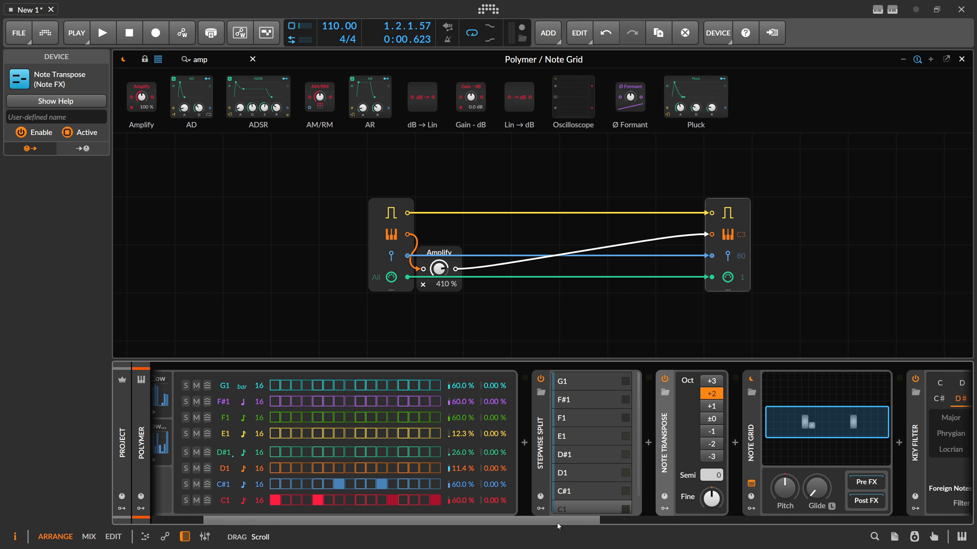
left_click_drag(558, 523, 626, 522)
scroll(448, 279, "down", 1)
scroll(445, 266, "down", 1)
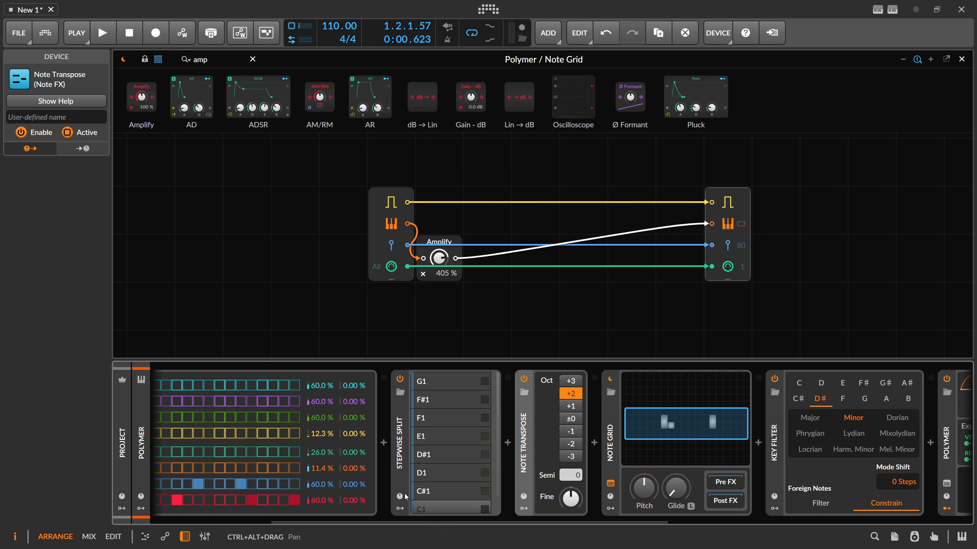
left_click_drag(396, 523, 300, 519)
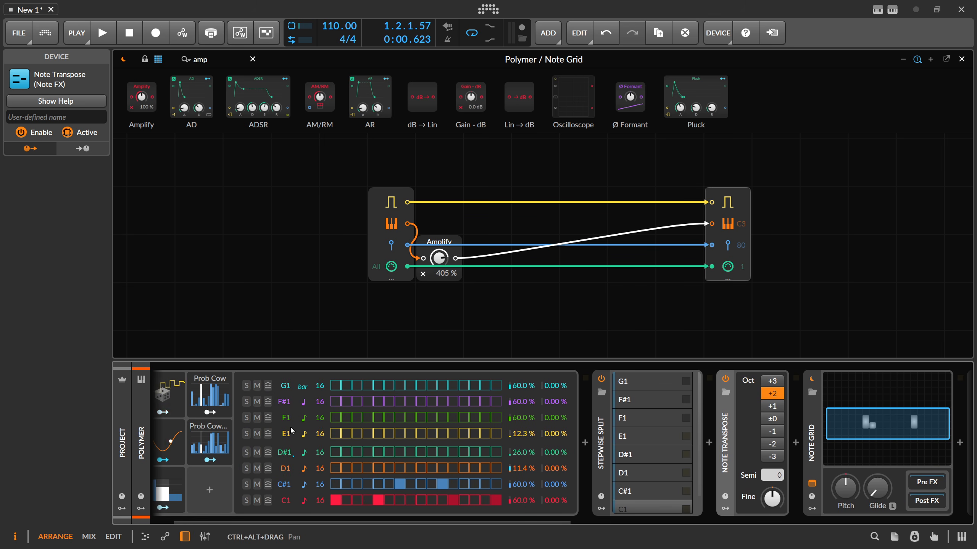
left_click(812, 378)
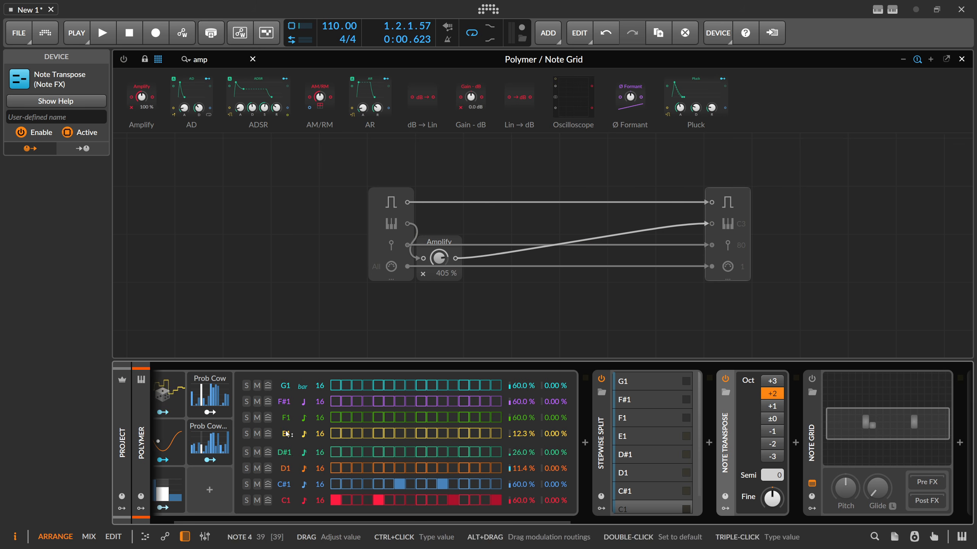
Try raising the note of Stepwise's E1 row to G#1, and undo the change.
left_click_drag(285, 433, 293, 411)
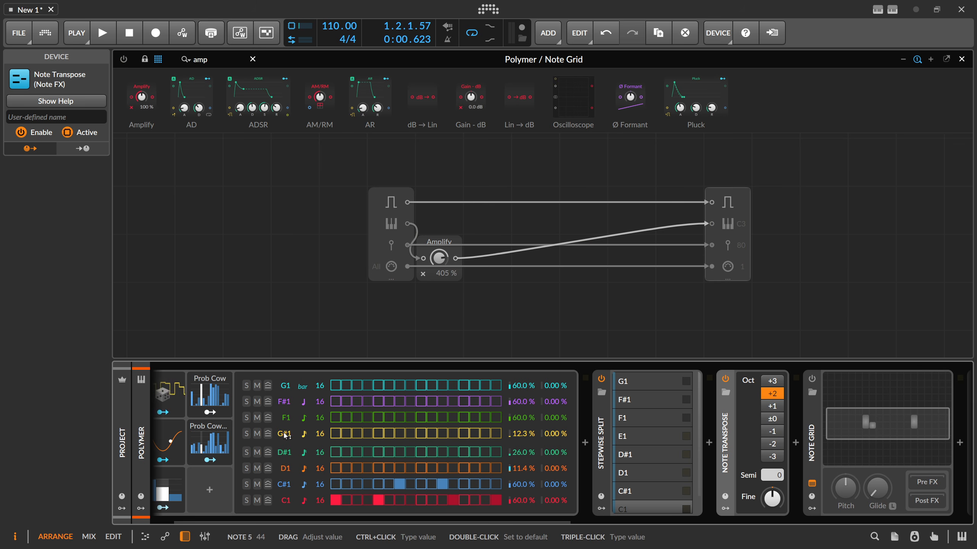
key("ctrl+z")
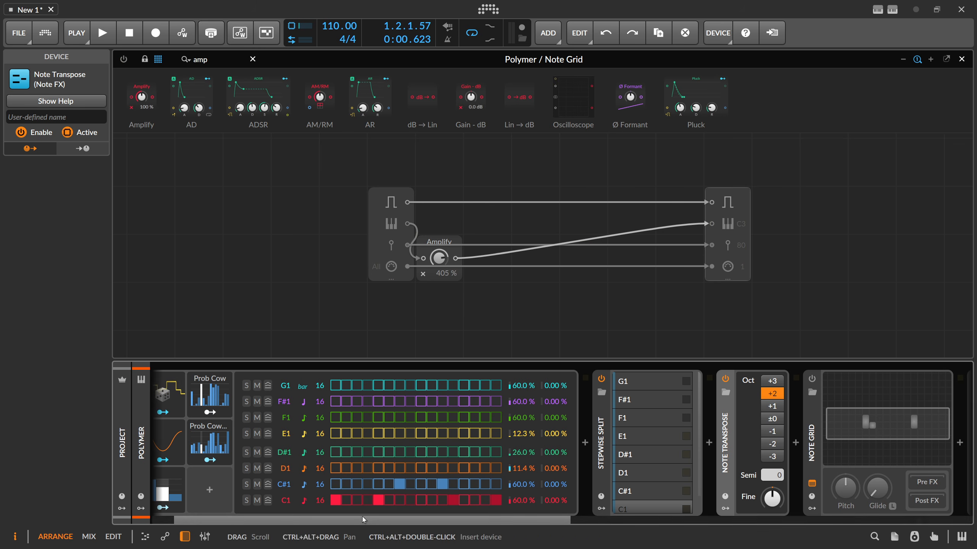
left_click_drag(362, 520, 327, 522)
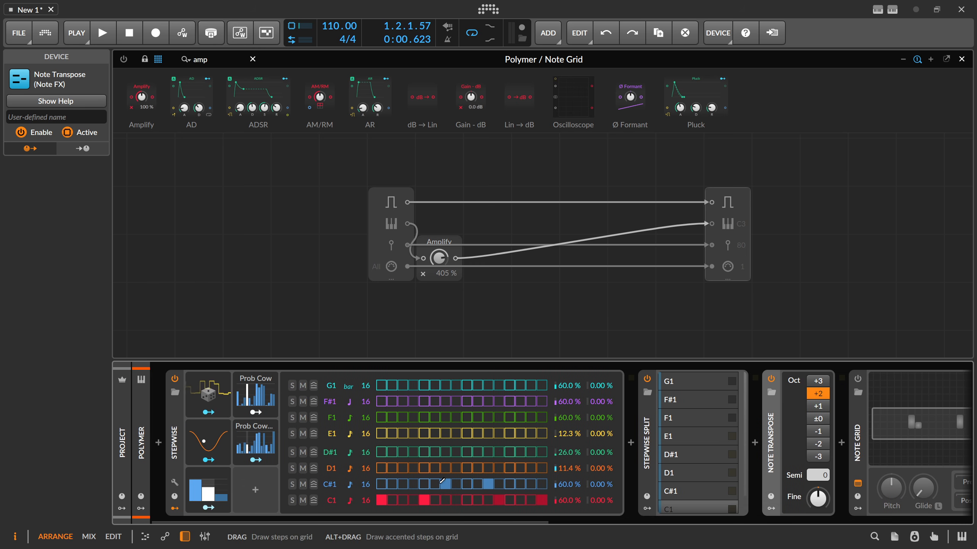
Remove the first active step from Stepwise's C#1 row and audition the pattern through Polymer.
left_click(453, 485)
key("space")
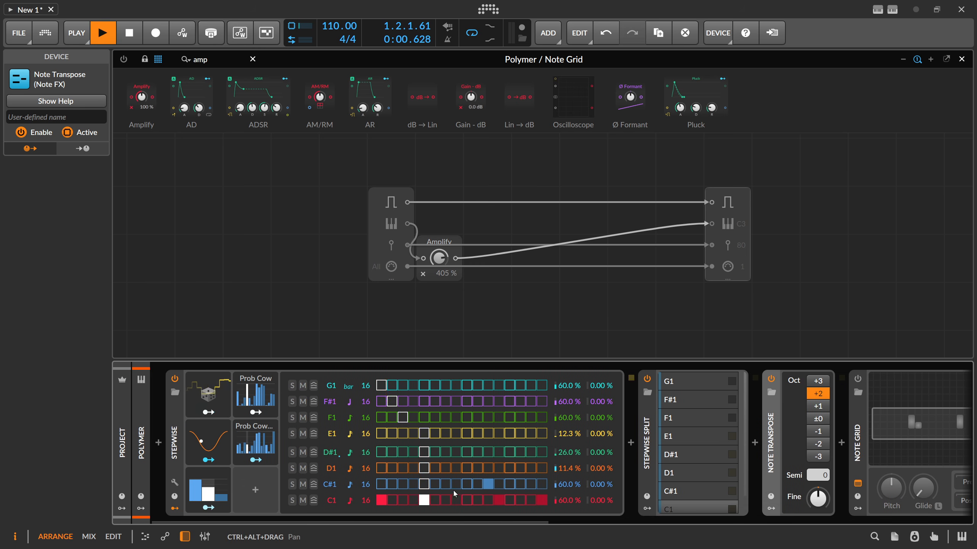
key("space")
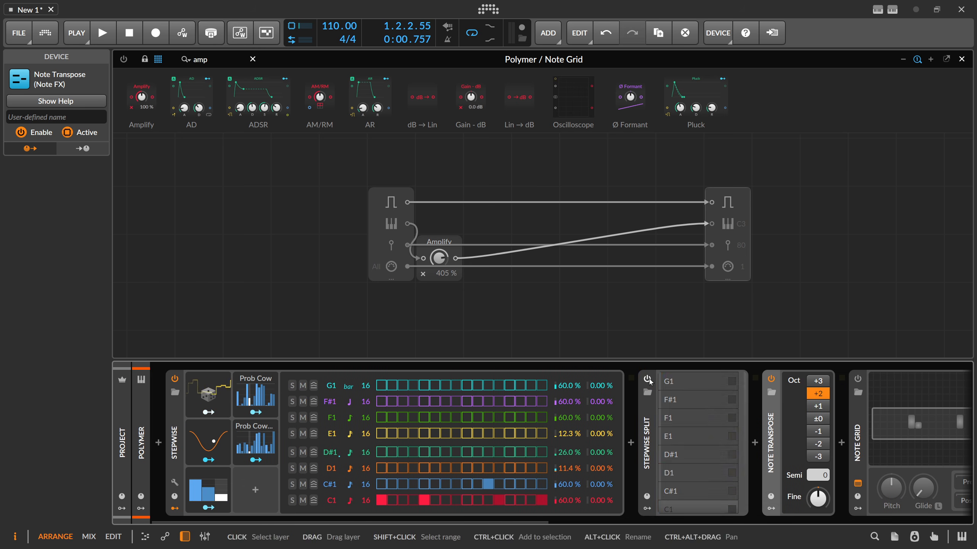
left_click_drag(547, 522, 857, 520)
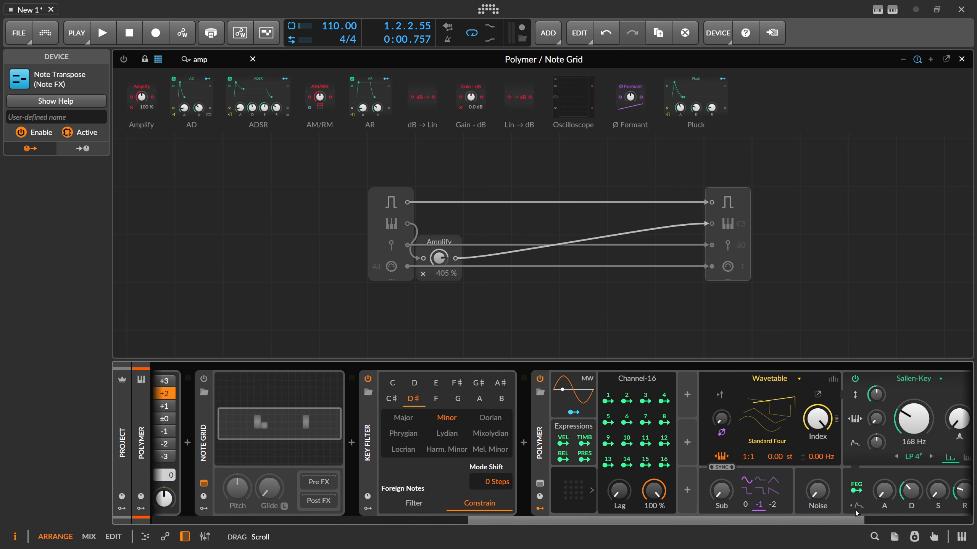
key("space")
left_click_drag(664, 518, 364, 525)
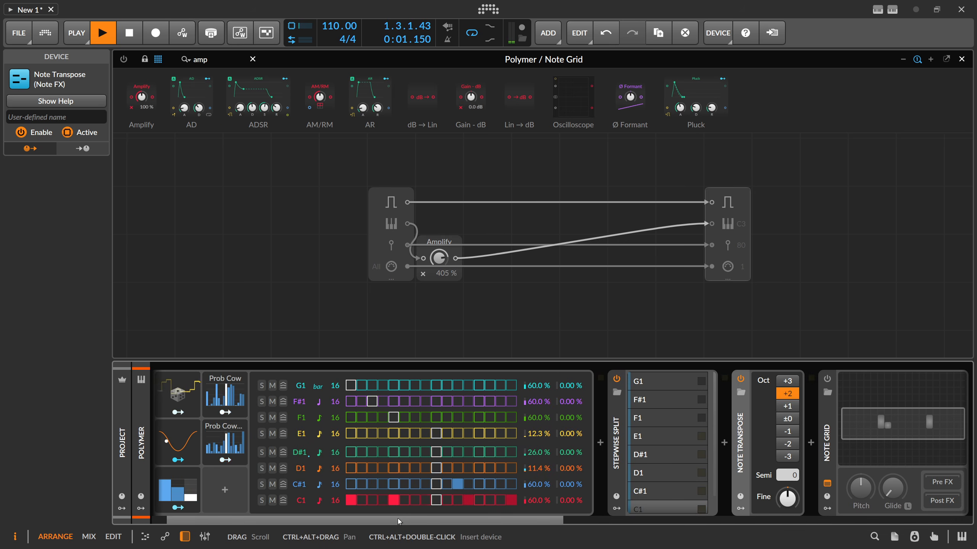
left_click_drag(398, 519, 378, 523)
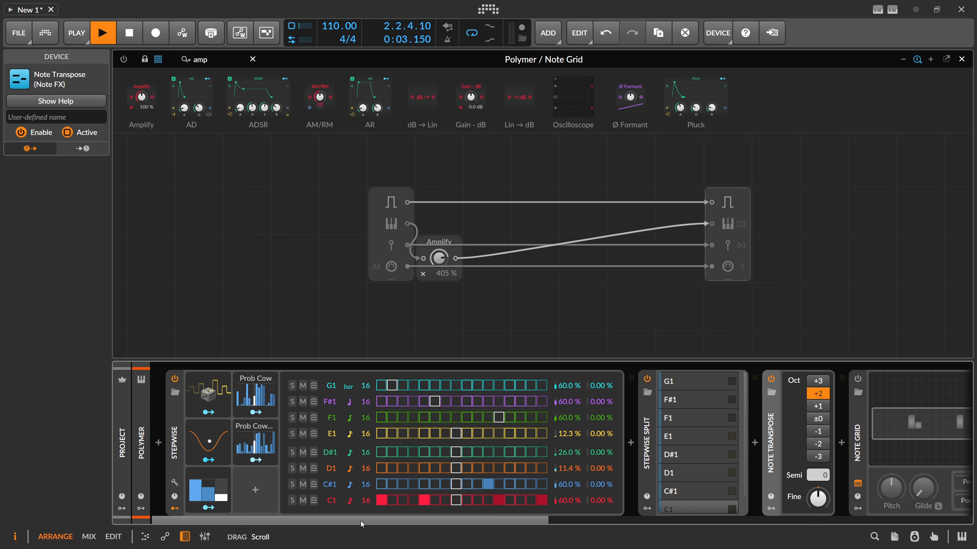
key("space")
left_click(258, 491)
type("ral")
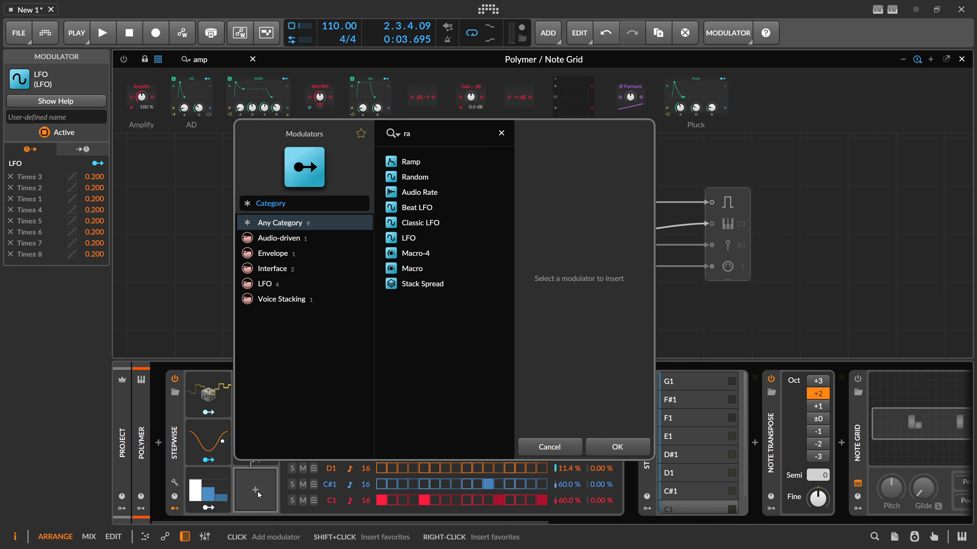
key("BackSpace")
key("Down")
key("Down")
key("Return")
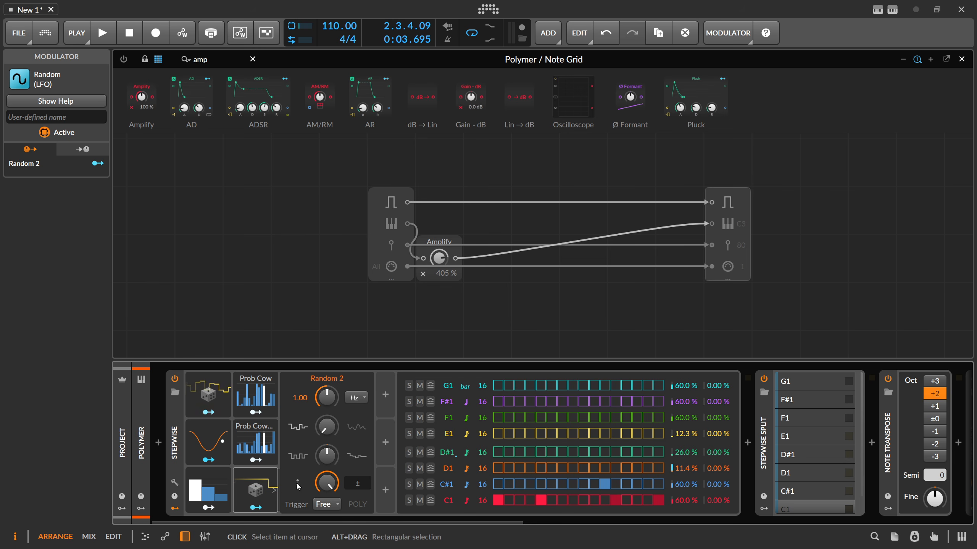
key("Delete")
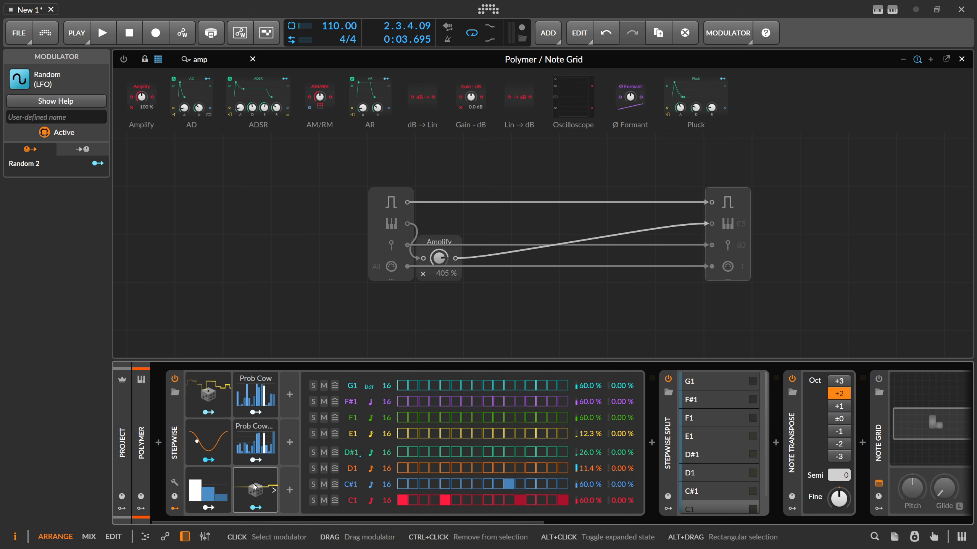
Insert a Note Transpose device after Humanize in the C1 layer's chain.
left_click(691, 510)
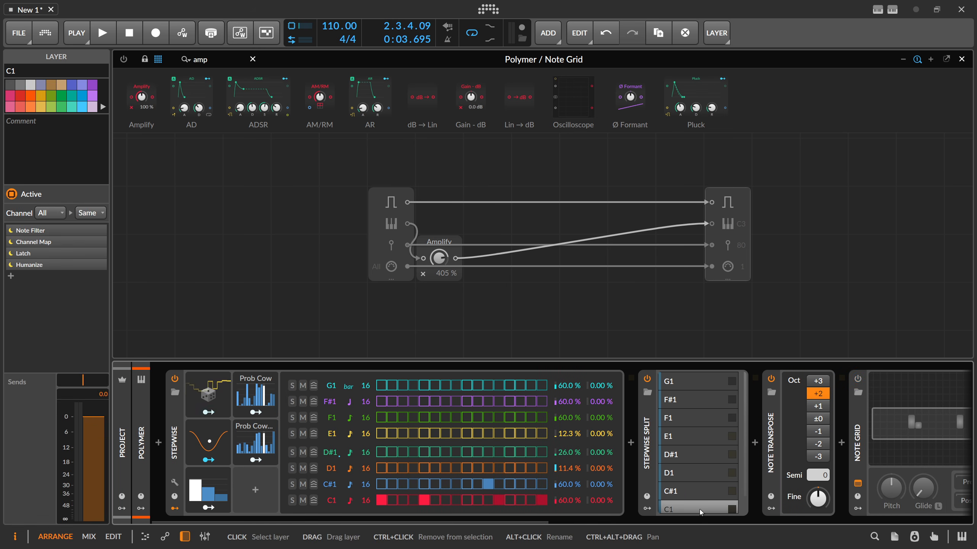
left_click_drag(558, 523, 633, 522)
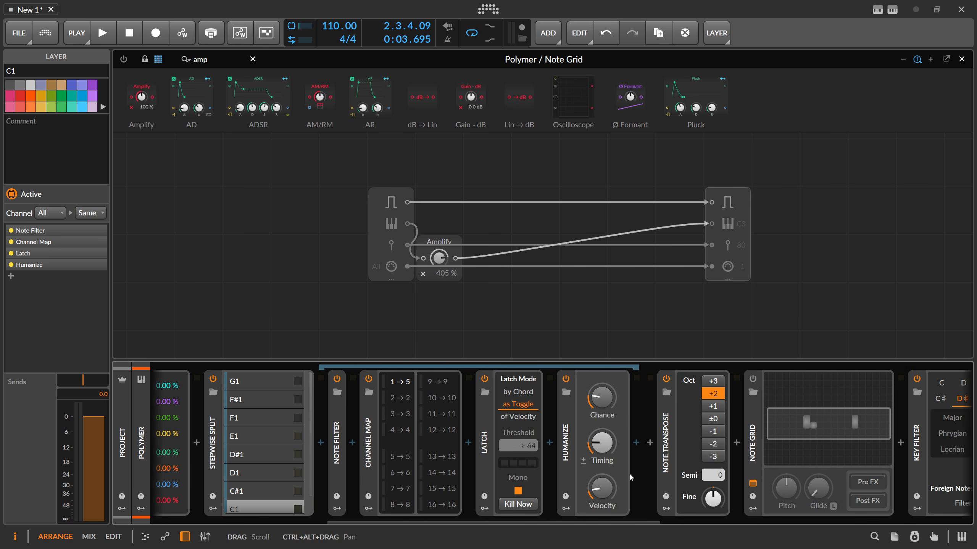
left_click(636, 444)
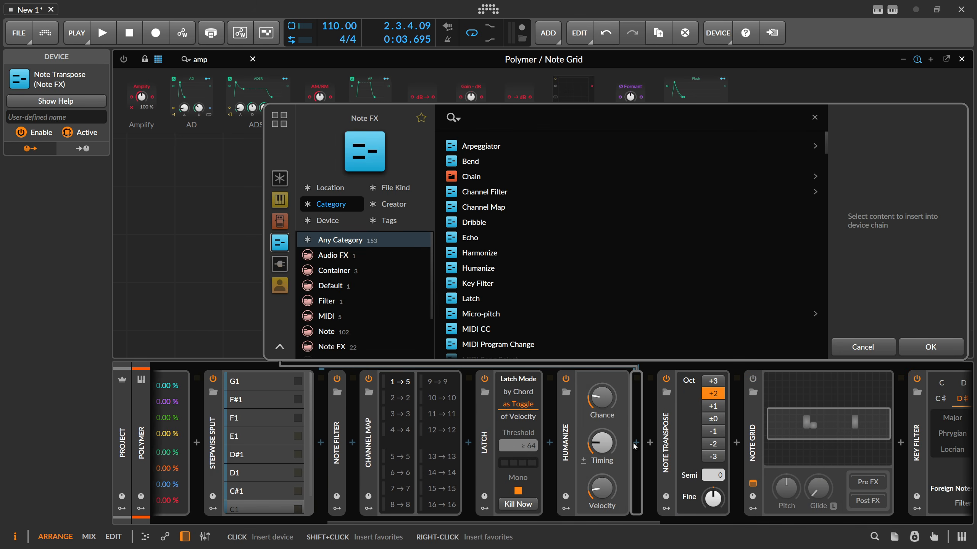
type("tan")
key("BackSpace")
key("BackSpace")
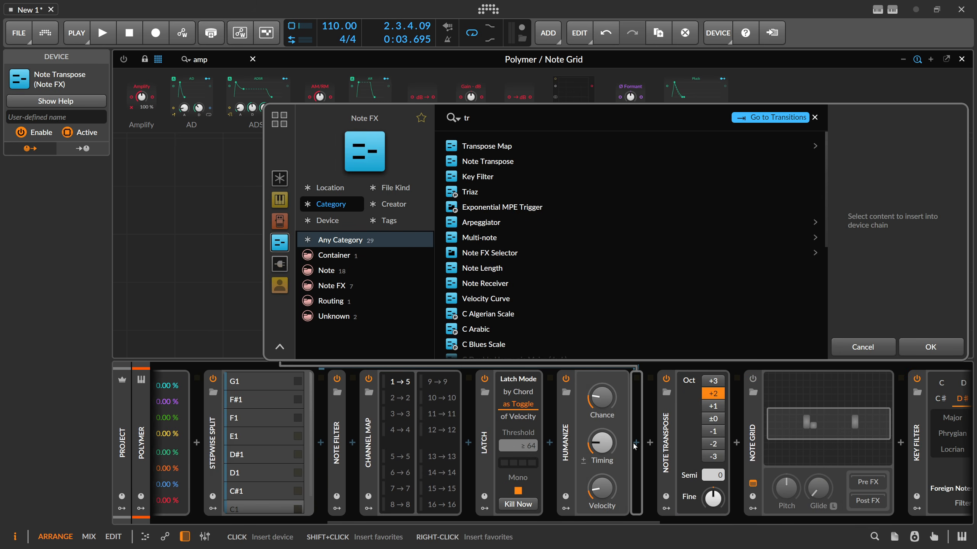
type("tran")
key("Down")
key("Return")
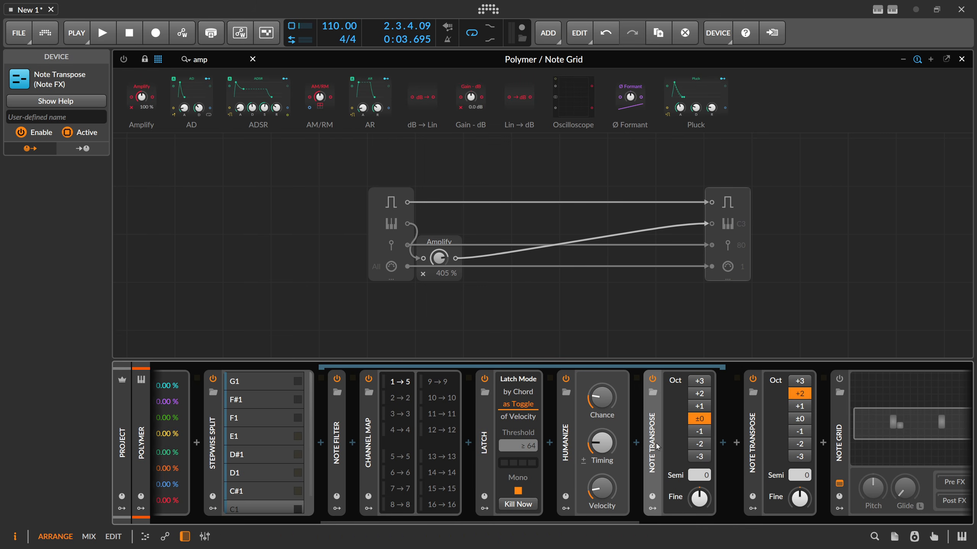
Add a Random modulator to the C1 layer's Note Transpose and have it modulate the octave shift by -1.00.
left_click(700, 406)
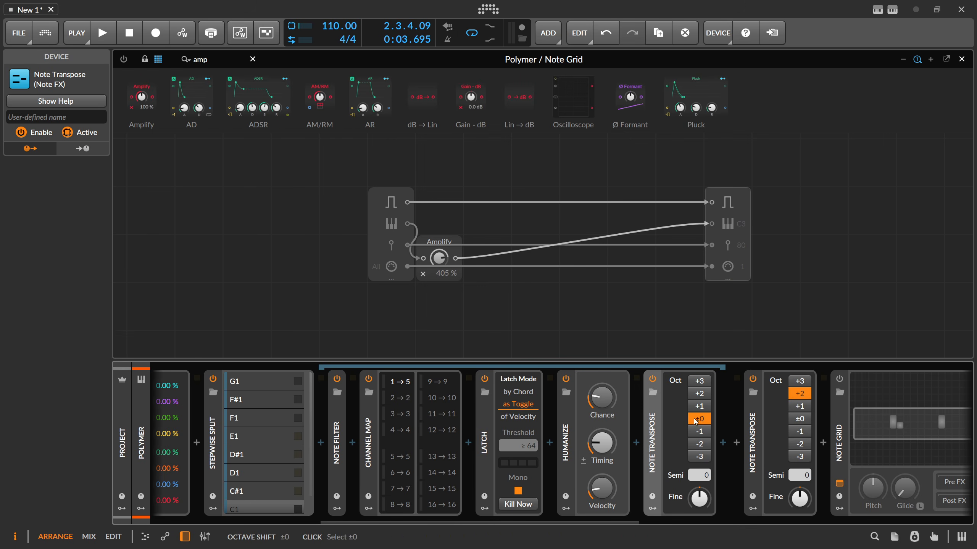
left_click(656, 504)
left_click(672, 395)
type("ra")
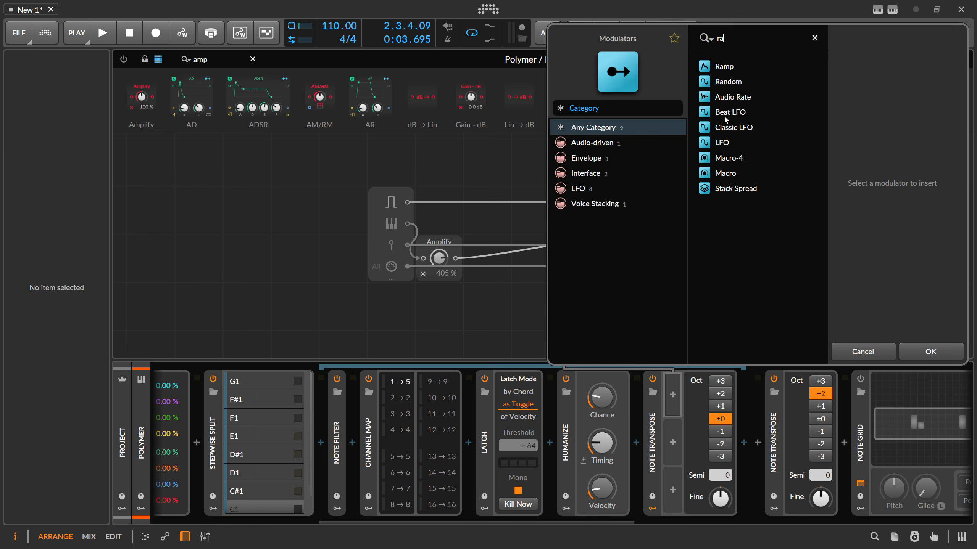
double_click(736, 82)
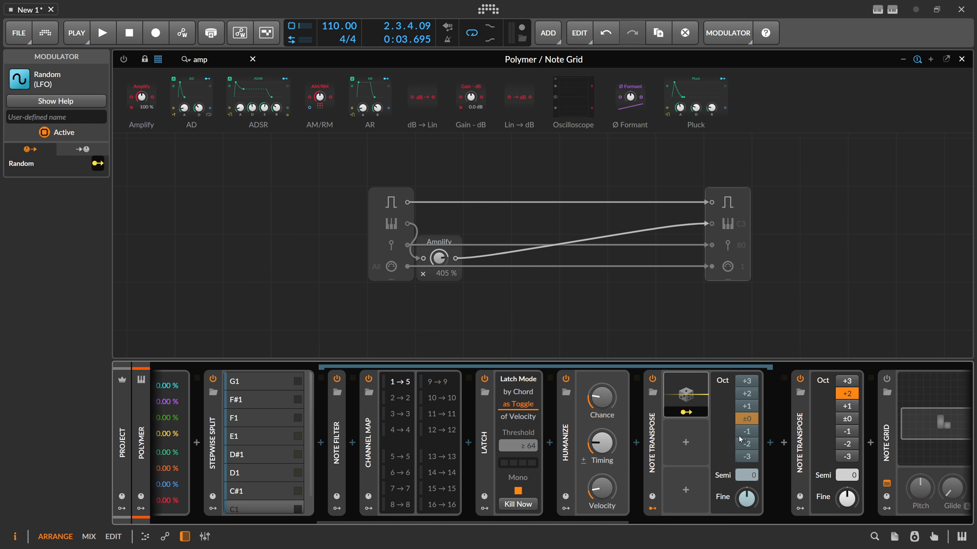
left_click_drag(749, 423, 749, 439)
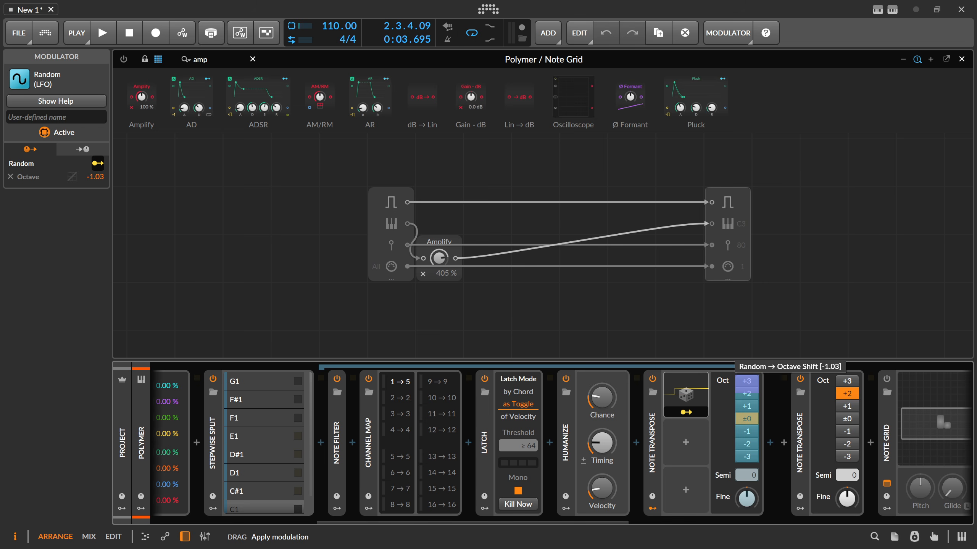
Switch the Random modulator's rate from Hz to the mode without a fixed rate, set its trigger to Note, and start playback.
left_click(704, 396)
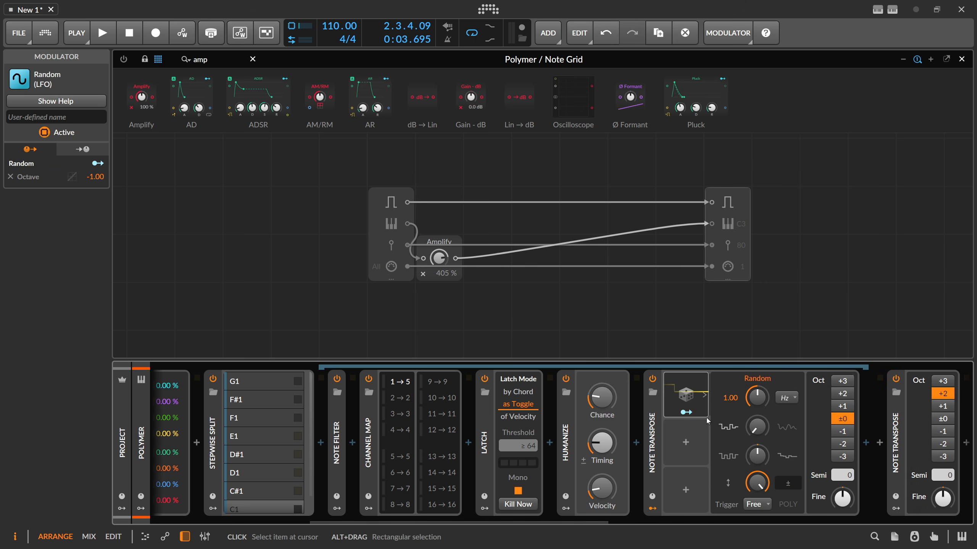
left_click(787, 398)
left_click(804, 392)
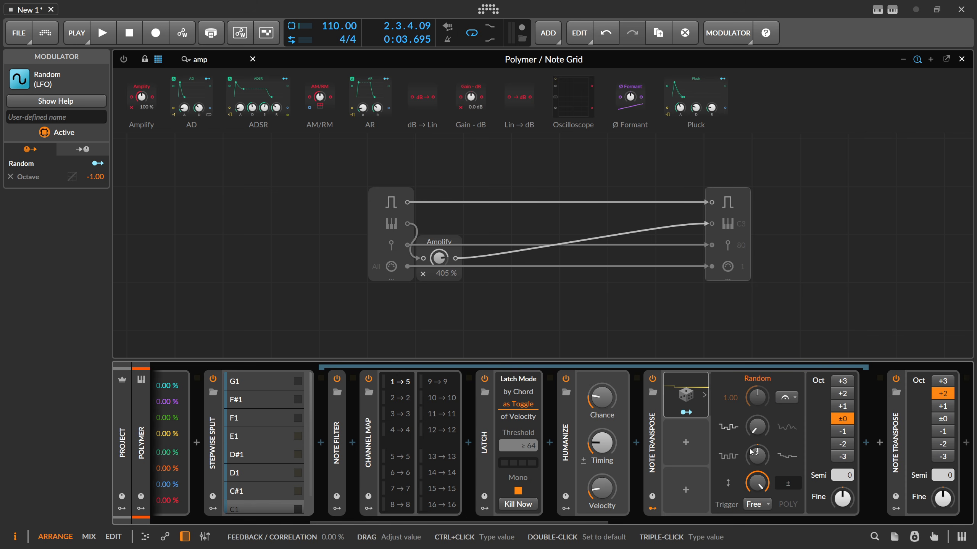
left_click(765, 505)
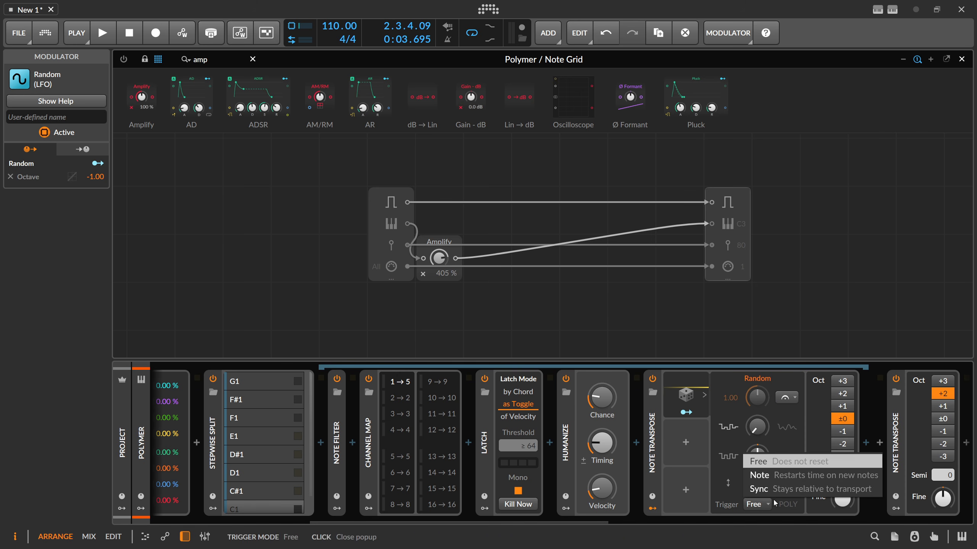
left_click(763, 476)
key("space")
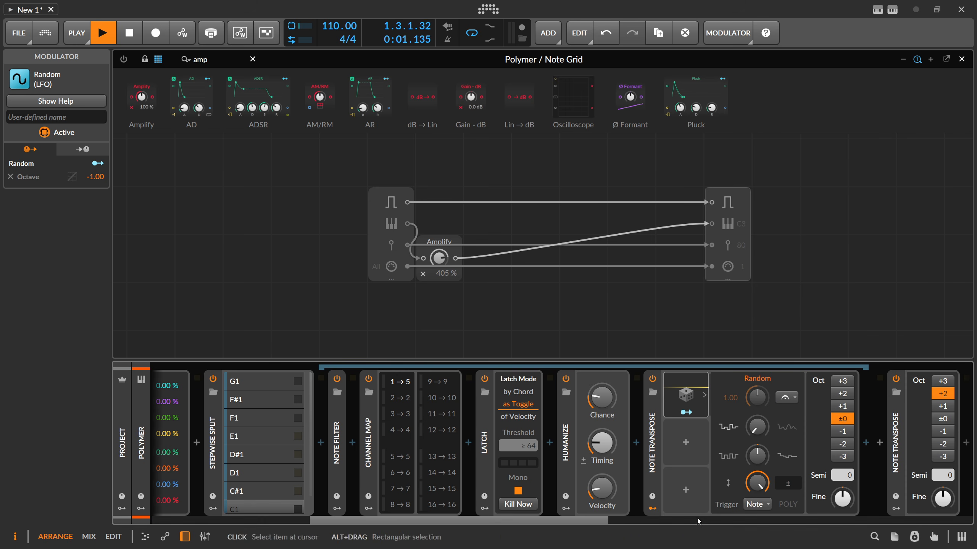
Set Stepwise's active steps to D#1 at 2 and 8, D1 at 4, E1 at 5, and F1 at 4 and 11.
left_click_drag(592, 522, 398, 518)
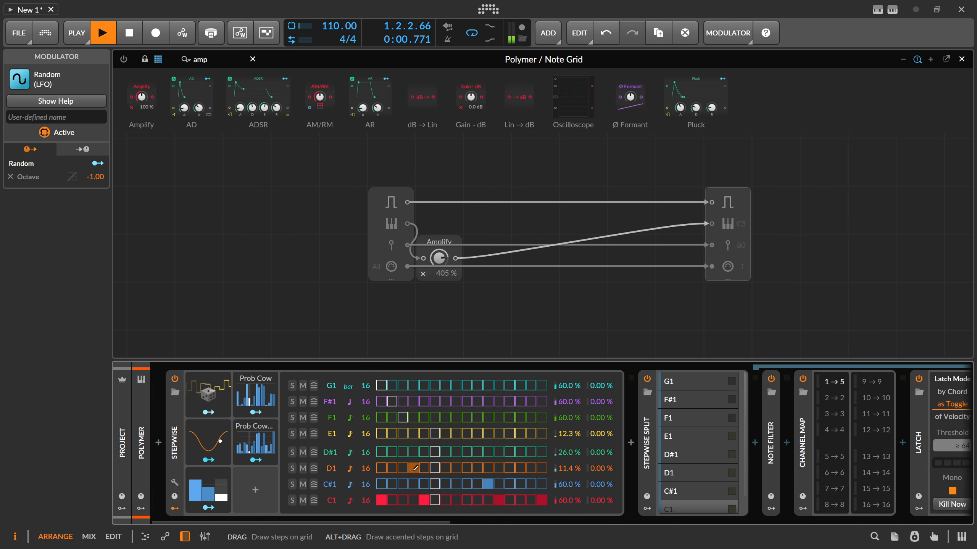
left_click(395, 449)
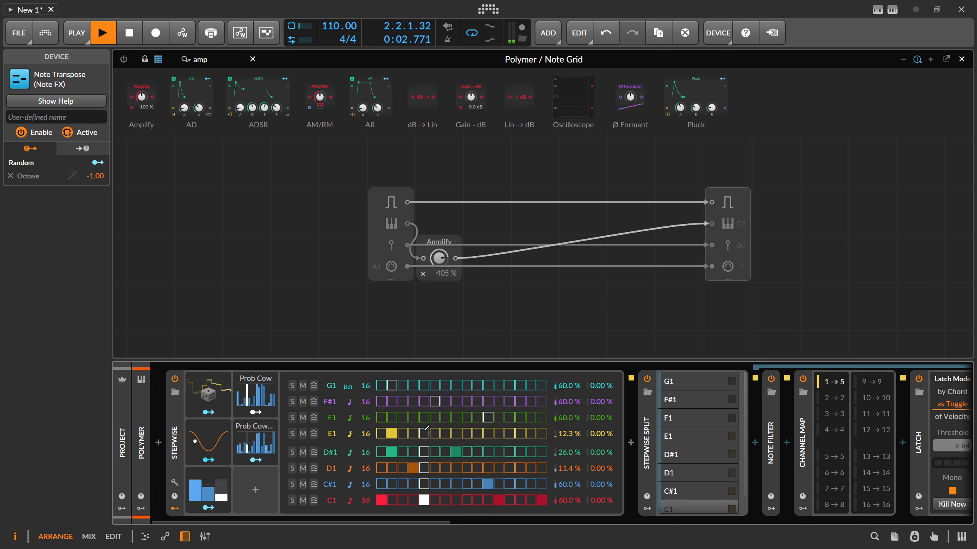
left_click(424, 434)
left_click(414, 418)
left_click(488, 418)
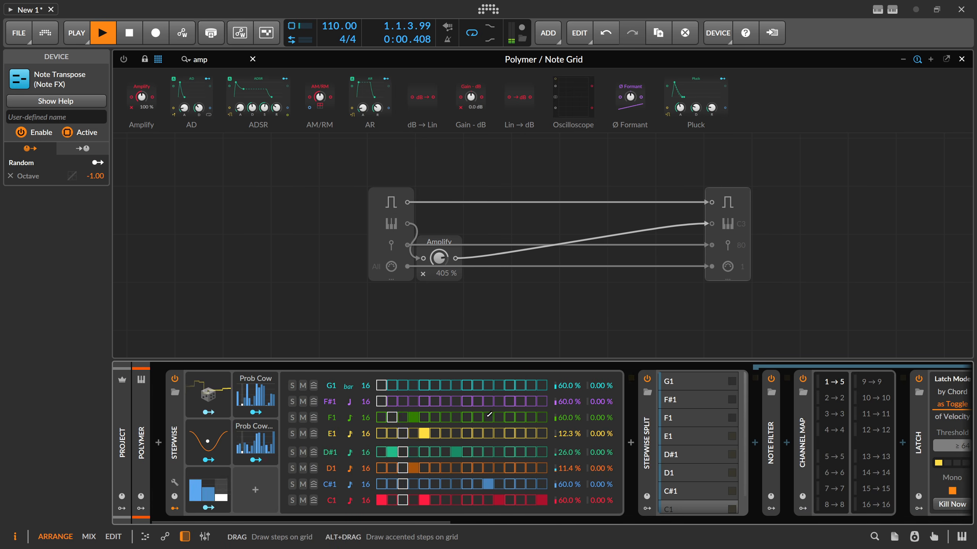
Insert a Convolution reverb in Polymer's FX chain and set its mix to about 29 %.
left_click_drag(500, 522, 940, 515)
left_click_drag(703, 419, 702, 400)
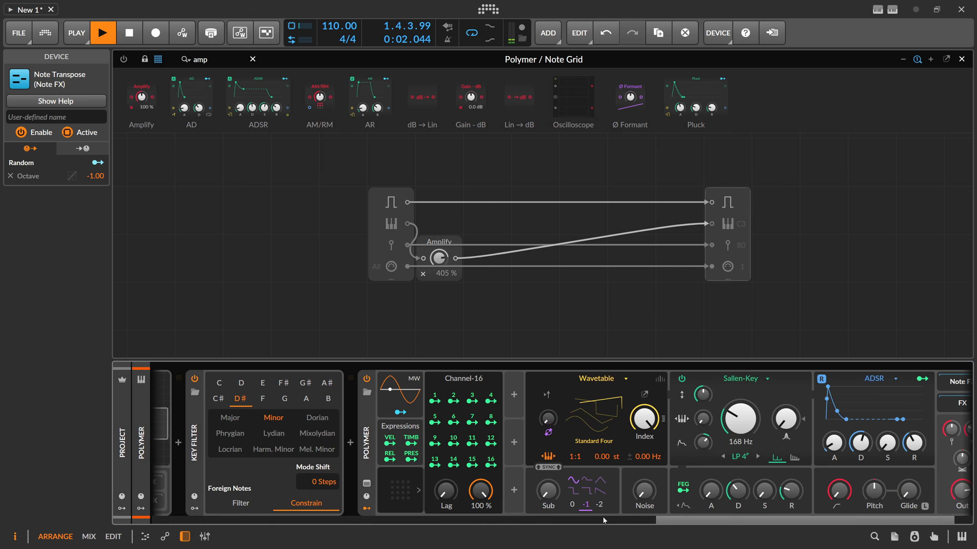
left_click_drag(603, 519, 782, 520)
left_click(946, 443)
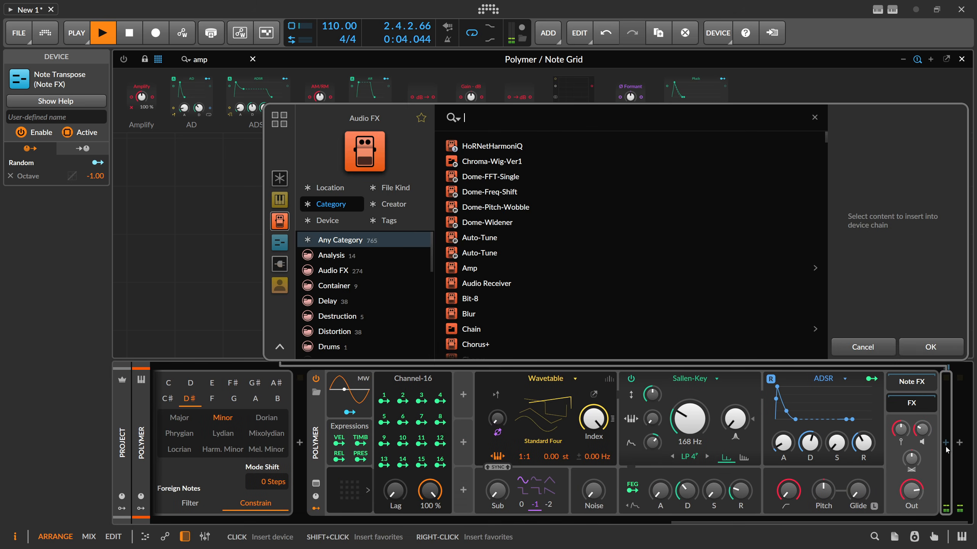
type("conv")
key("Return")
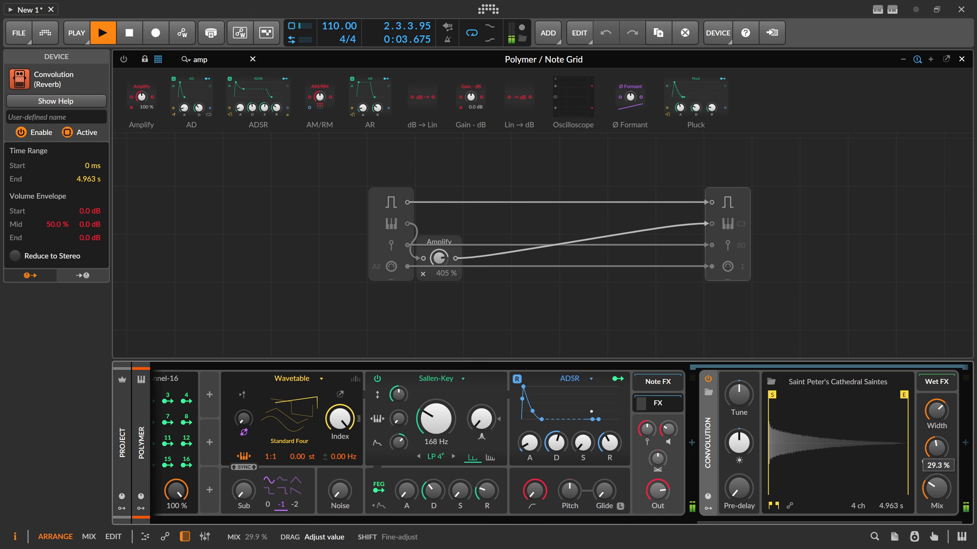
Insert a Delay-2 device after Convolution and lower its mix slightly.
scroll(846, 518, "right", 2)
left_click(931, 444)
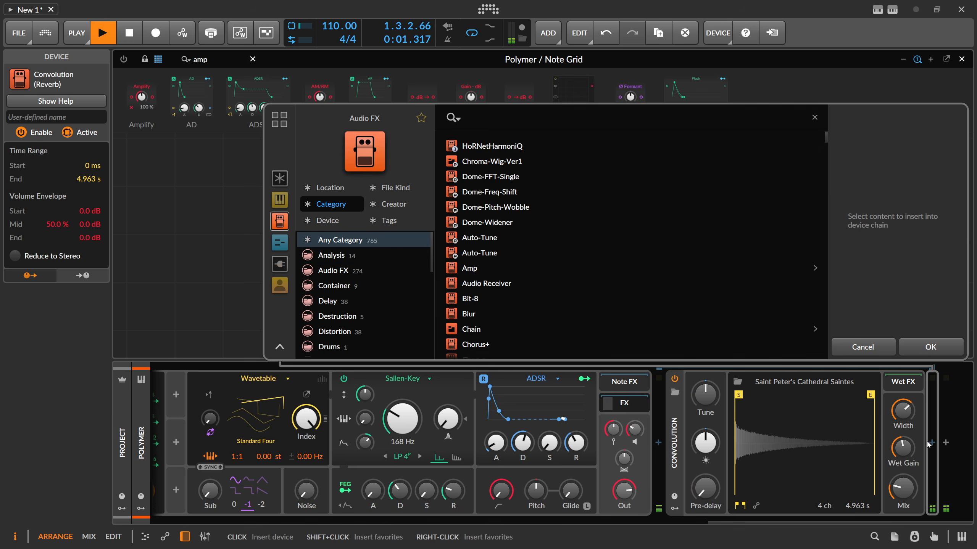
type("delay")
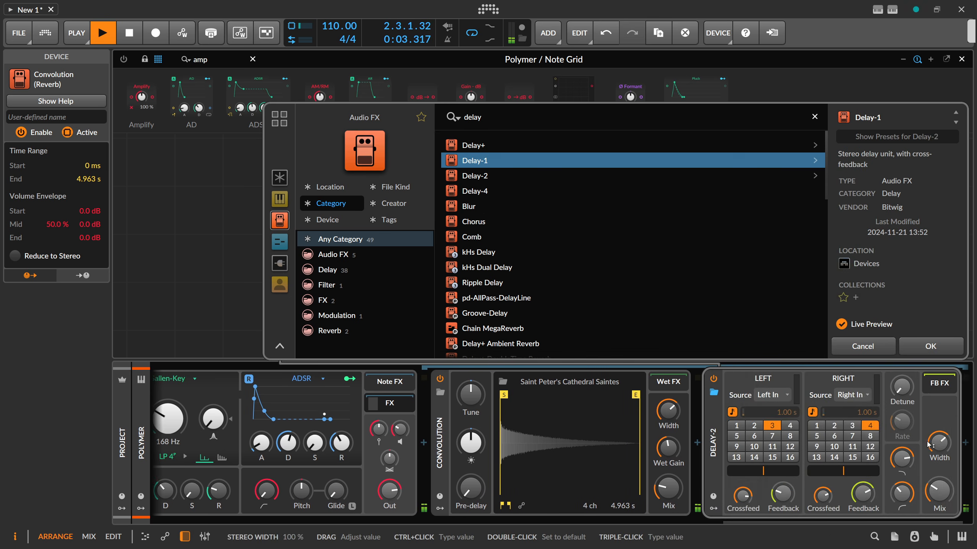
key("Return")
left_click_drag(938, 490, 939, 497)
Raise the Chance of Humanize in the C1 layer's chain, audition the result, and stop playback.
left_click_drag(730, 522, 156, 506)
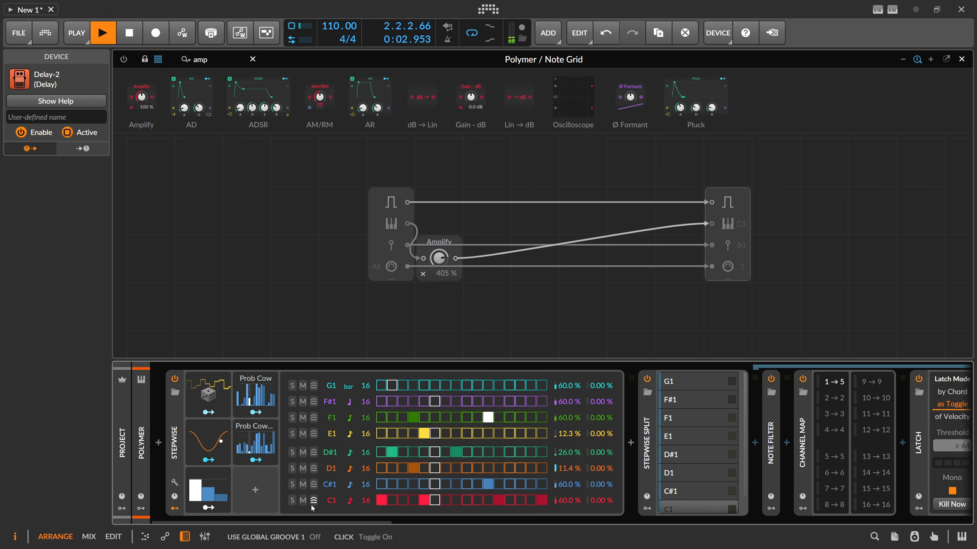
left_click_drag(346, 521, 522, 522)
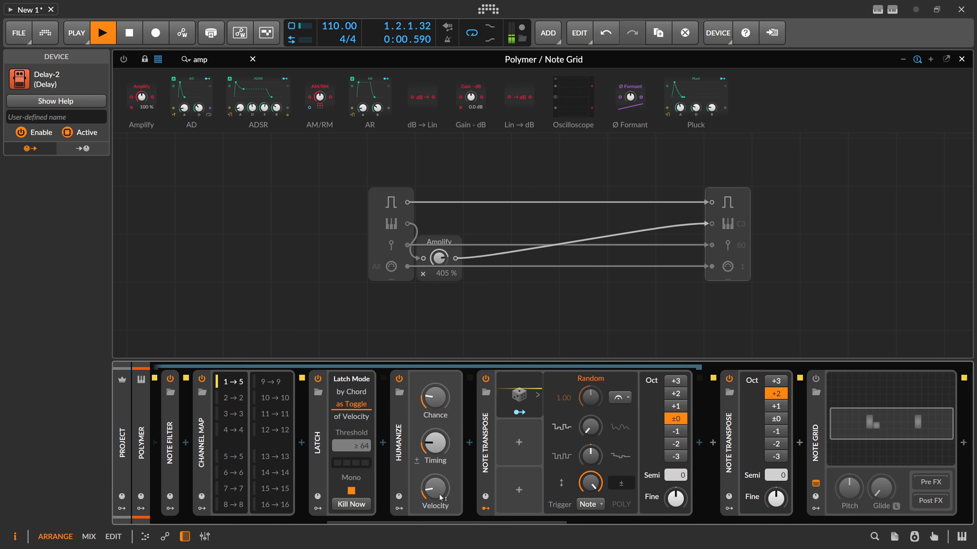
left_click_drag(437, 397, 436, 381)
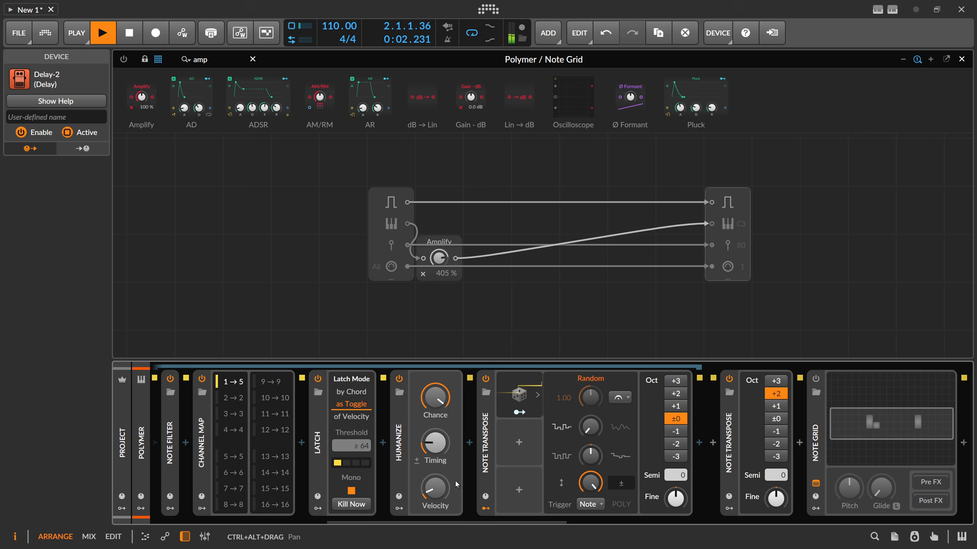
scroll(471, 522, "up", 1)
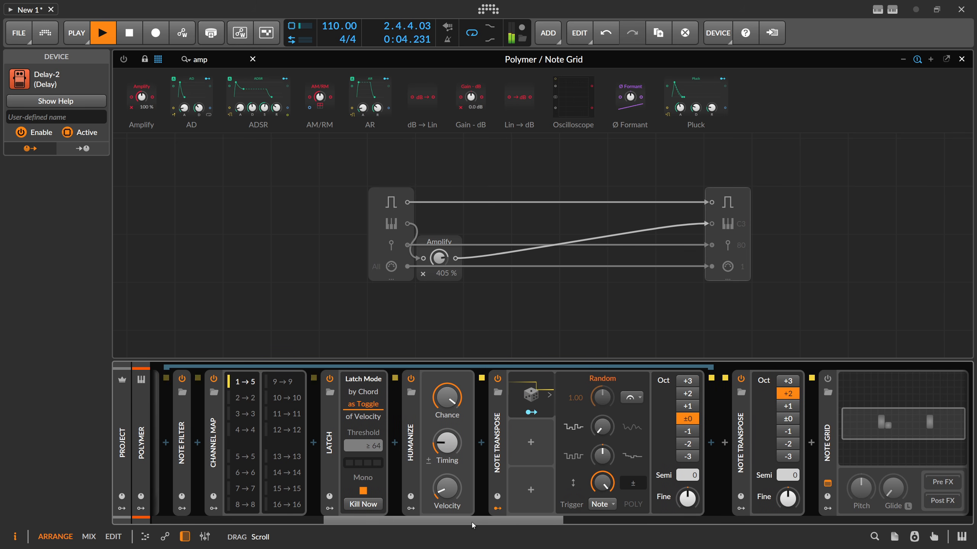
left_click_drag(472, 522, 348, 518)
key("space")
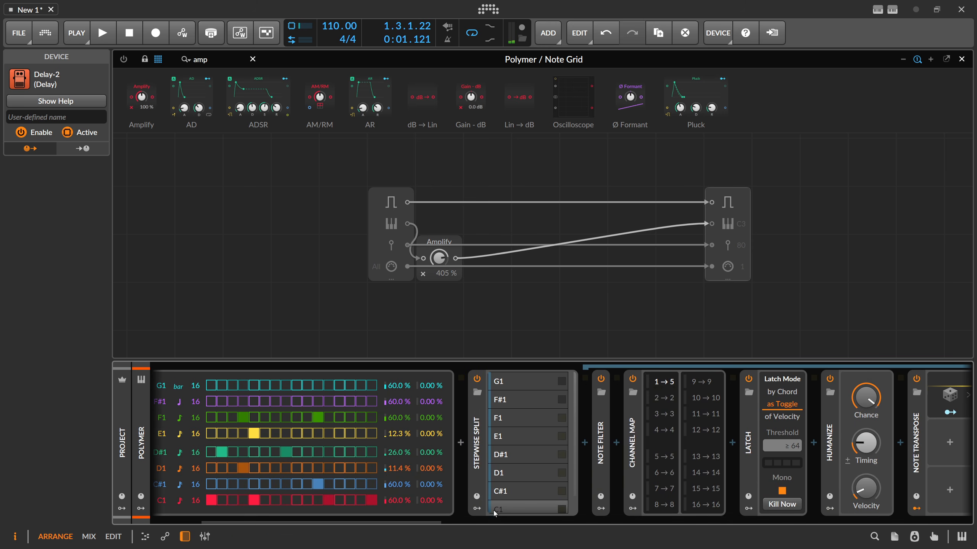
Delete the Stepwise Split, Note Grid and Key Filter devices from the Polymer track's device chain.
left_click(511, 507)
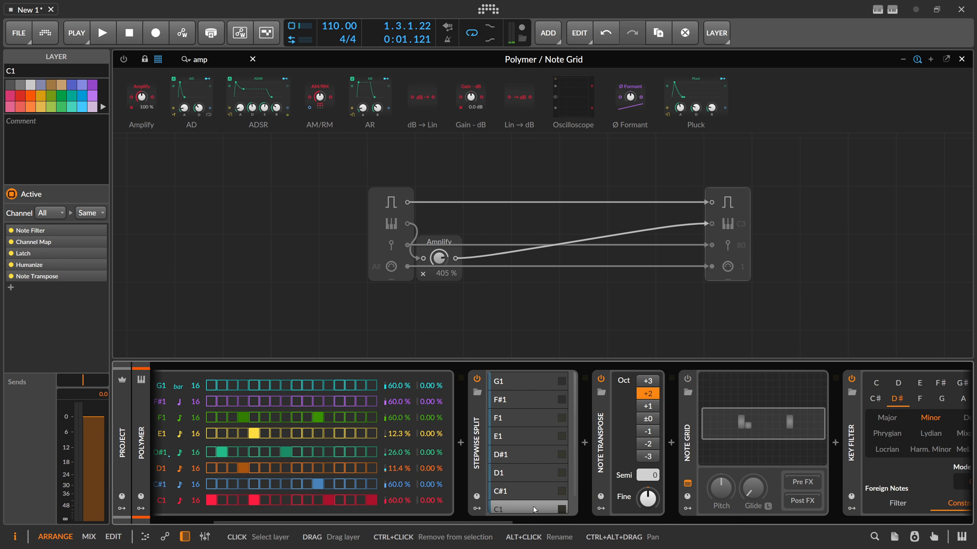
left_click(477, 464)
key("Delete")
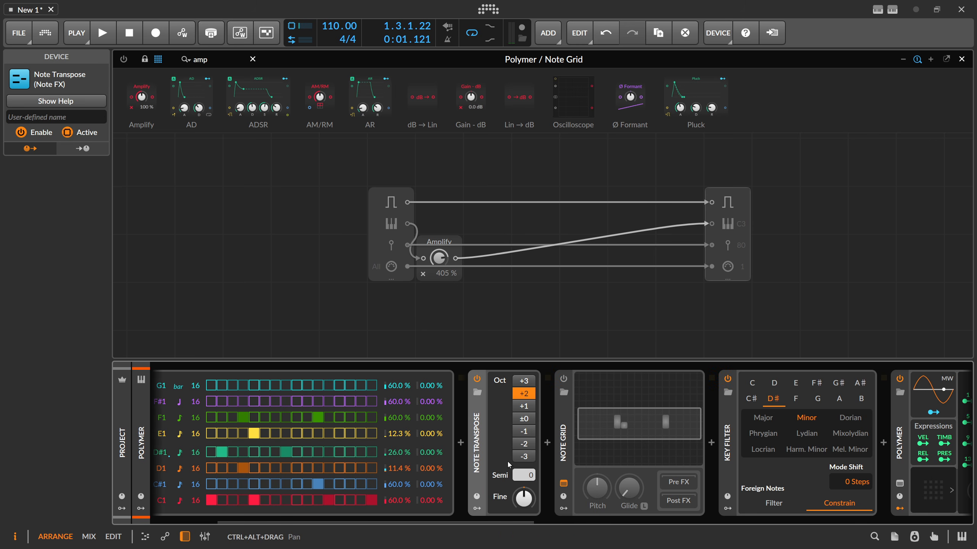
left_click(557, 452)
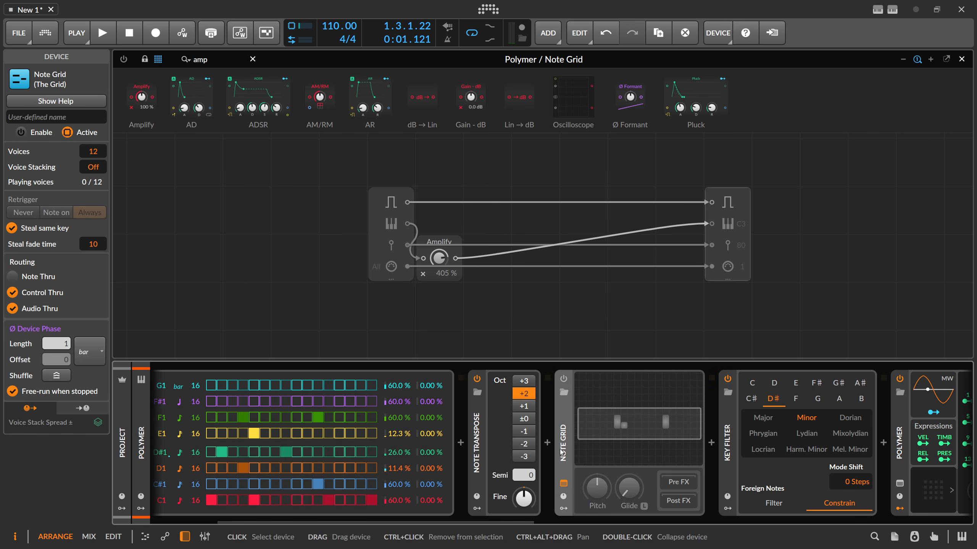
key("Delete")
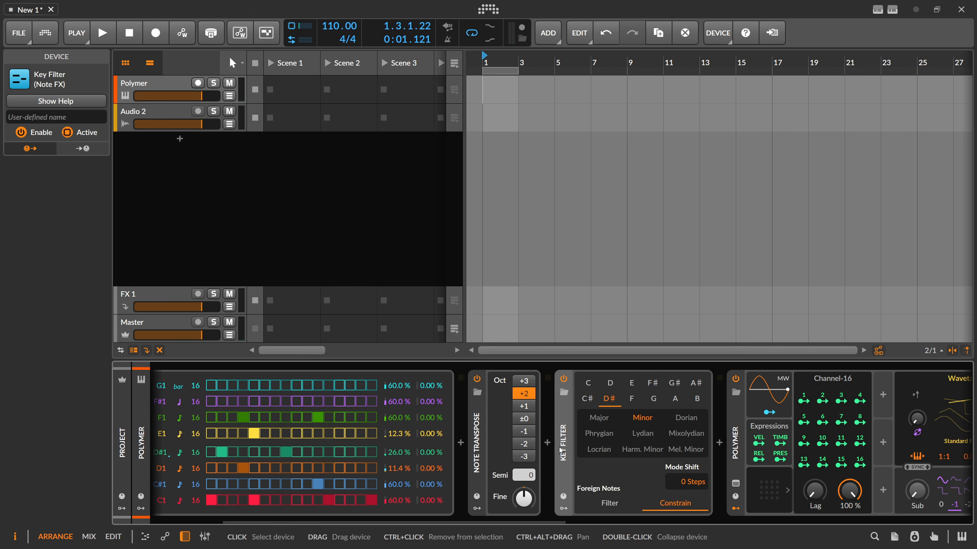
key("Delete")
Delete the Channel-16 modulator from Polymer and briefly audition the pattern.
left_click(589, 474)
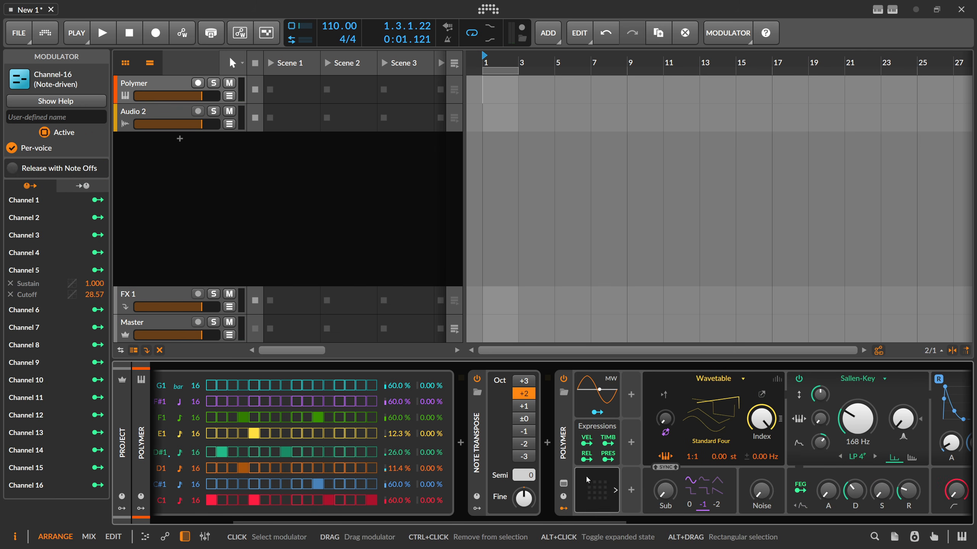
key("Delete")
key("space")
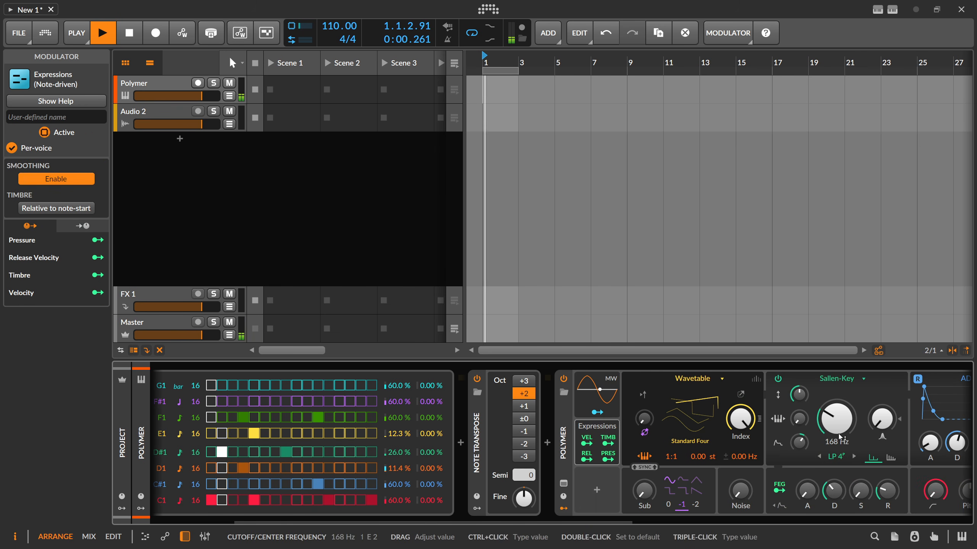
key("space")
Delete all of Stepwise's modulators, including Random and both Prob Cow curves.
left_click_drag(568, 522, 471, 522)
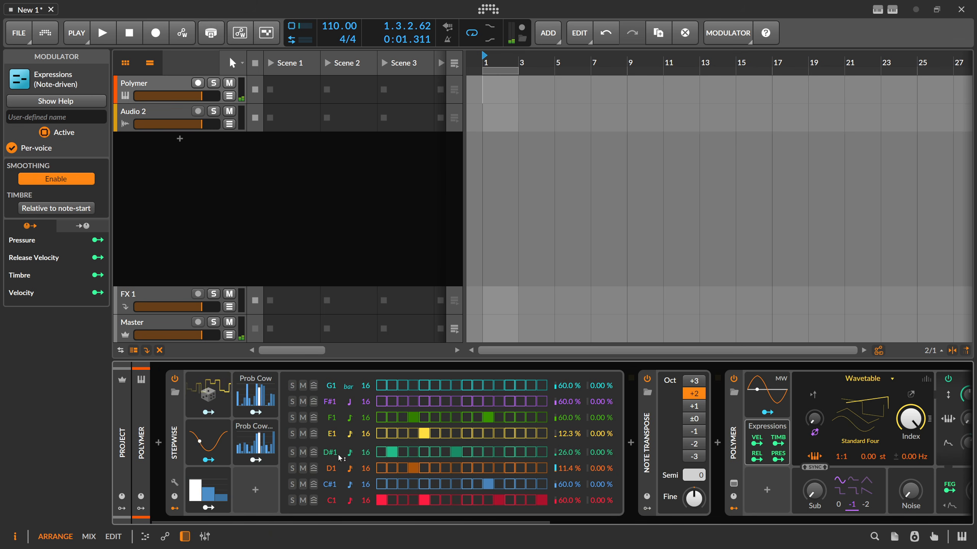
left_click_drag(210, 396, 259, 492)
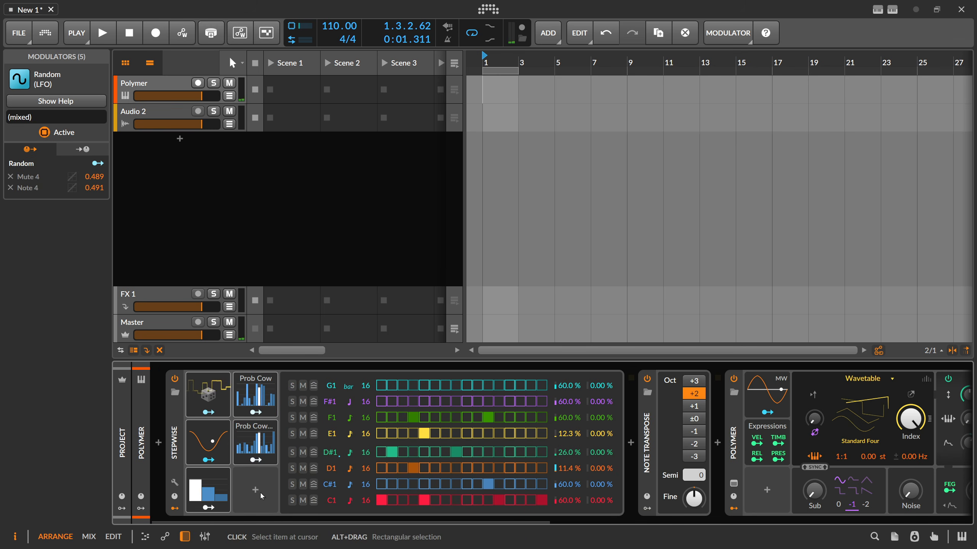
key("Delete")
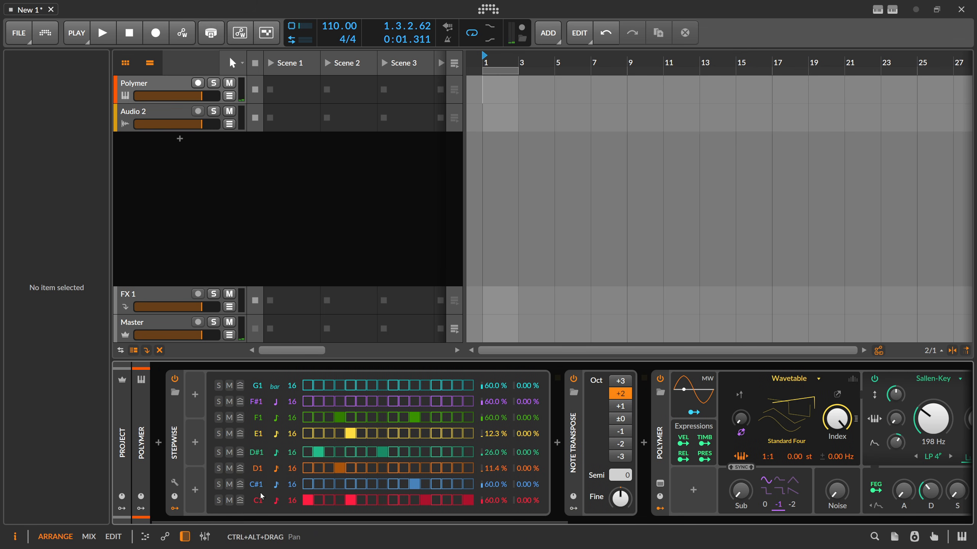
Set the notes of Stepwise's C1 row to D#3 and its C#1 row to A#3.
left_click(180, 445)
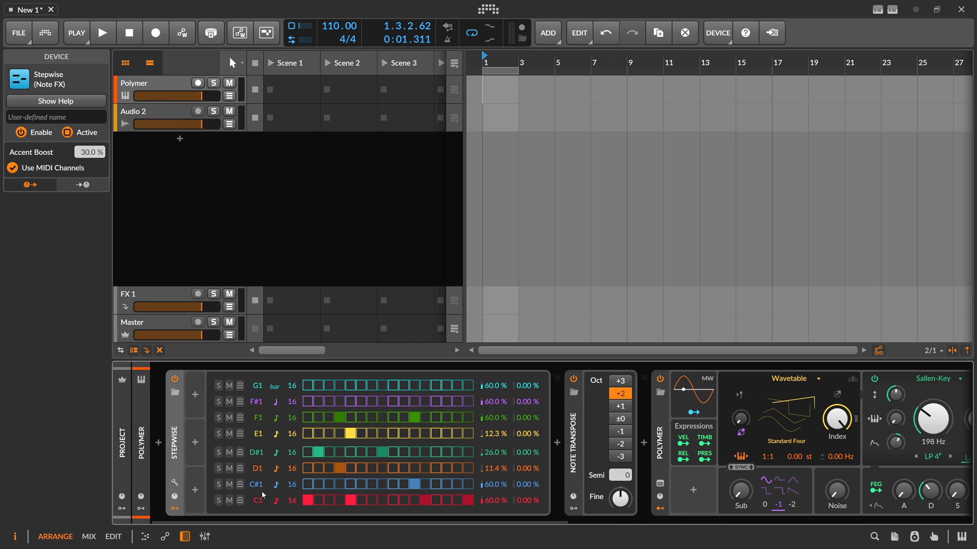
left_click_drag(260, 501, 257, 479)
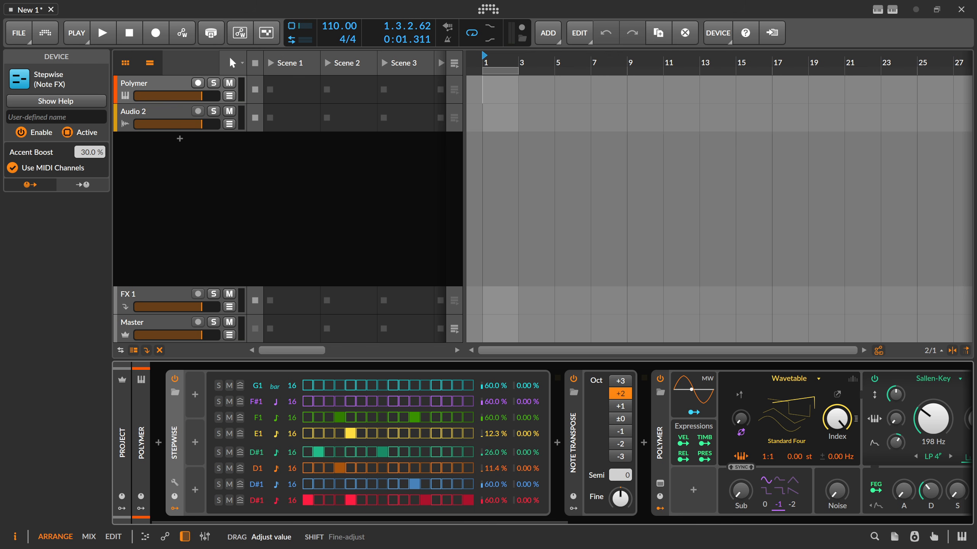
double_click(259, 501)
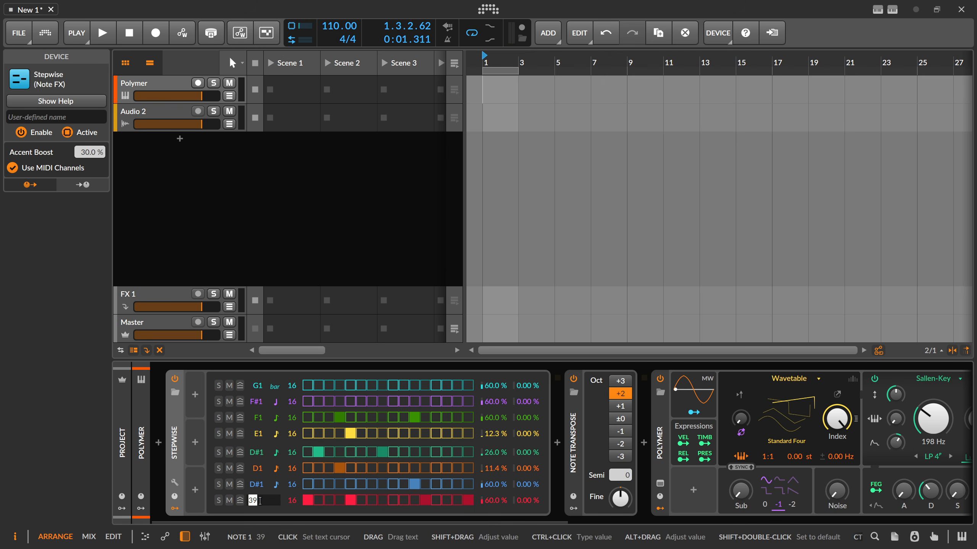
type("60")
key("Return")
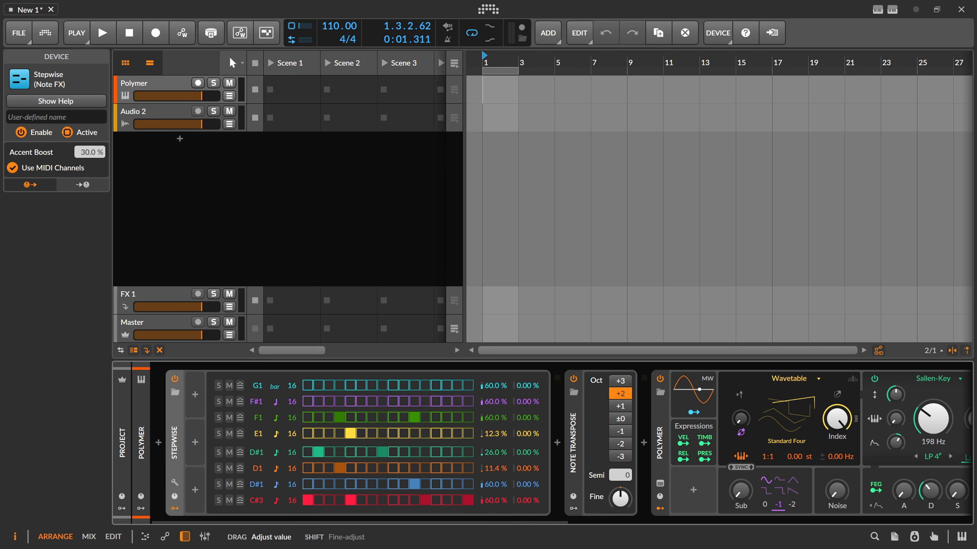
double_click(258, 484)
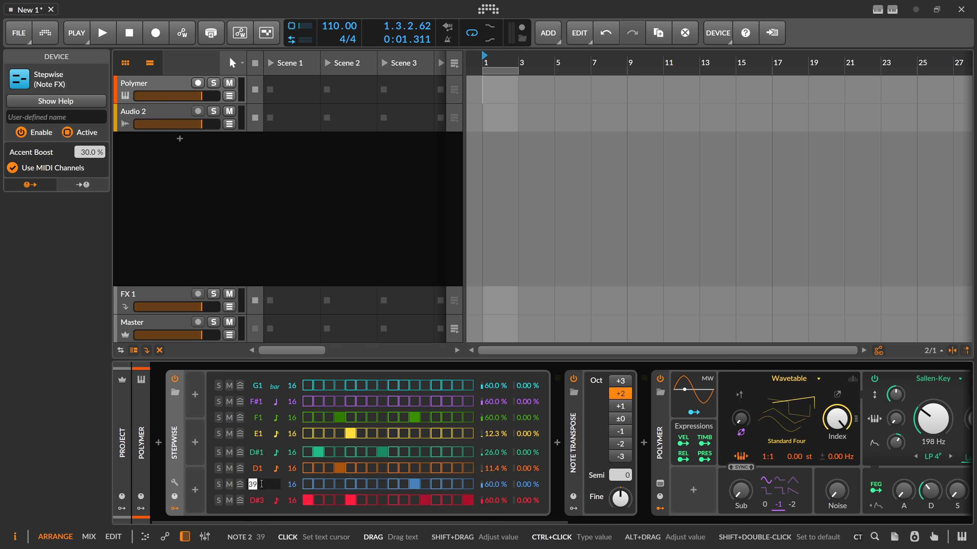
type("D")
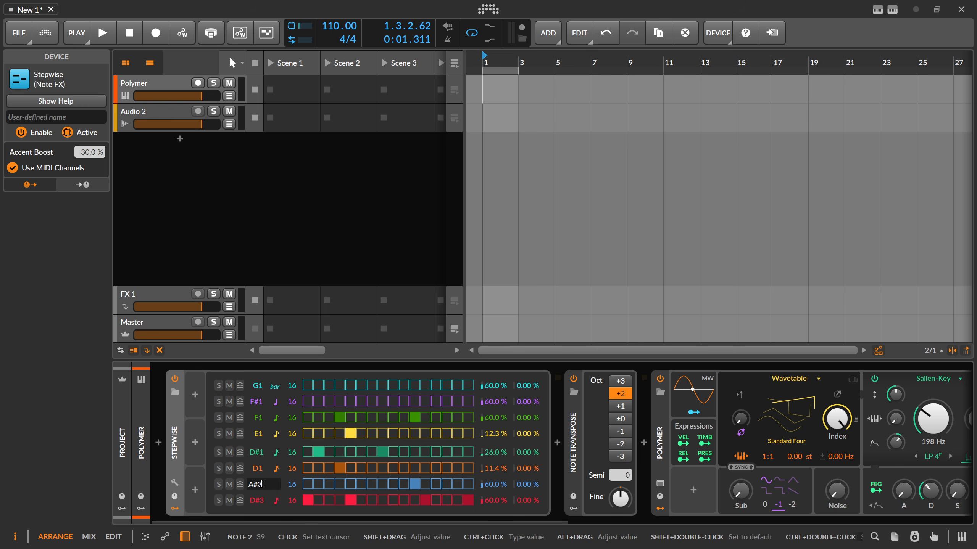
type("#3")
key("Return")
Set the notes of Stepwise's D1, D#1 and E1 rows to F4, F#5 and A#5.
double_click(258, 468)
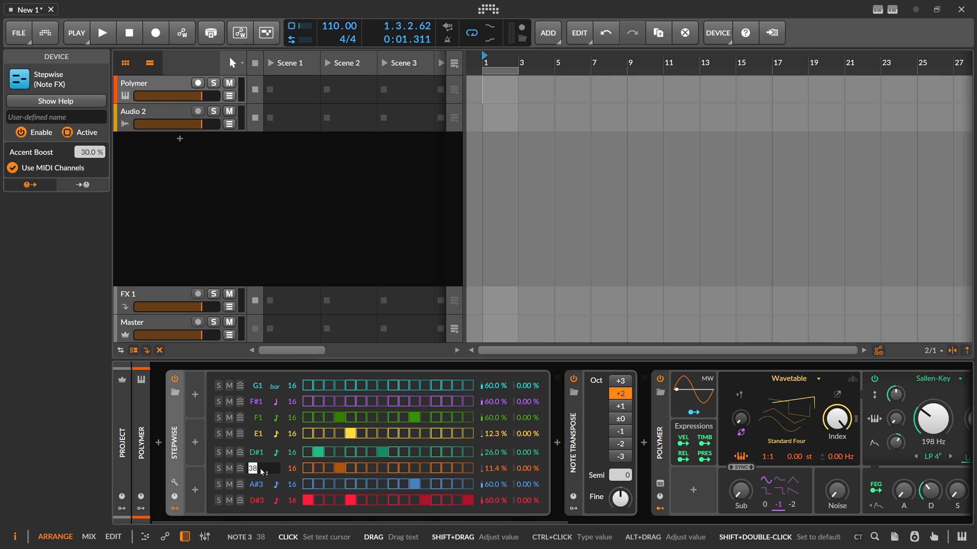
type("F4")
key("Return")
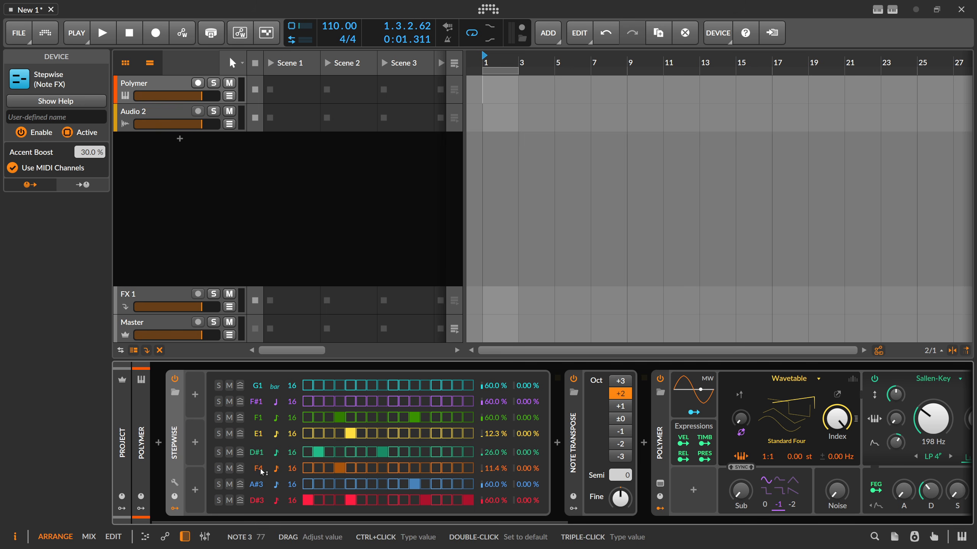
double_click(258, 452)
type("F")
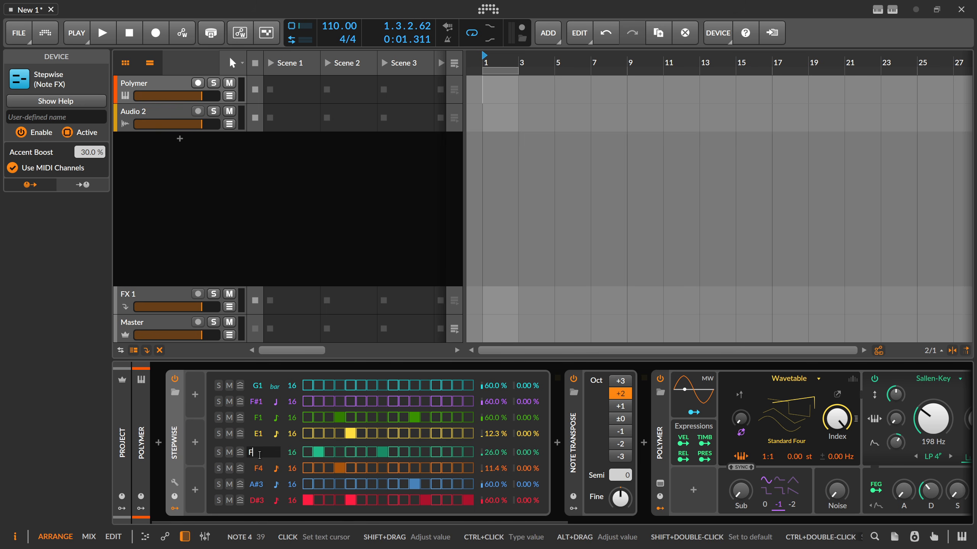
type("F#5")
key("Return")
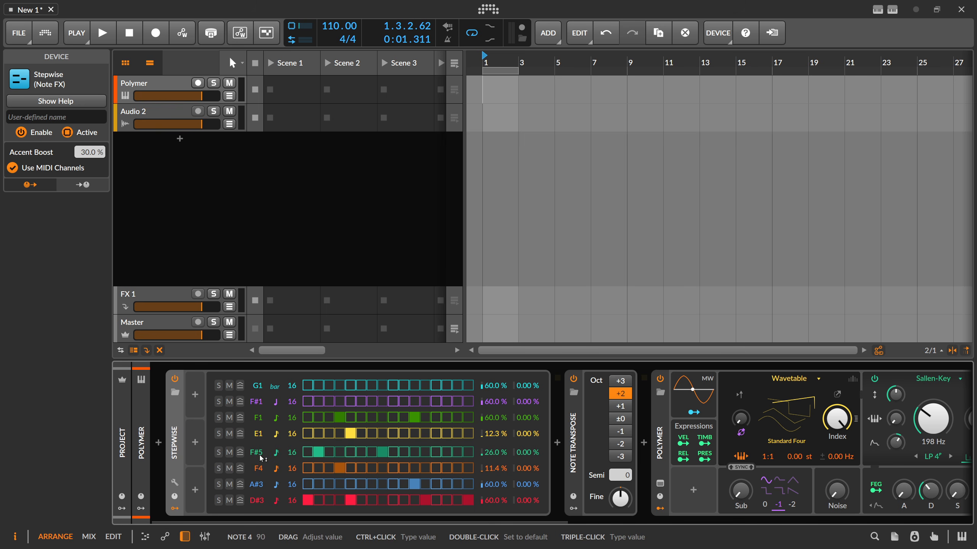
double_click(258, 433)
key("BackSpace")
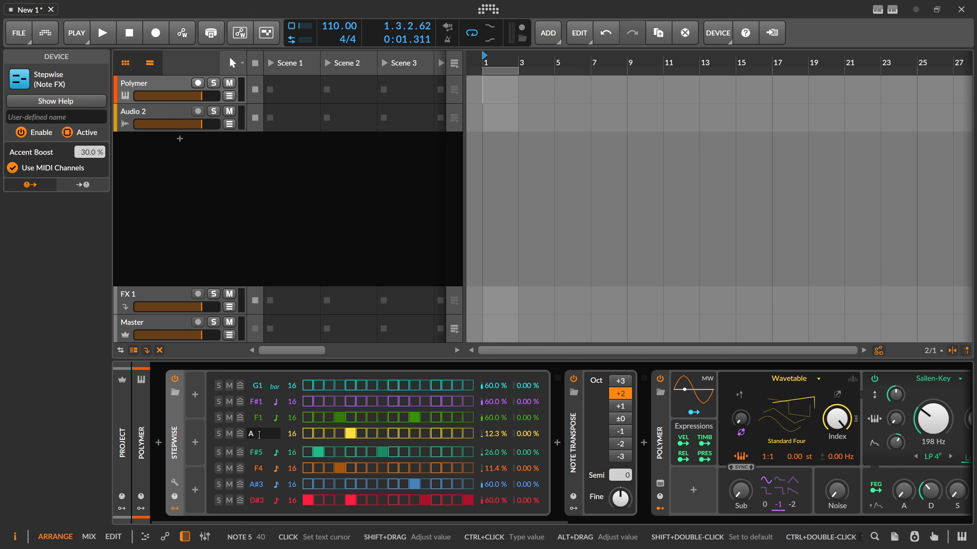
key("Return")
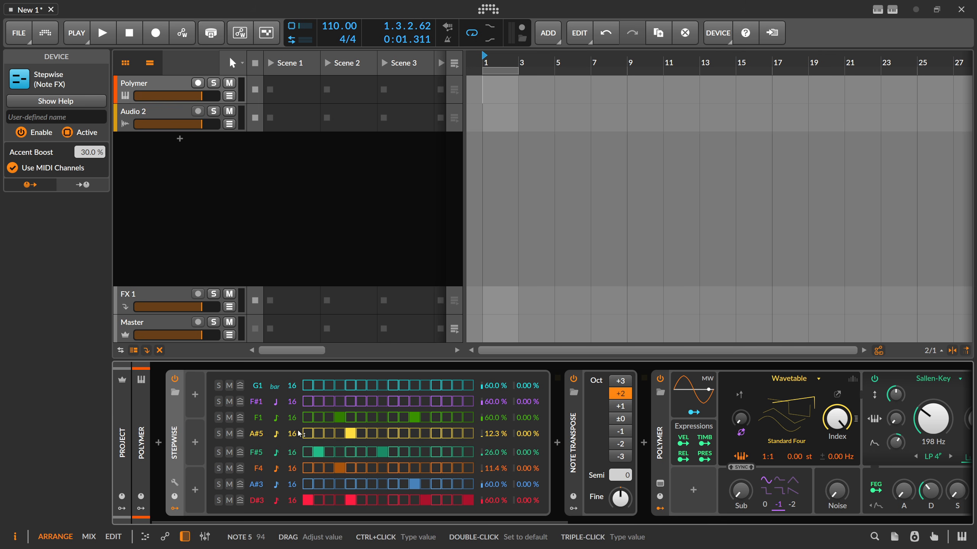
Audition the pattern while setting the Note Transpose octave to ±0, and stop playback.
key("space")
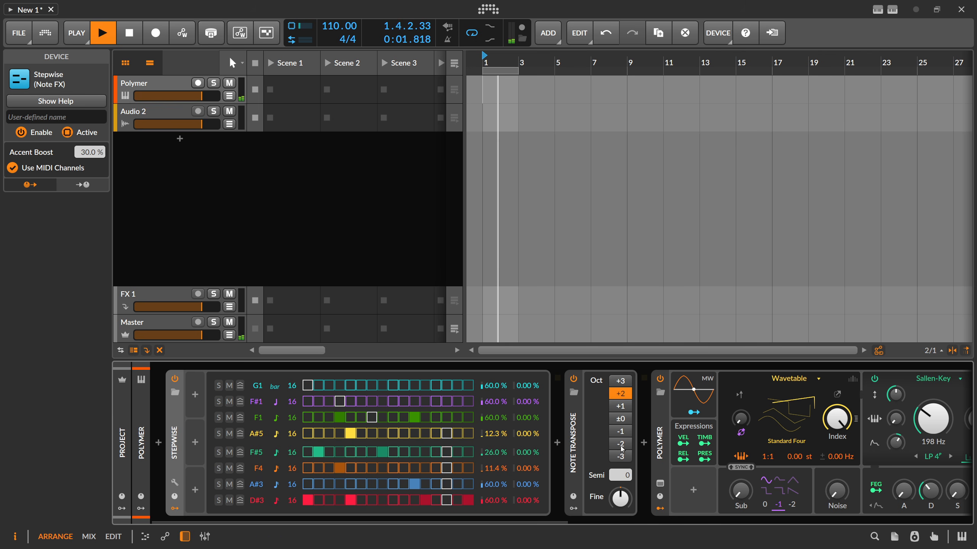
left_click(620, 419)
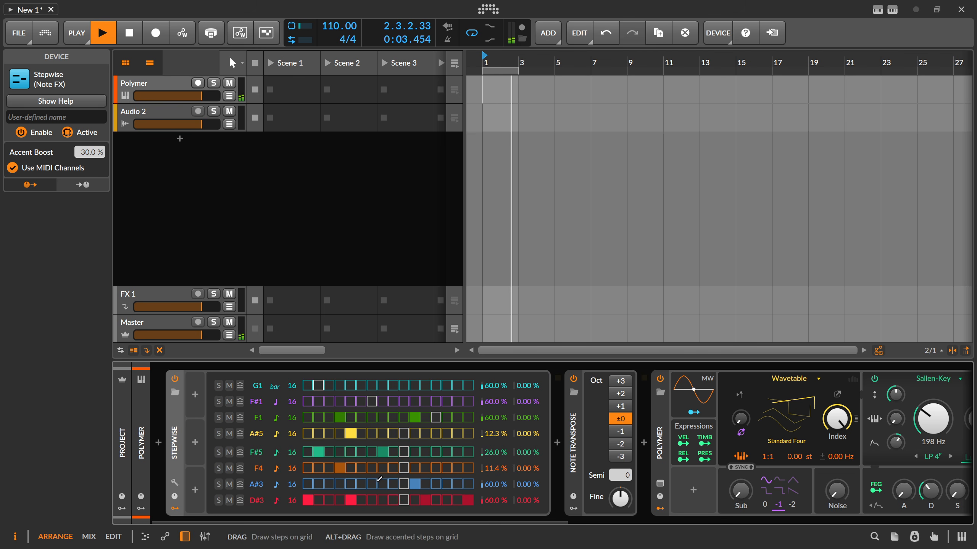
key("space")
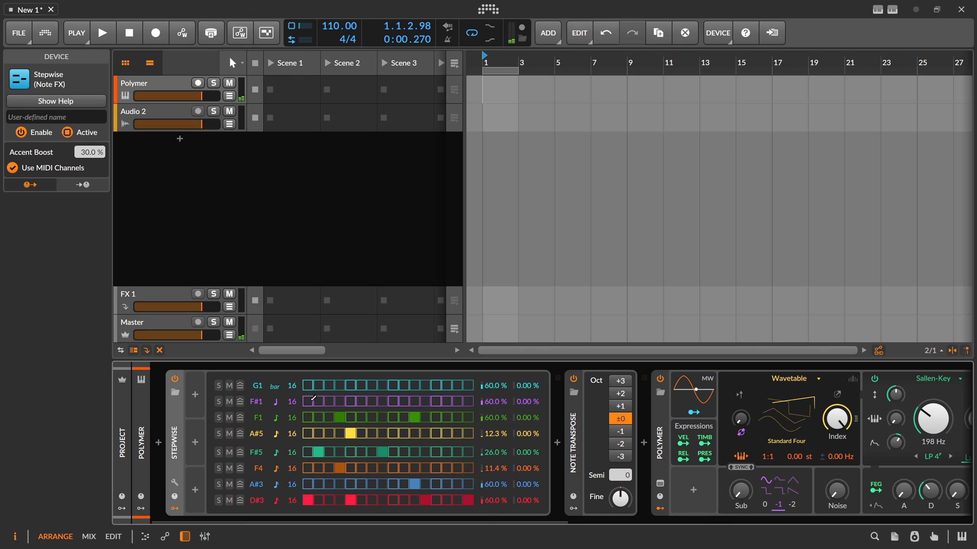
Clear the existing steps in Stepwise and leave only the first step active in each of the eight rows.
key("ctrl+z")
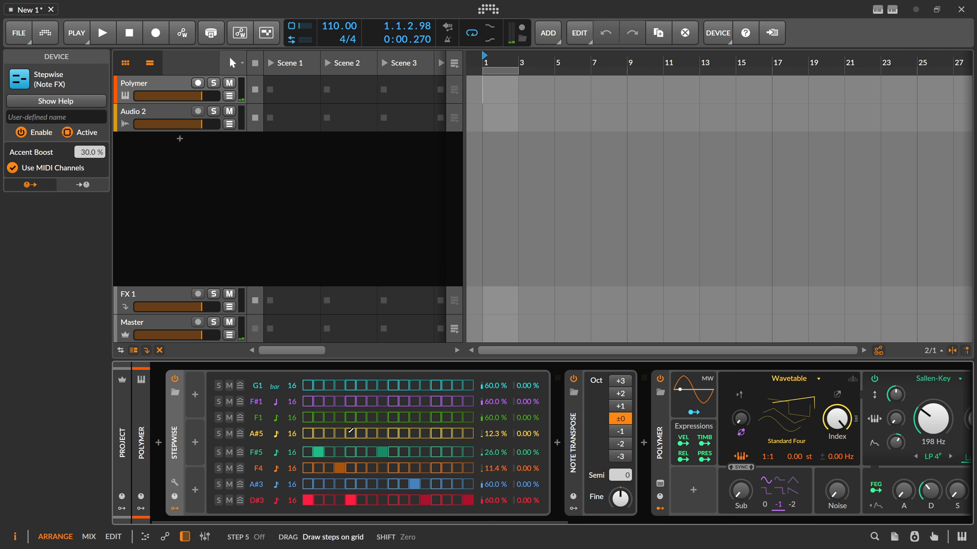
left_click(339, 468)
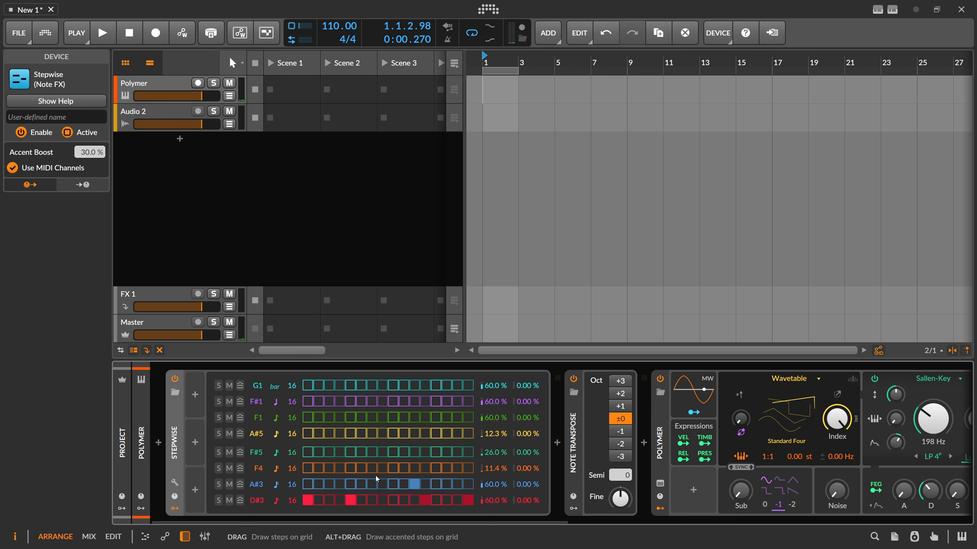
left_click(415, 484)
left_click(309, 468)
left_click(308, 453)
left_click(308, 434)
left_click(308, 418)
left_click(309, 401)
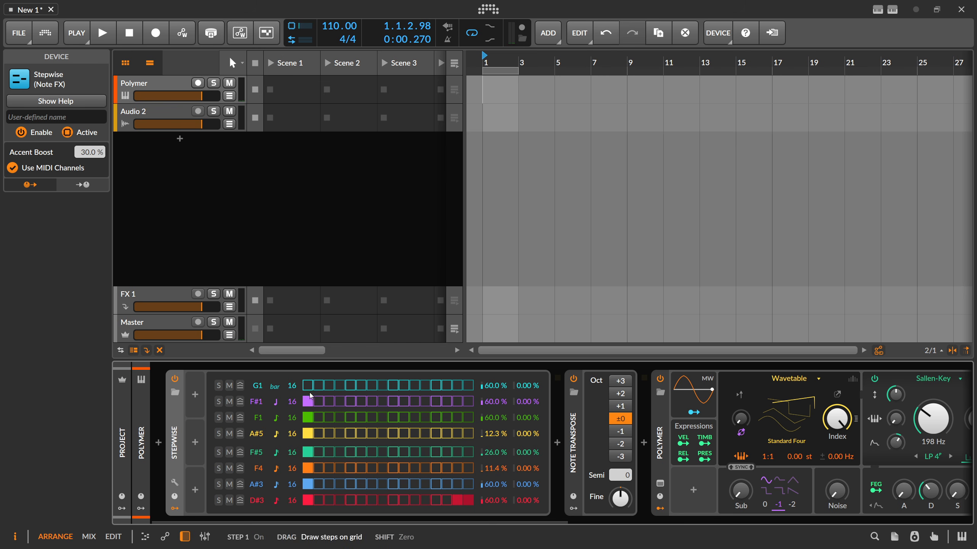
left_click(308, 385)
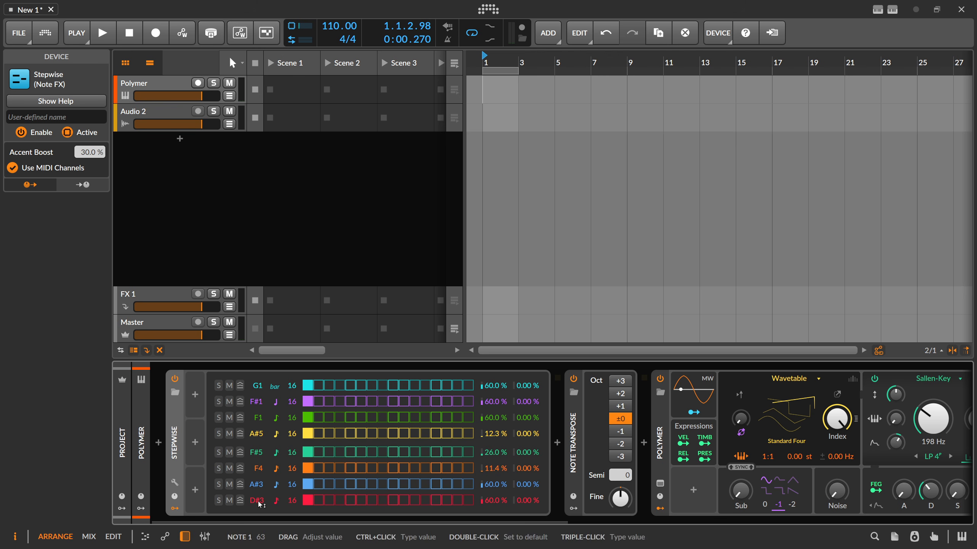
Shorten the row lengths to 15, 14, 13, 12, 11, 10 and 9 steps from the A#3 row up to G1, and audition.
left_click_drag(292, 484, 292, 456)
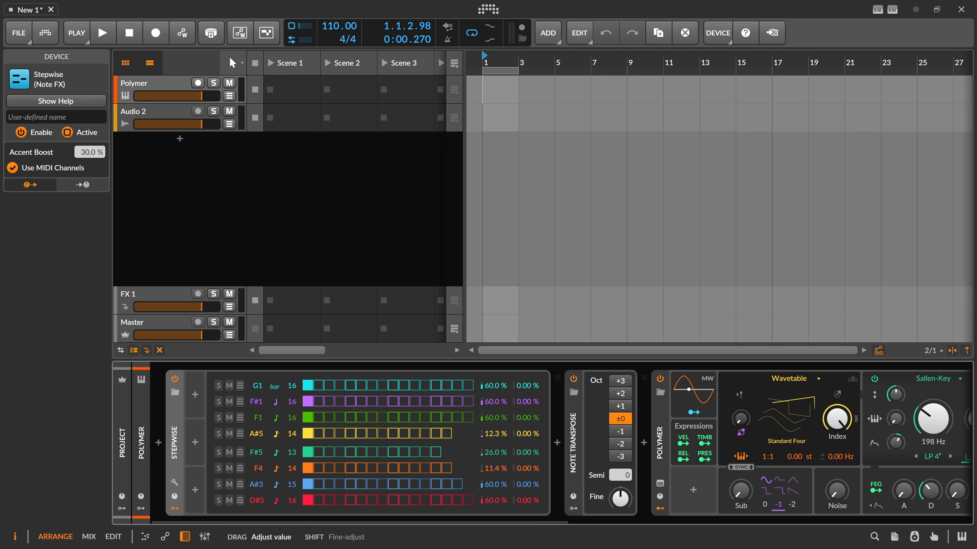
left_click_drag(292, 418, 293, 386)
key("space")
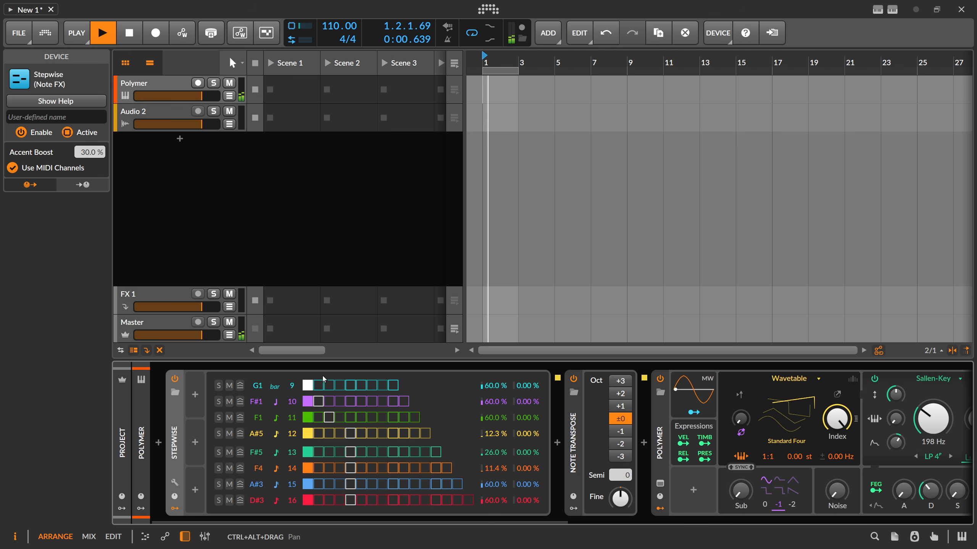
Set the rate of all Stepwise rows to 16th note, including the F1, F#1 and G1 rows.
left_click(276, 500)
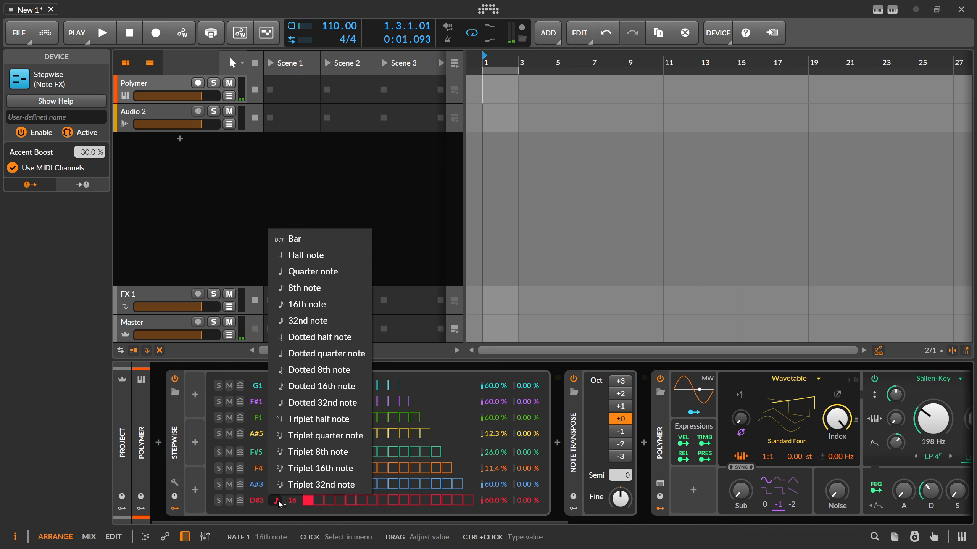
left_click(306, 311)
left_click(276, 484)
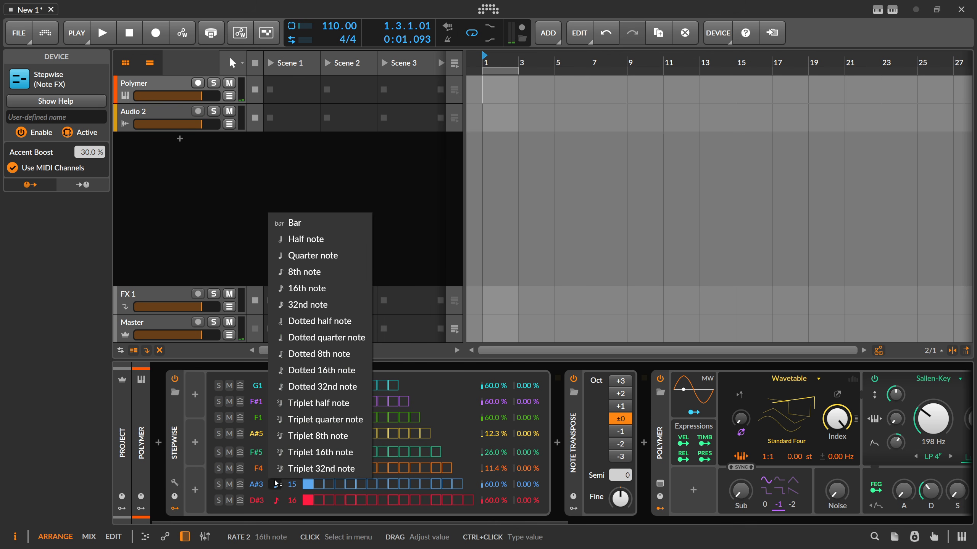
left_click(307, 288)
left_click(276, 452)
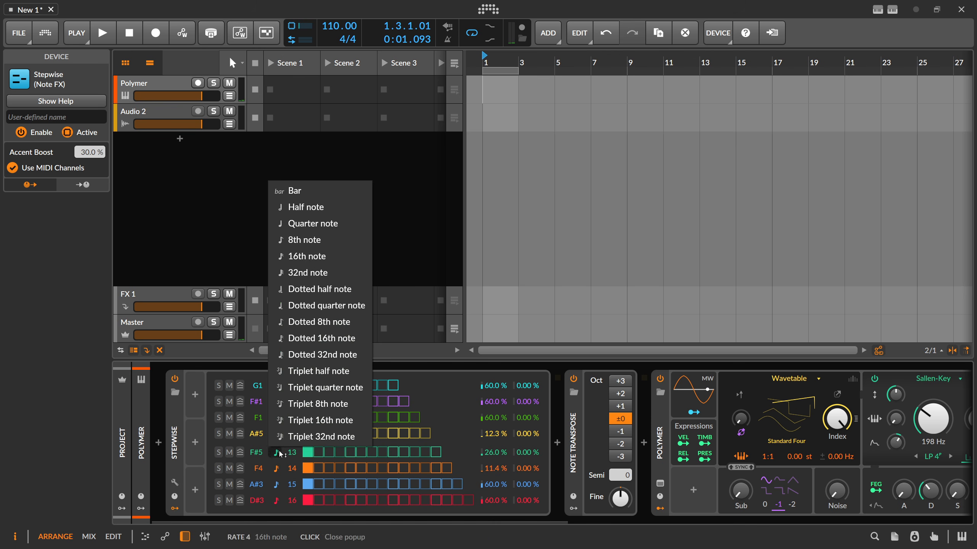
left_click(323, 256)
left_click(277, 433)
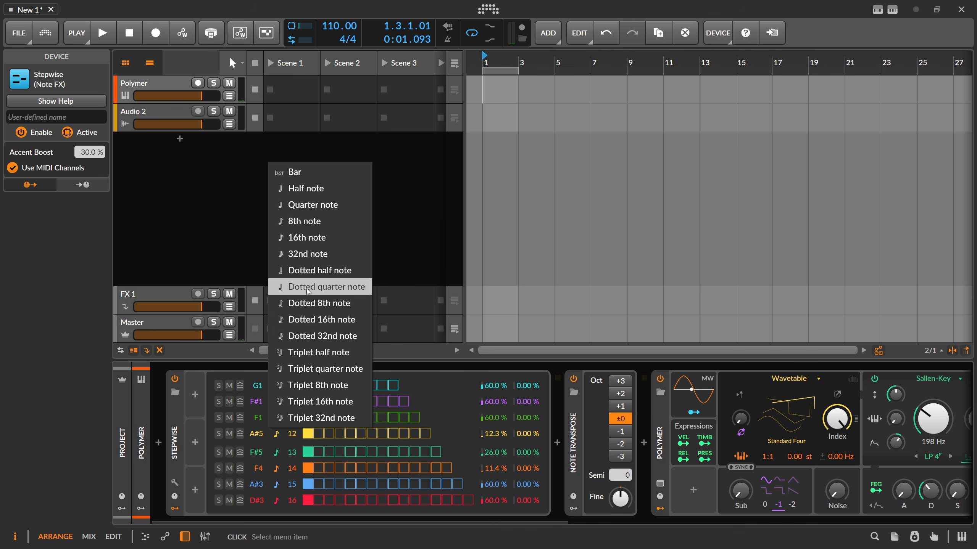
left_click(312, 244)
left_click(277, 403)
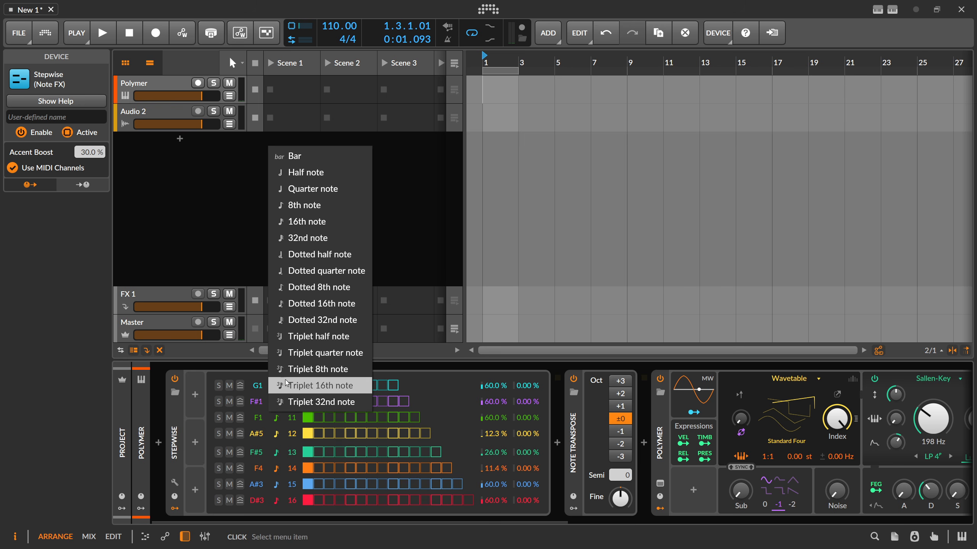
left_click(313, 240)
left_click(278, 404)
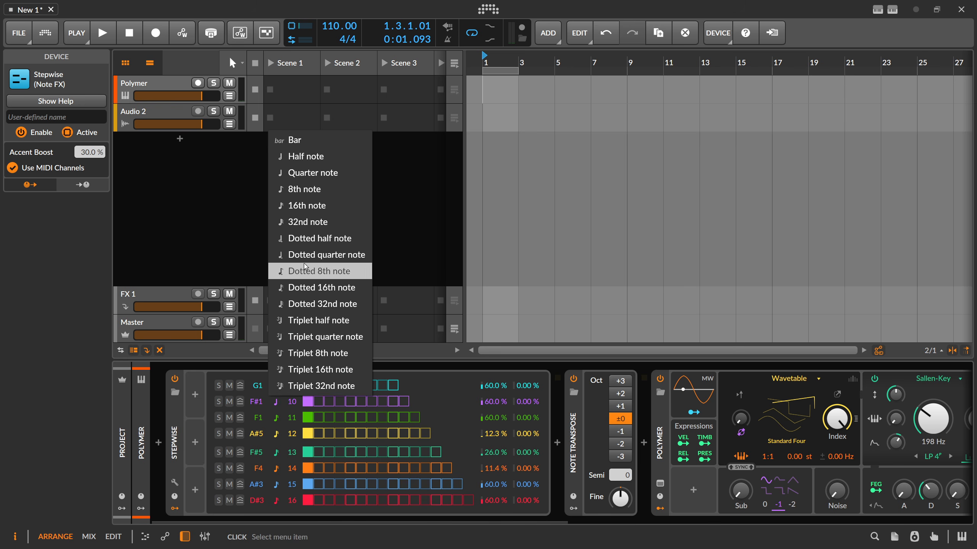
left_click(307, 203)
left_click(276, 385)
left_click(307, 189)
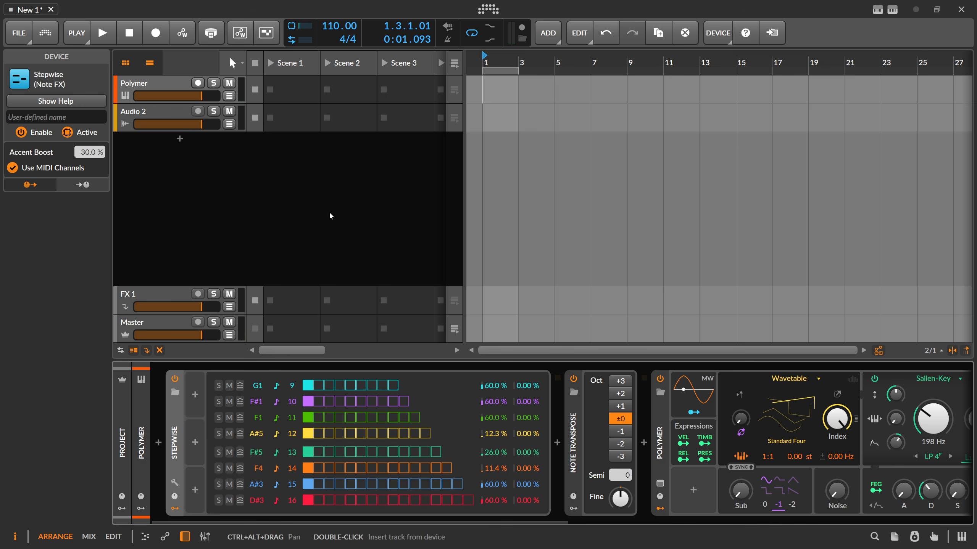
Start playback and slightly raise the decay of Polymer's filter envelope.
key("space")
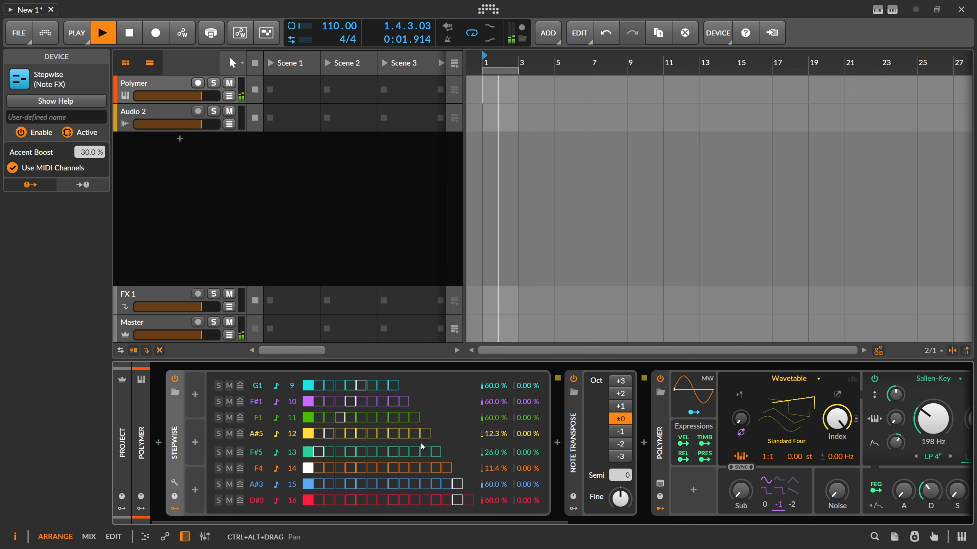
scroll(565, 518, "down", 10)
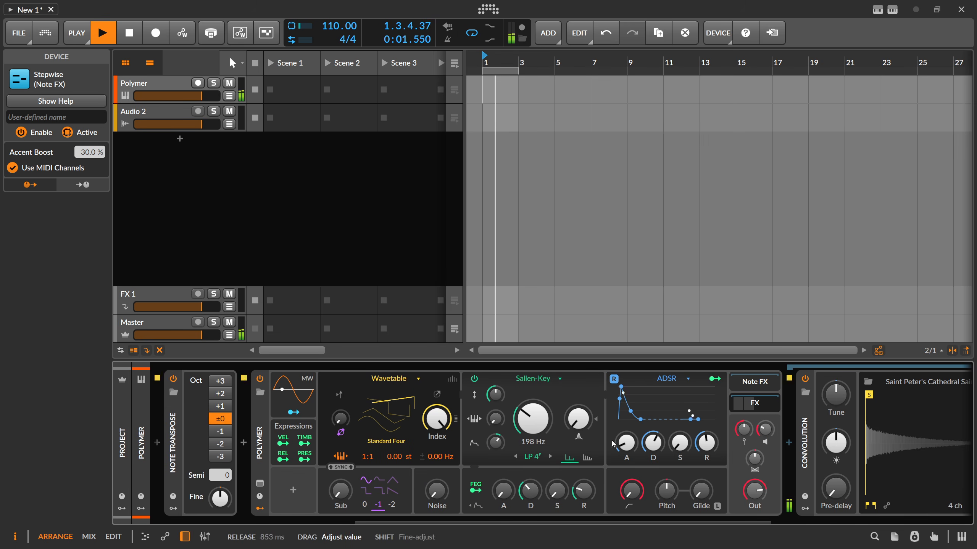
left_click_drag(531, 491, 531, 486)
left_click_drag(518, 522, 306, 524)
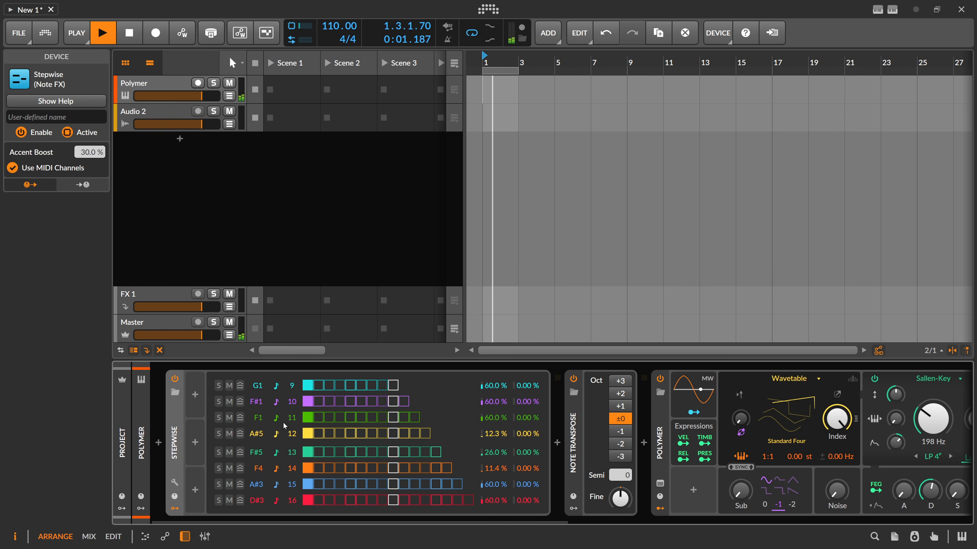
Retune the F1 row in Stepwise to C#4 and the F#1 row to G#4.
triple_click(261, 419)
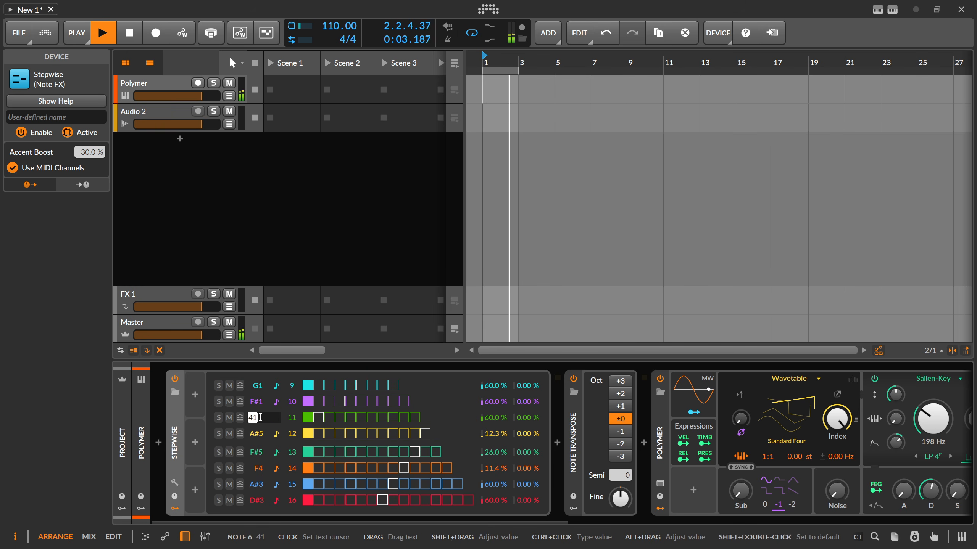
type("C#")
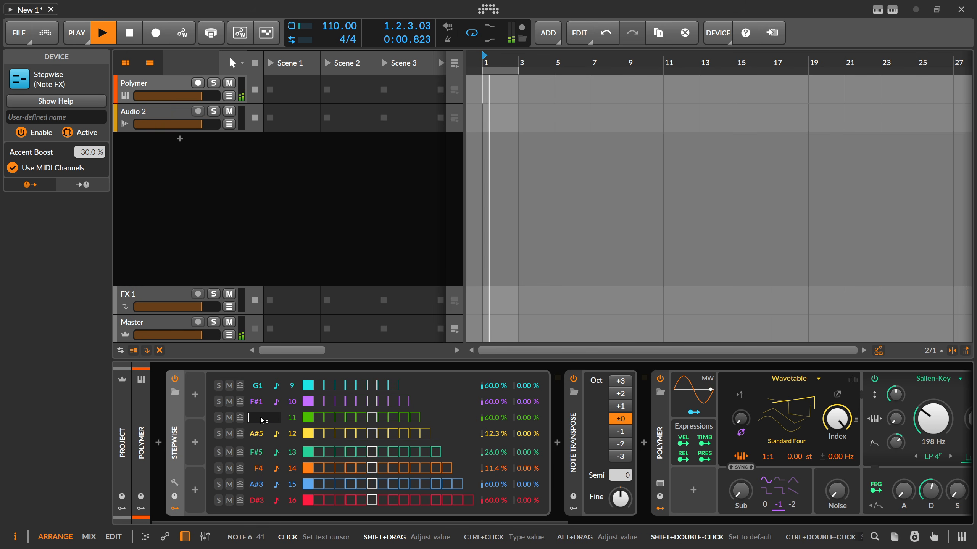
type("4")
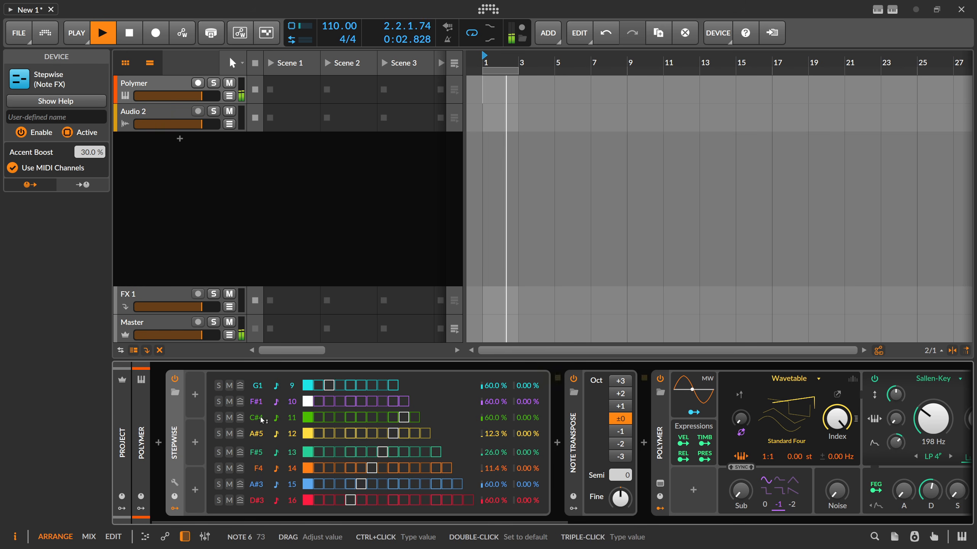
key("Return")
double_click(263, 403)
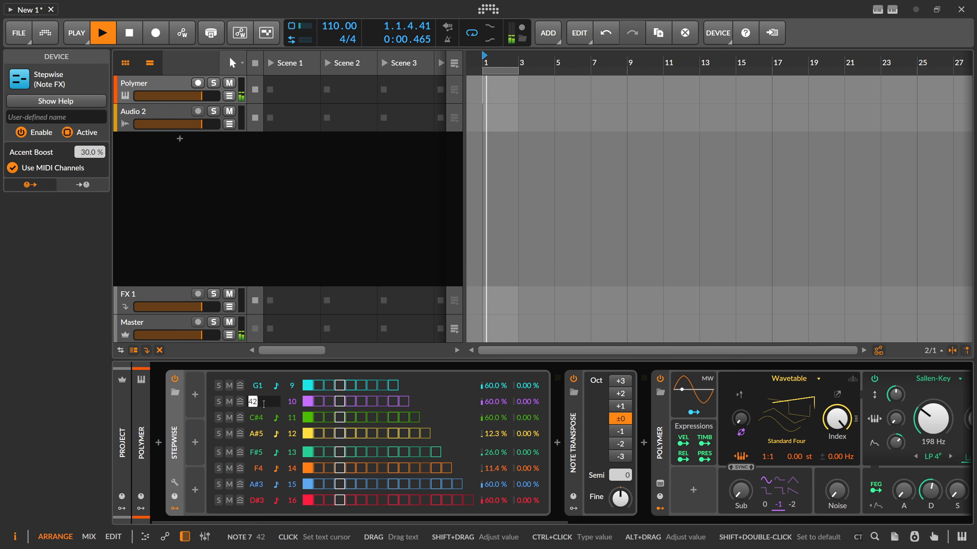
type("G#4")
key("Return")
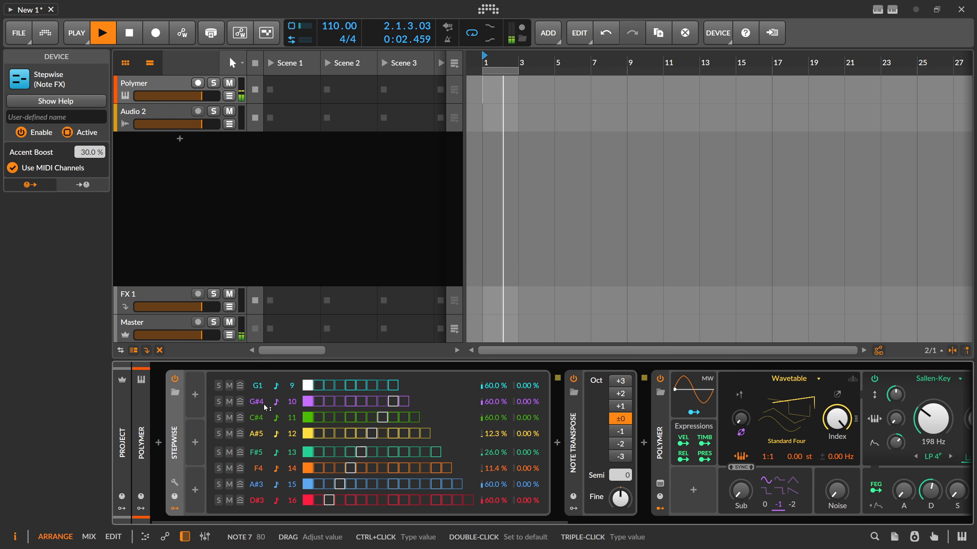
Retune the G1 row in Stepwise to D#5, audition the result and stop playback.
key("ctrl+a")
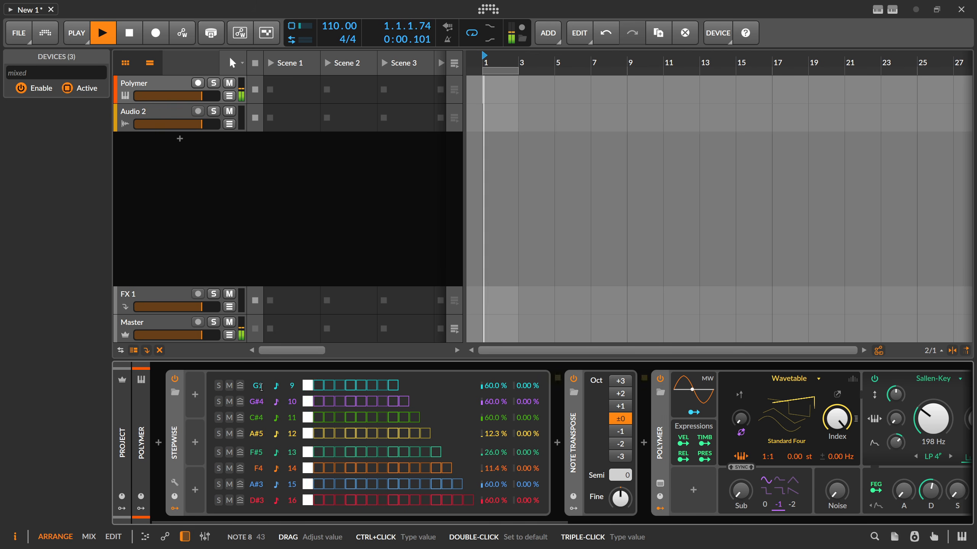
double_click(263, 388)
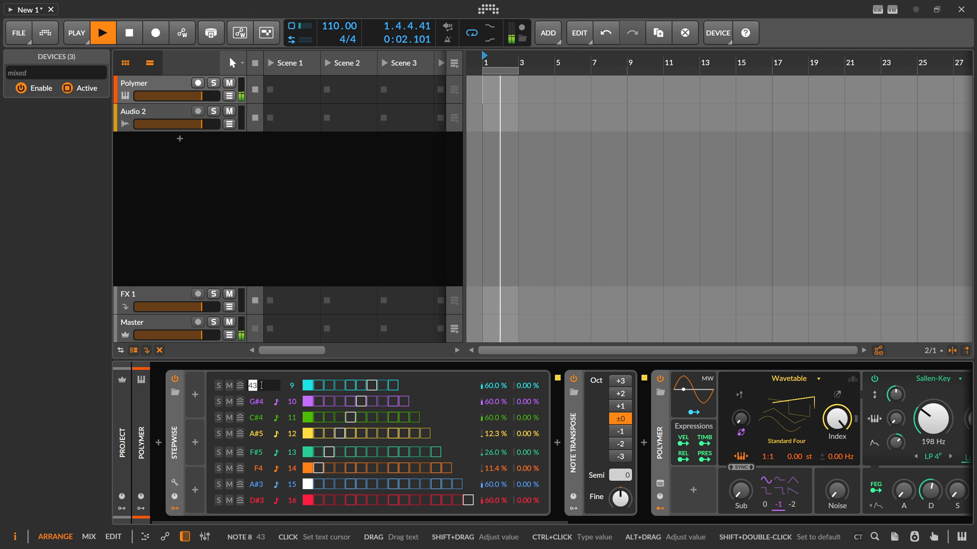
type("D#5")
key("Return")
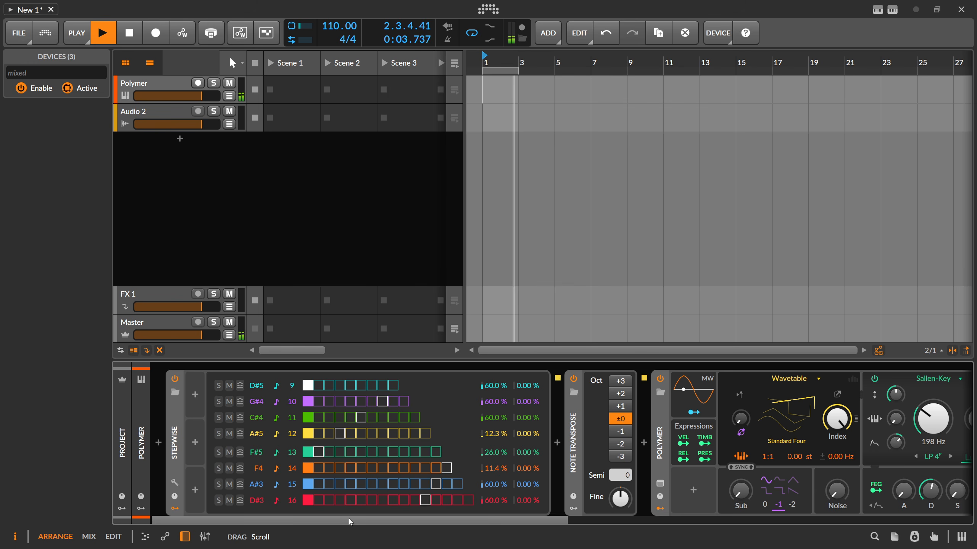
key("space")
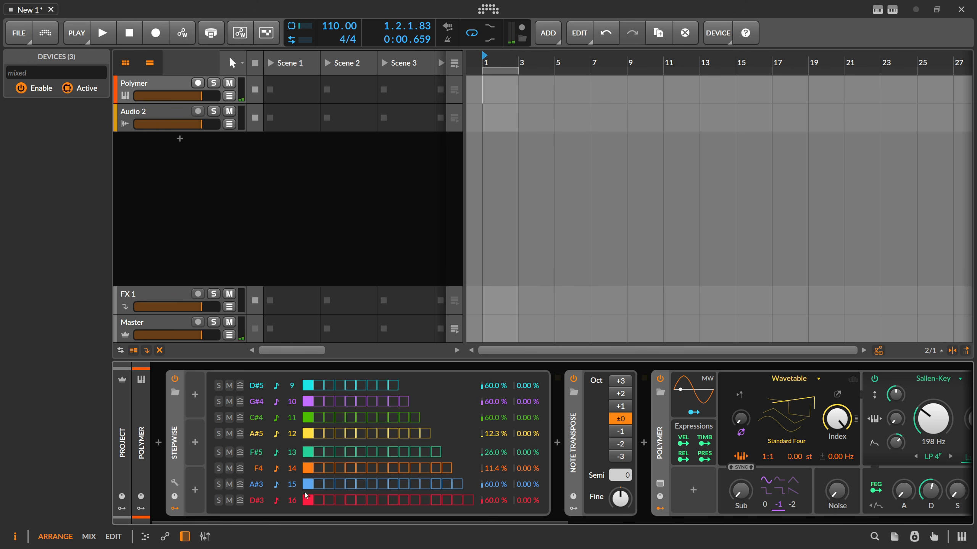
Insert a Note Grid device between Stepwise and Note Transpose.
left_click(557, 445)
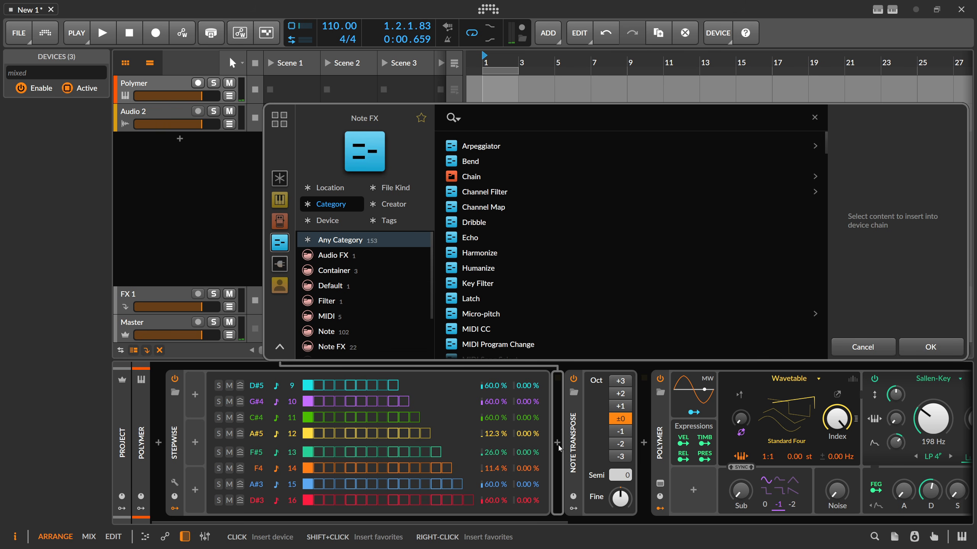
type("note grod")
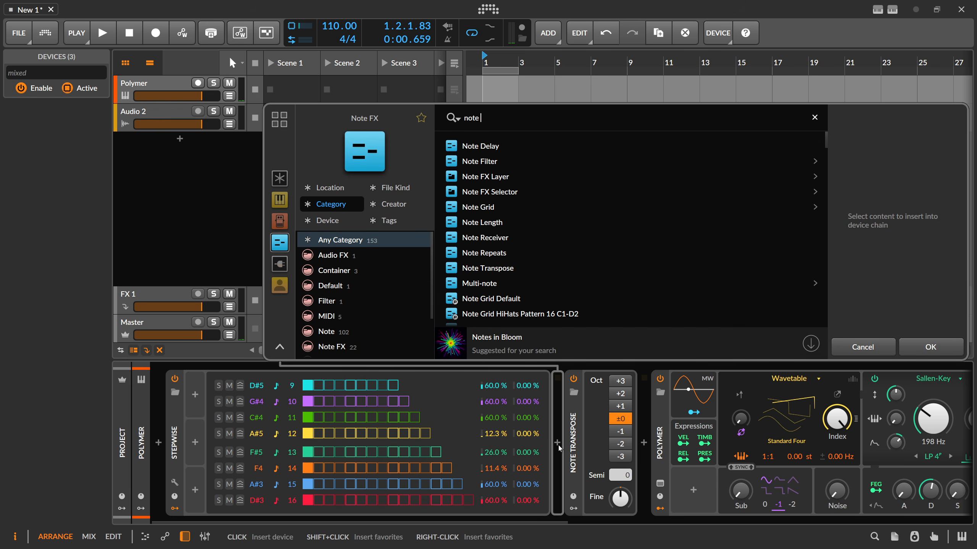
key("BackSpace")
type("id")
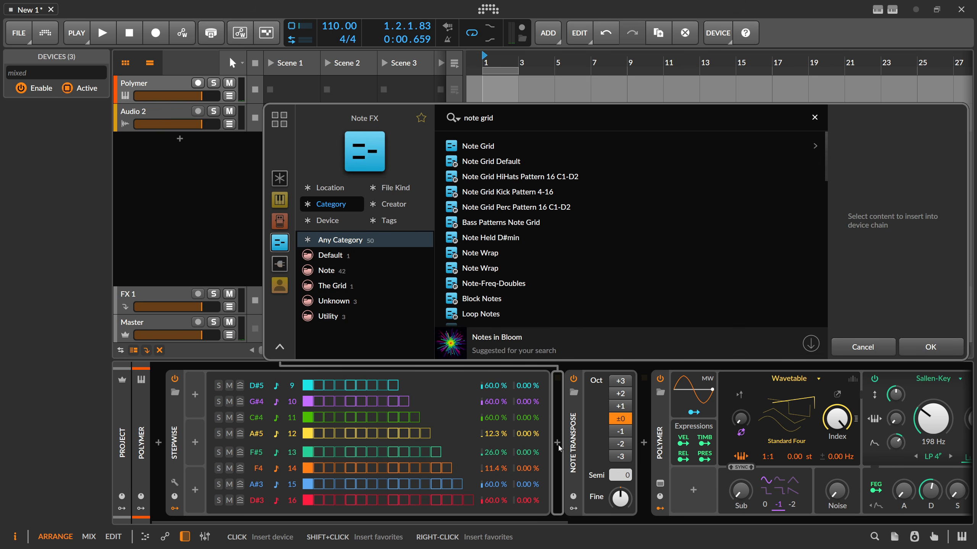
key("Return")
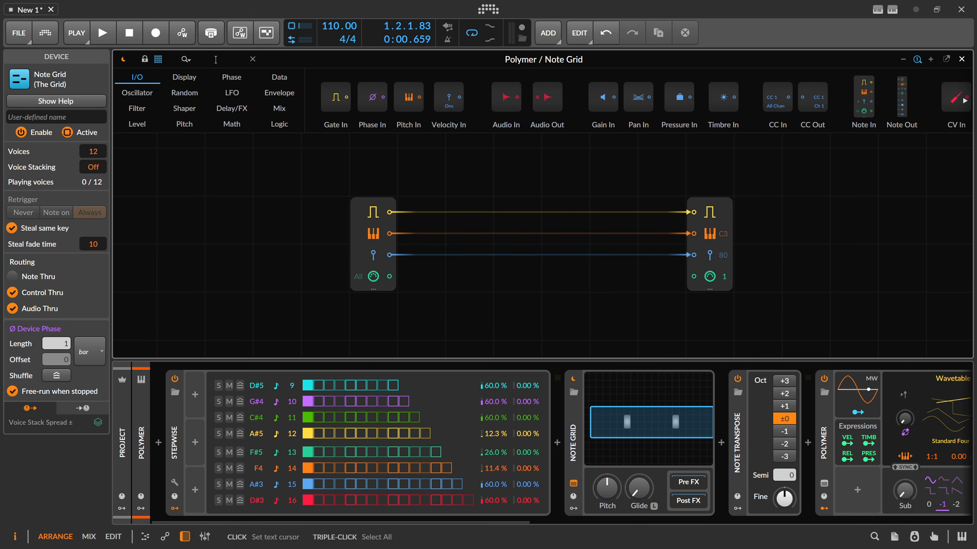
Insert a Poly → Mono module in Min mode into the Note Grid's pitch connection, and close the grid editor.
type("poly")
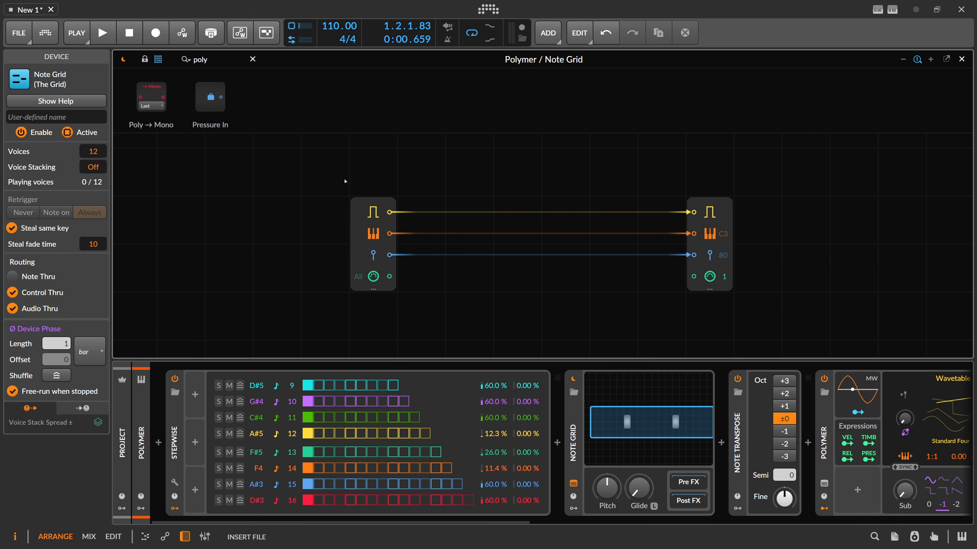
left_click_drag(381, 225, 390, 234)
left_click(422, 282)
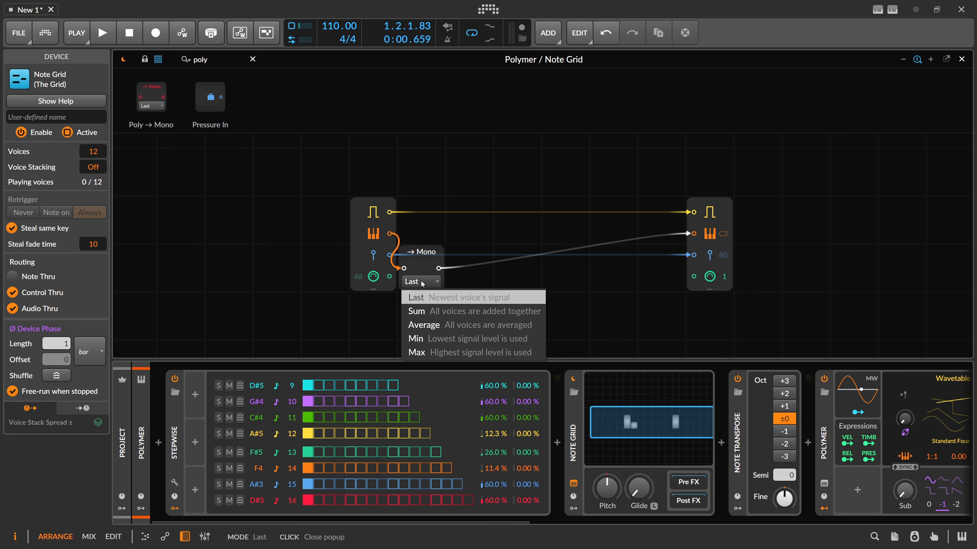
left_click(429, 336)
key("space")
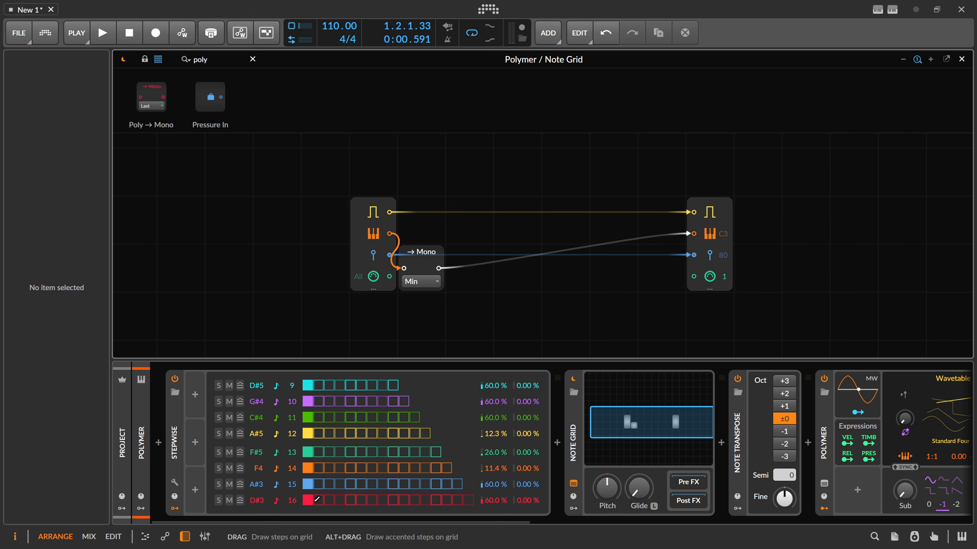
left_click(962, 58)
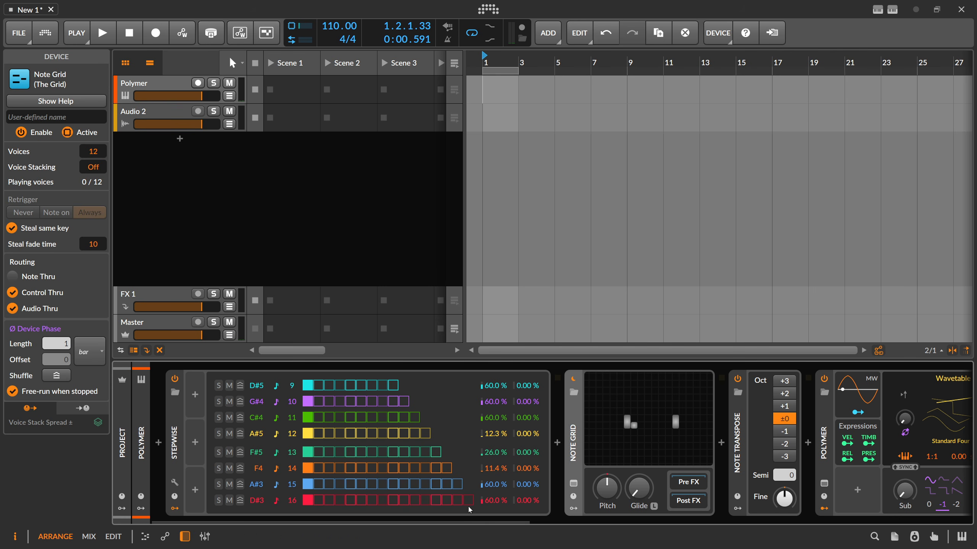
Audition the eight Stepwise rows playing through the Note Grid patch, stopping and restarting playback.
left_click_drag(421, 525, 377, 522)
key("space")
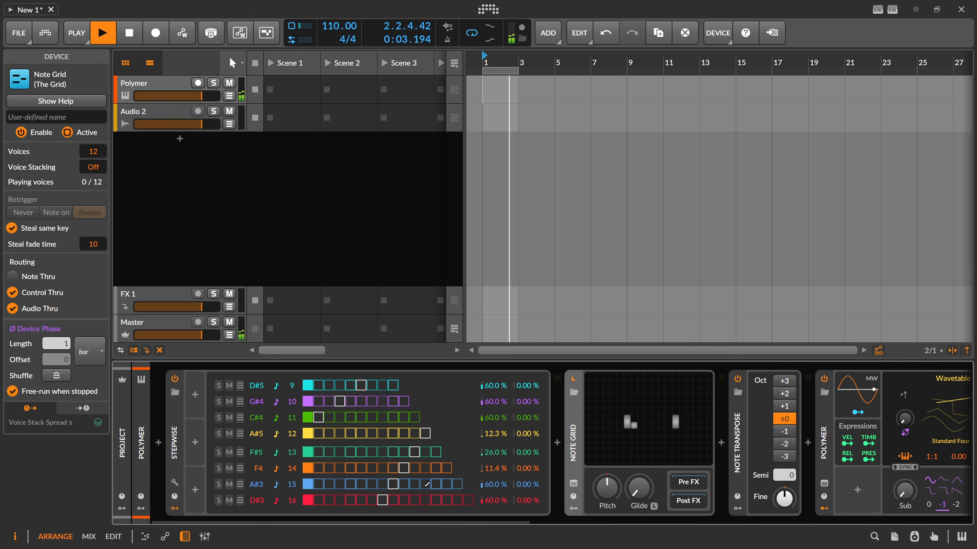
key("space")
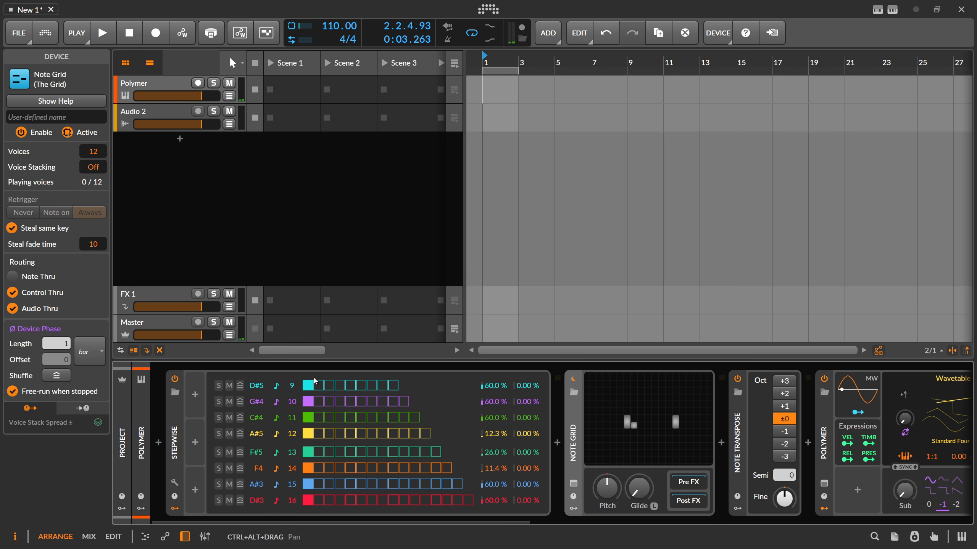
key("space")
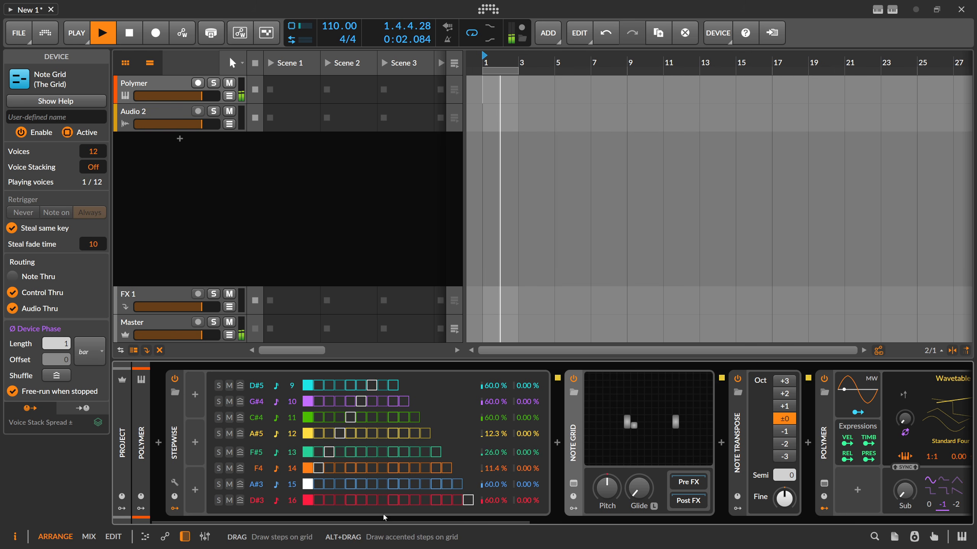
Set Polymer's filter cutoff to 215 Hz and adjust its ADSR envelope during playback.
left_click_drag(382, 522, 644, 515)
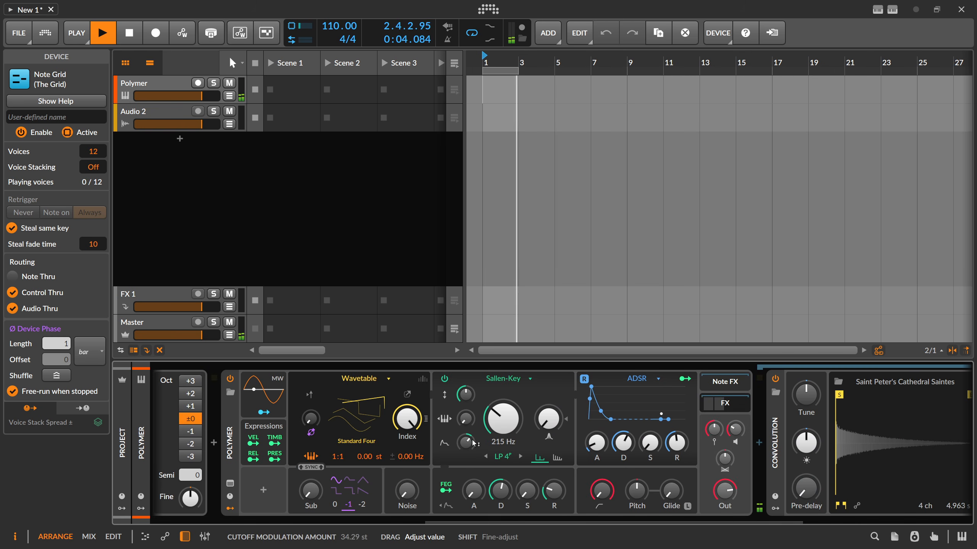
left_click_drag(628, 450, 676, 443)
left_click_drag(574, 522, 585, 522)
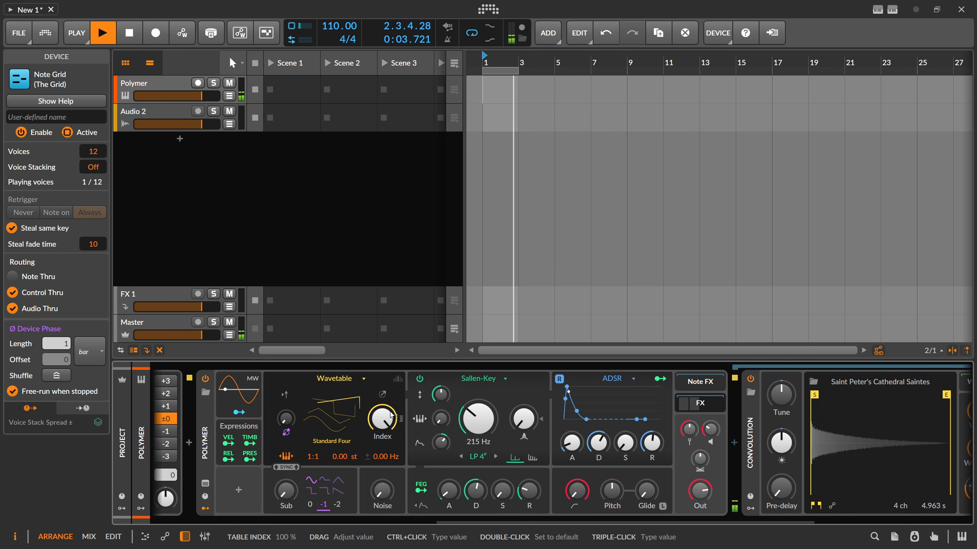
Retune the D#3 row in Stepwise to D#2, listen to it and stop playback.
left_click_drag(484, 522, 206, 514)
double_click(262, 500)
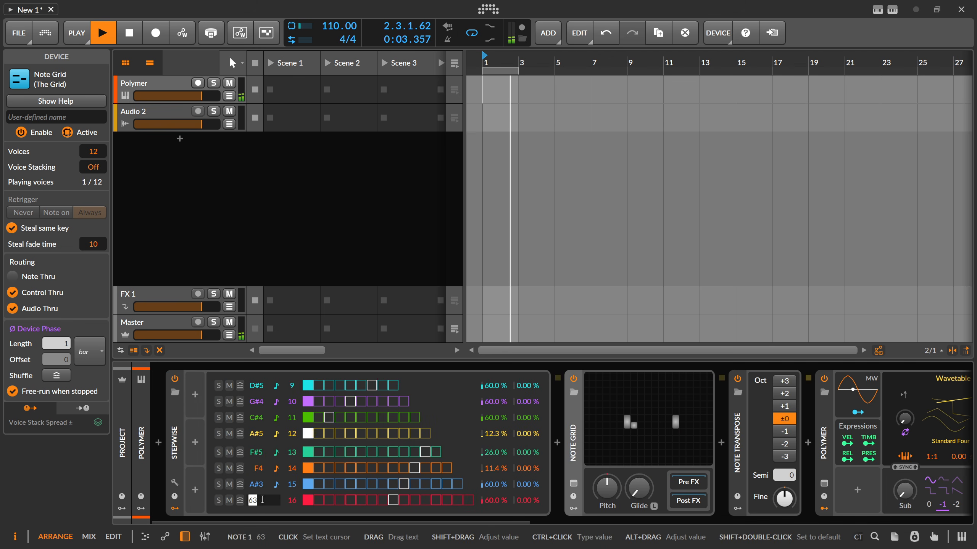
type("D#2")
key("Return")
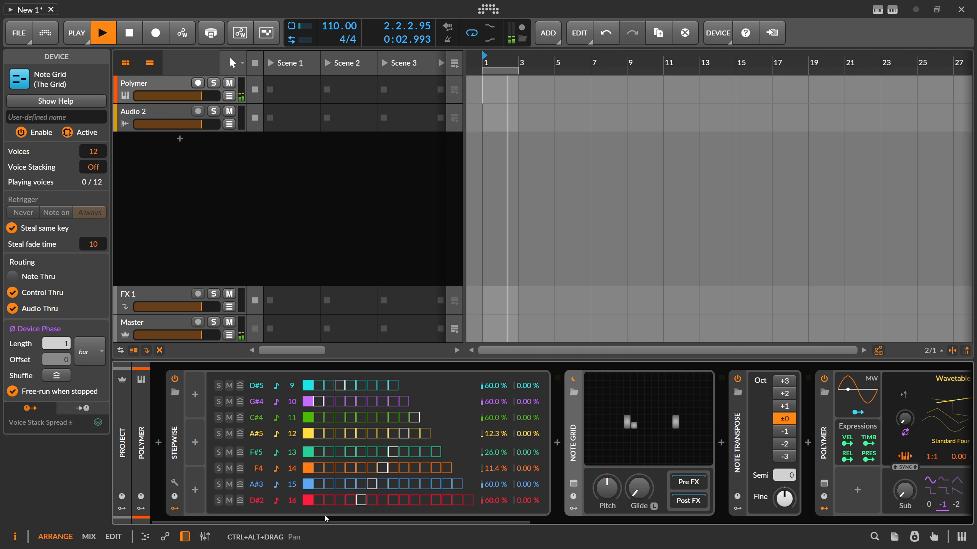
key("space")
Add a Channel-16 modulator to Polymer and start playback.
left_click(174, 384)
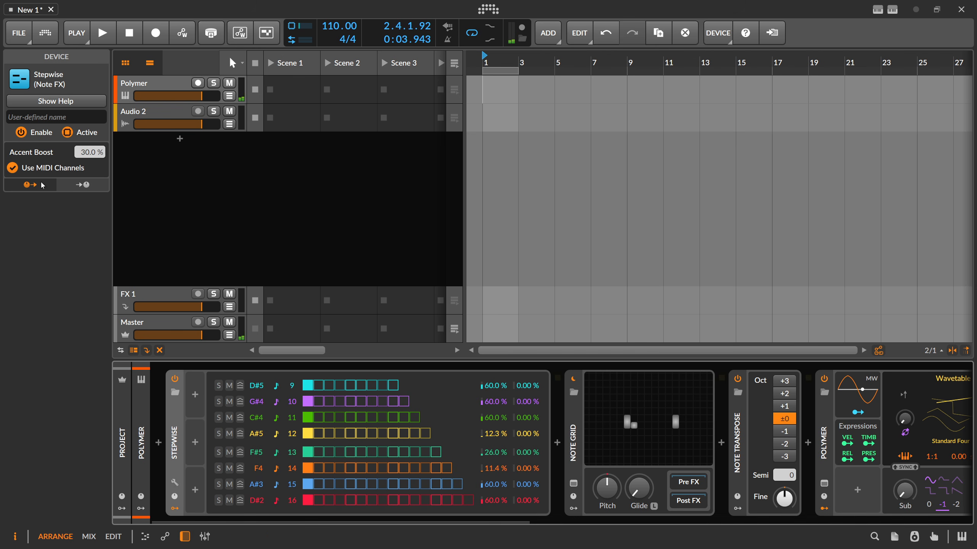
left_click_drag(250, 520, 477, 523)
left_click(356, 490)
type("chann")
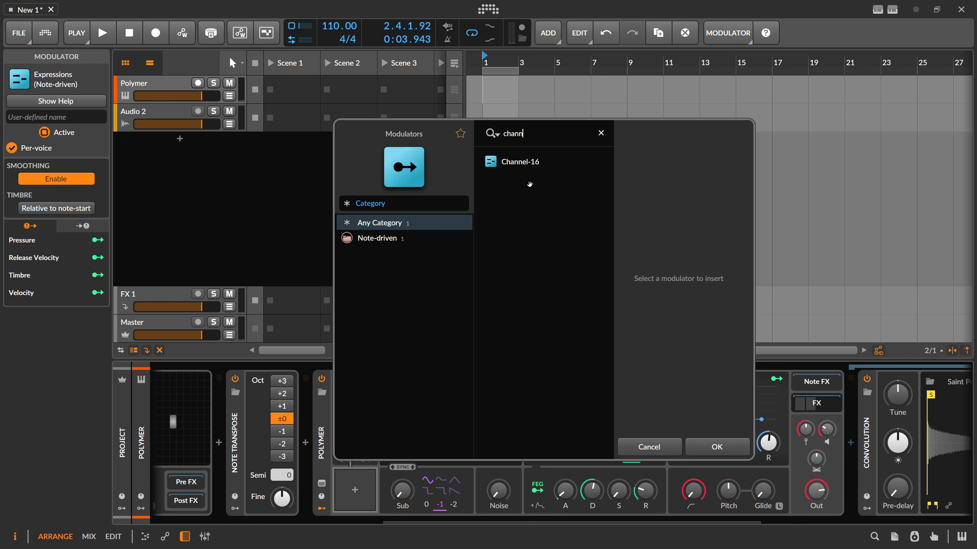
key("Down")
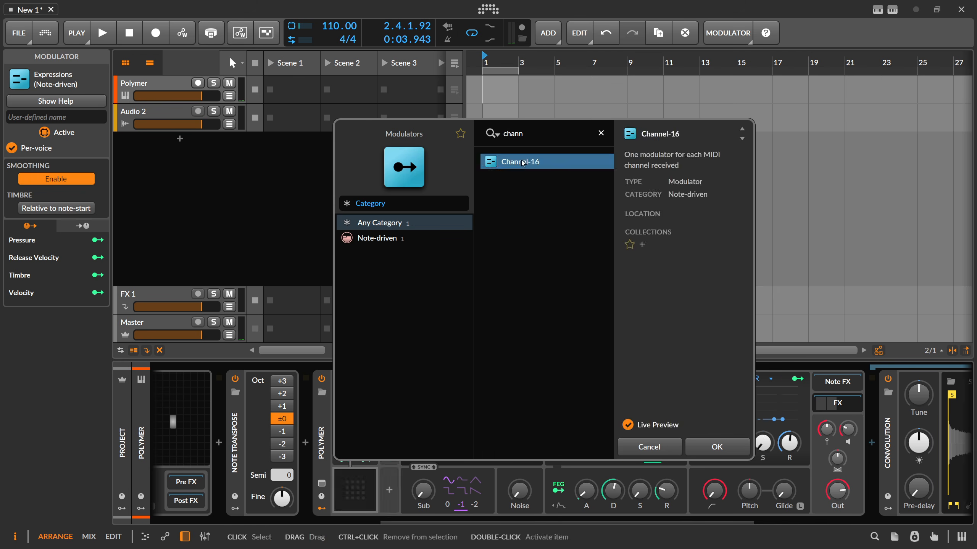
key("Return")
key("space")
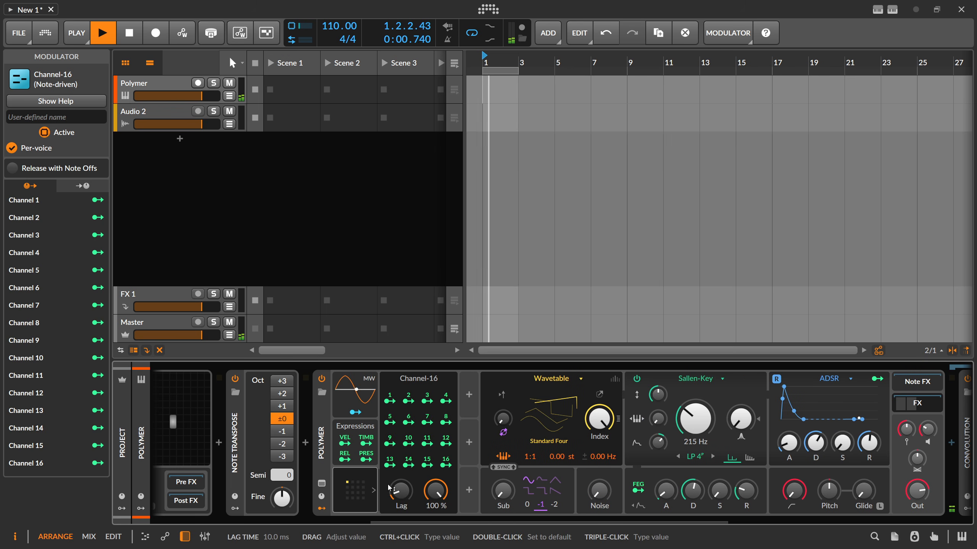
Stop playback, connect the MIDI channel input to the channel output in the Note Grid, and close the grid editor.
left_click_drag(389, 523, 301, 521)
key("space")
left_click(328, 447)
left_click_drag(389, 276, 694, 277)
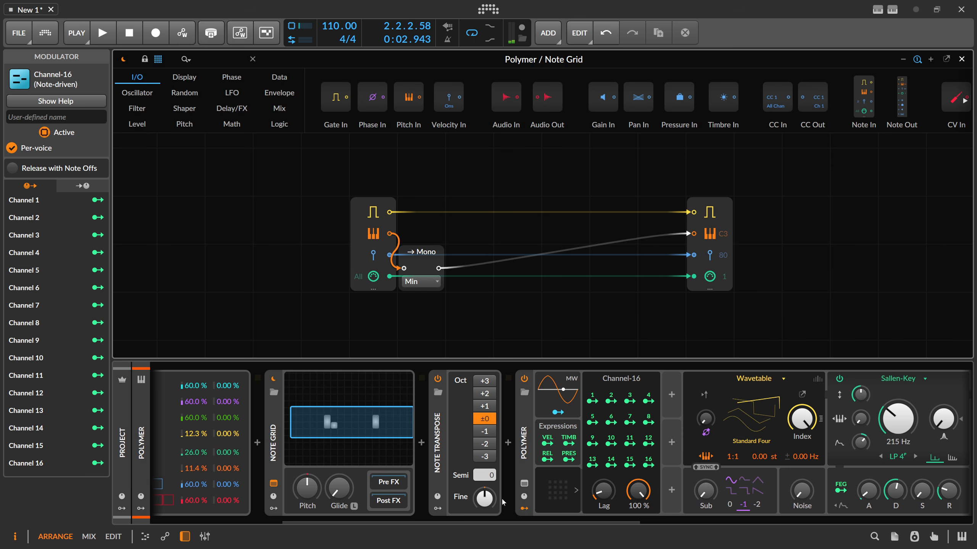
scroll(596, 505, "down", 5)
left_click(962, 59)
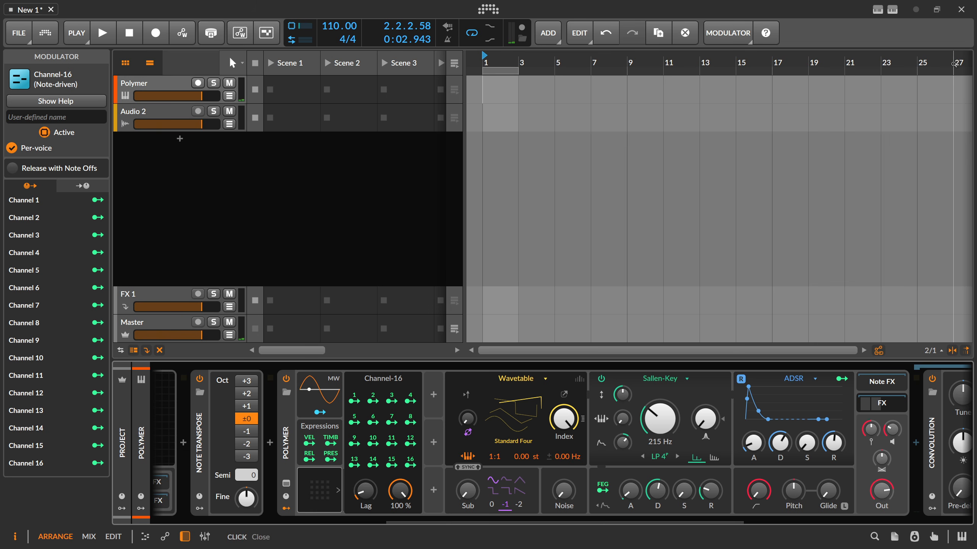
Play the sequence to check which channels the Channel-16 modulator receives, and stop.
scroll(454, 520, "down", 1)
key("space")
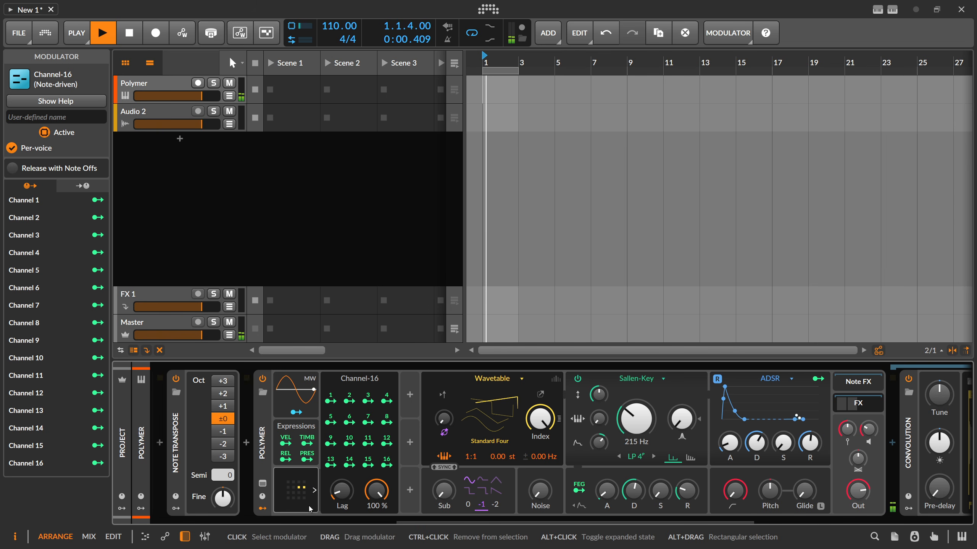
left_click_drag(411, 517, 404, 517)
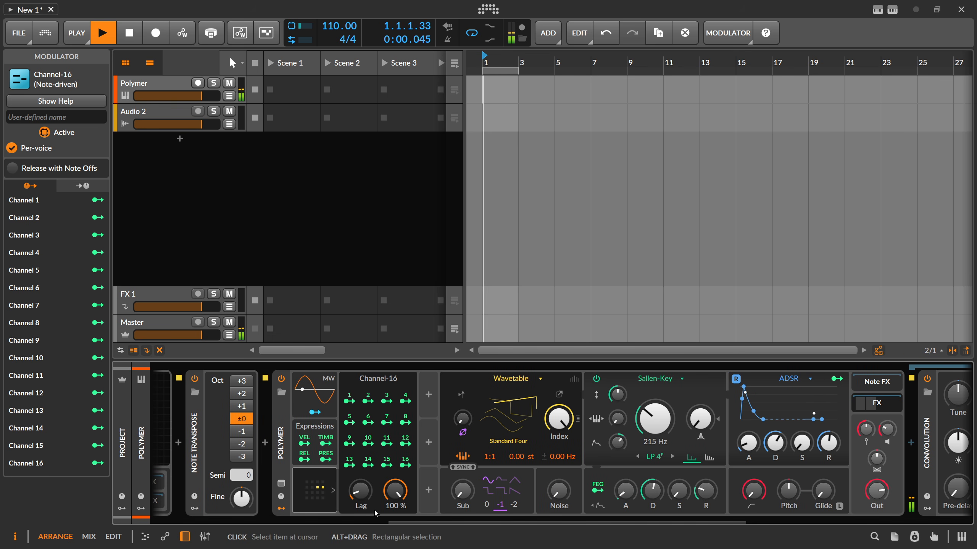
key("space")
Map Channel 1 to Polymer's two envelope decays (0.251 and 0.160), ADSR release (0.343) and filter cutoff (33.14), and start playback.
left_click(383, 394)
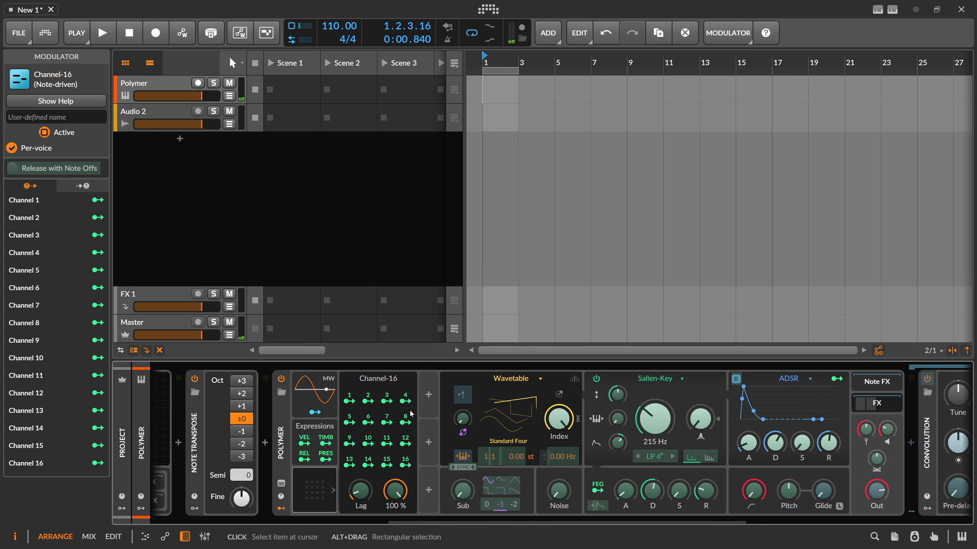
left_click_drag(653, 492, 652, 472)
left_click_drag(775, 444, 829, 426)
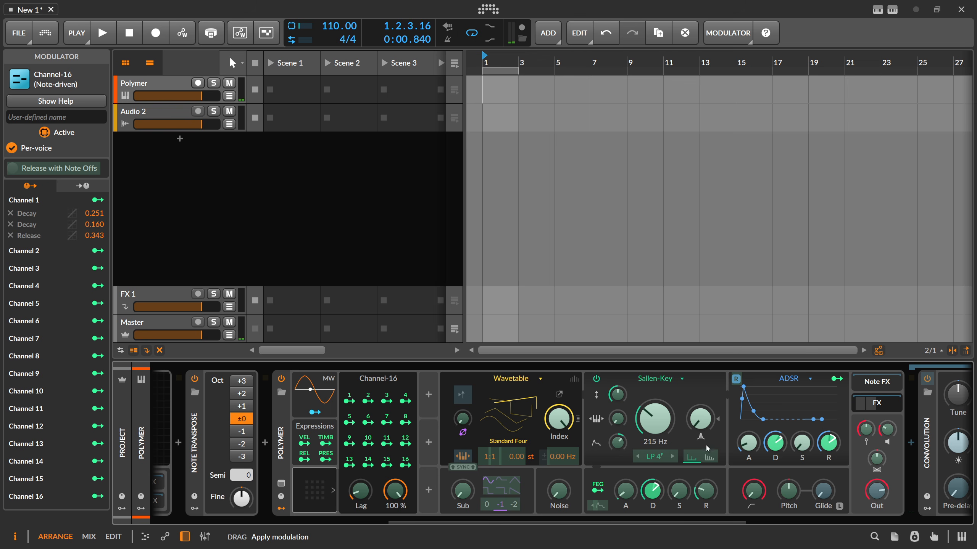
left_click_drag(655, 428, 655, 420)
key("space")
key("space")
key("space")
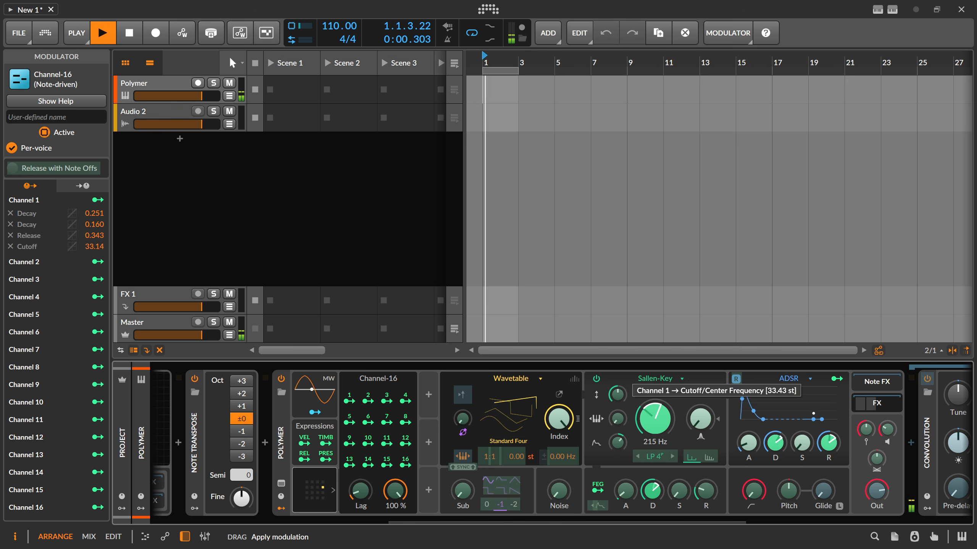
Stop playback, clear Channel 1's modulation from the filter cutoff, both envelope decays and the ADSR release, and restart playback.
key("space")
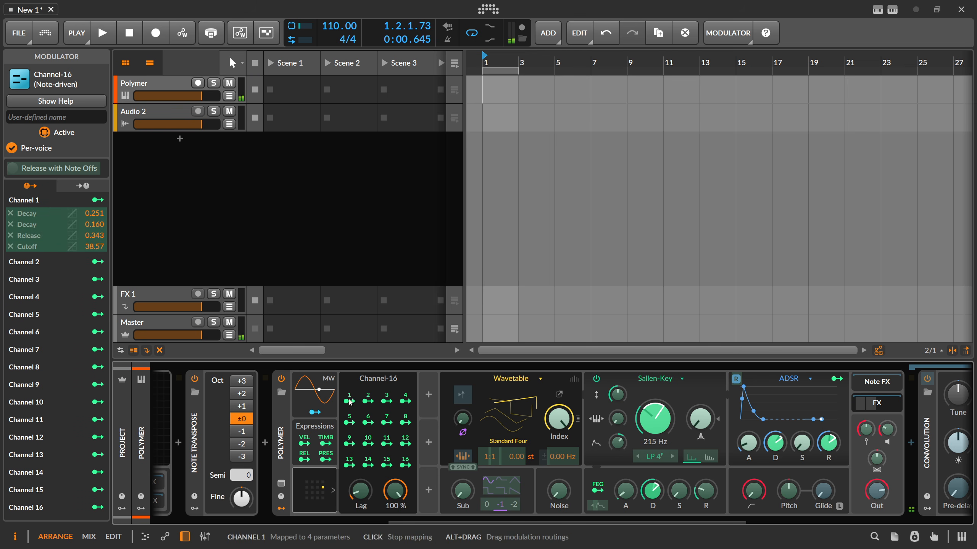
double_click(655, 422)
double_click(775, 443)
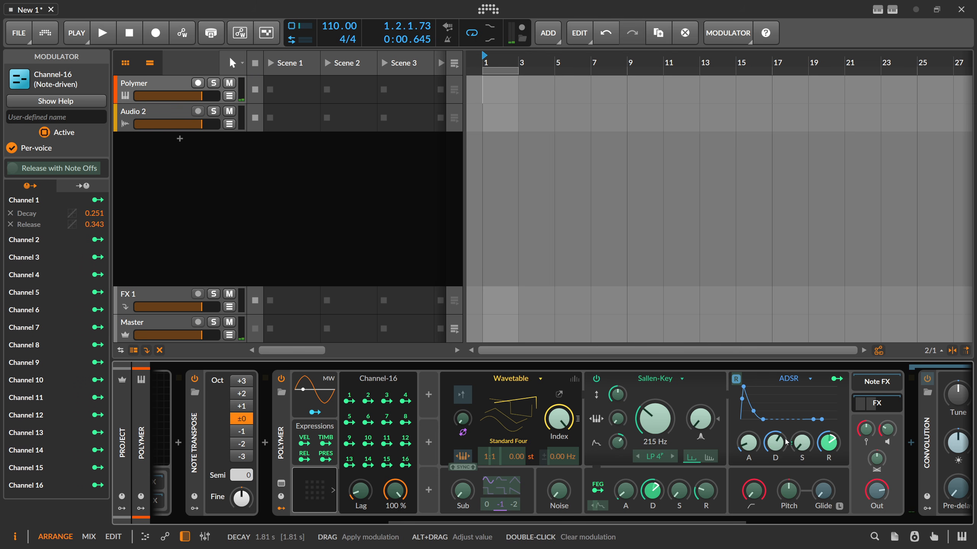
double_click(829, 443)
double_click(653, 490)
key("space")
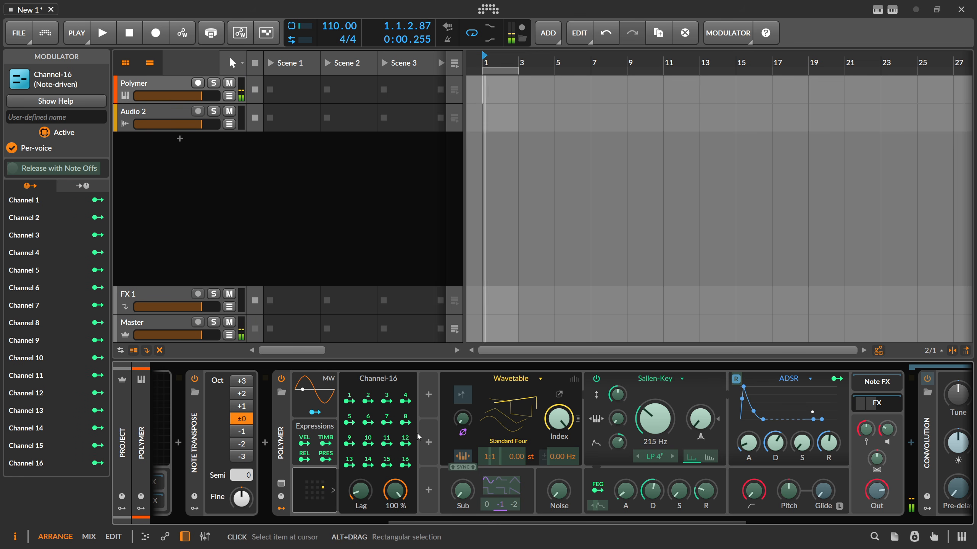
Map Channel 8 to Polymer's filter cutoff (15.14), ADSR decay (0.217), filter envelope decay (0.440) and cutoff modulation amount (0.143), and start playback.
left_click_drag(406, 420, 655, 426)
left_click_drag(776, 443, 775, 432)
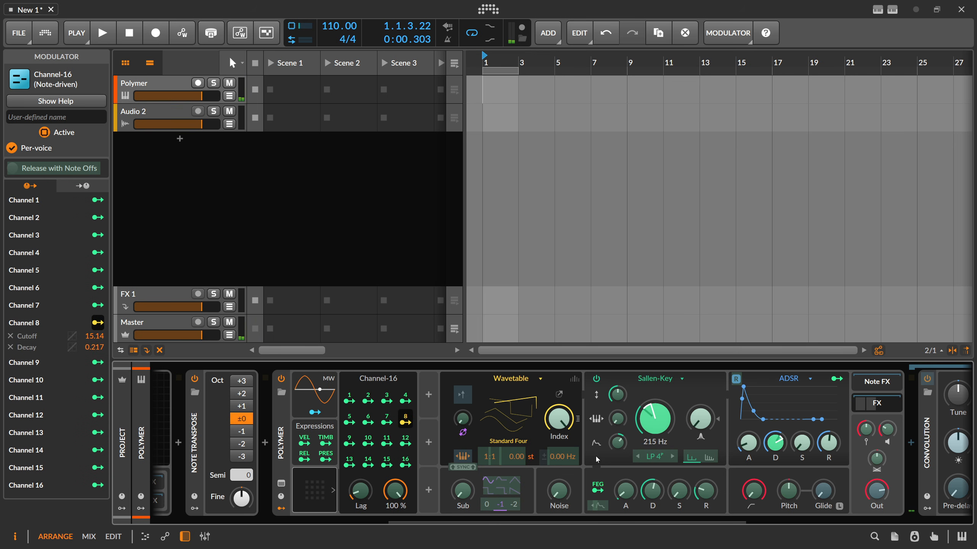
left_click_drag(652, 491, 652, 471)
left_click_drag(617, 443, 617, 437)
key("space")
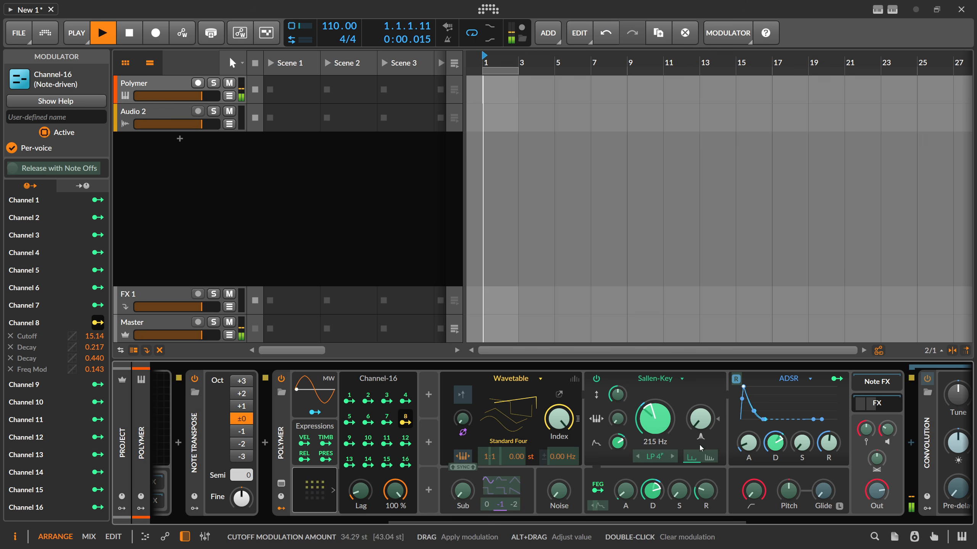
Extend Channel 8's mapping to the ADSR release (0.269) and wavetable index (-0.76), set its cutoff amount to -19.4, and audition the sound.
key("space")
left_click_drag(823, 445, 824, 432)
key("space")
key("space")
left_click_drag(655, 419, 655, 432)
key("space")
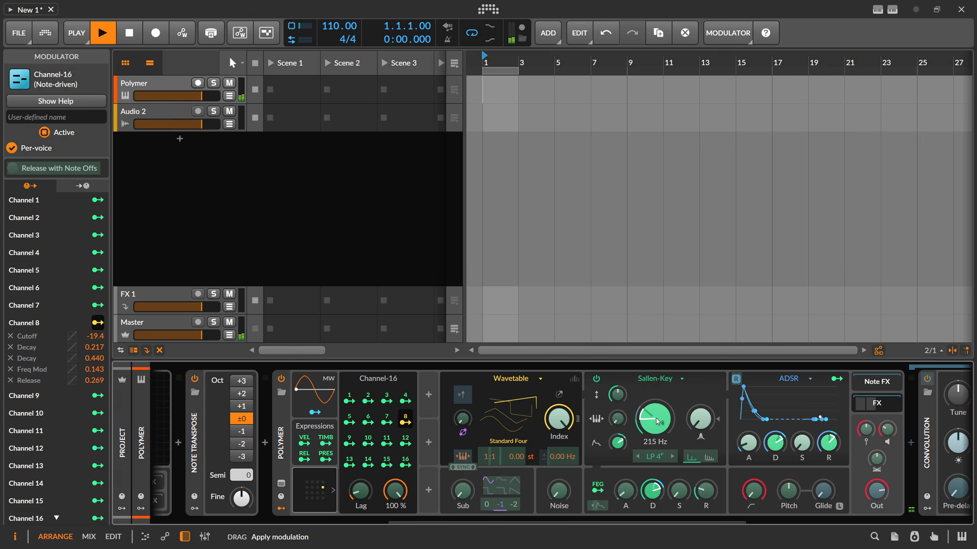
key("space")
left_click_drag(570, 415, 569, 431)
key("space")
Set Channel 8's modulation amounts to 11.43 for cutoff, 0.554 for ADSR decay and 0.577 for release while auditioning, and end the mapping.
left_click_drag(655, 427, 655, 415)
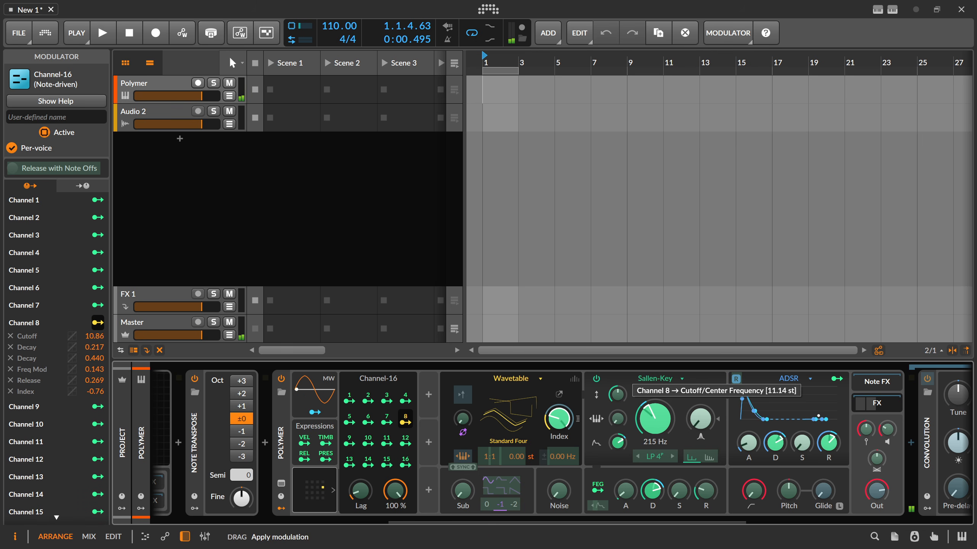
key("space")
left_click_drag(770, 443, 771, 427)
key("space")
left_click_drag(827, 444, 828, 429)
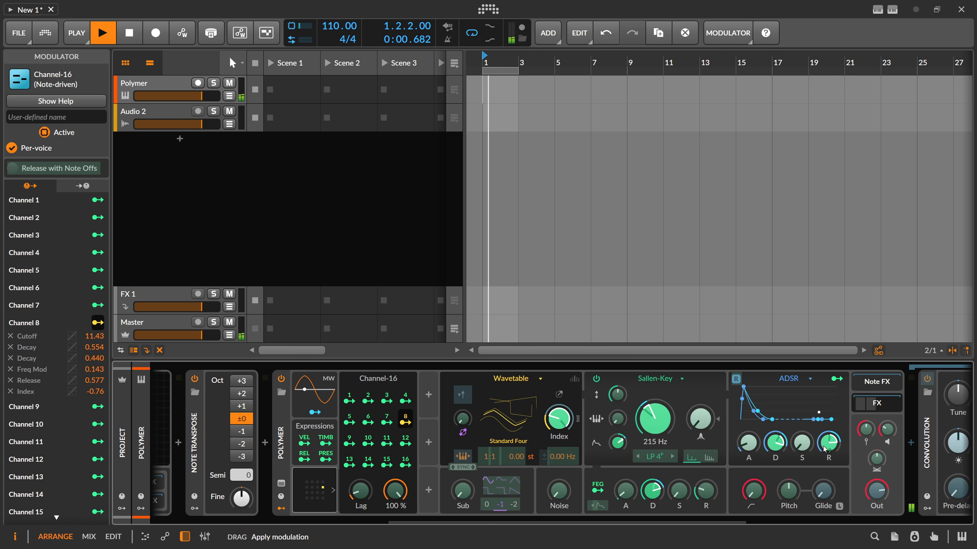
key("space")
key("space")
left_click(406, 420)
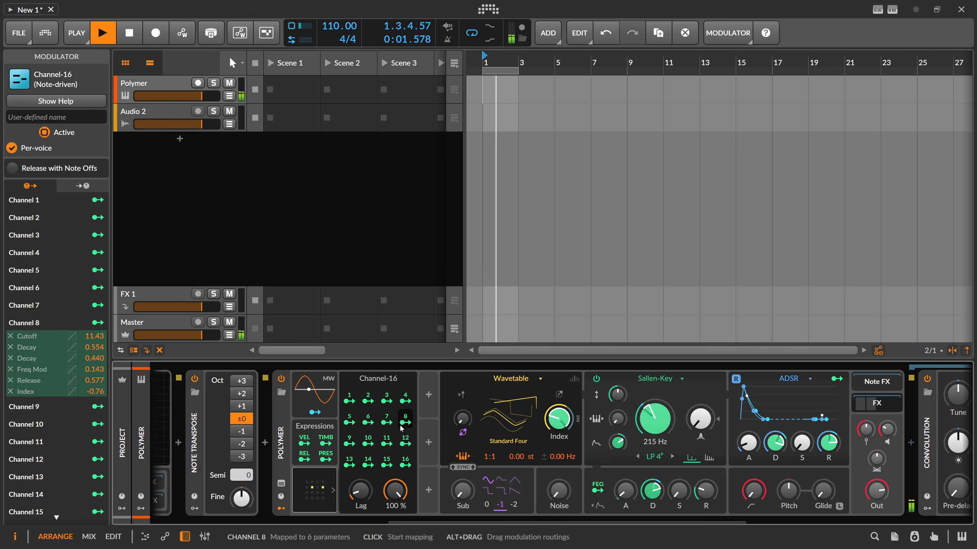
Map Channel 6 to Polymer's wavetable phase modulation (0.771) and filter cutoff (22.29).
left_click(368, 420)
left_click_drag(463, 418, 462, 396)
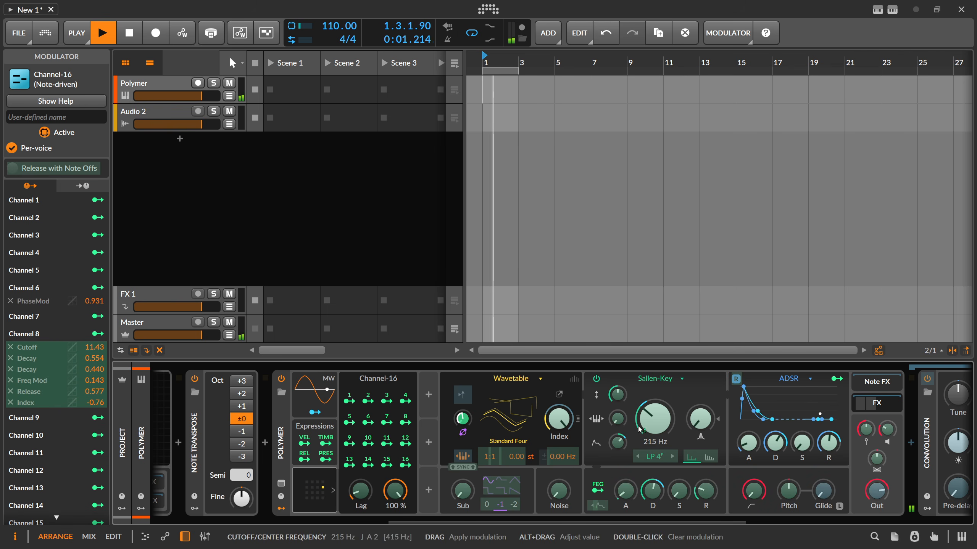
left_click_drag(653, 419, 654, 402)
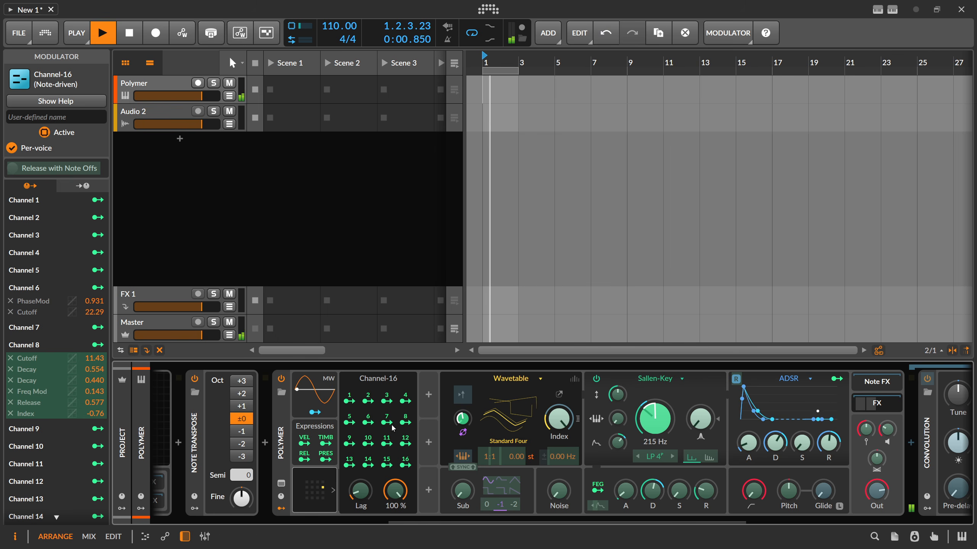
left_click_drag(463, 418, 462, 428)
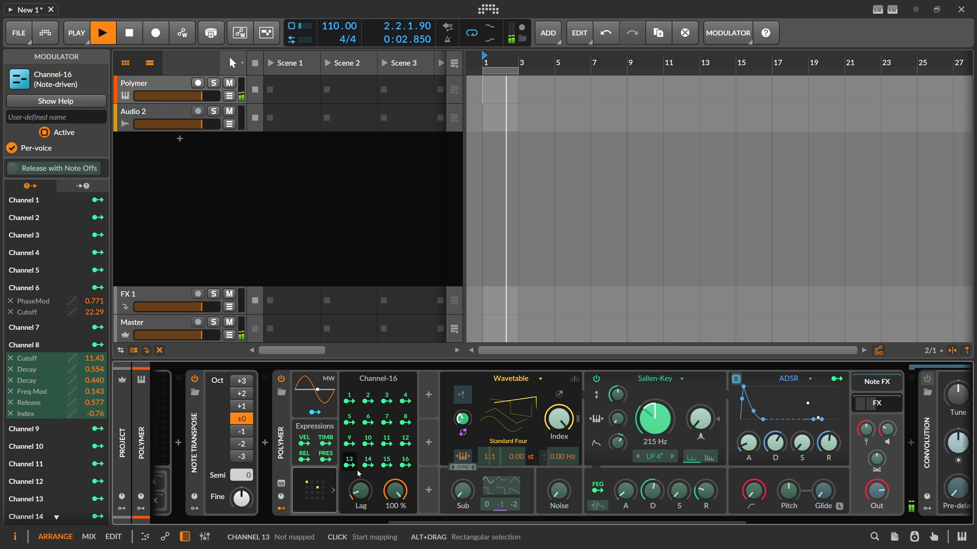
Try an octave shift of +1 on Note Transpose, return it to ±0, and stop playback.
left_click_drag(490, 521, 442, 522)
left_click(350, 411)
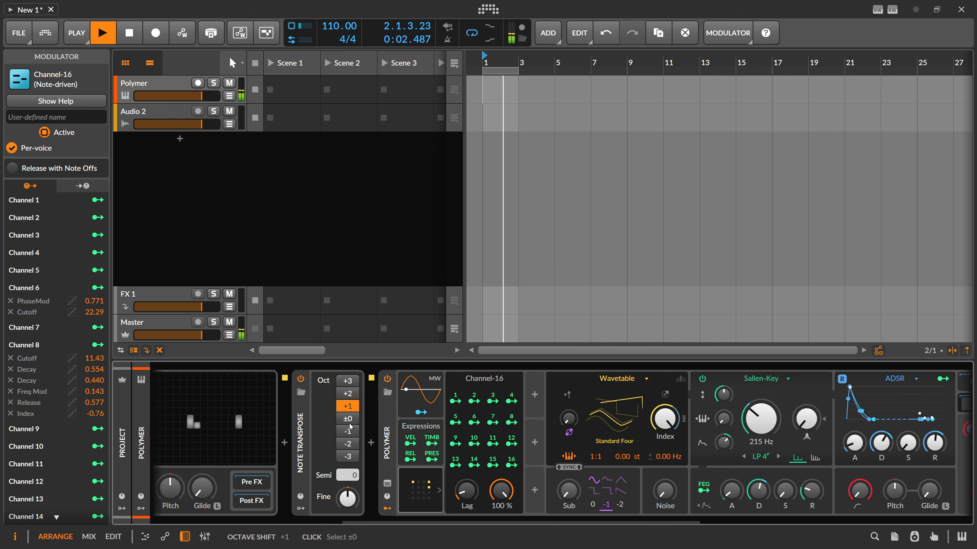
left_click(351, 426)
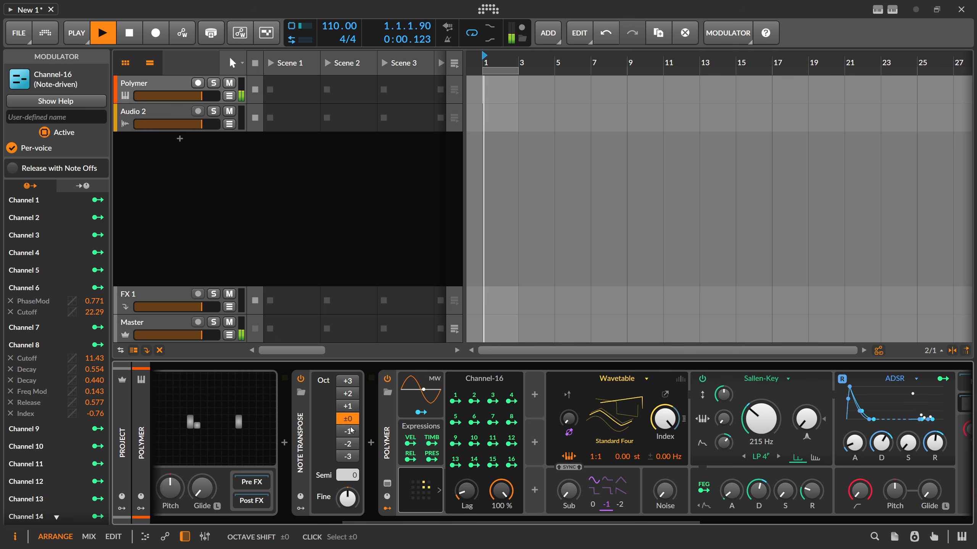
key("space")
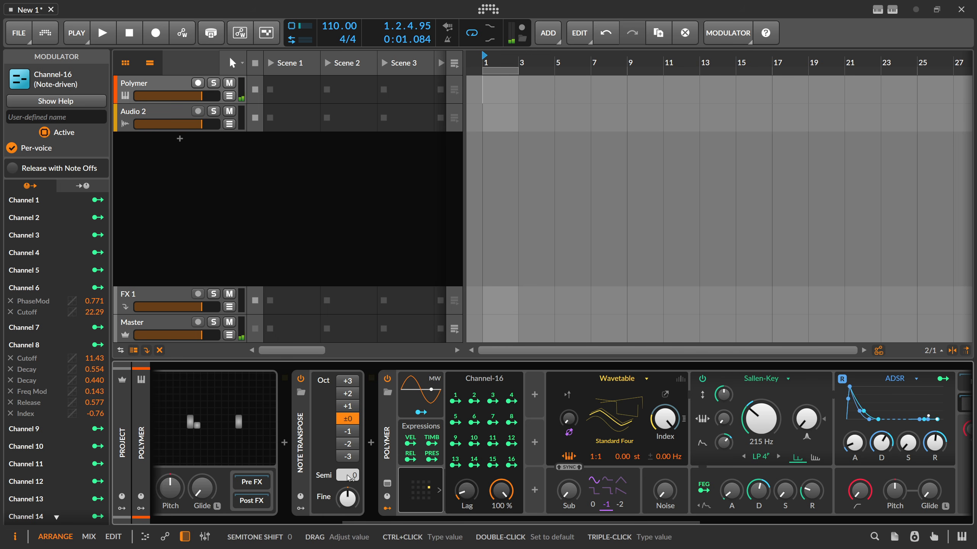
Add a Random modulator to Note Transpose, map it to the octave shift with an amount of 1.000, and start playback.
left_click(300, 508)
left_click(322, 396)
type("st")
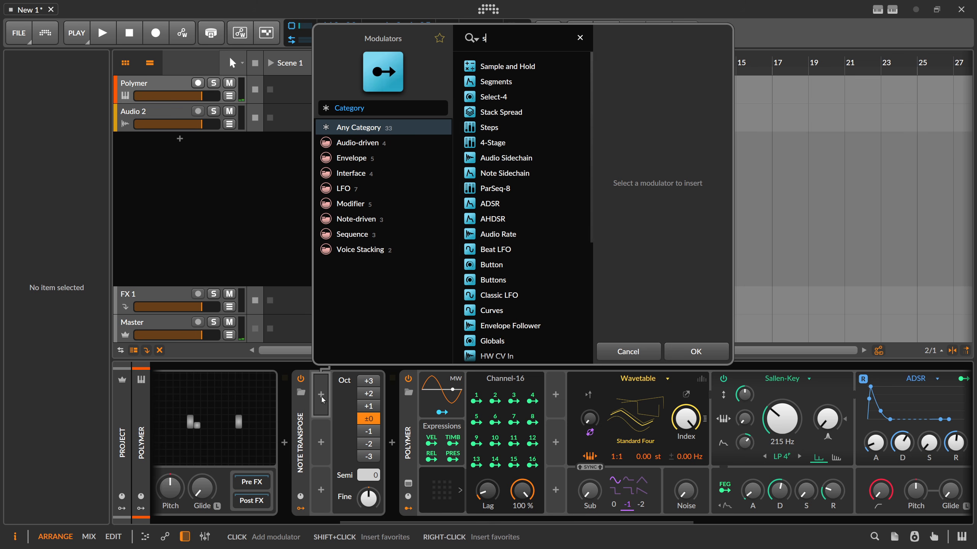
key("BackSpace")
key("BackSpace")
type("rand")
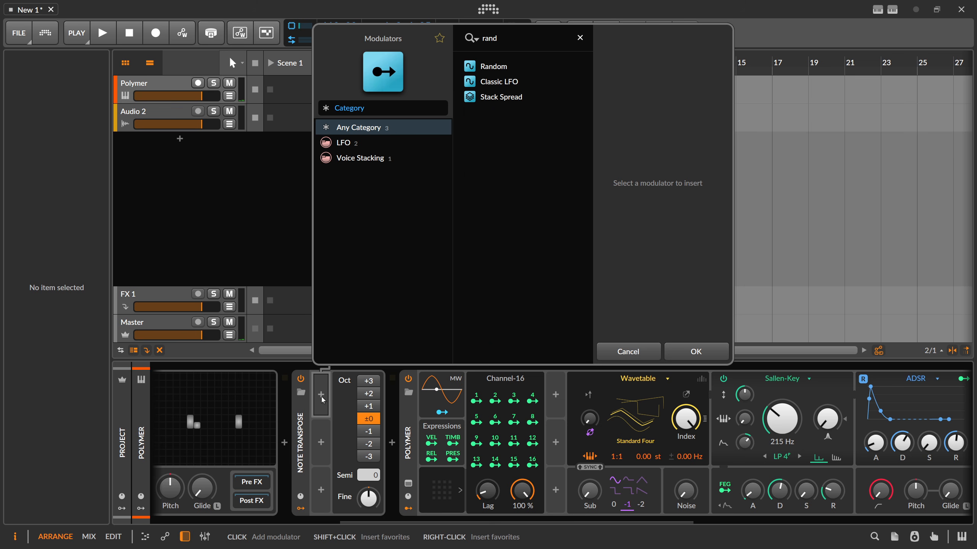
key("Return")
left_click_drag(367, 419, 395, 408)
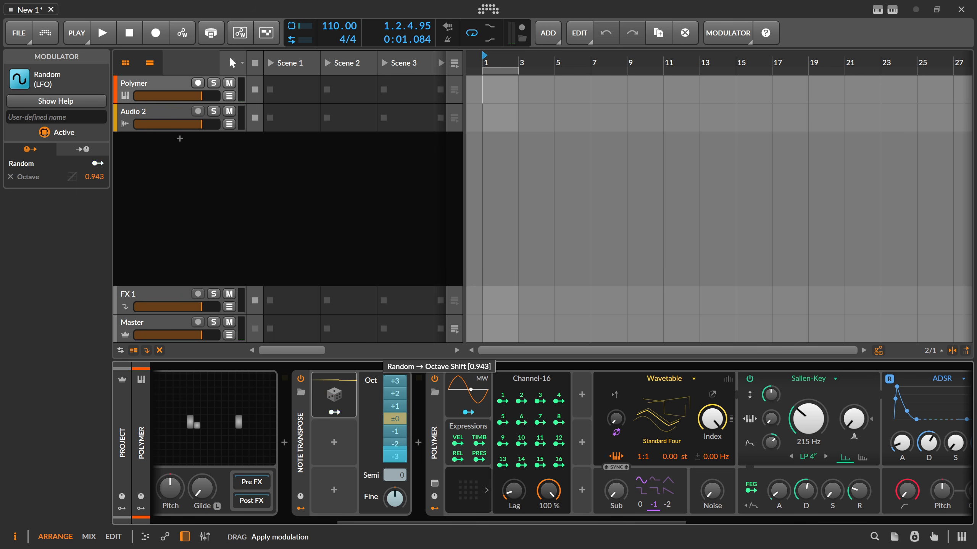
key("space")
left_click(335, 412)
Set the Random modulator's trigger to Note, switch its rate from Hz to the arc-symbol mode, and set smoothing to 0.57 % during playback.
left_click(353, 396)
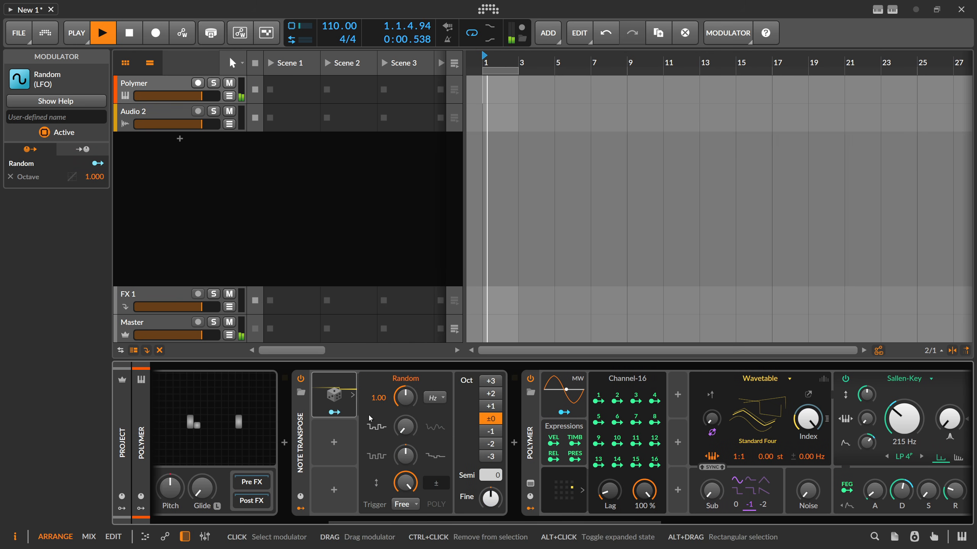
key("space")
left_click(405, 501)
left_click(410, 476)
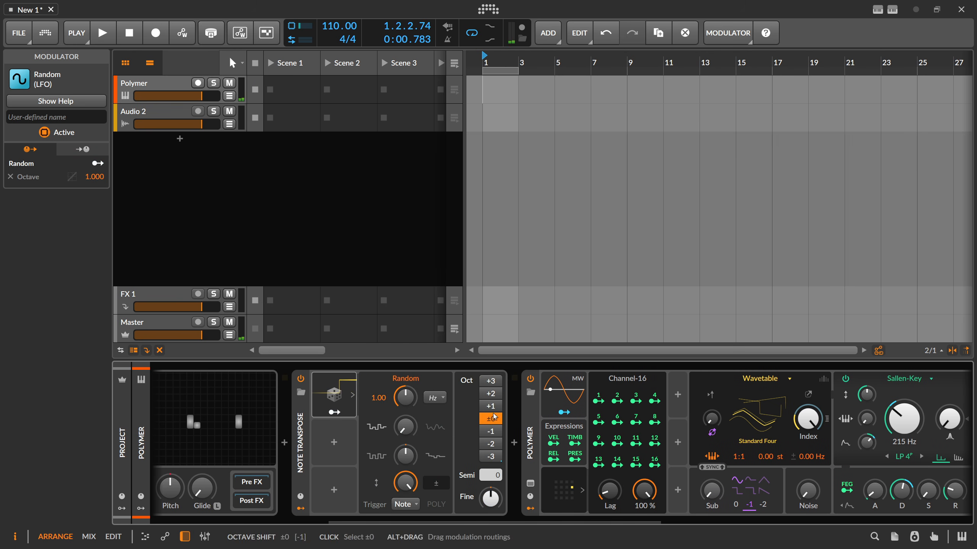
left_click(436, 398)
left_click(443, 381)
key("space")
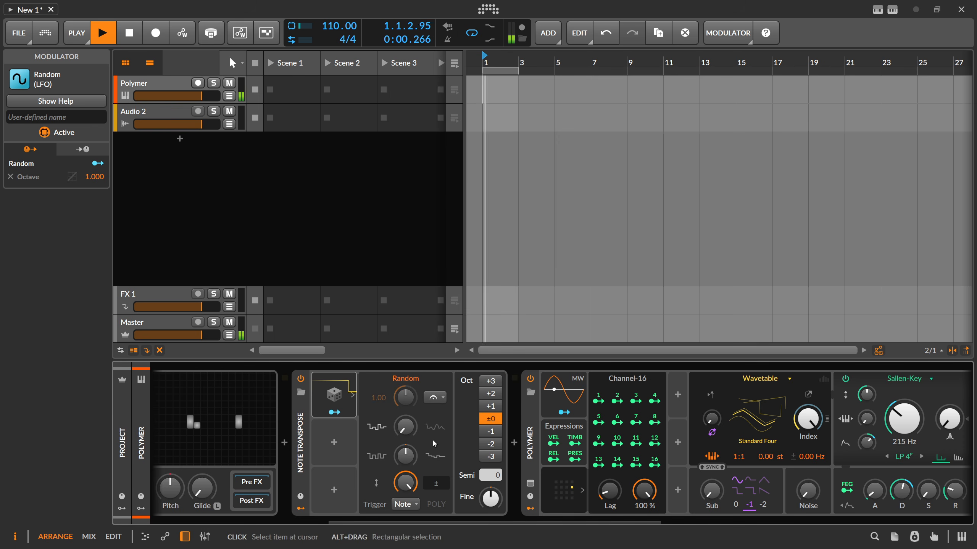
left_click_drag(405, 427, 406, 427)
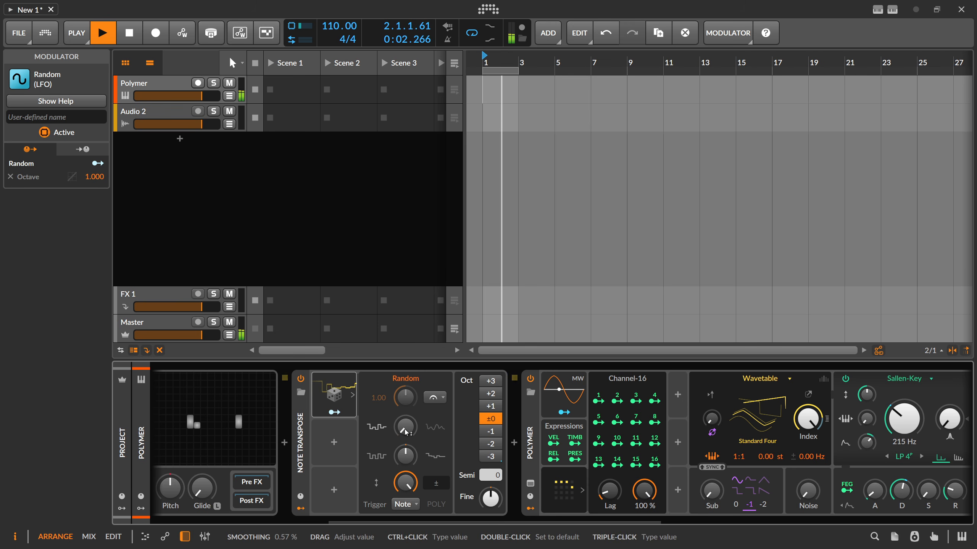
Set Stepwise velocities to C#4 62.3 %, A#5 60 %, F#5 58 %, F4 26.3 %, A#3 59.1 % and D#2 89.1 %, and stop playback.
left_click_drag(422, 518, 231, 535)
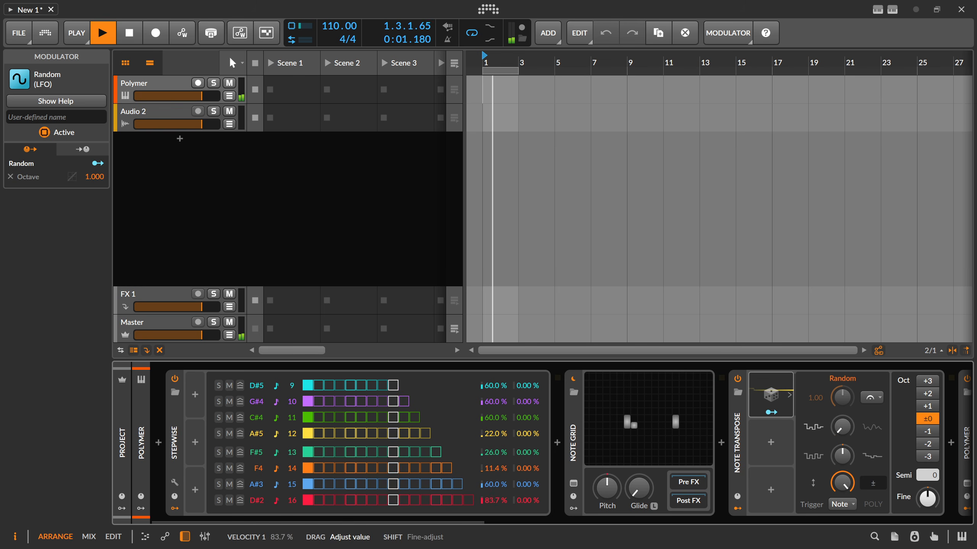
left_click_drag(493, 486, 496, 418)
triple_click(495, 436)
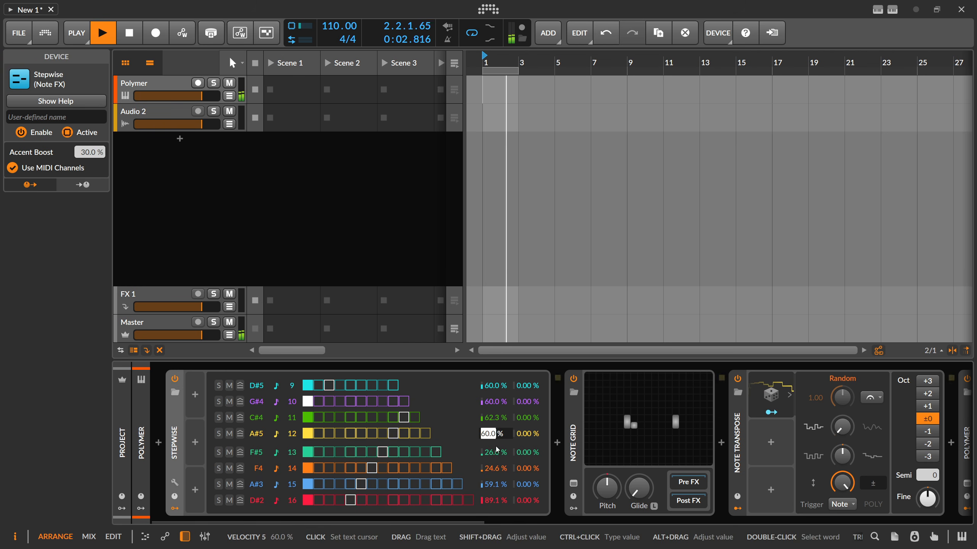
key("Return")
left_click_drag(493, 456, 493, 427)
left_click_drag(493, 471, 494, 469)
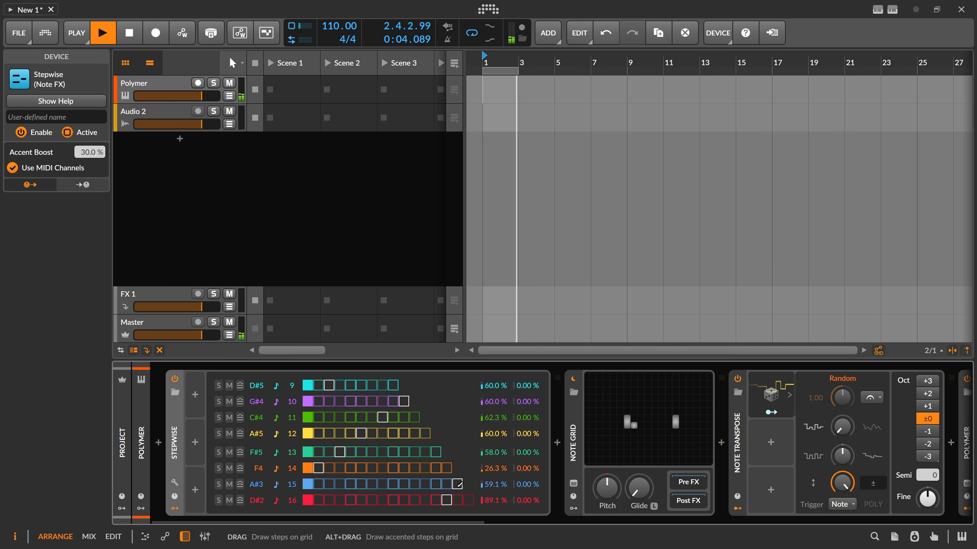
key("space")
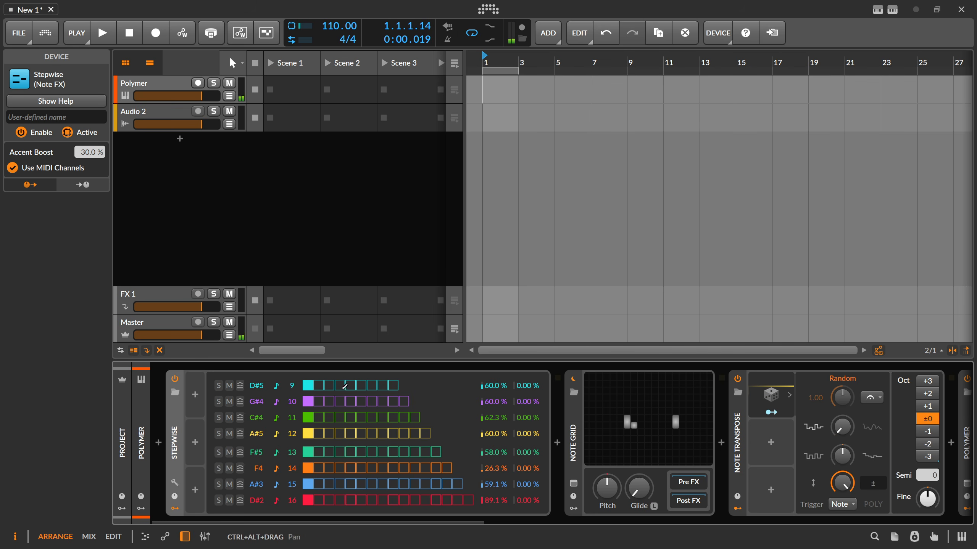
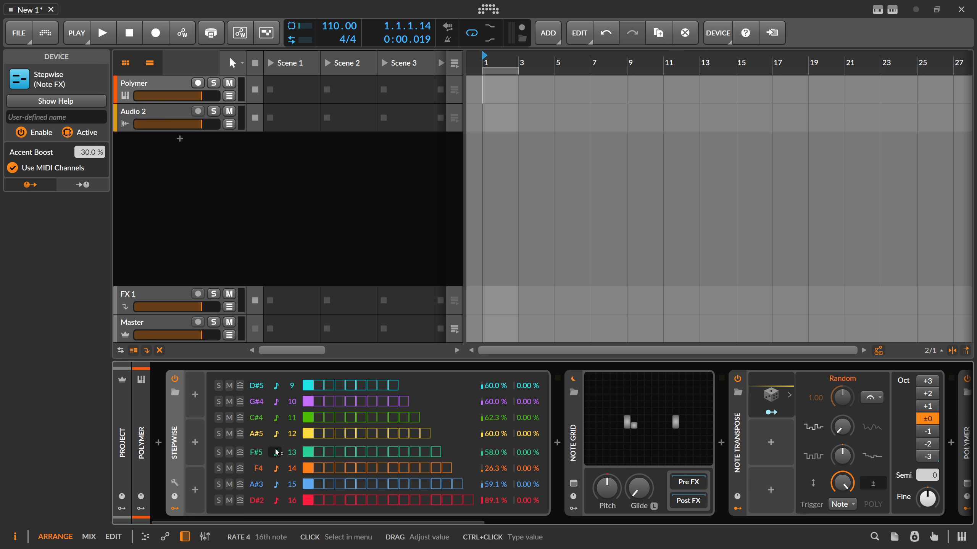
Hide Stepwise's modulator slots, deactivate the Note Grid, and insert the Stepwise Chords preset directly after Stepwise.
left_click(175, 508)
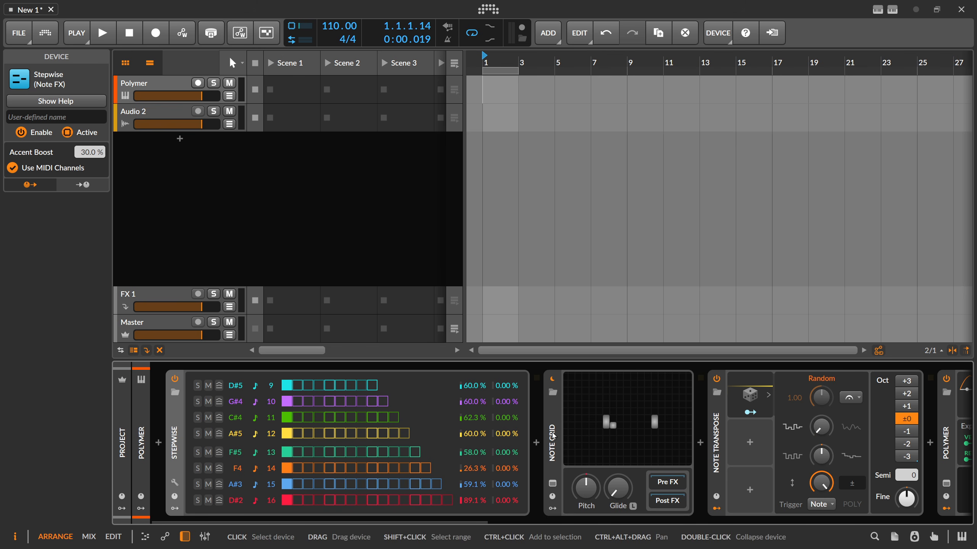
left_click(552, 442)
left_click(553, 380, "shift")
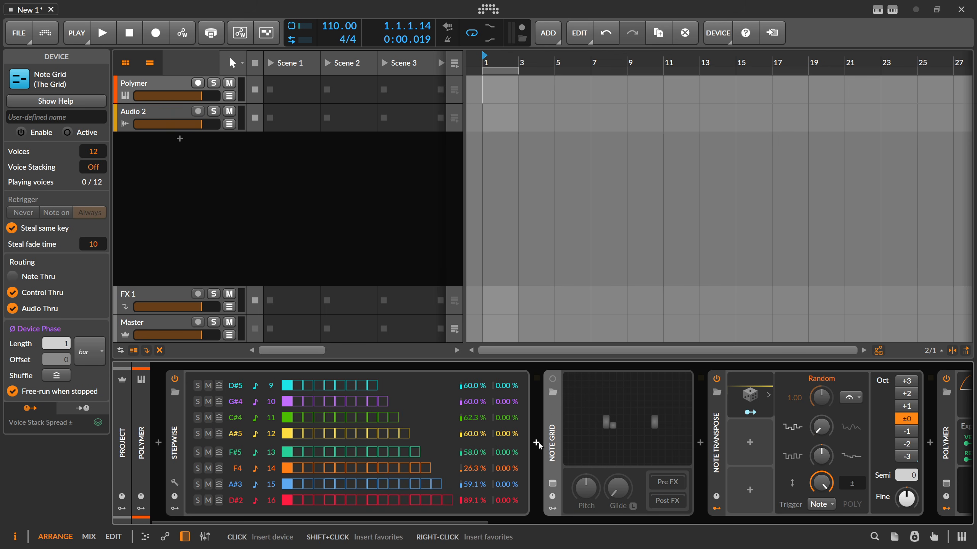
left_click(537, 444)
type("s")
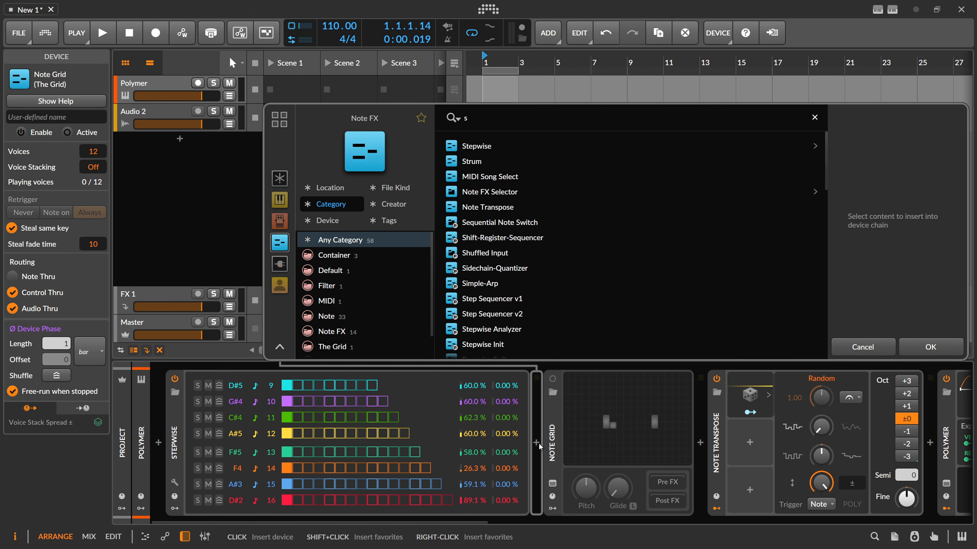
type("te")
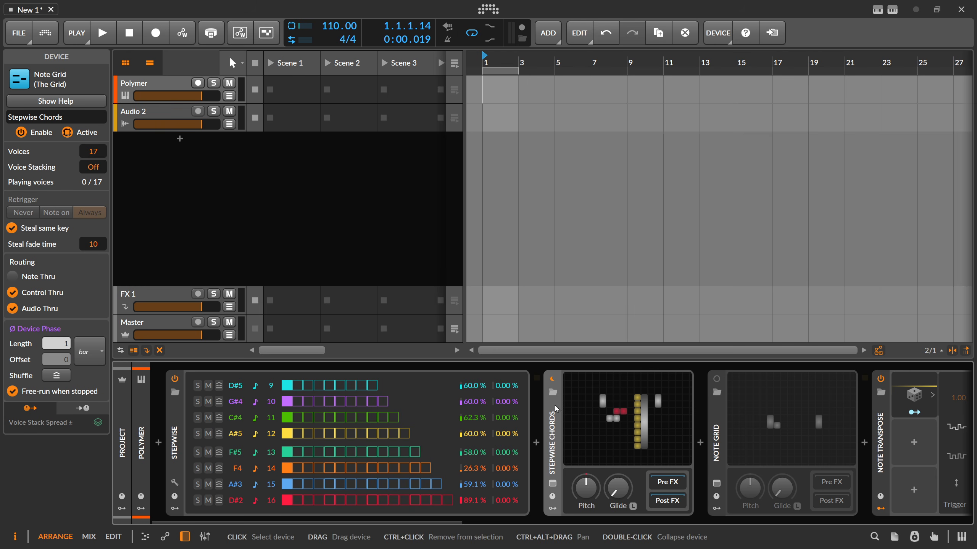
Insert an empty two-bar clip at bar 1 on the Polymer track, return the playhead to the start, and select Stepwise.
double_click(494, 82)
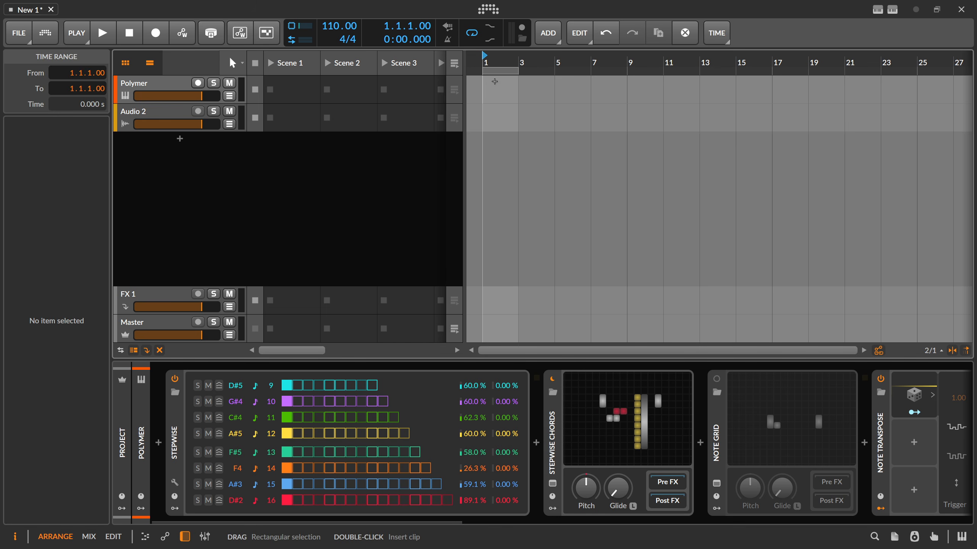
left_click_drag(498, 64, 545, 79)
left_click(524, 65)
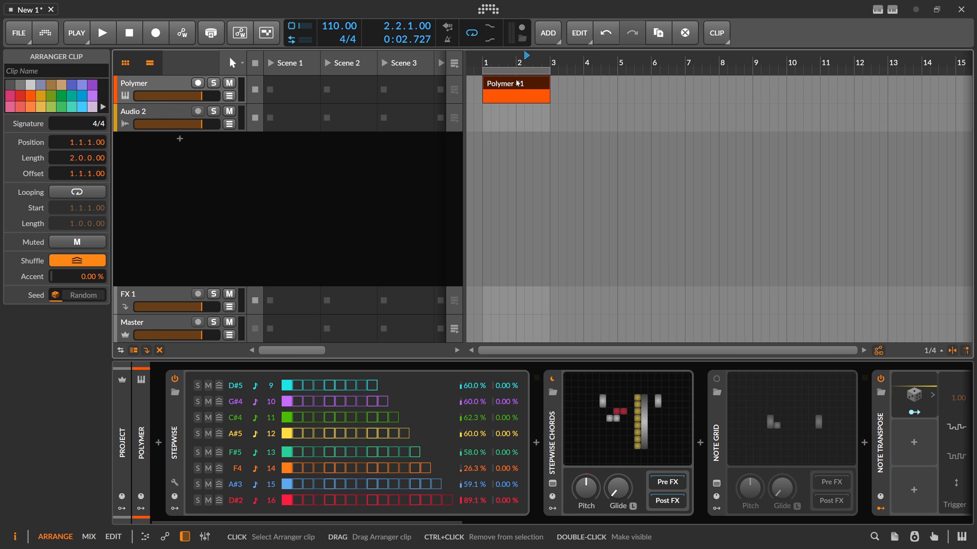
left_click(178, 436)
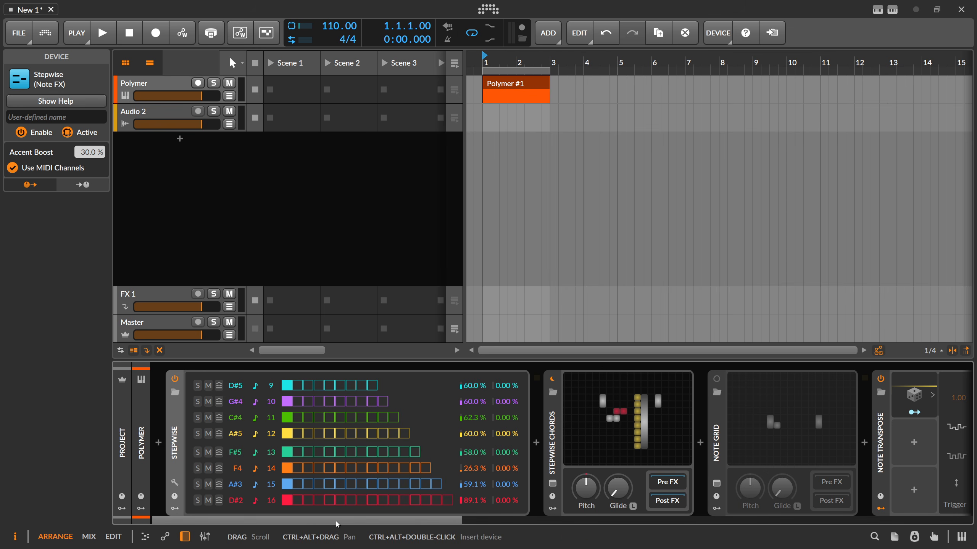
left_click_drag(337, 524, 873, 528)
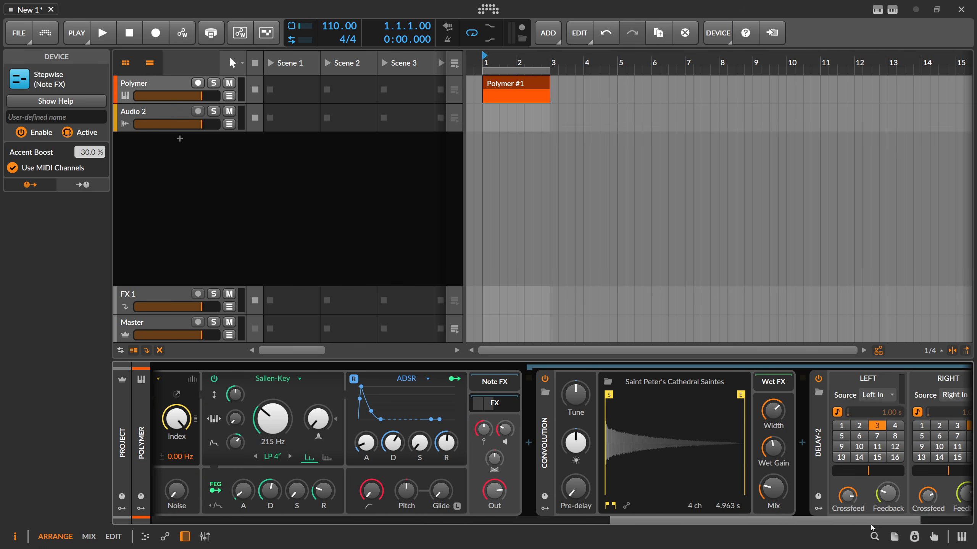
Search the browser's note clips for "chord".
left_click(894, 537)
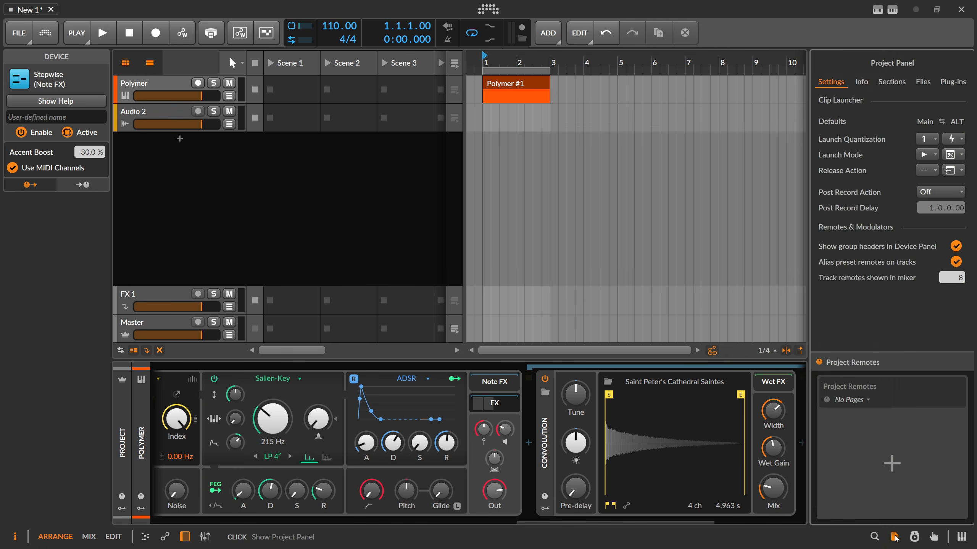
left_click(875, 536)
left_click(908, 62)
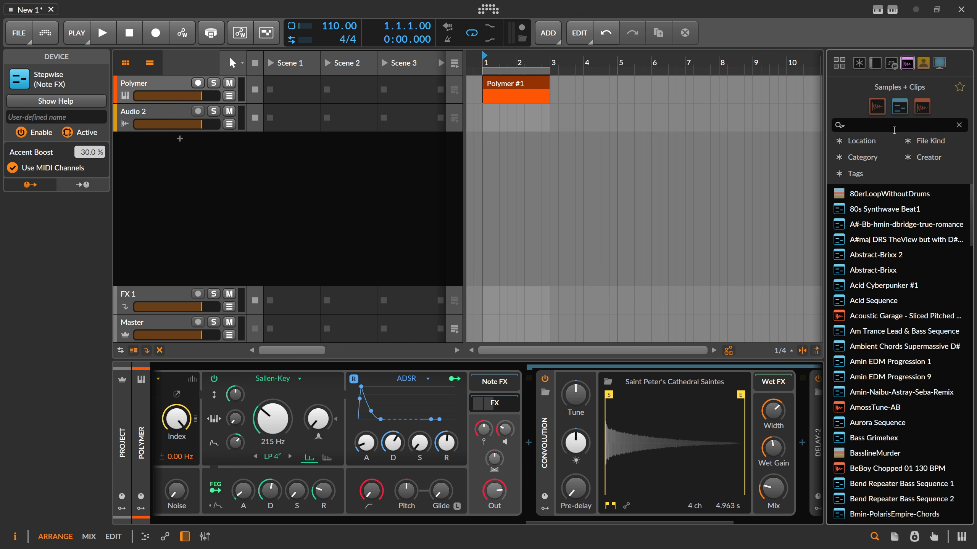
left_click(901, 113)
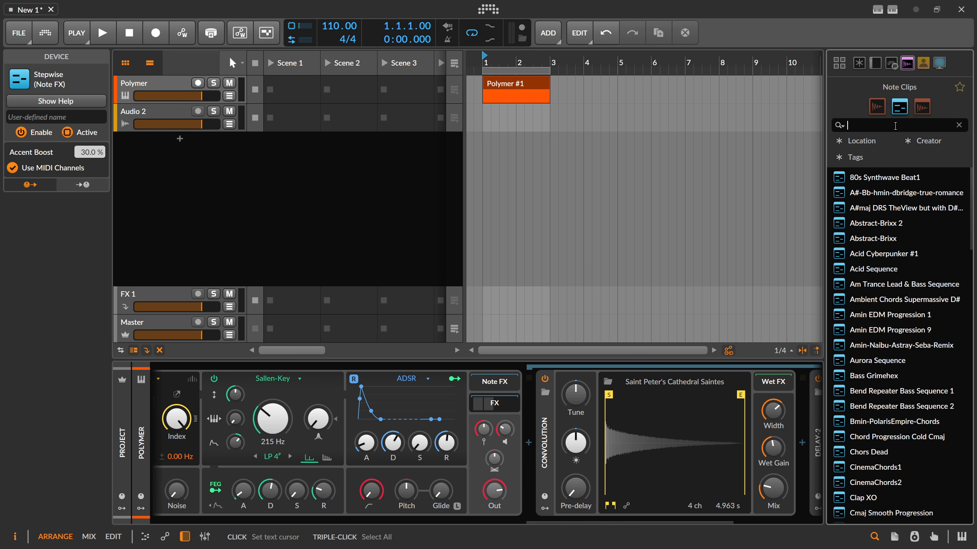
type("chord")
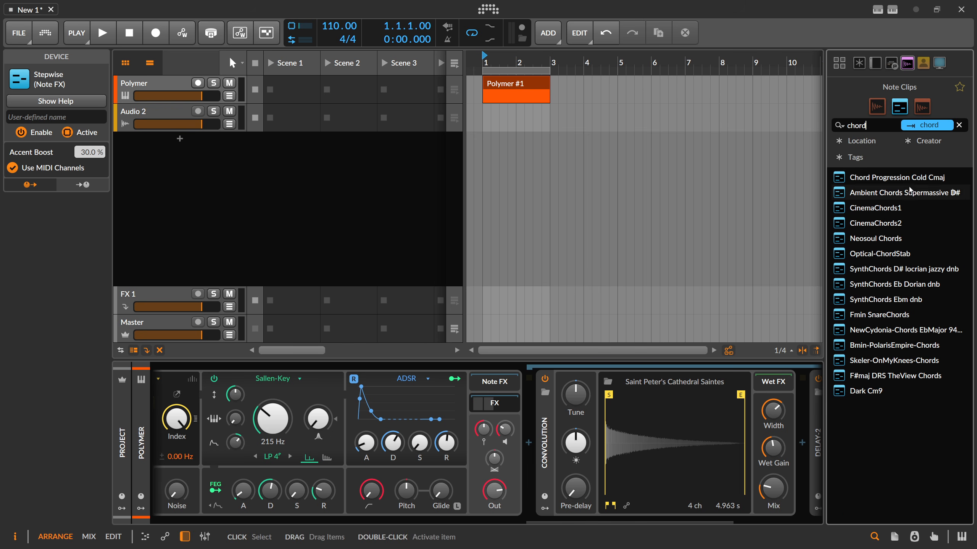
Replace the empty Polymer clip at bar 1 with Chord Progression Cold Cmaj, look over its notes, and return to the arrangement.
right_click(891, 178)
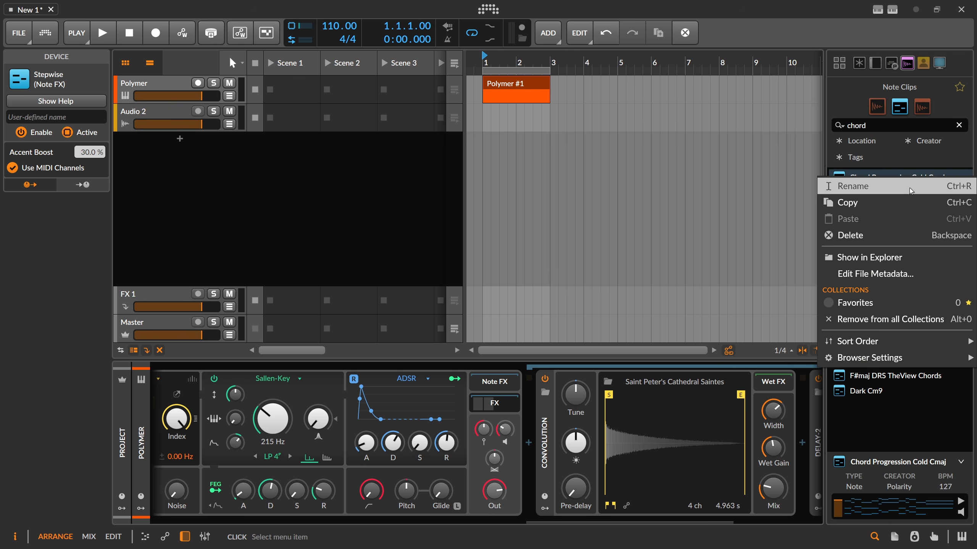
left_click(873, 167)
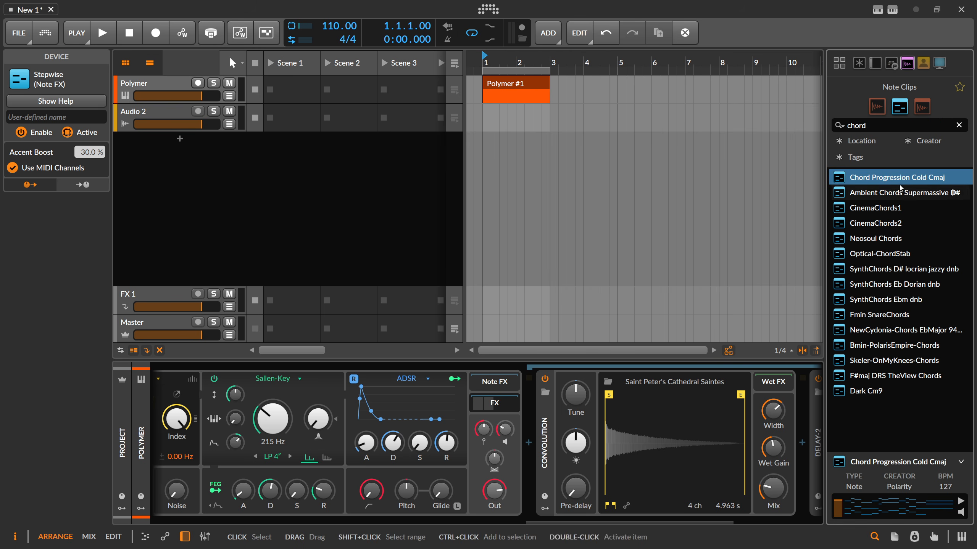
left_click_drag(899, 187, 499, 85)
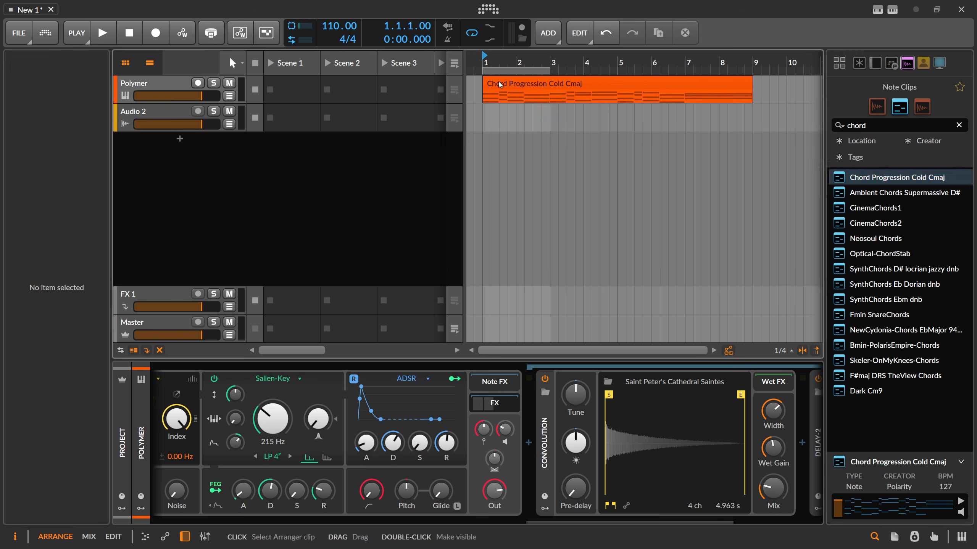
double_click(500, 85)
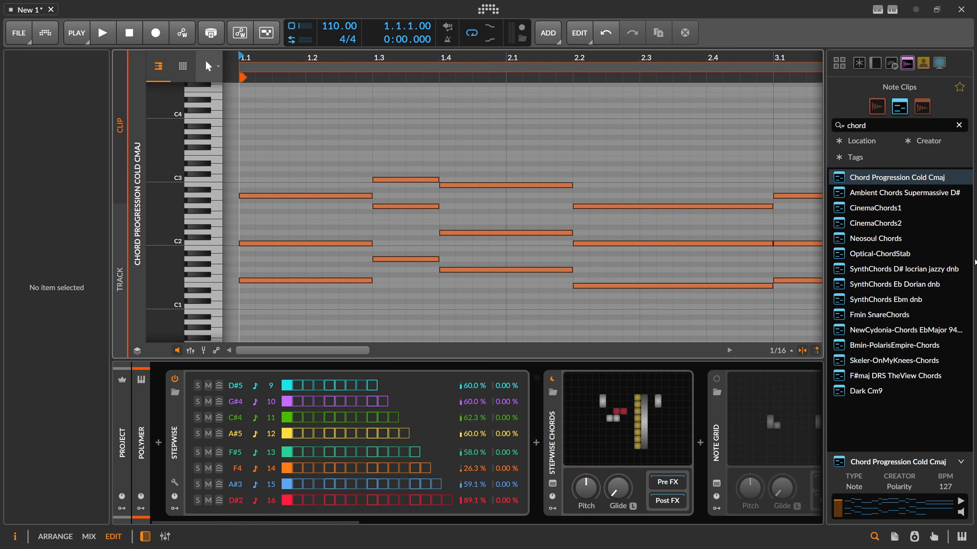
left_click(414, 134)
key("Tab")
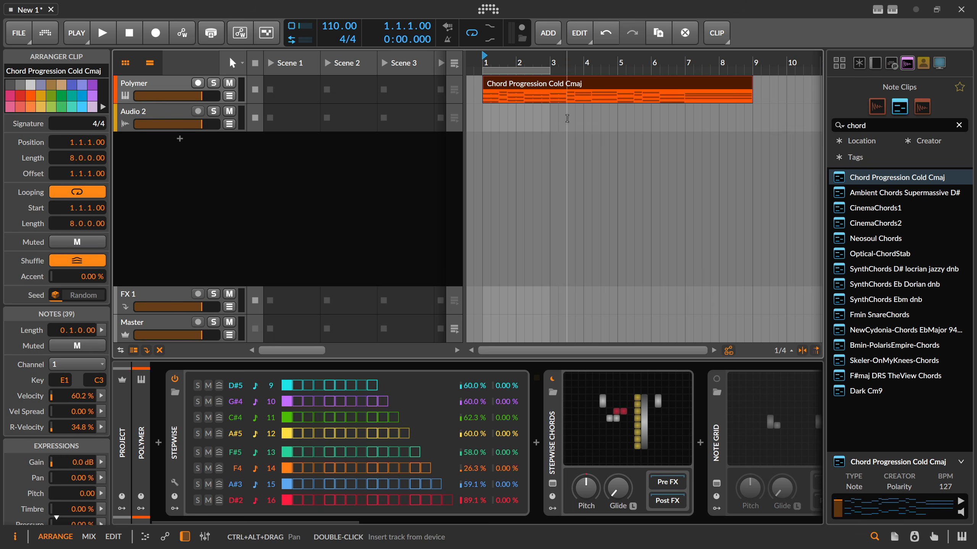
Extend the arranger loop region to eight bars to match the chord clip and play a short part of it.
scroll(492, 64, "down", 5)
left_click_drag(514, 72, 610, 72)
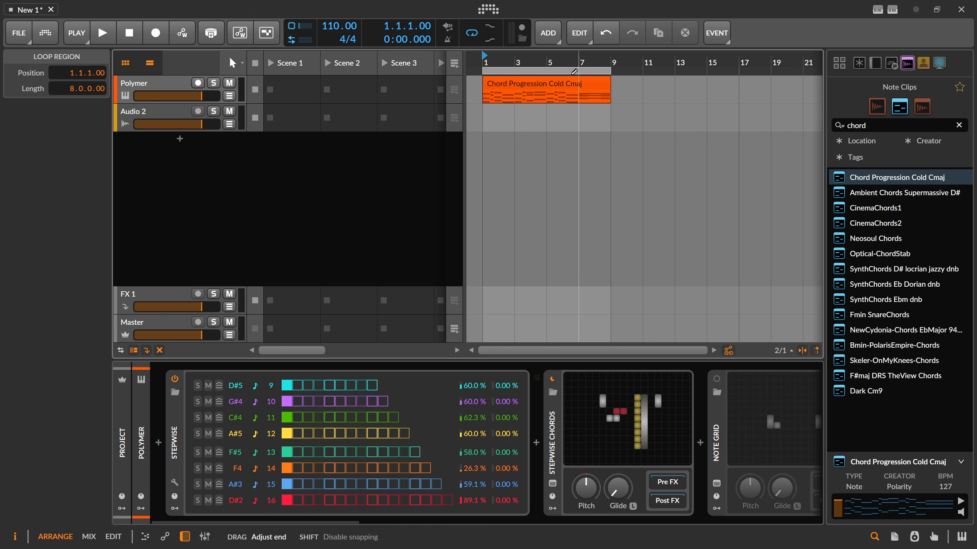
left_click(515, 61)
key("space")
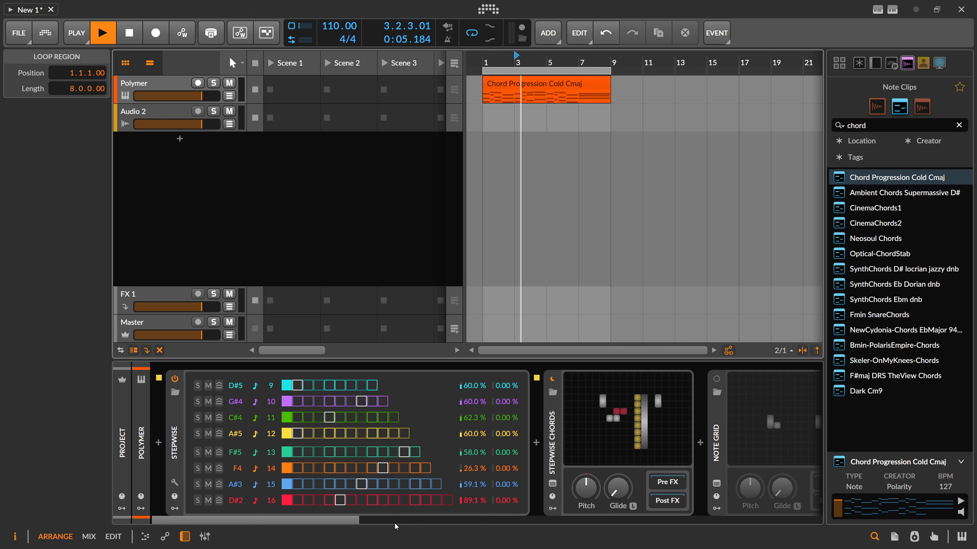
left_click_drag(354, 520, 387, 520)
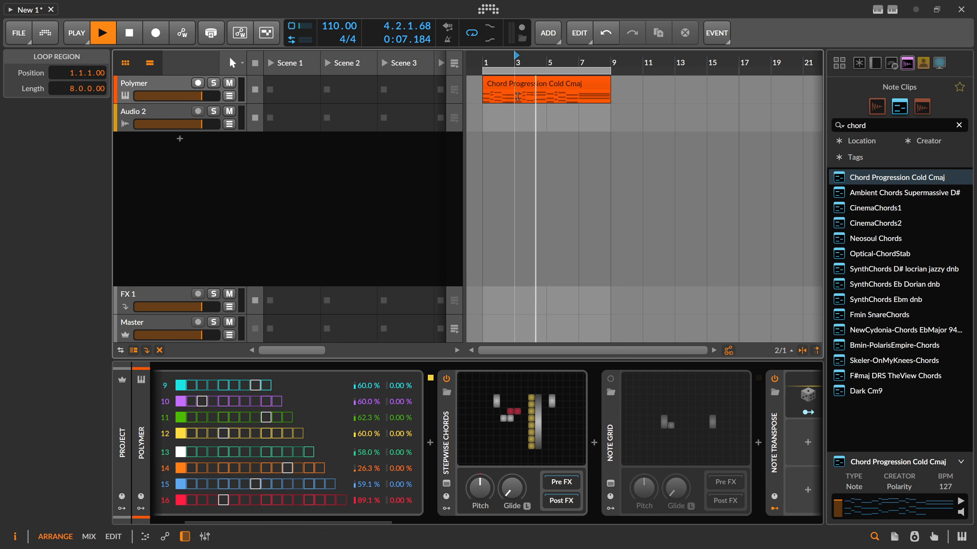
key("space")
Set the channel of all notes in the chord progression clip to 16.
left_click(518, 96)
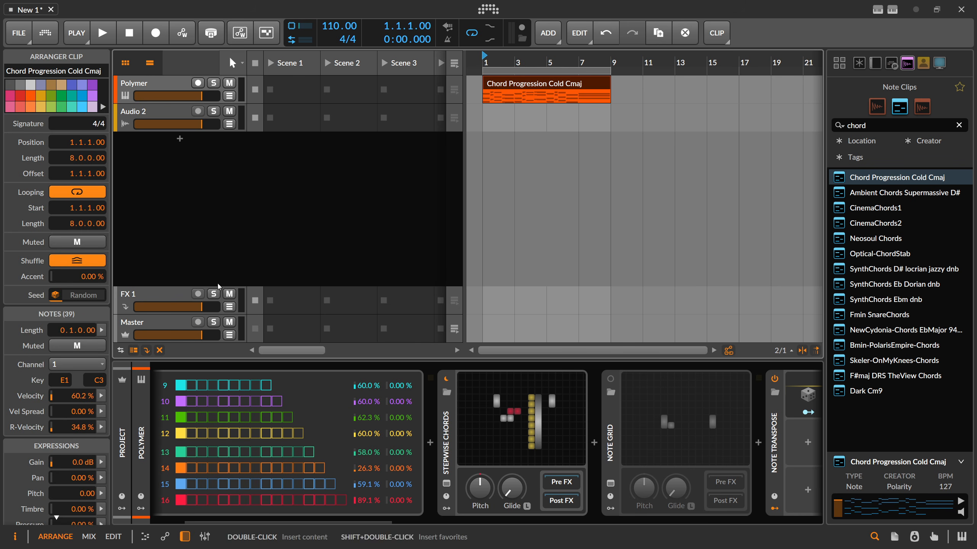
left_click(66, 365)
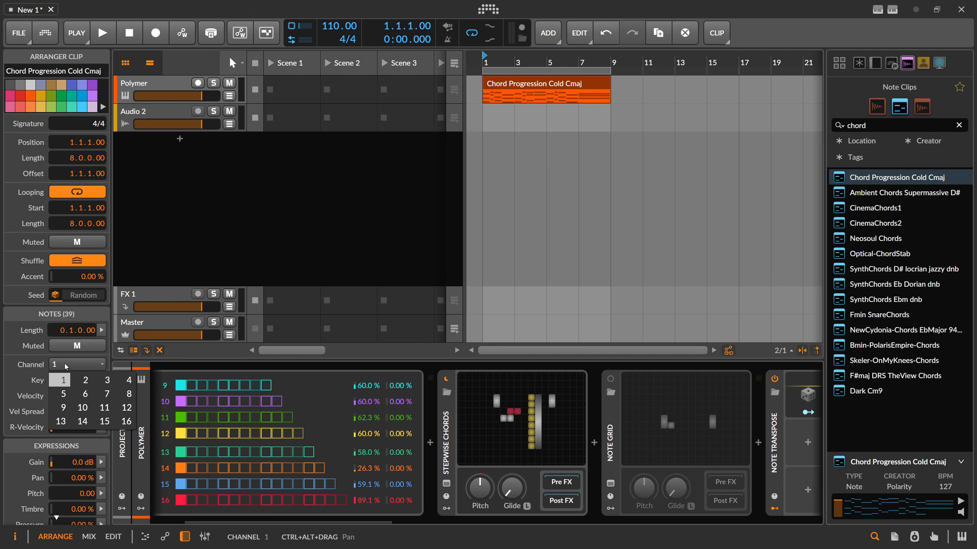
left_click(126, 422)
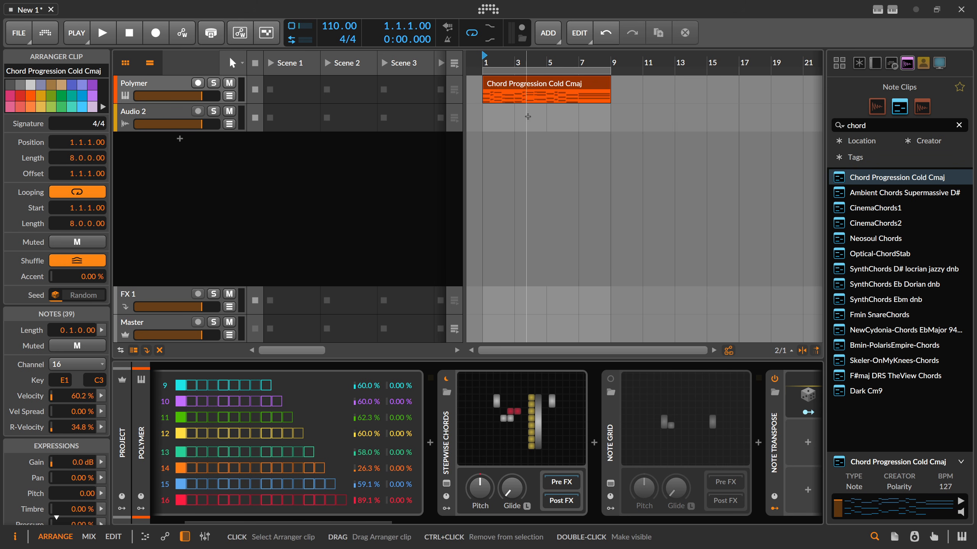
Turn off Use MIDI Channels in Stepwise and restart playback from the beginning.
left_click_drag(363, 522, 308, 522)
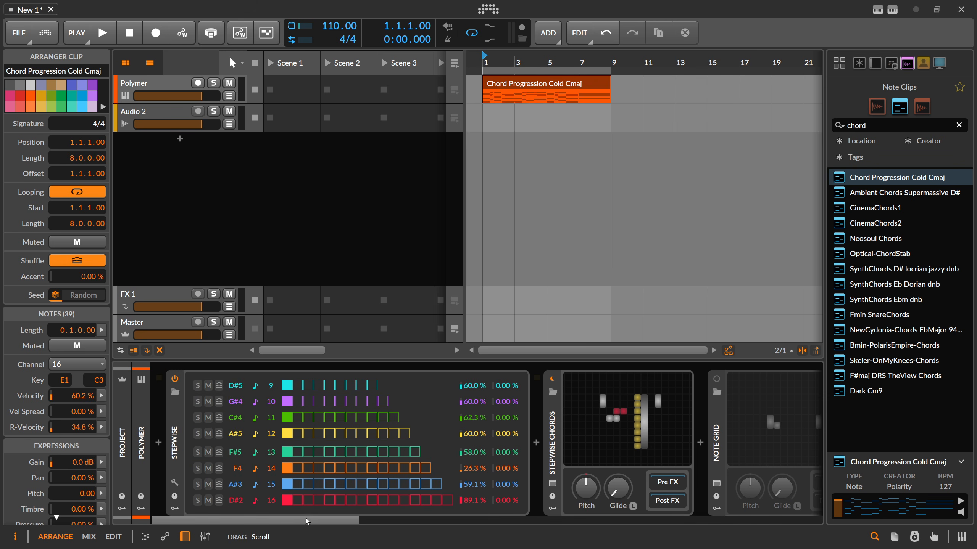
left_click(181, 445)
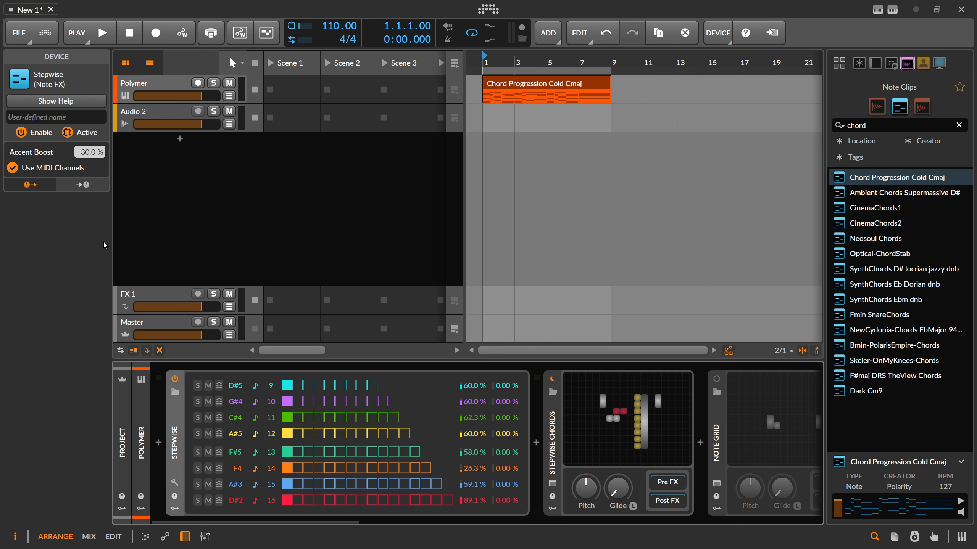
scroll(307, 502, "down", 5)
key("space")
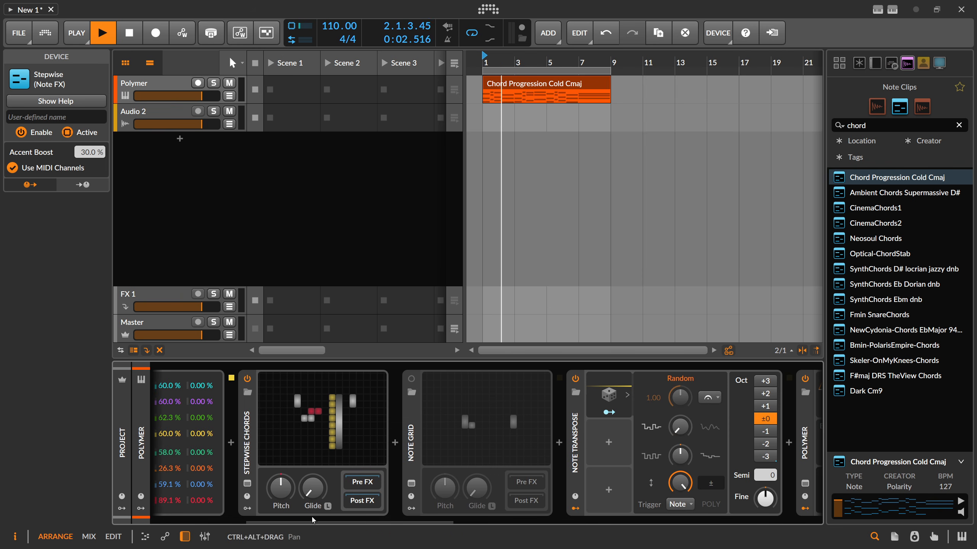
scroll(173, 447, "up", 5)
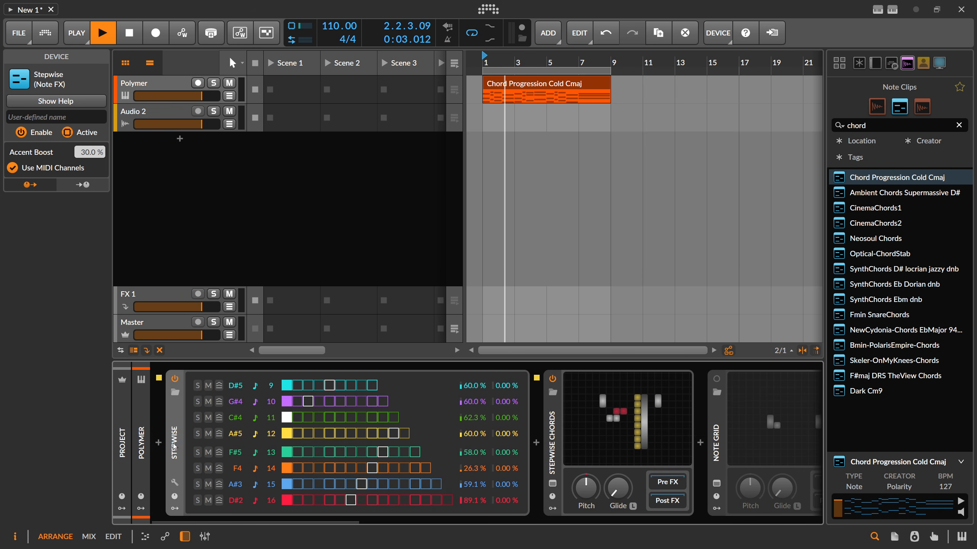
left_click(12, 168)
key("space")
key("space")
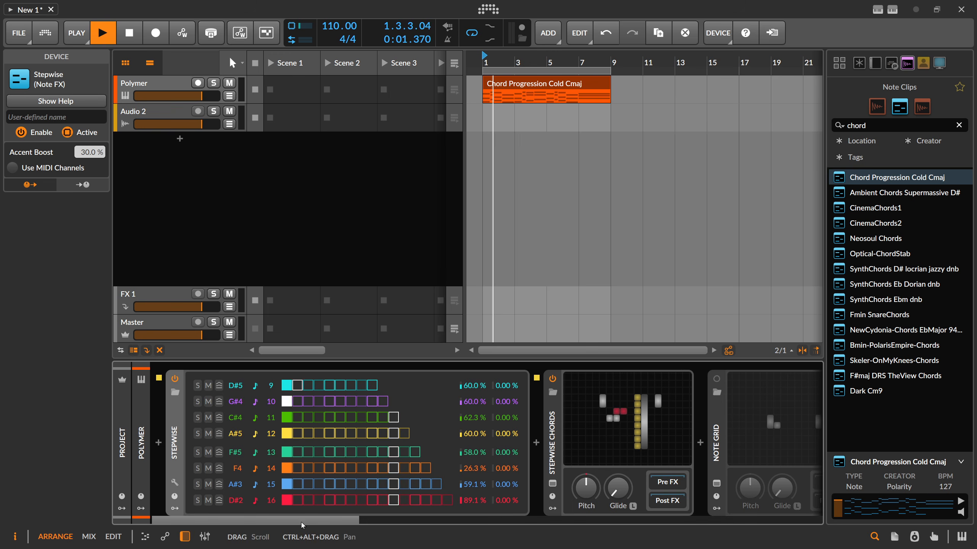
Examine the Stepwise Chords grid patch during playback, then close it.
scroll(474, 519, "down", 5)
left_click_drag(473, 519, 349, 524)
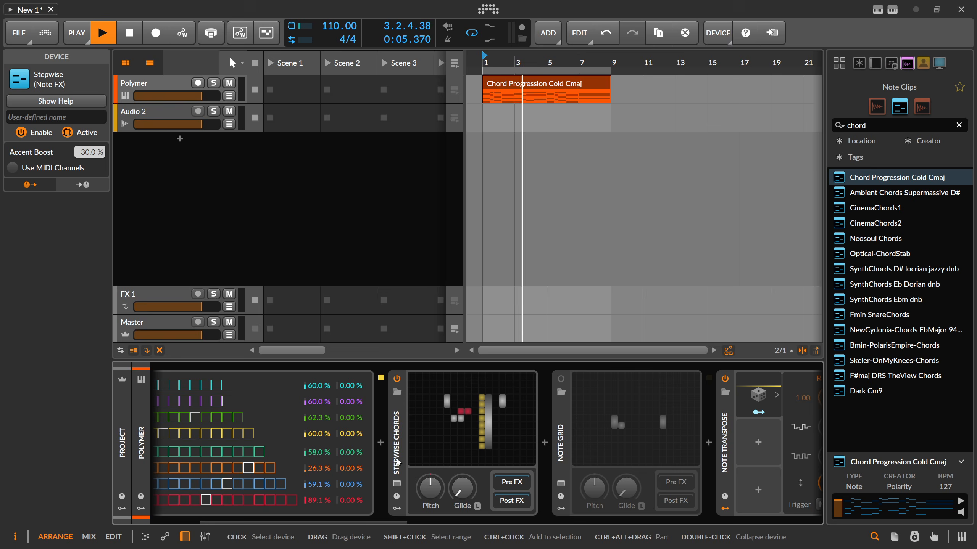
left_click(475, 422)
scroll(314, 192, "up", 3)
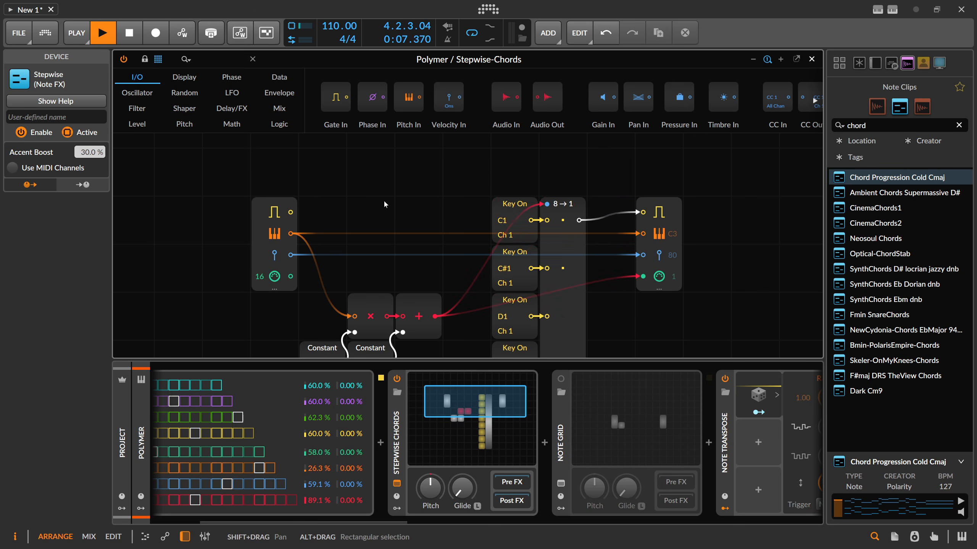
scroll(385, 204, "down", 3)
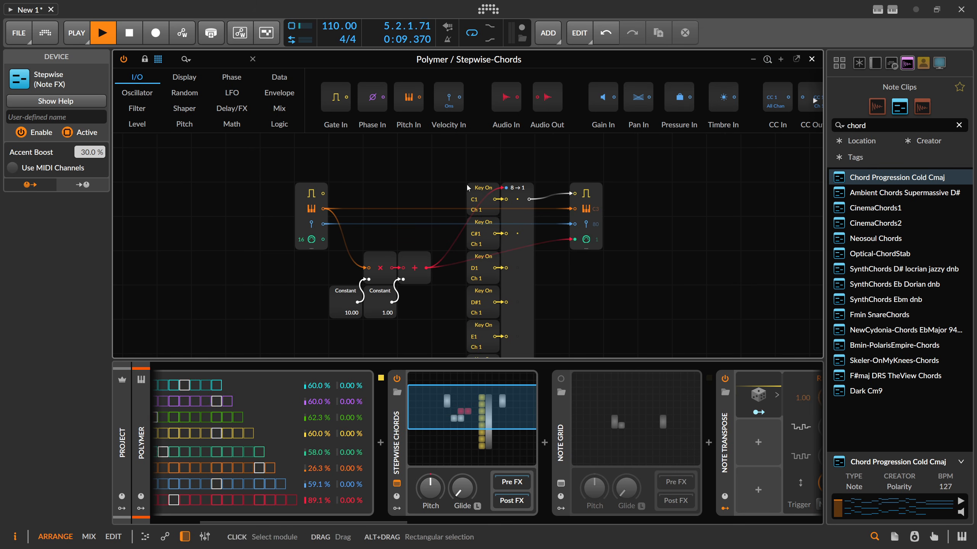
left_click_drag(455, 186, 439, 159)
left_click(811, 59)
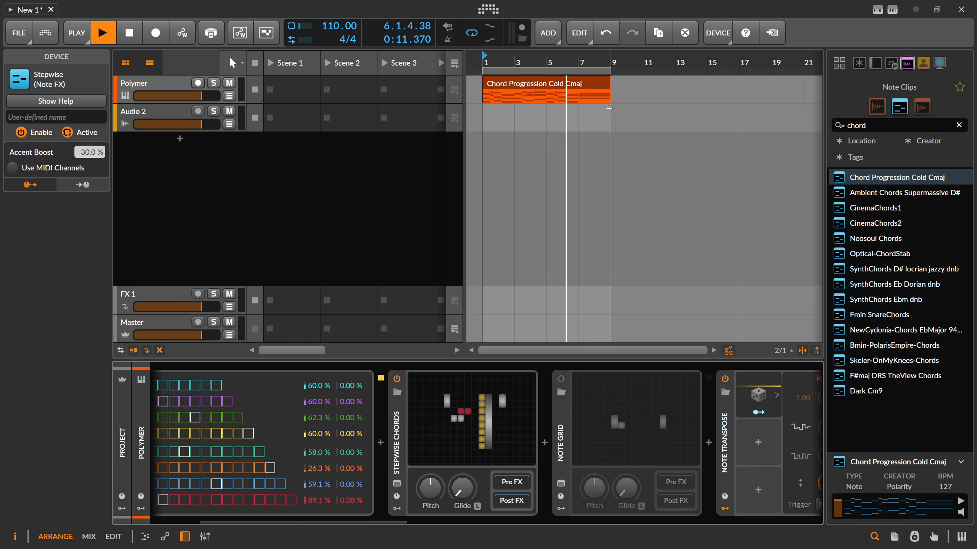
Transpose all notes of the chord progression clip up two octaves and play the clip from the start.
double_click(565, 100)
left_click(344, 143)
key("space")
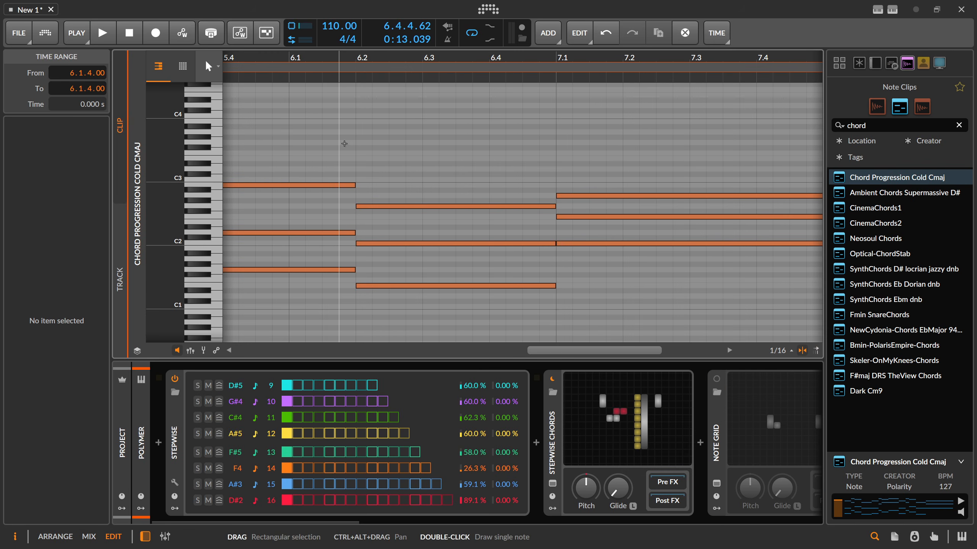
key("ctrl+a")
key("Home")
key("space")
key("space")
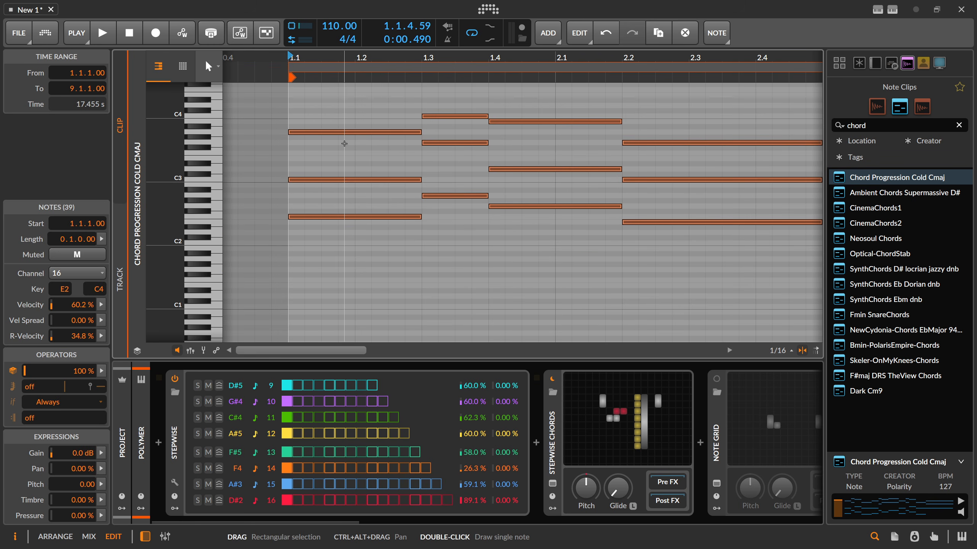
key("shift+Up")
key("space")
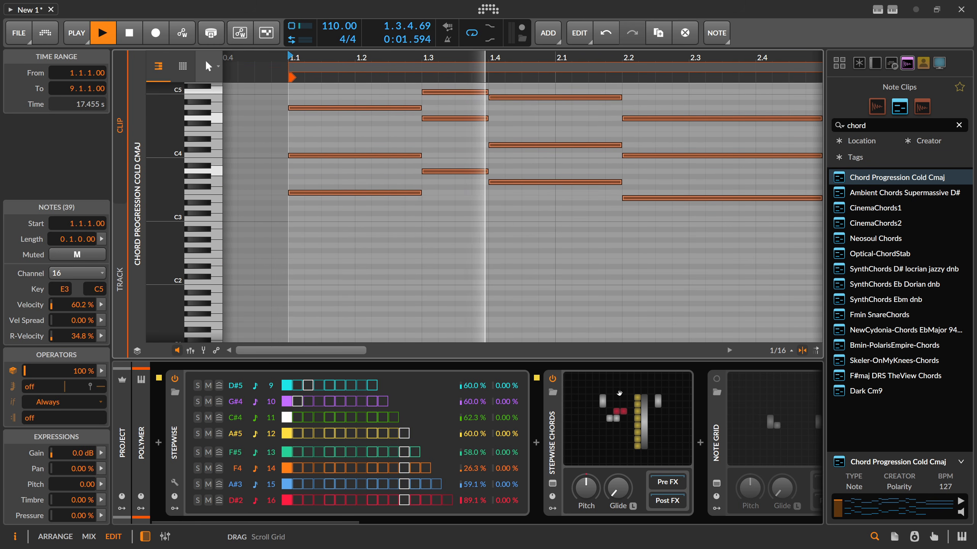
key("space")
Reopen the Stepwise Chords patch and check which key each Key On module responds to.
double_click(619, 393)
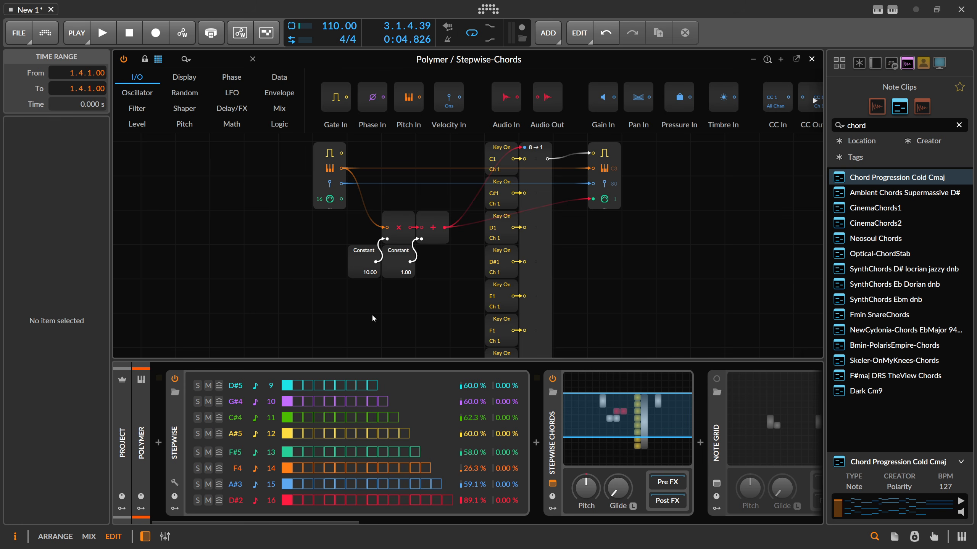
scroll(501, 197, "up", 1)
scroll(502, 195, "down", 1)
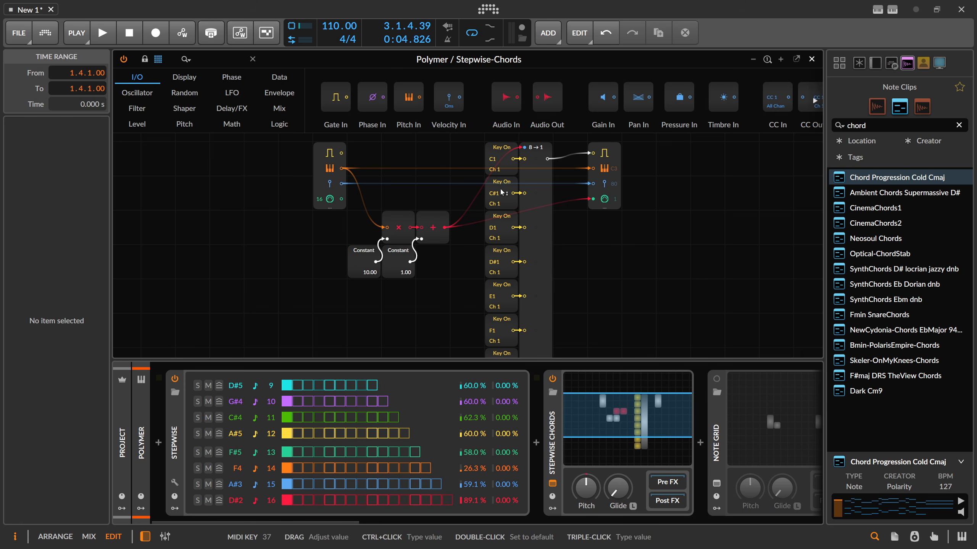
scroll(501, 194, "up", 1)
scroll(496, 197, "down", 3)
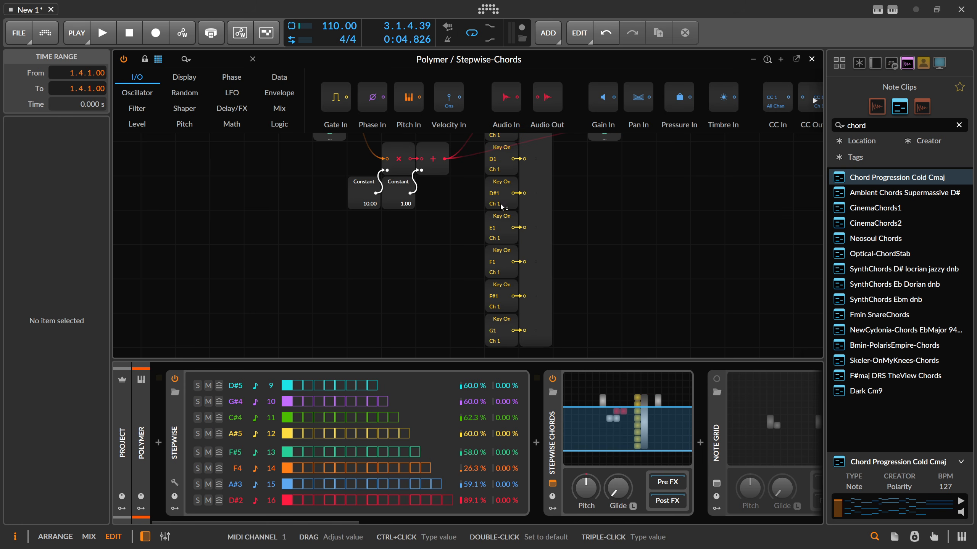
Set Stepwise's row notes, from channel 16 to channel 9, to C1, C#1, D1, D#1, E1, F1, F#1 and G1.
double_click(238, 501)
key("Escape")
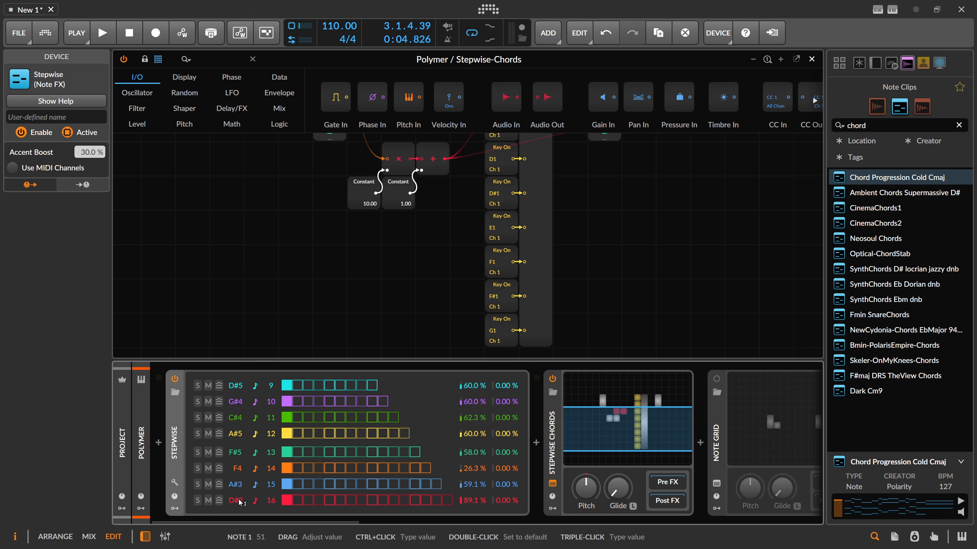
double_click(239, 500)
double_click(239, 486)
double_click(237, 468)
double_click(236, 453)
double_click(239, 419)
double_click(236, 402)
double_click(236, 385)
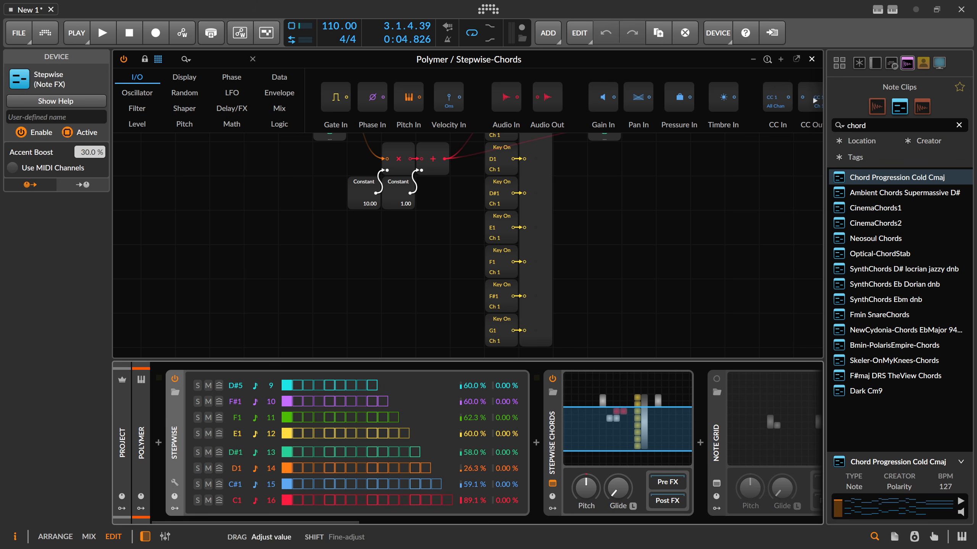
Start playback to check the Key On modules reacting in the Stepwise Chords patch, and close the patch.
key("space")
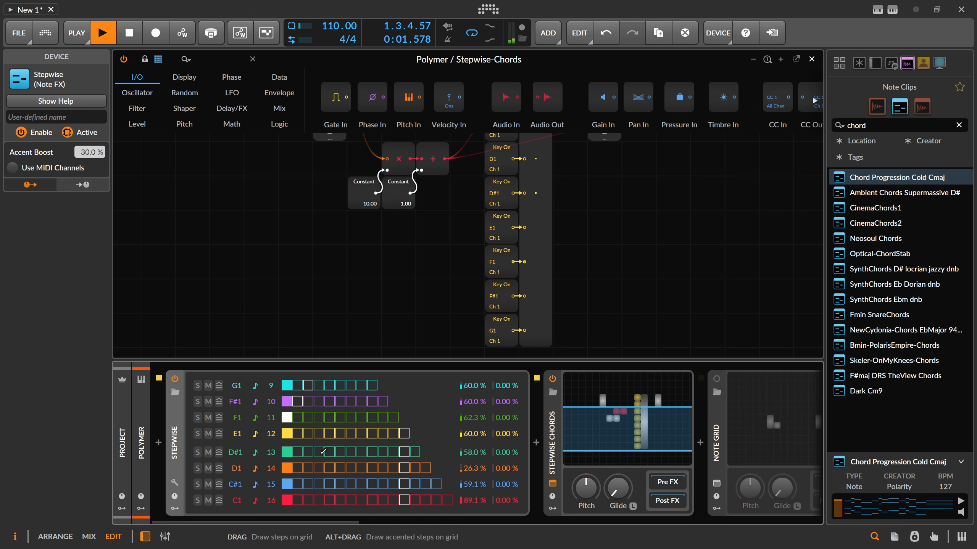
scroll(692, 182, "up", 3)
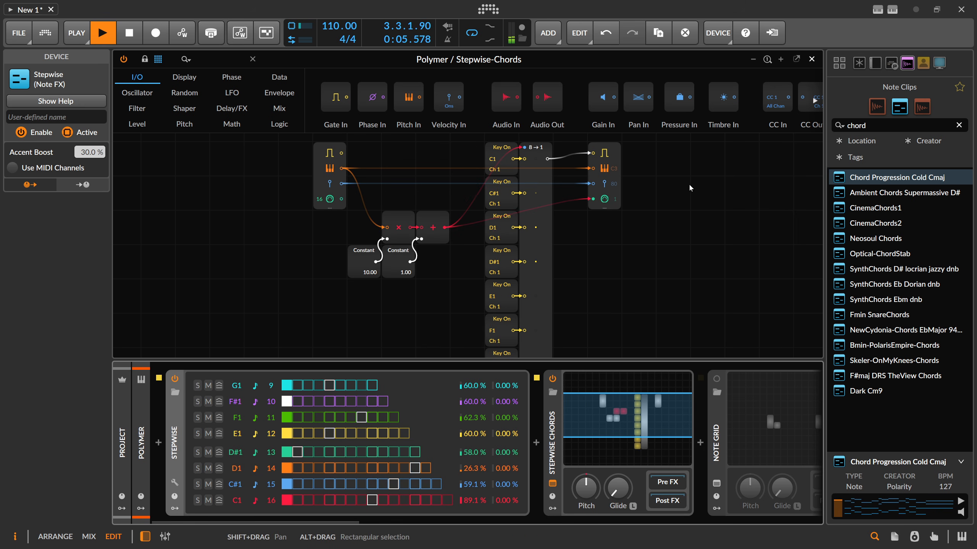
left_click(812, 59)
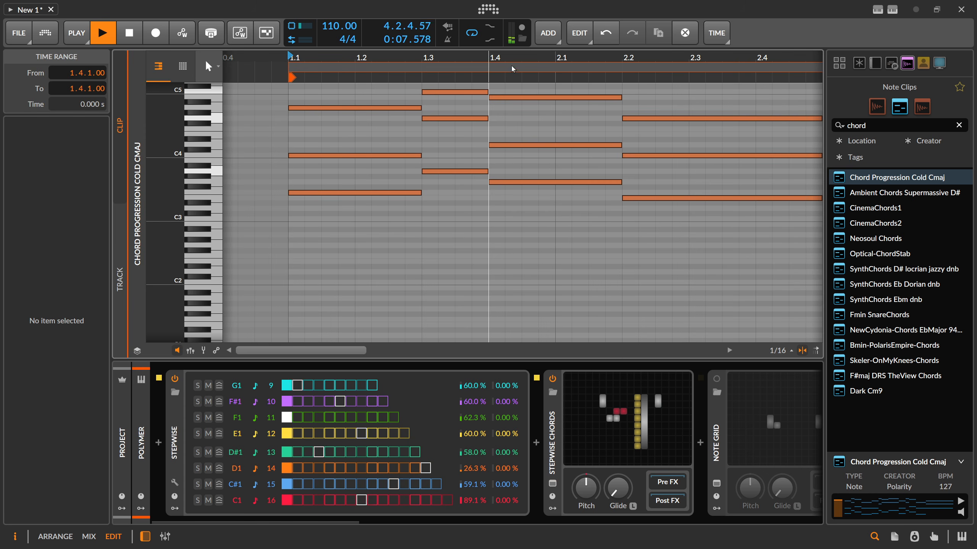
Stop playback and reset the velocities of Stepwise's D1, C#1 and C1 rows to the default 60.0 %.
left_click_drag(366, 58, 363, 65)
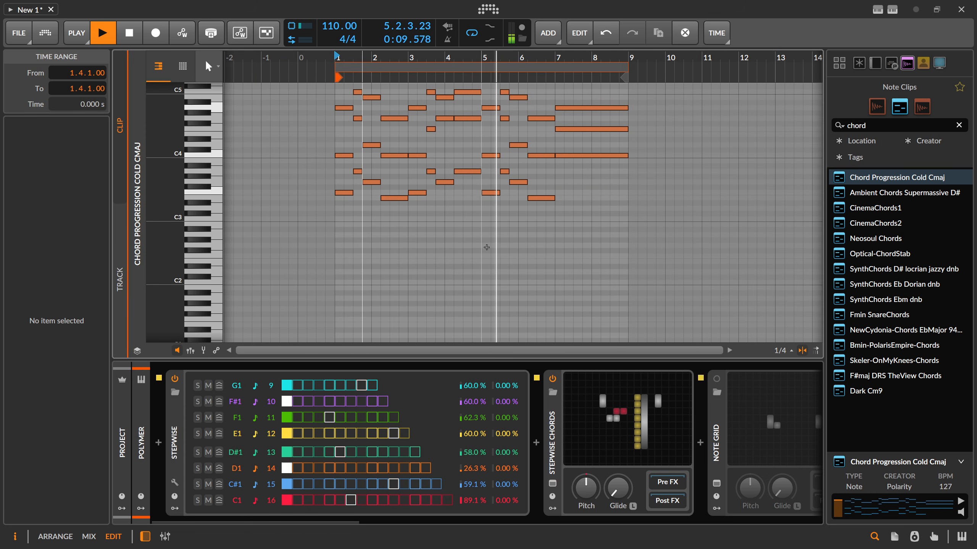
left_click_drag(349, 522, 348, 522)
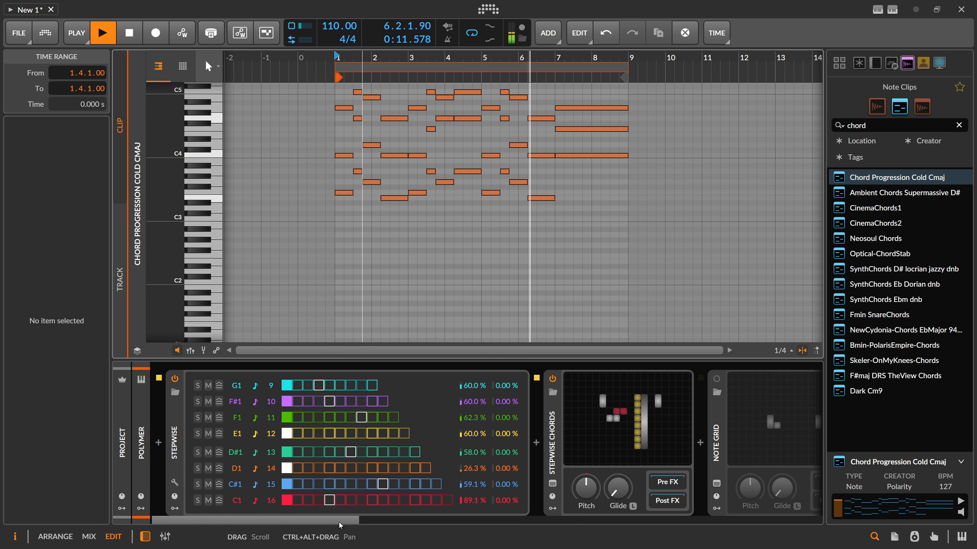
key("space")
double_click(472, 470)
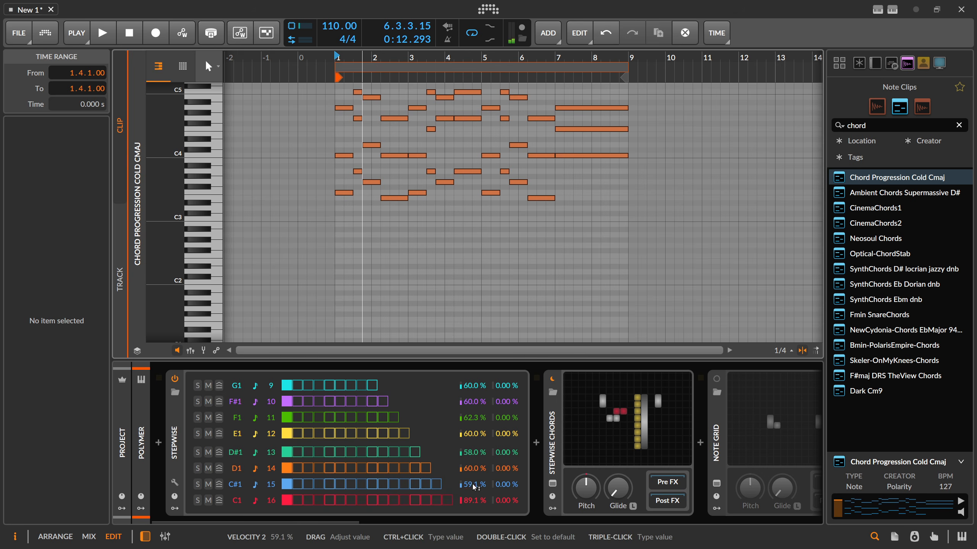
Open the Stepwise Chords patch, examine its Note In and Key On modules, and close the patch.
left_click(553, 484)
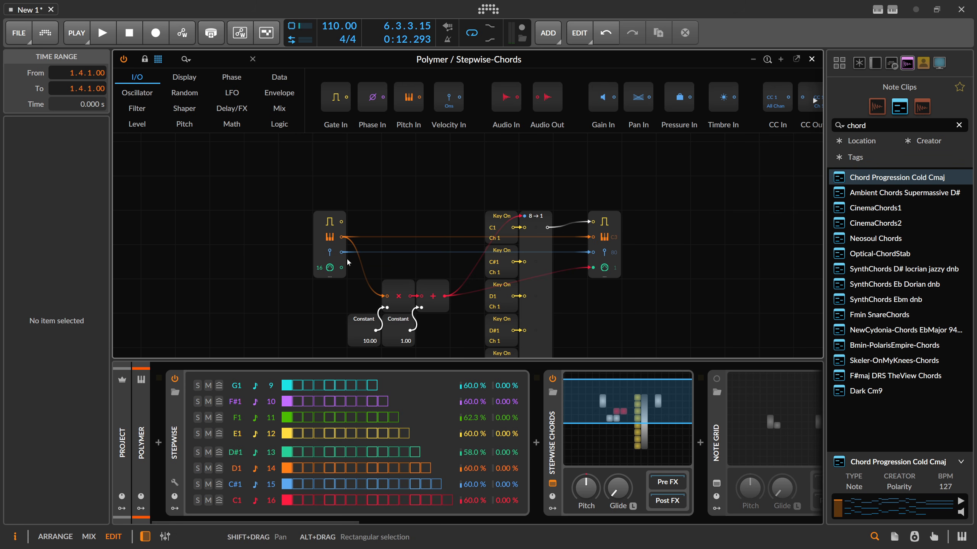
scroll(396, 271, "down", 2)
left_click_drag(471, 186, 504, 279)
scroll(504, 278, "up", 6)
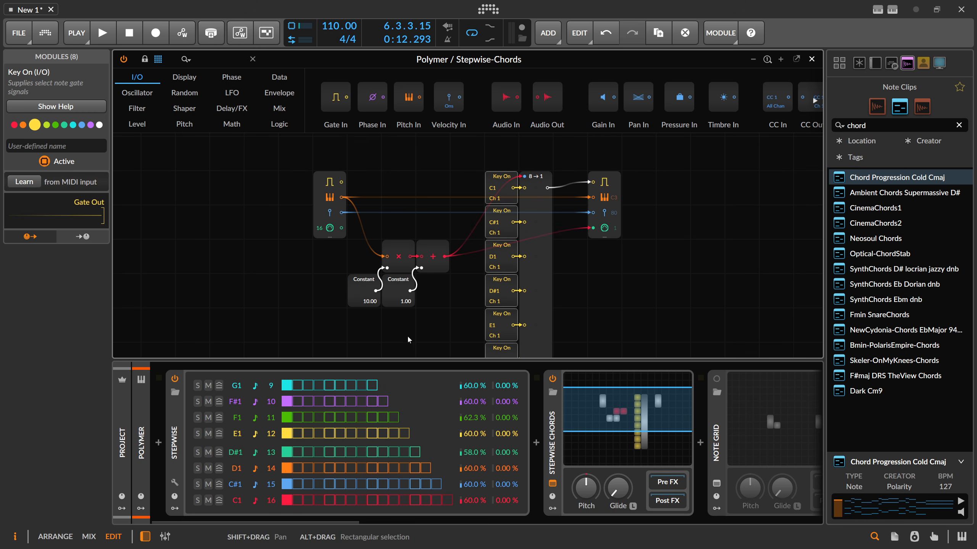
left_click(330, 199)
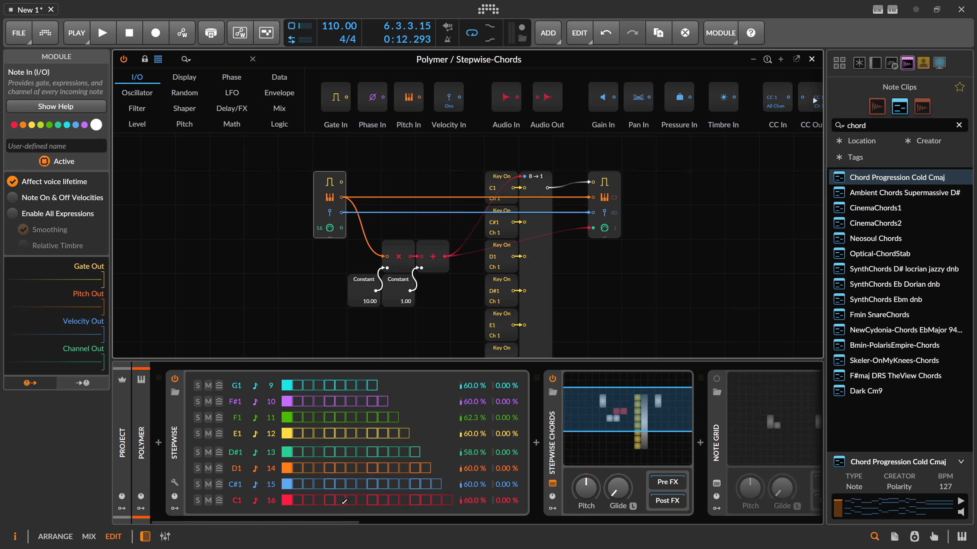
left_click(810, 62)
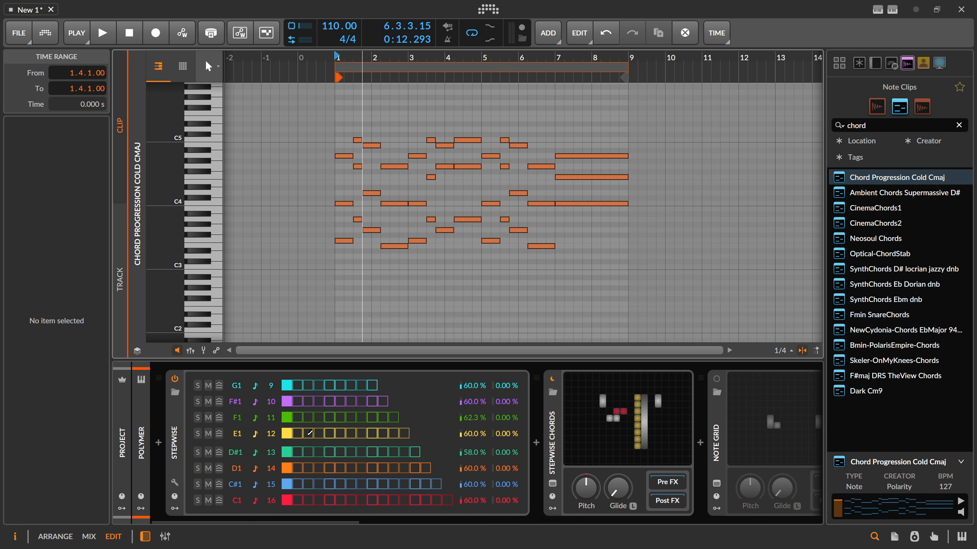
Open the Note Grid patch, enable the Note Grid device and start playback with it active.
scroll(348, 523, "right", 4)
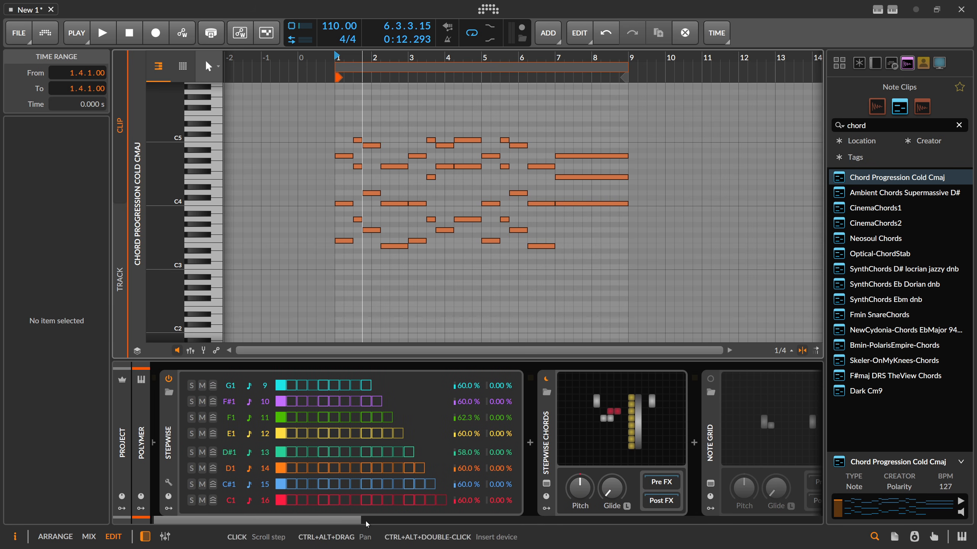
scroll(435, 512, "right", 5)
double_click(508, 409)
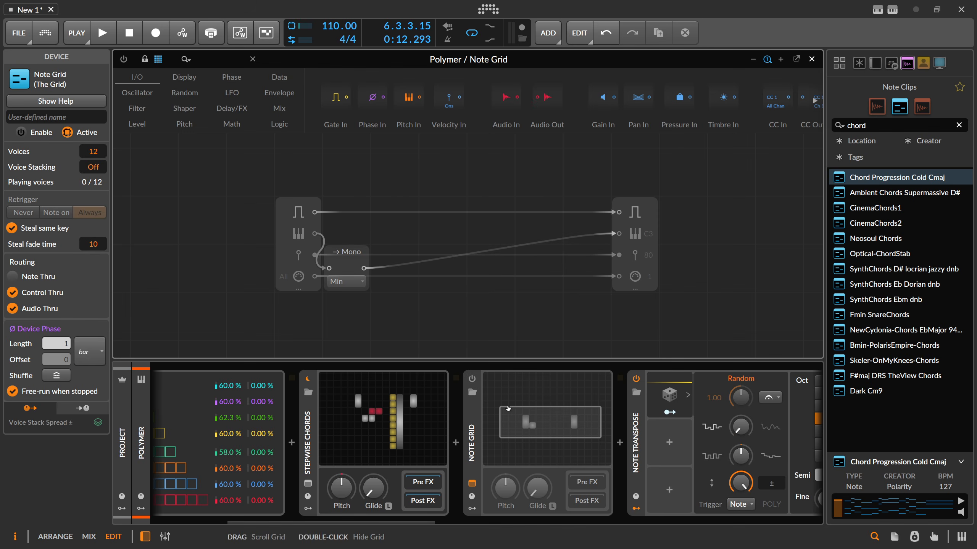
left_click(472, 379)
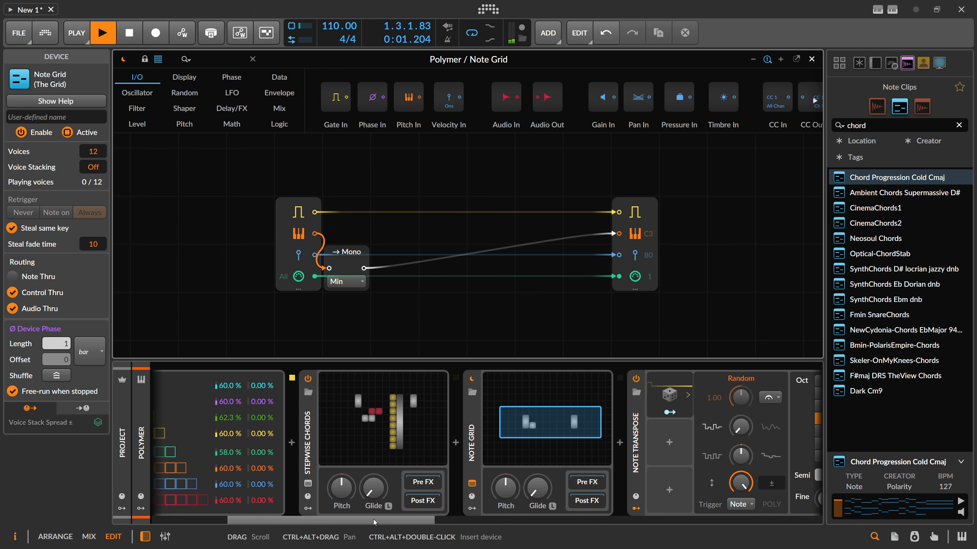
left_click_drag(361, 521, 296, 519)
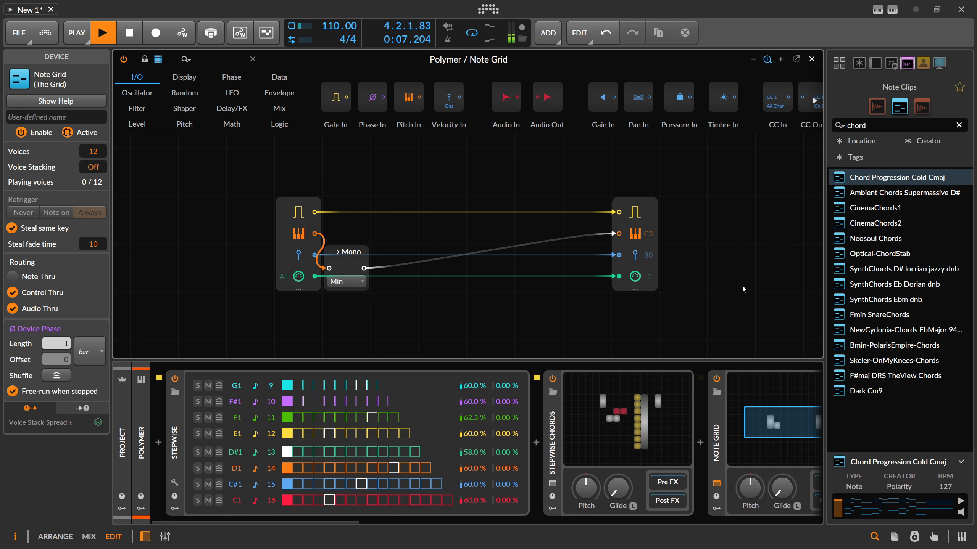
Sort the browser's note clips by last modified date and close the Note Grid patch.
right_click(899, 161)
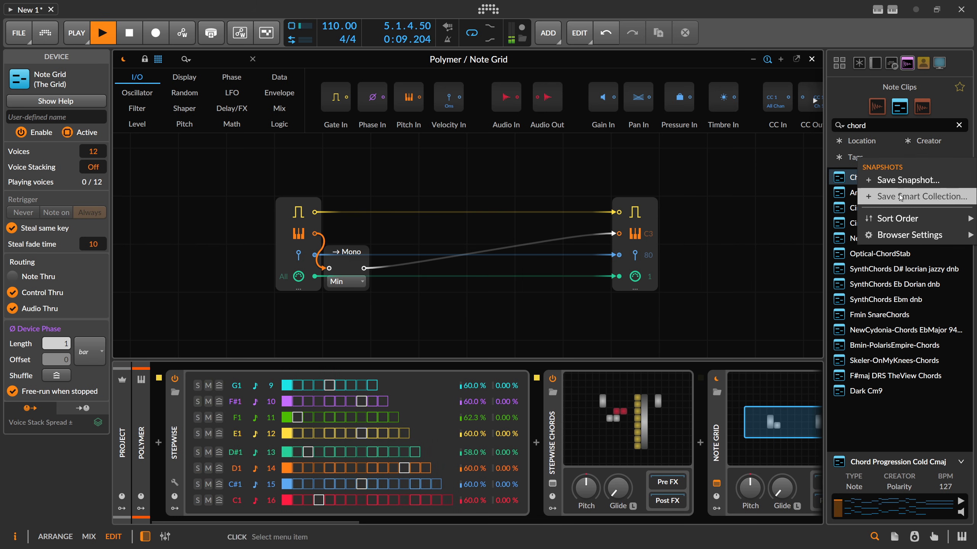
mouse_move(896, 218)
left_click(818, 255)
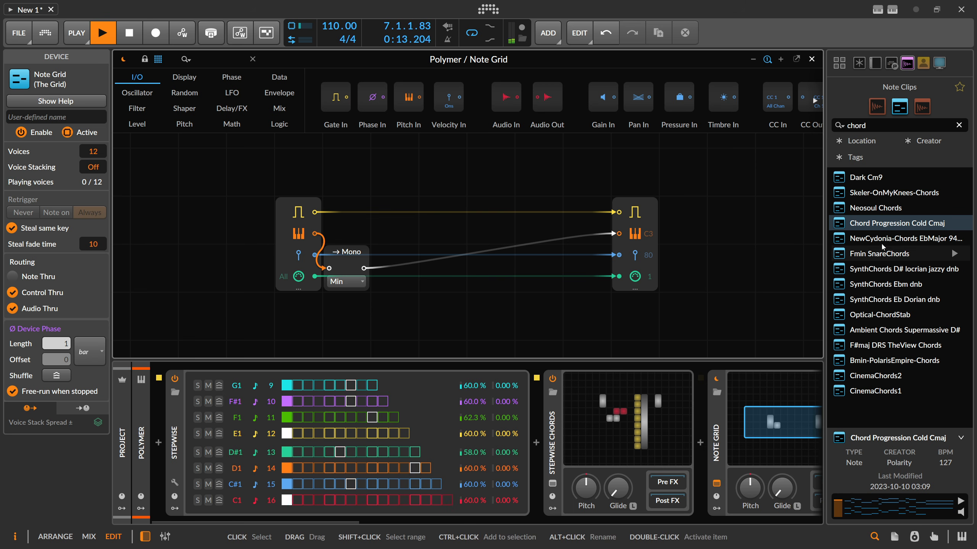
left_click(811, 59)
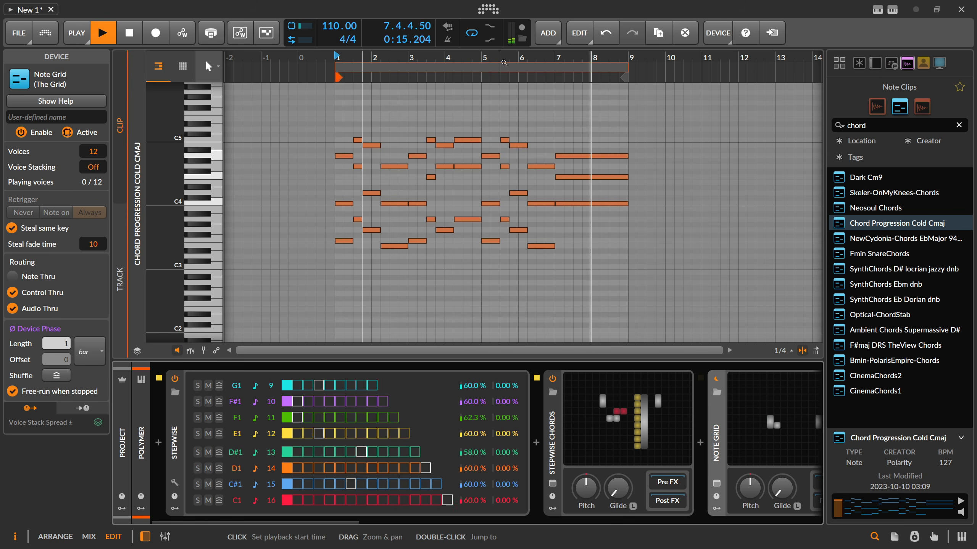
Collapse the Channel-16 modulator's controls in the Polymer synth during playback, and stop playback.
left_click_drag(532, 74, 476, 74)
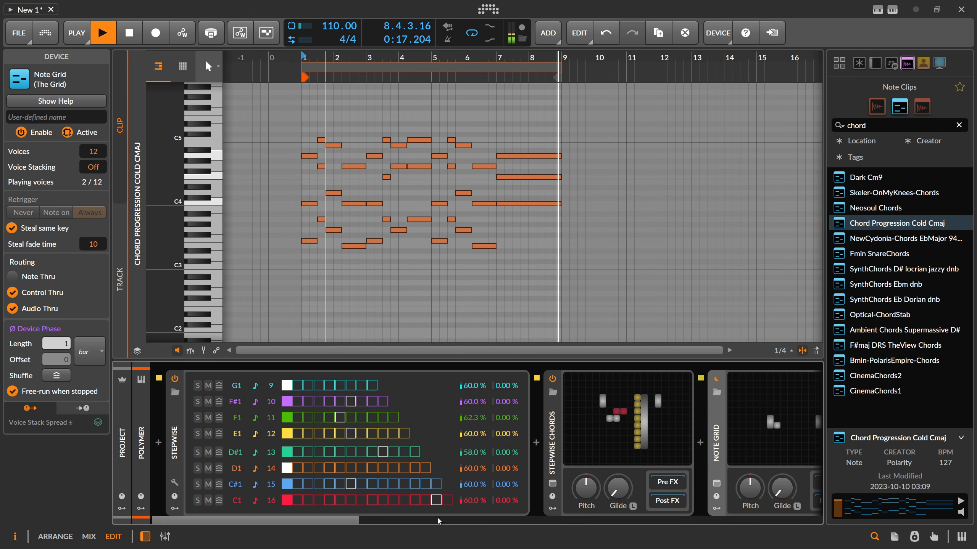
left_click_drag(353, 523, 449, 522)
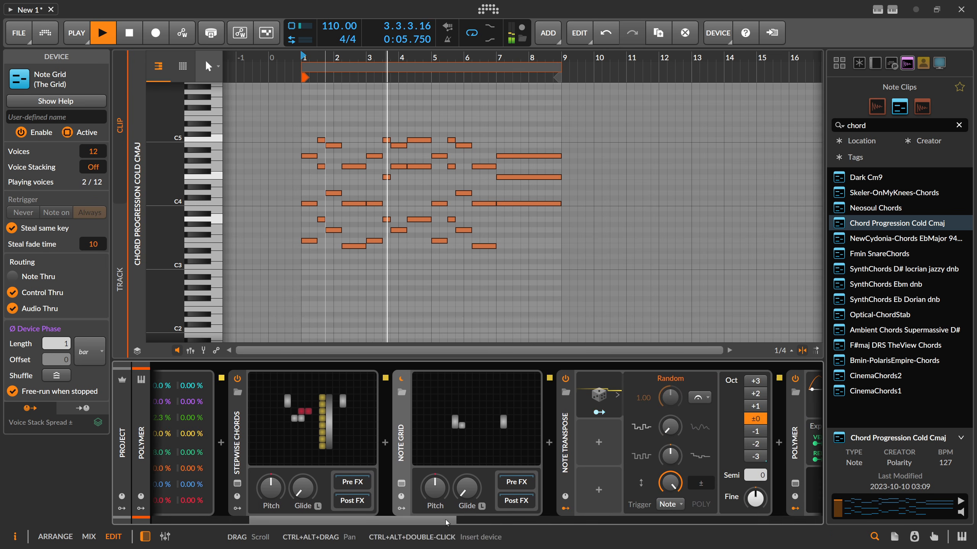
scroll(501, 526, "down", 5)
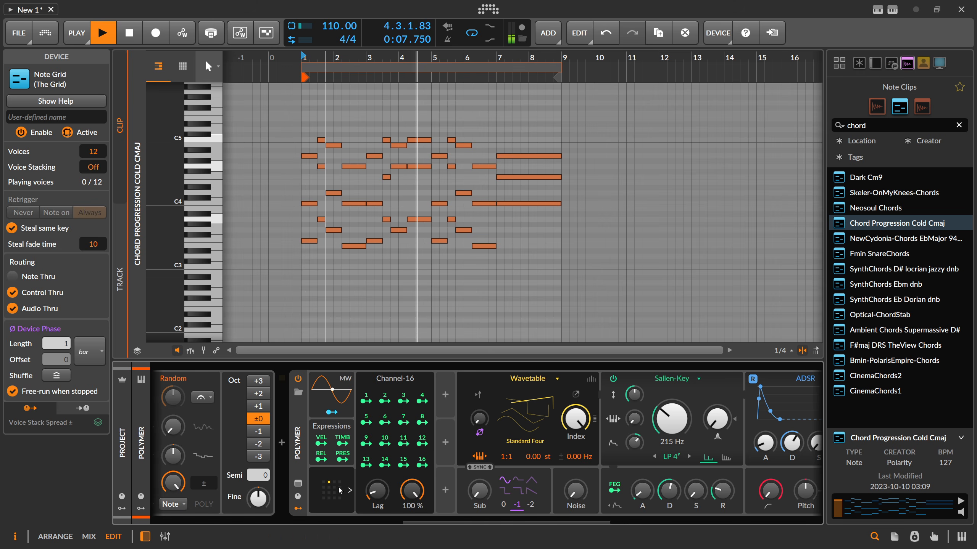
left_click(350, 491)
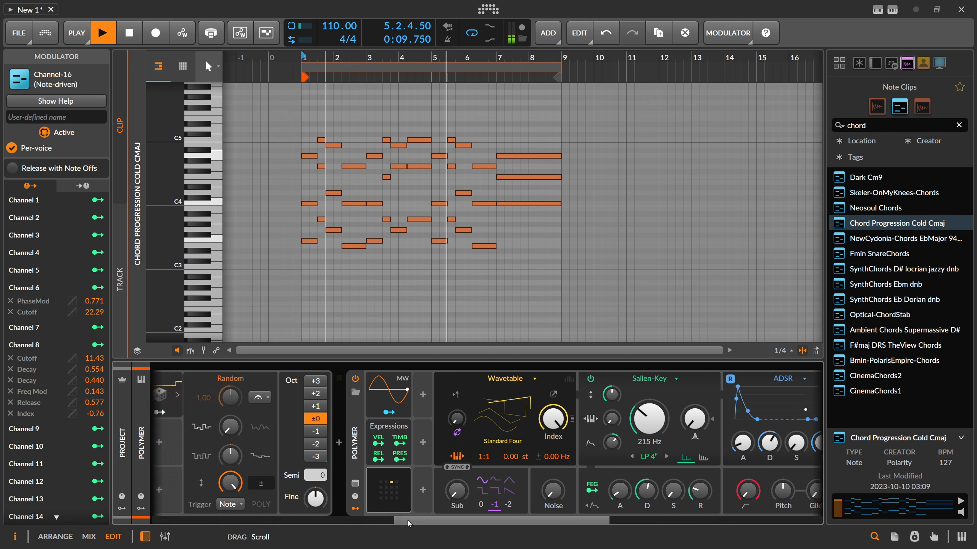
scroll(175, 515, "up", 8)
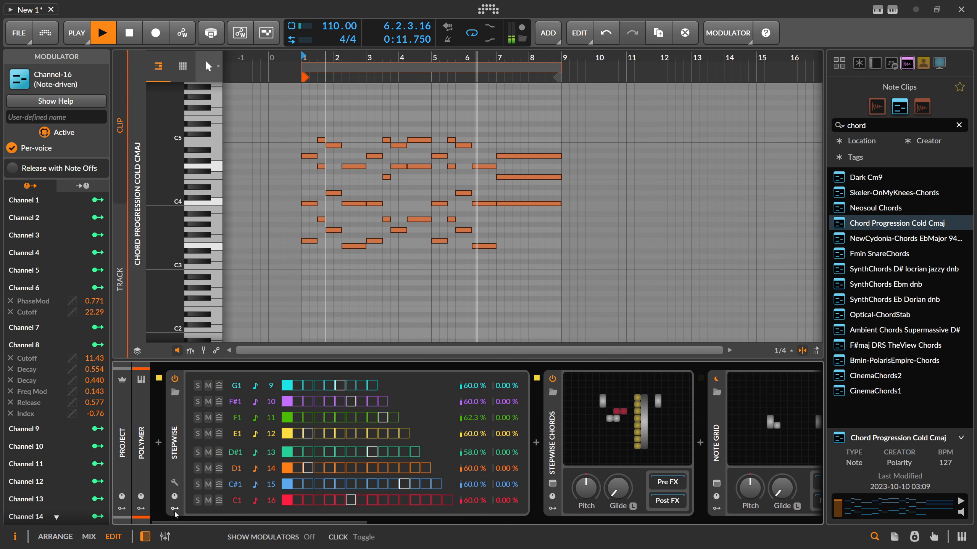
key("space")
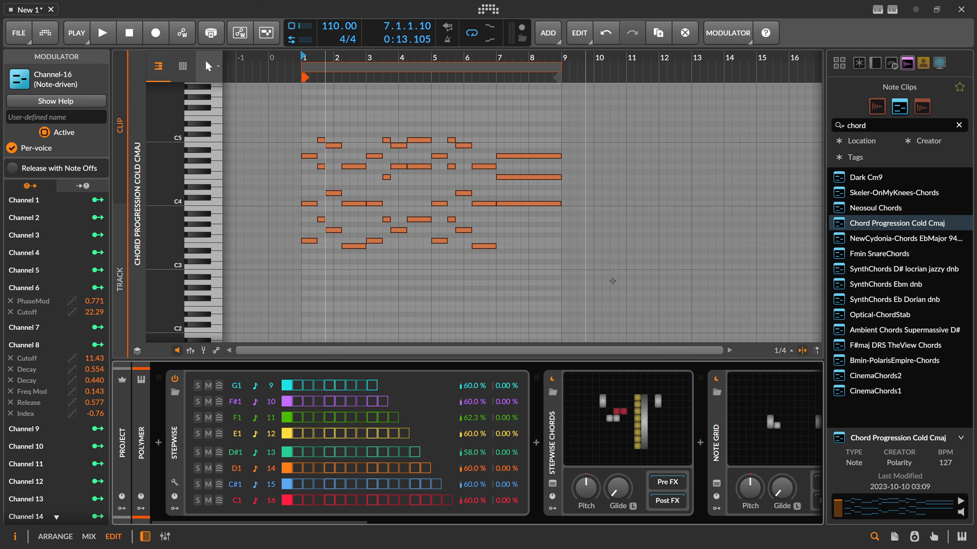
Leave the clip's note editor and switch to the arrangement timeline with the clip launcher hidden.
left_click(635, 127)
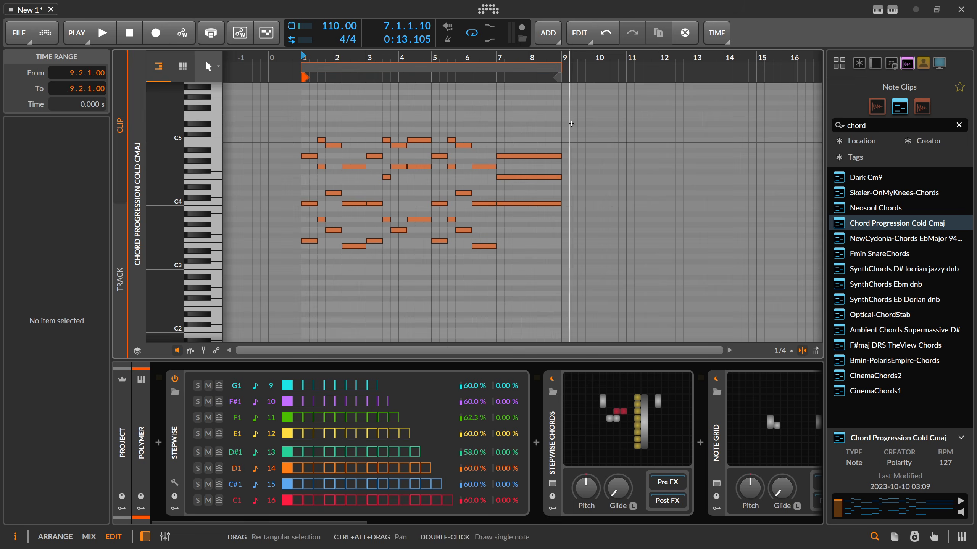
key("alt+1")
left_click(133, 62)
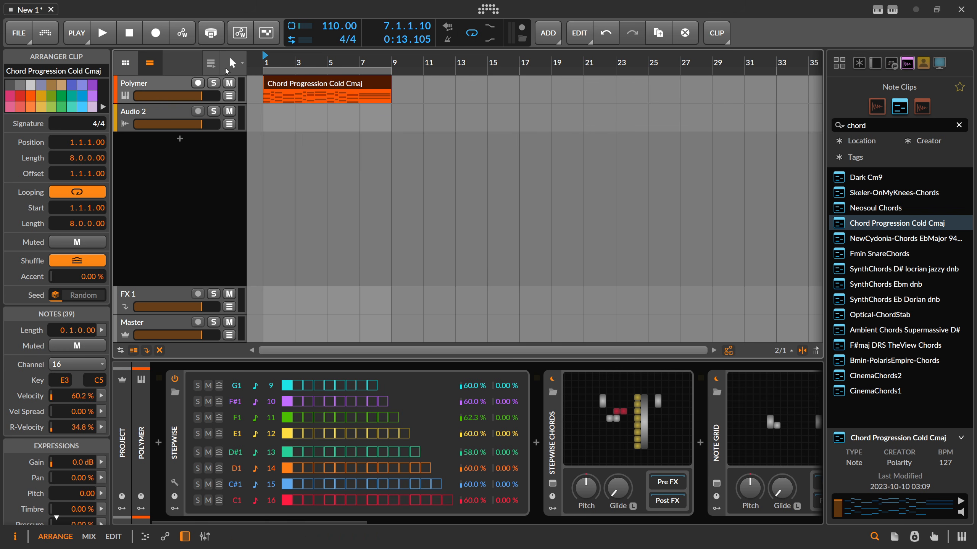